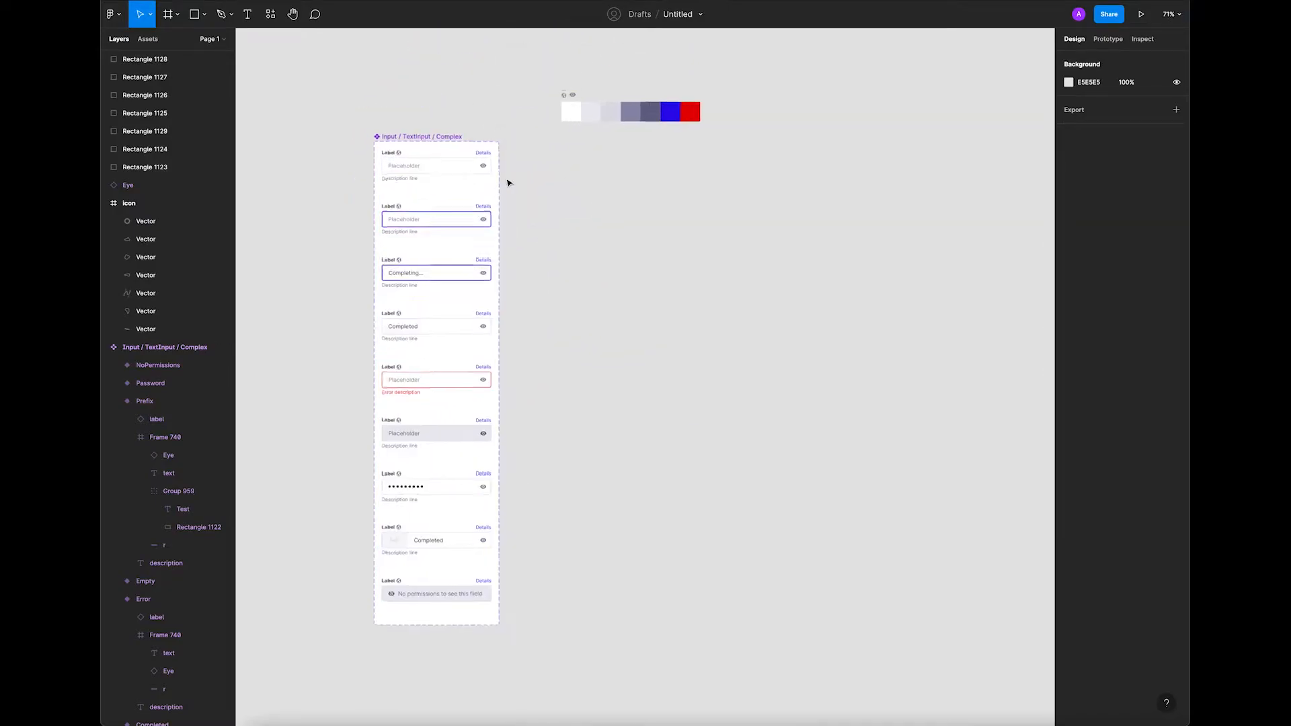
Place a copy of the Empty input variant on the canvas beside the component set.
scroll(507, 182, "up", 5)
left_click(384, 165)
left_click_drag(385, 165, 655, 188)
left_click(764, 232)
left_click(659, 195)
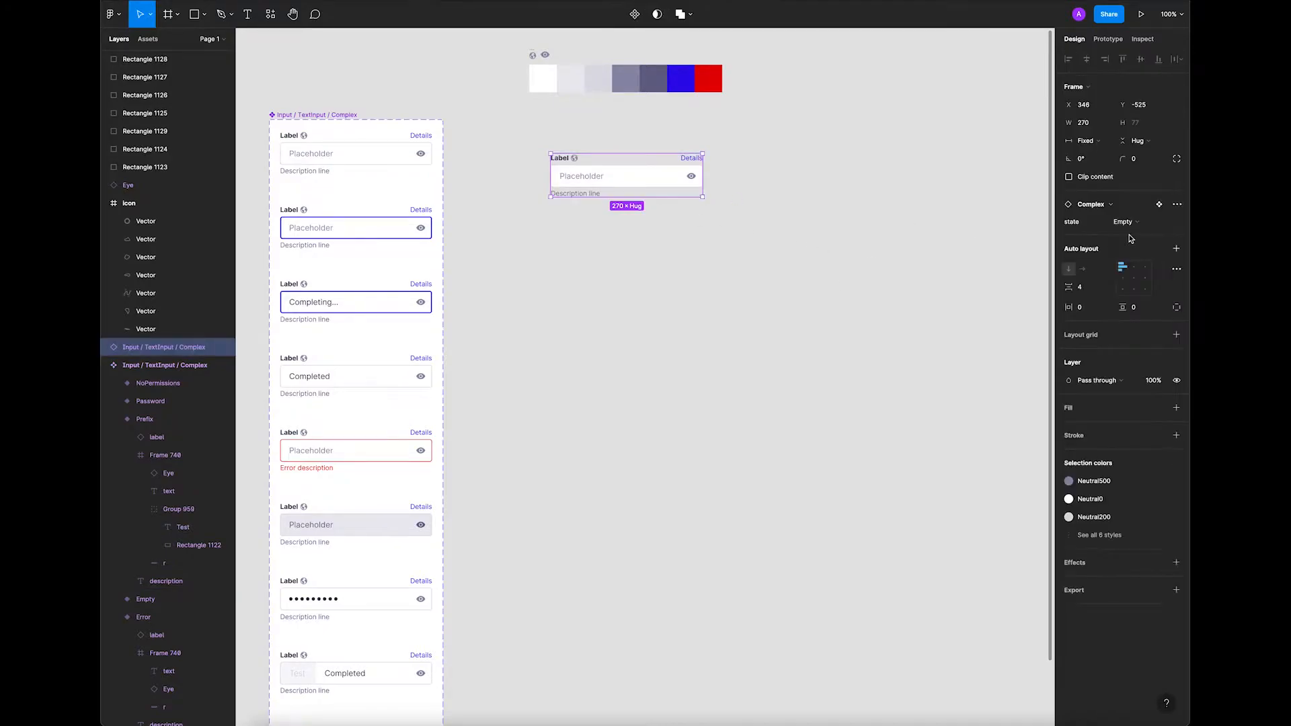
Switch the copied instance's state to Disabled and through other variants to Selected and Completing.
left_click(1136, 222)
left_click(1141, 209)
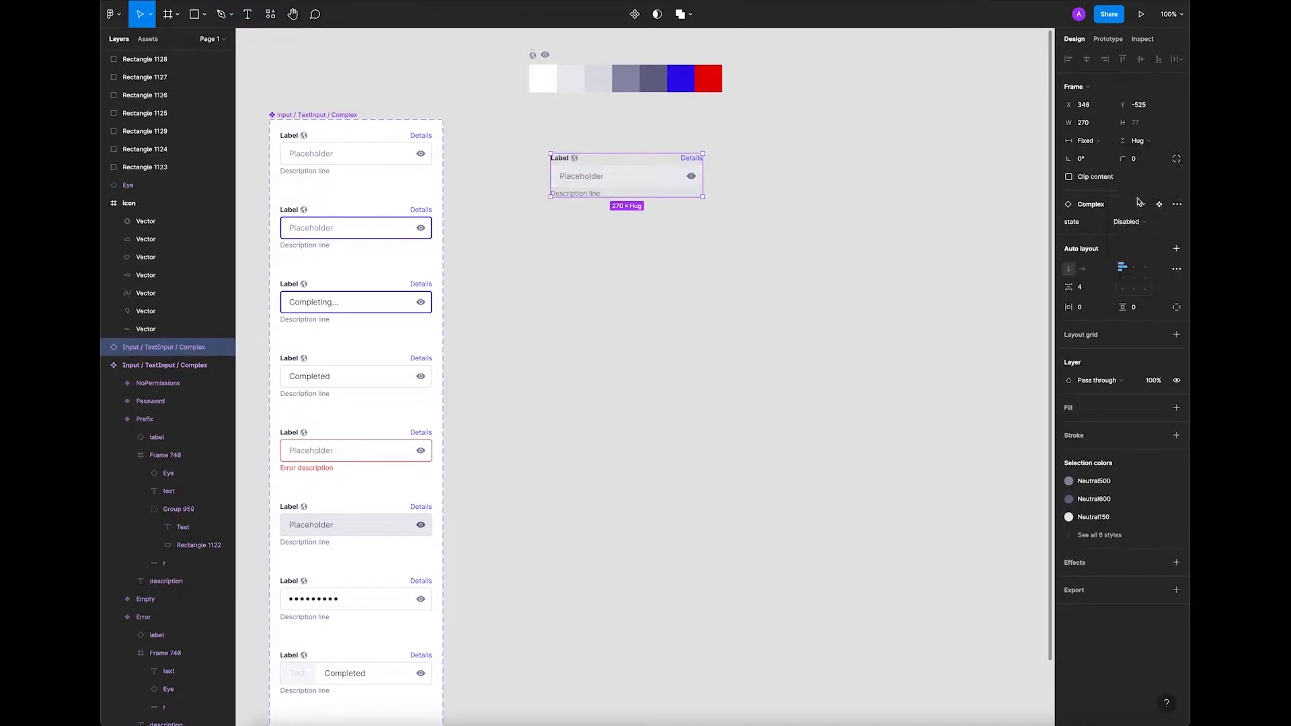
left_click(1131, 220)
left_click(1139, 207)
left_click(1135, 222)
left_click(1145, 195)
left_click(1147, 225)
left_click(1149, 214)
left_click(1149, 222)
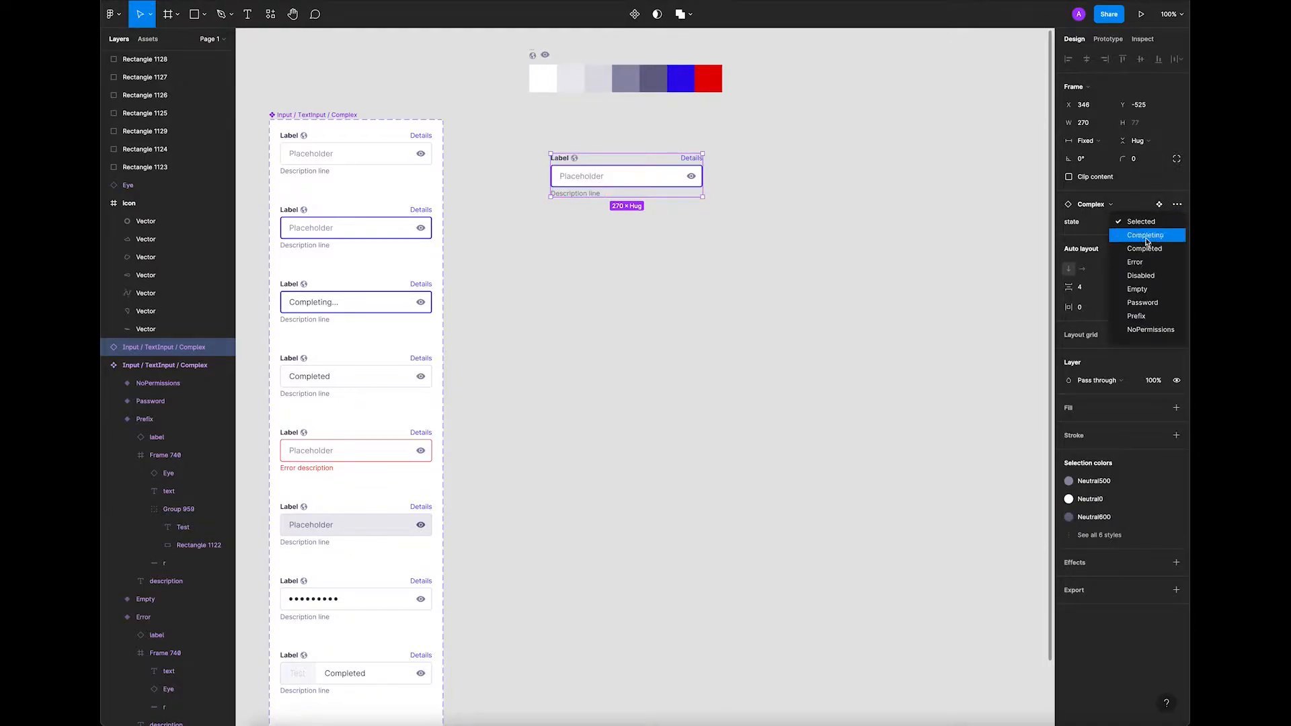
left_click(1131, 232)
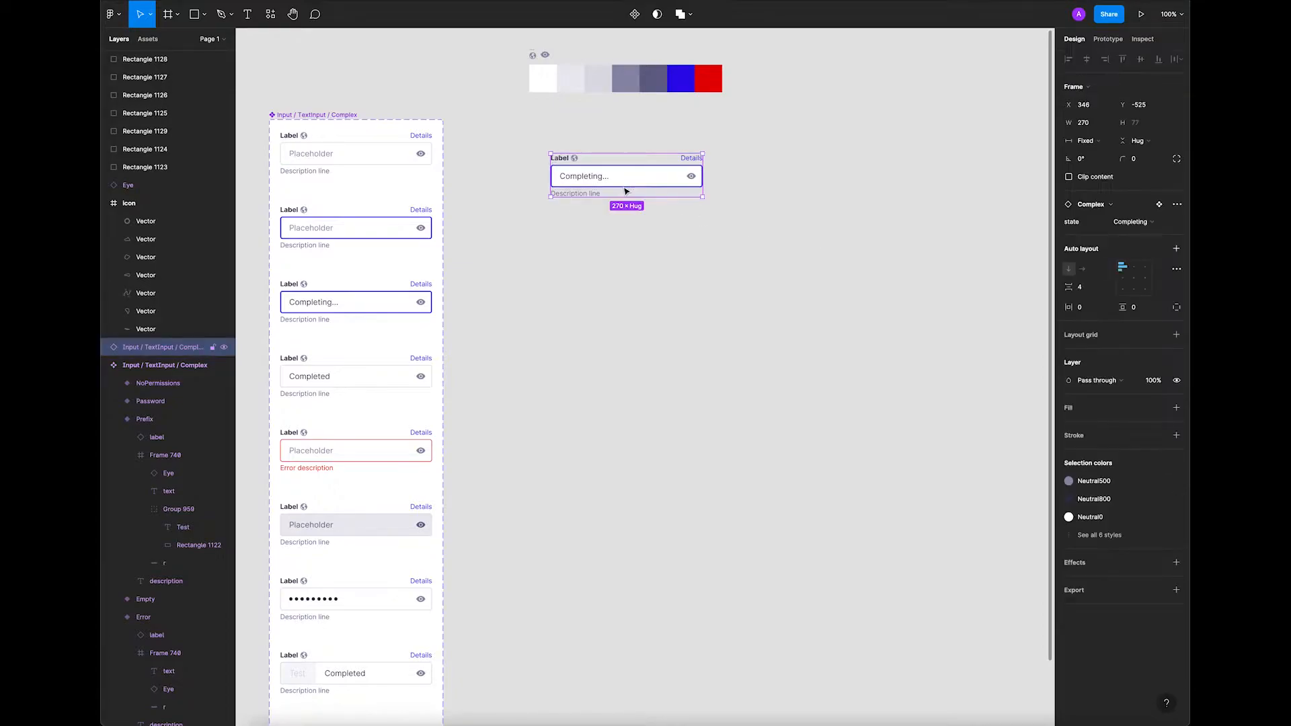
Delete the copied input instance from the canvas.
key("Delete")
scroll(616, 185, "left", 3)
scroll(612, 148, "right", 3)
left_click_drag(591, 155, 591, 157)
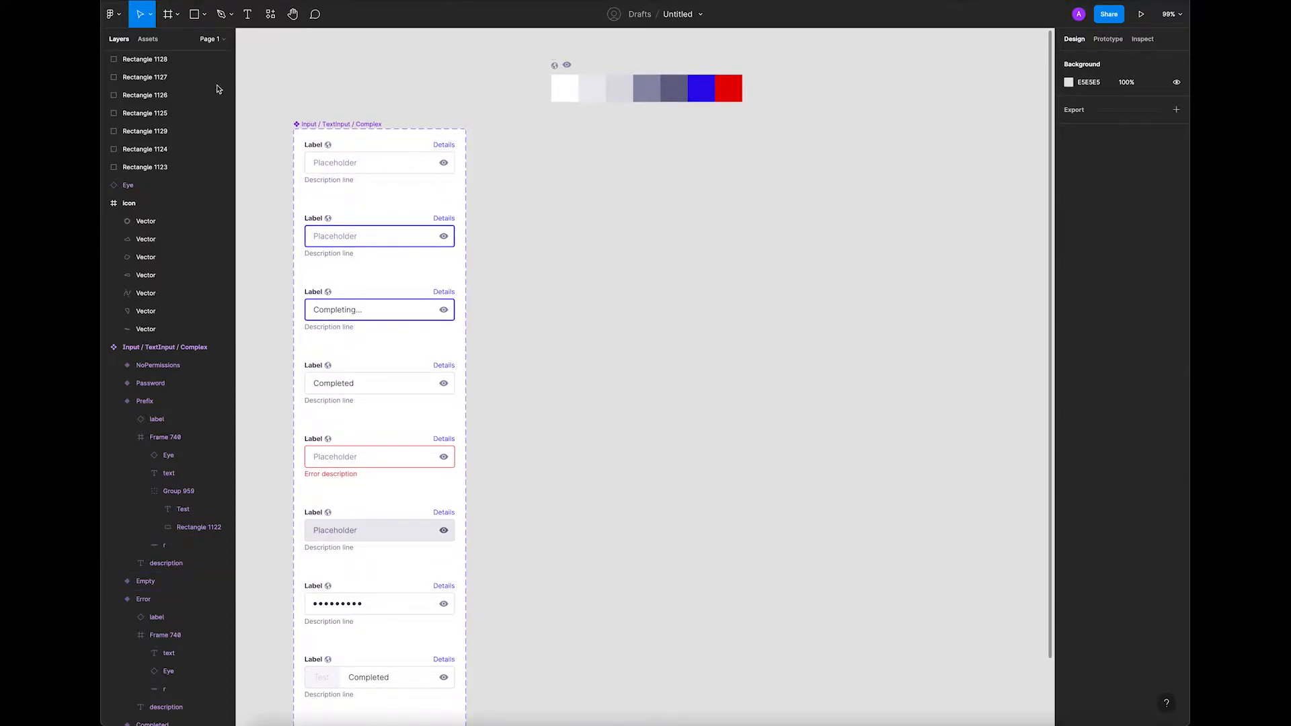
Add a text layer reading "placeholder" on the empty canvas below the colour swatches.
left_click(247, 14)
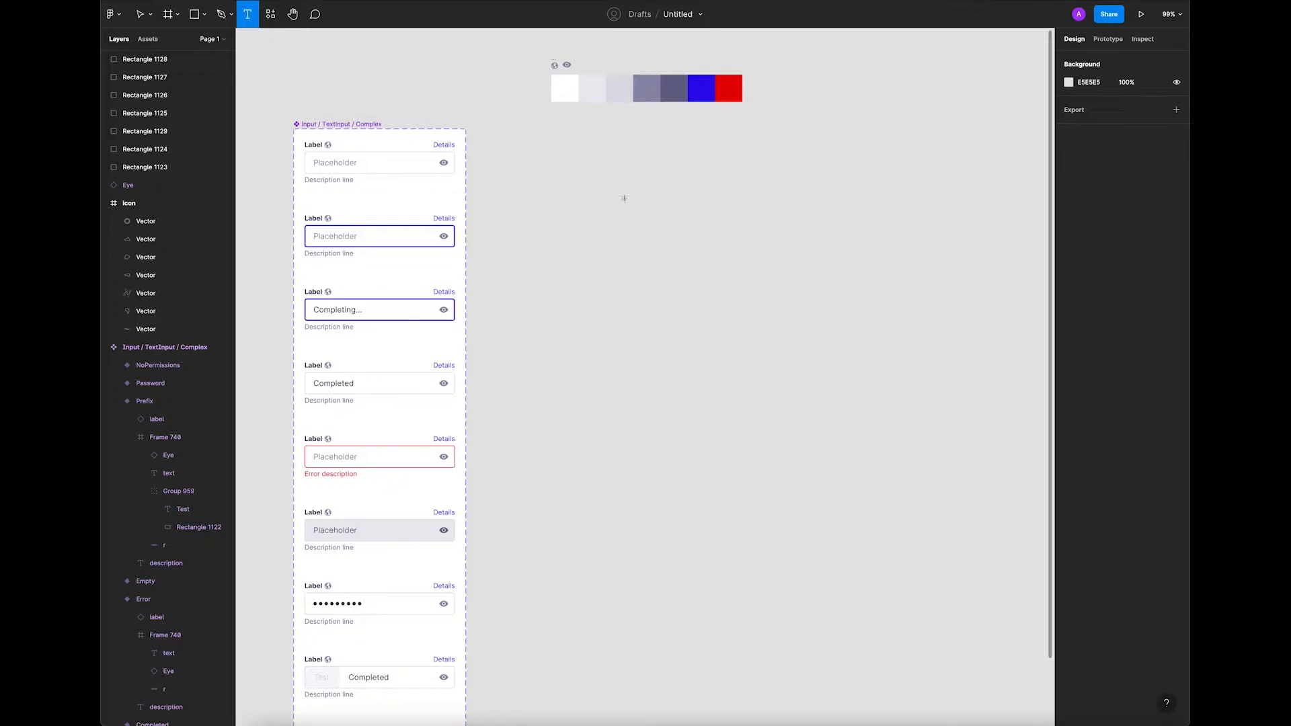
left_click(543, 141)
type("placehold")
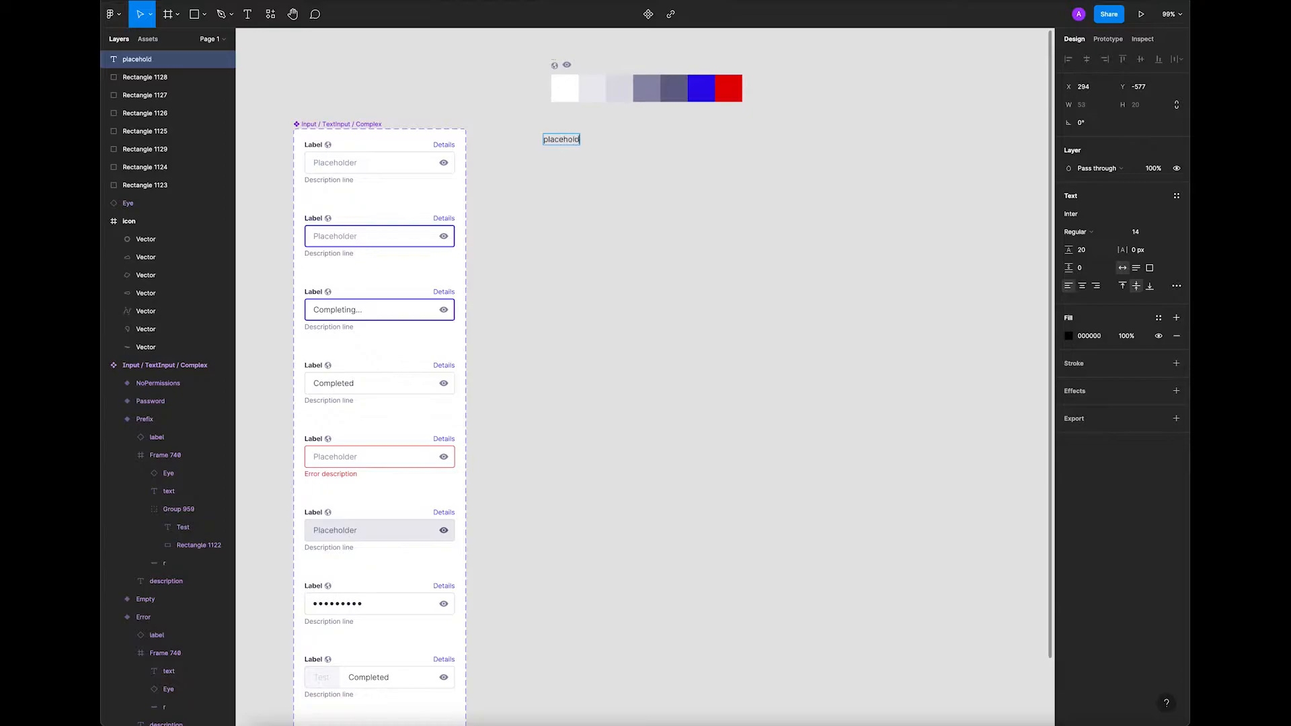
left_click(637, 213)
left_click(637, 213)
Capitalize the first letter of the new text layer so it reads "Placeholder".
double_click(553, 142)
left_click(547, 139)
key("Delete")
type("P")
left_click(617, 189)
left_click(617, 189)
Compare the text properties of the new Placeholder layer with those of the placeholder text in the Empty variant.
scroll(577, 156, "up", 2)
left_click_drag(578, 157, 646, 170)
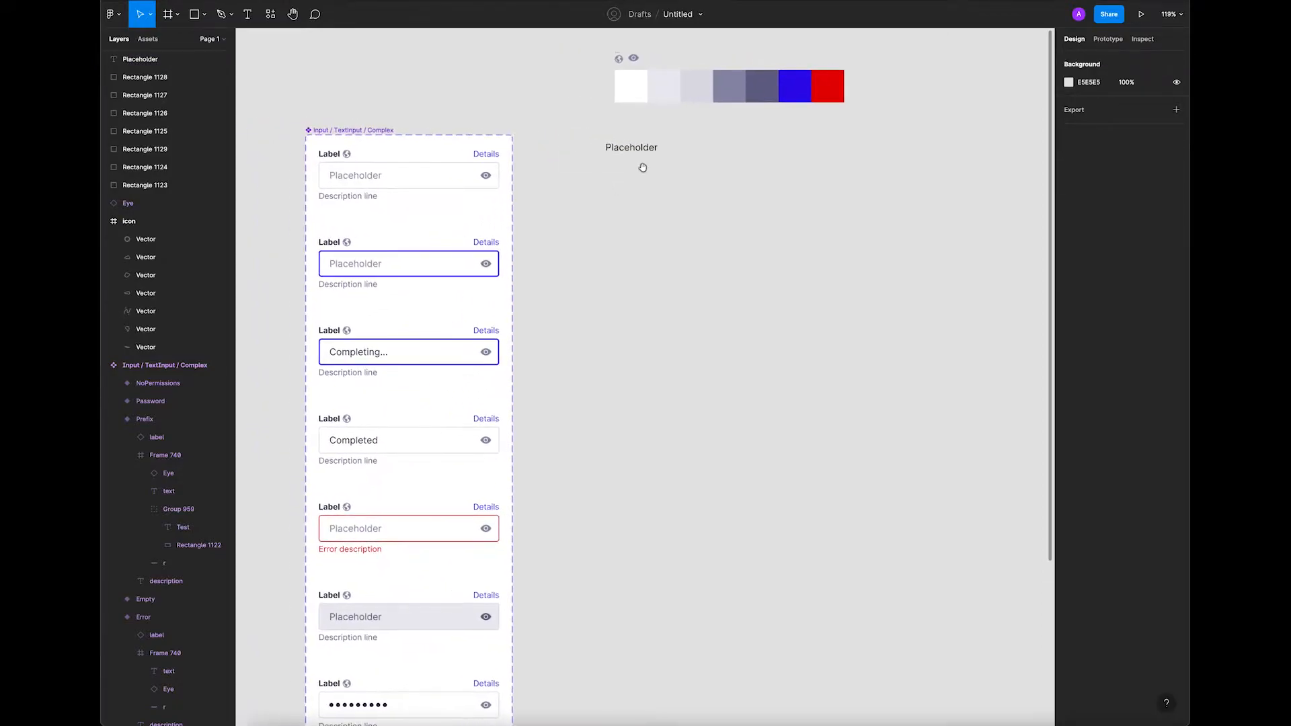
left_click(641, 153)
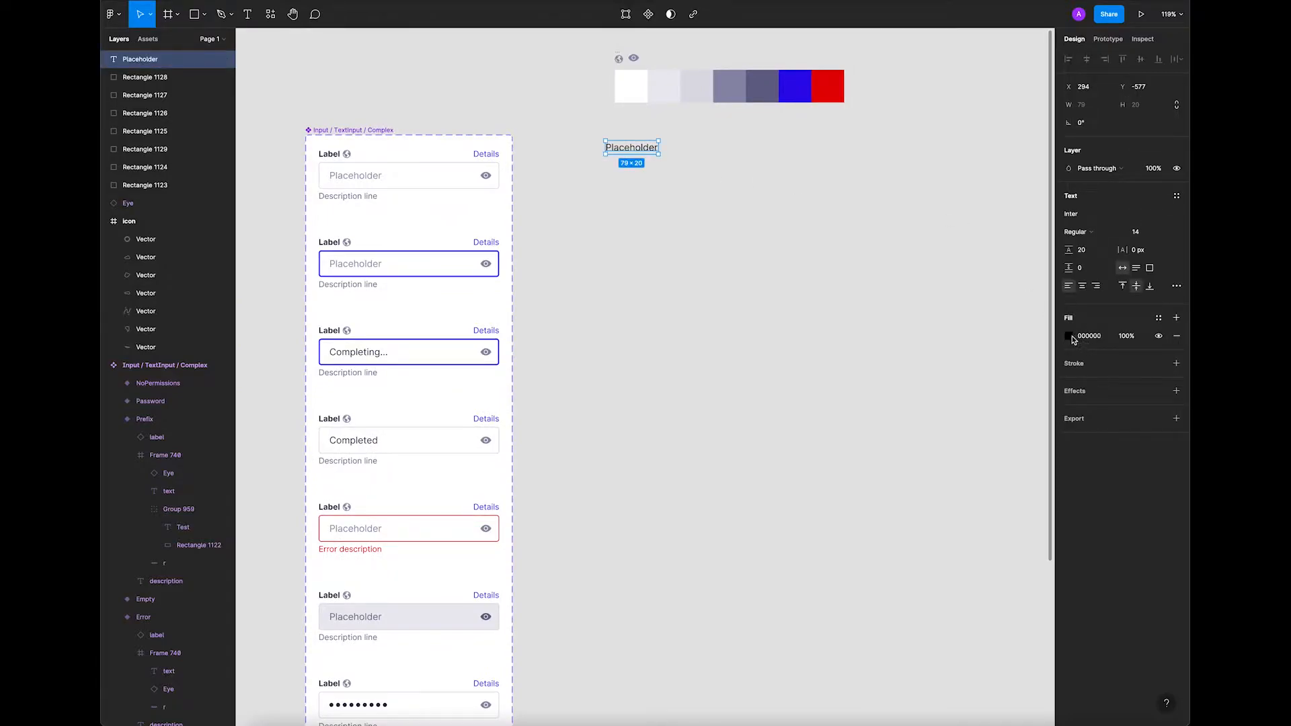
left_click(720, 275)
left_click(366, 174, "super")
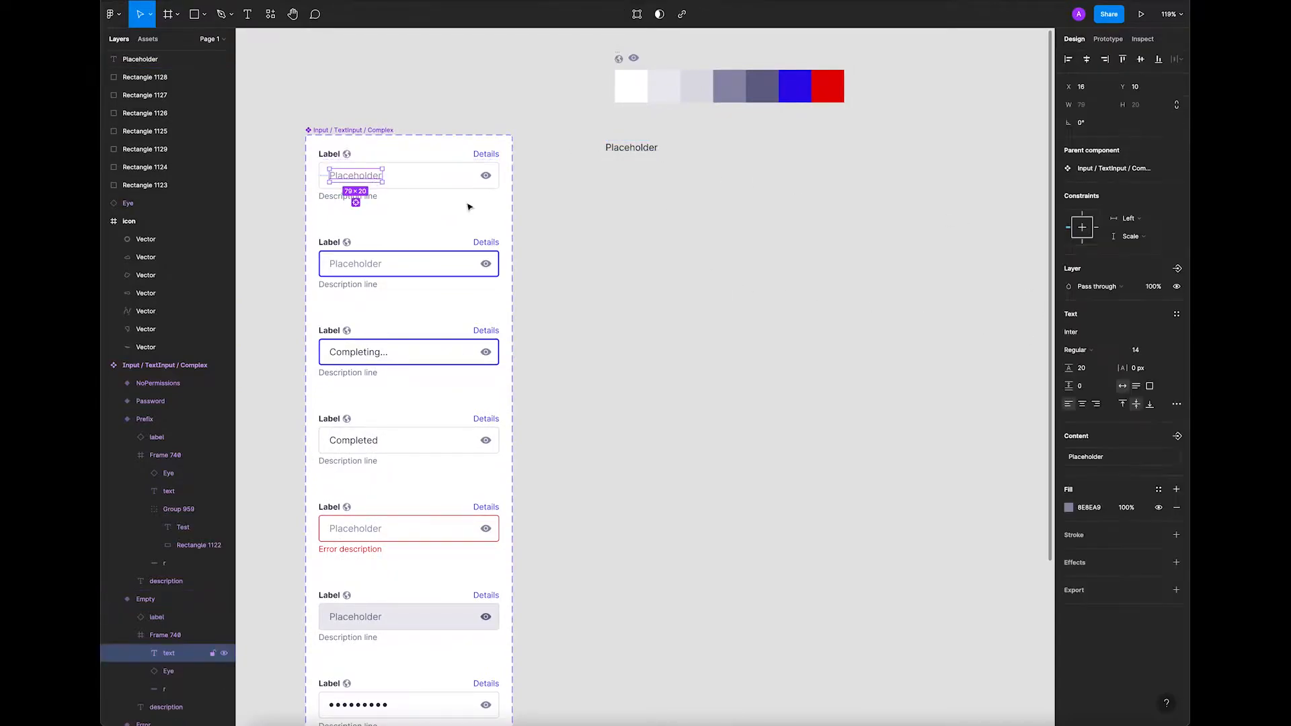
left_click(759, 218)
left_click(638, 154)
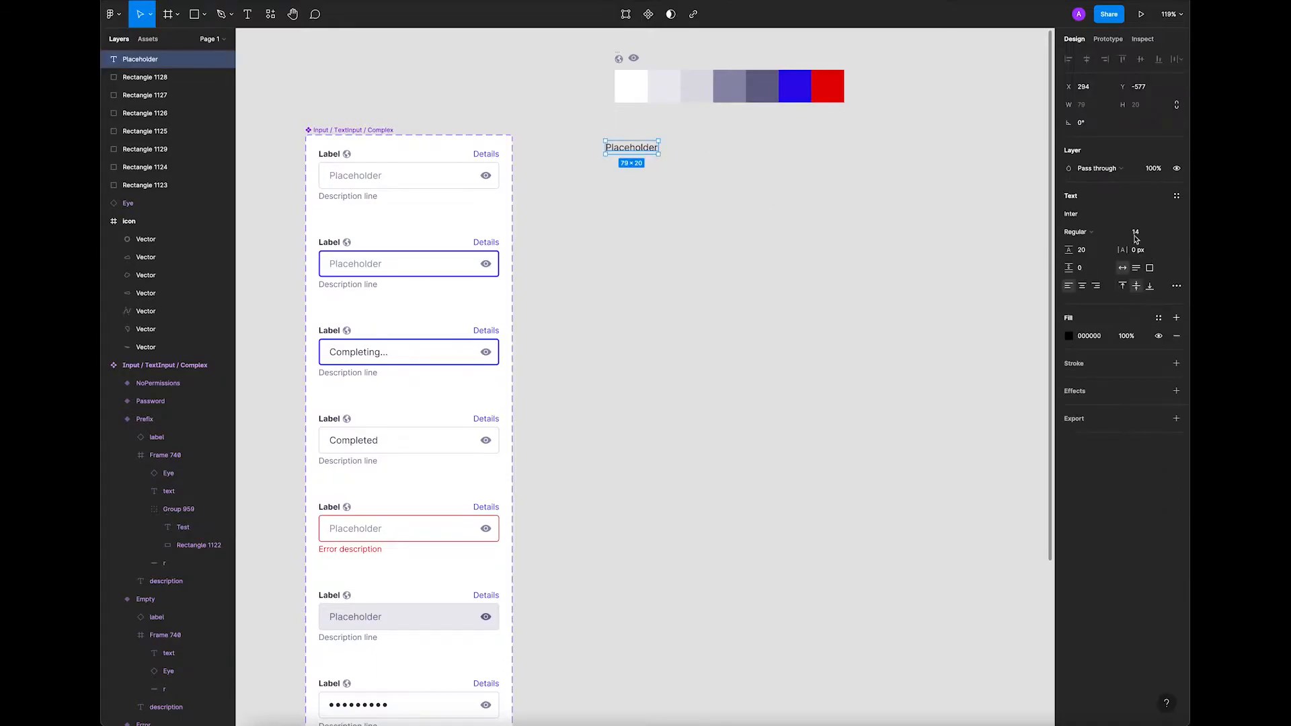
left_click(733, 201)
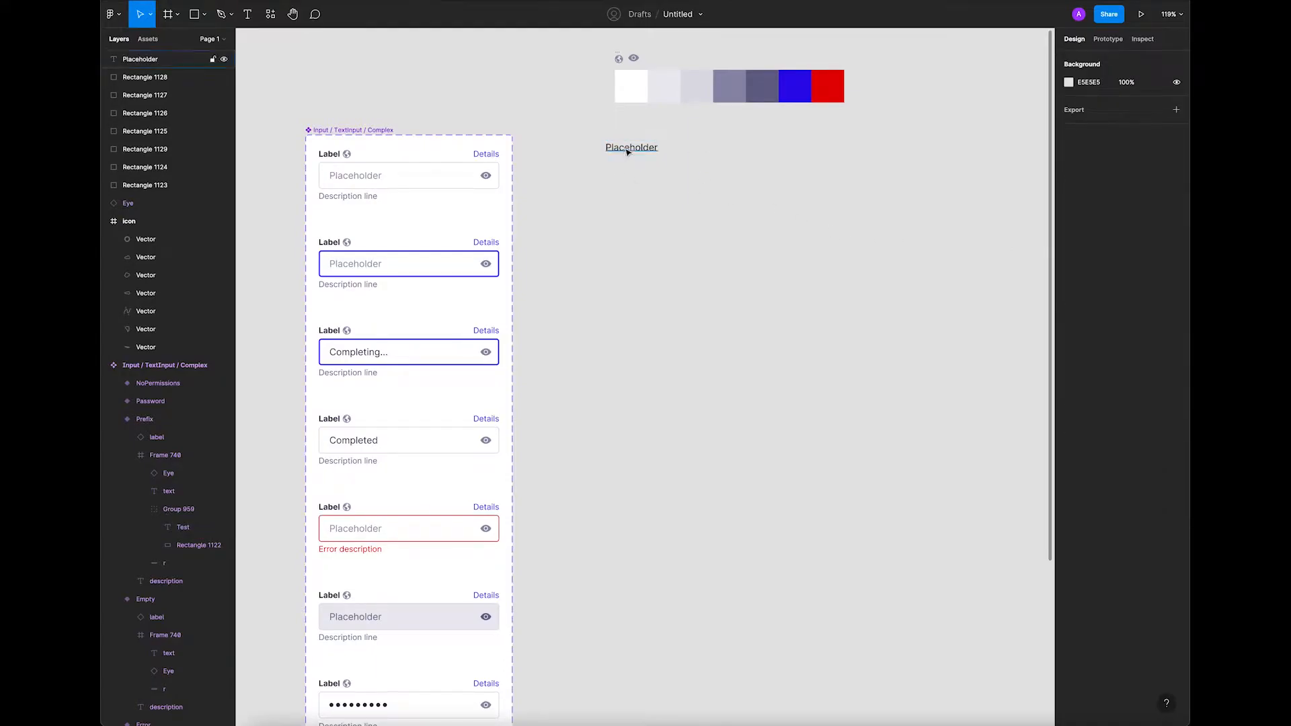
Move the Placeholder text to X 308, Y -558 and place a copy of the eye icon to its right.
left_click(639, 154)
left_click_drag(639, 154, 649, 166)
left_click(645, 195)
left_click(647, 156)
left_click_drag(633, 58, 709, 161)
left_click(709, 217)
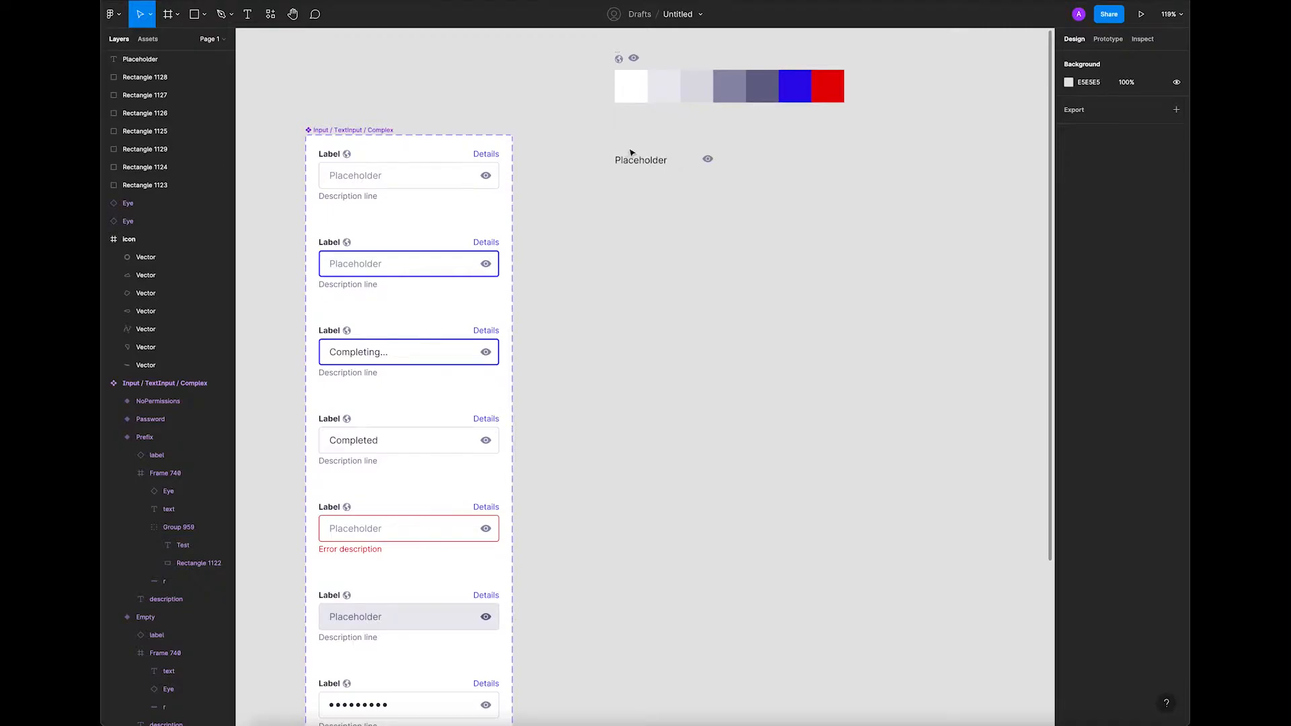
Wrap the Placeholder text and the copied eye icon in a horizontal auto layout frame.
left_click_drag(577, 141, 783, 177)
left_click(679, 204)
left_click(646, 163)
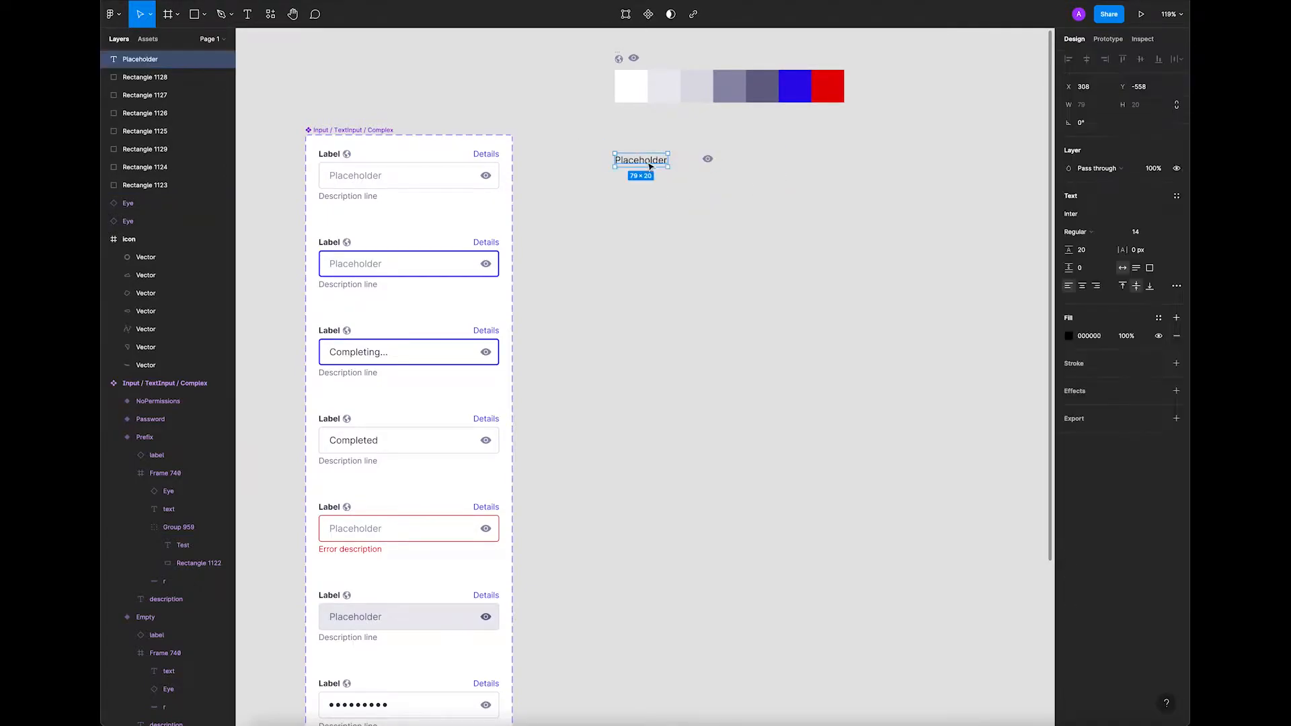
left_click(708, 160, "shift")
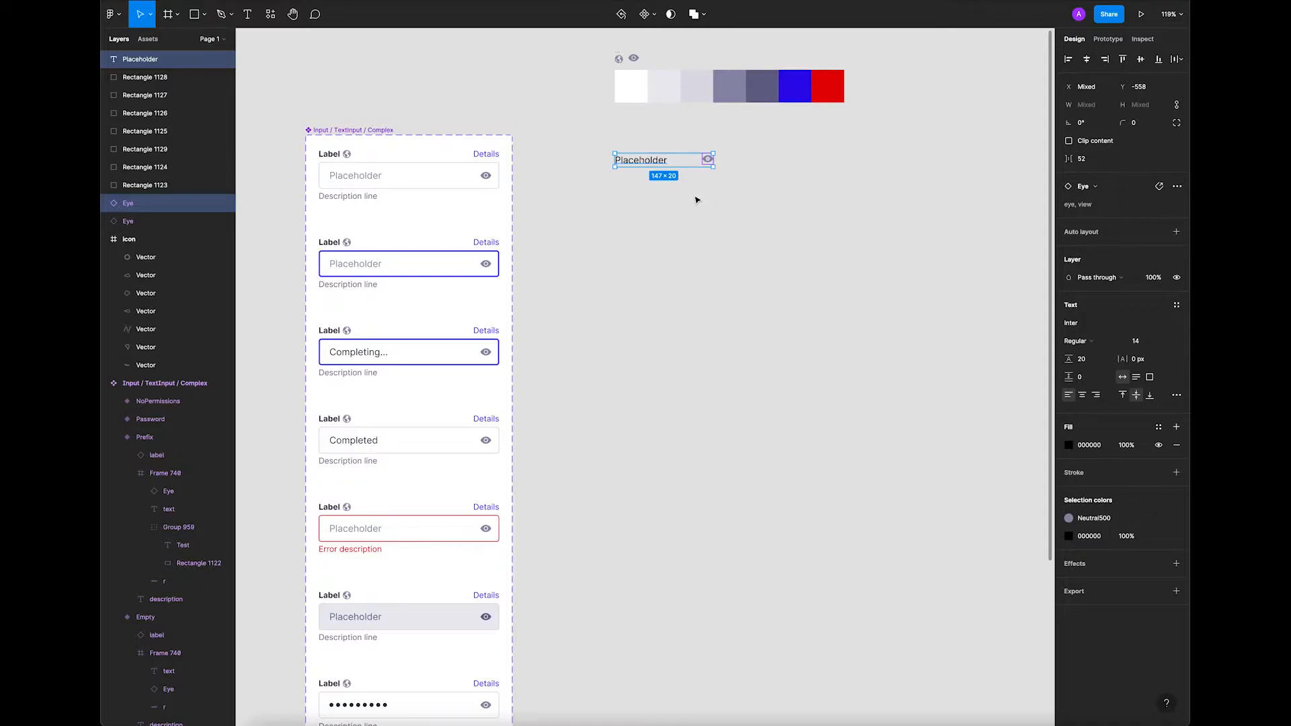
key("shift+a")
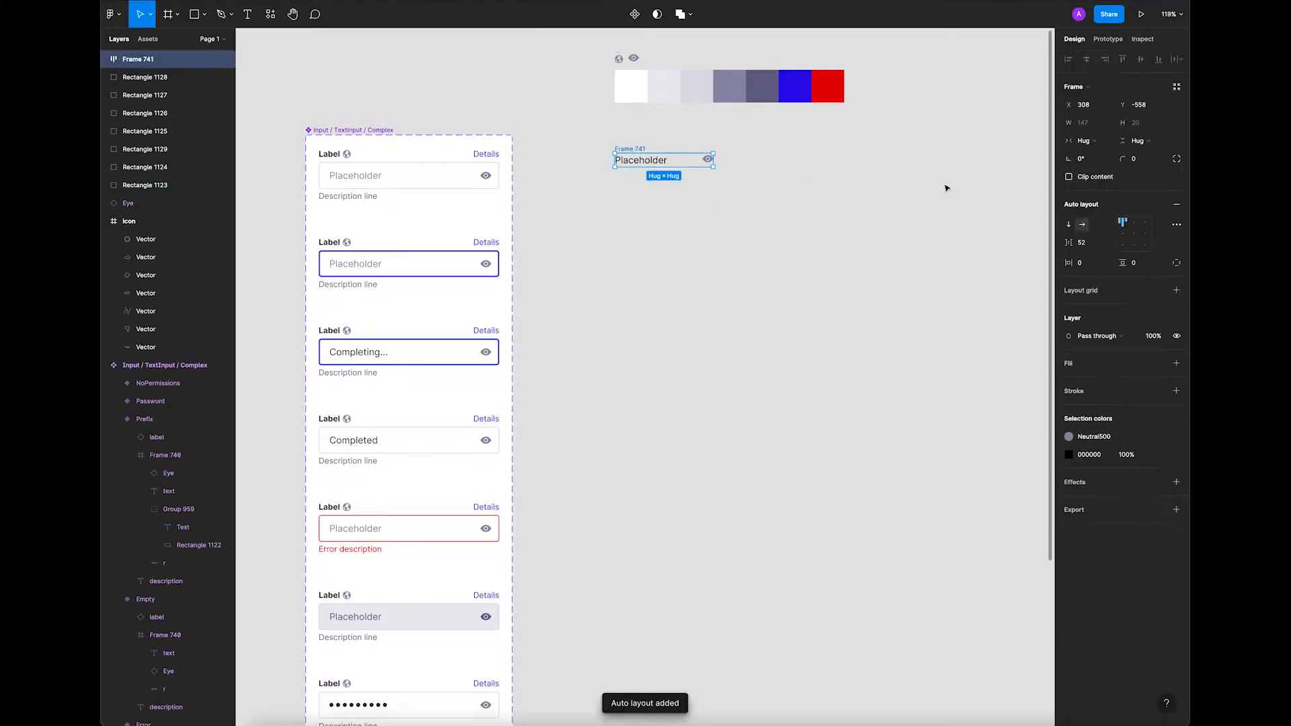
Align the auto layout contents to the vertical centre and set the spacing between items to Auto.
left_click(1122, 234)
left_click(1093, 244)
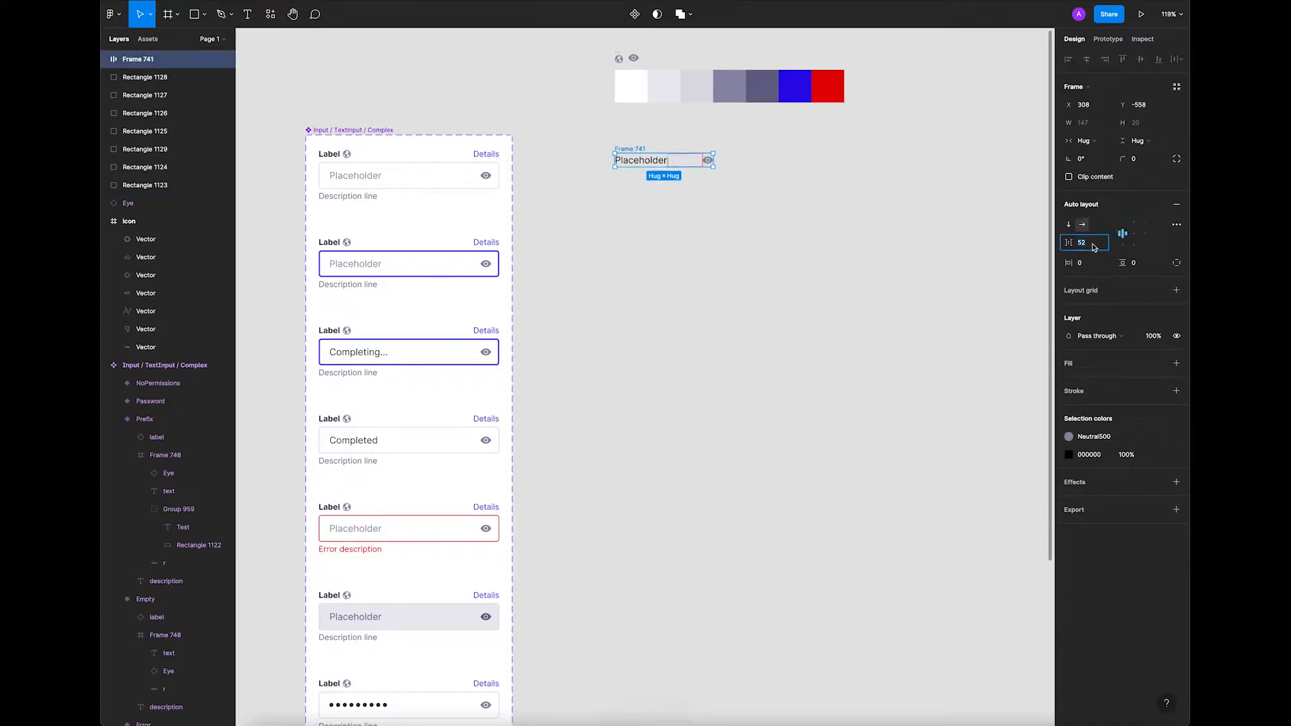
left_click(1127, 236)
double_click(1127, 237)
left_click(942, 236)
Rename the auto layout frame as "copy".
double_click(637, 148)
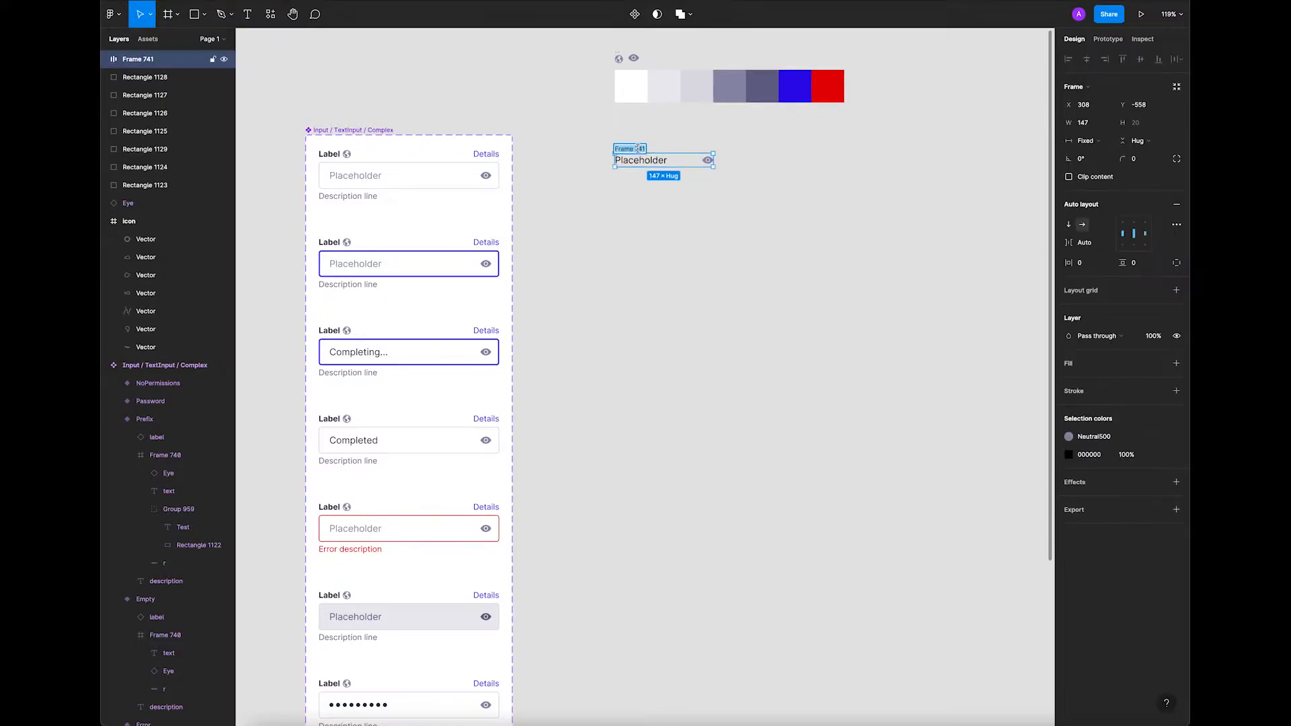
type("Inpy")
key("Return")
Set the frame's vertical padding to 12 and its horizontal padding to 16.
left_click(1138, 268)
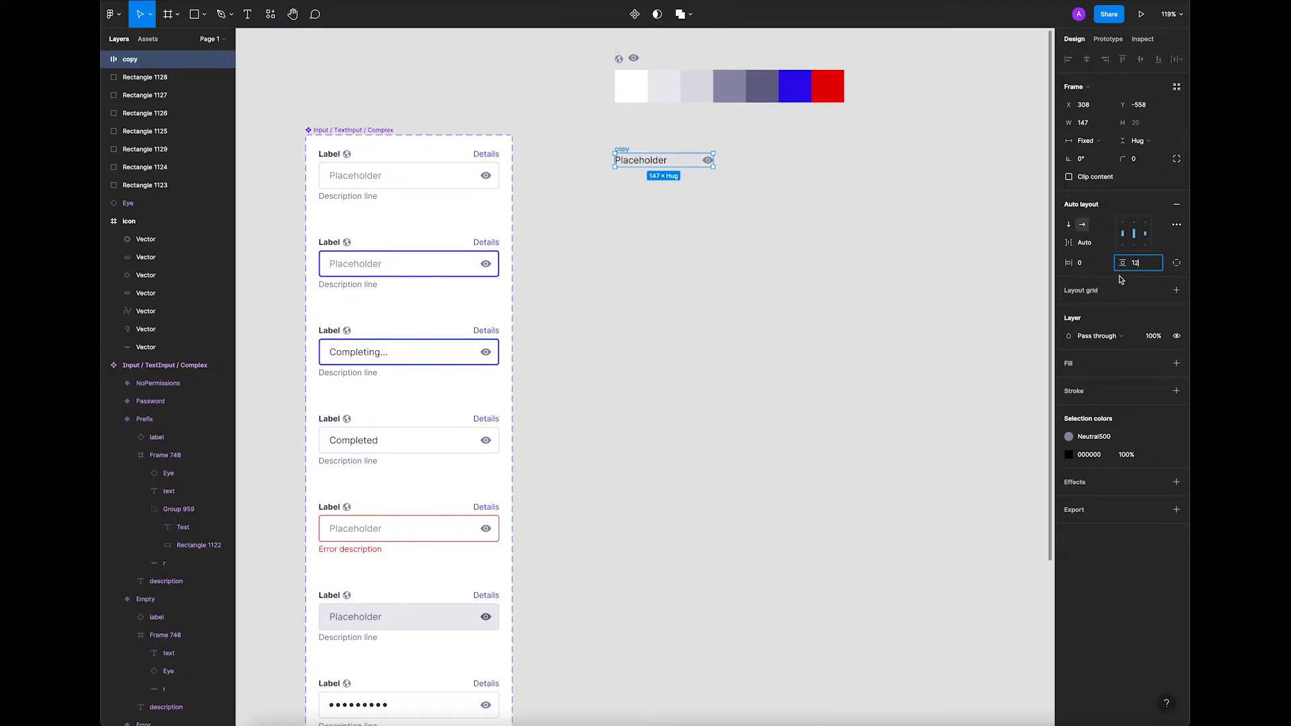
type("12")
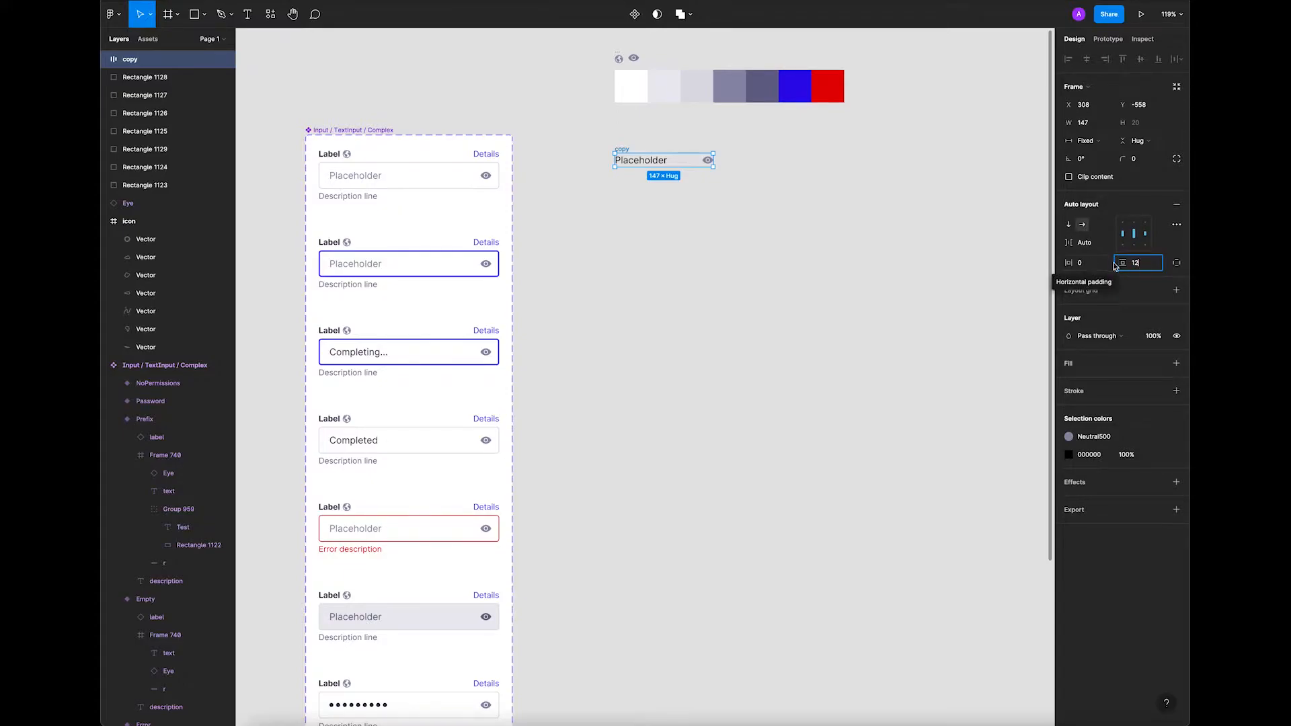
left_click(1097, 266)
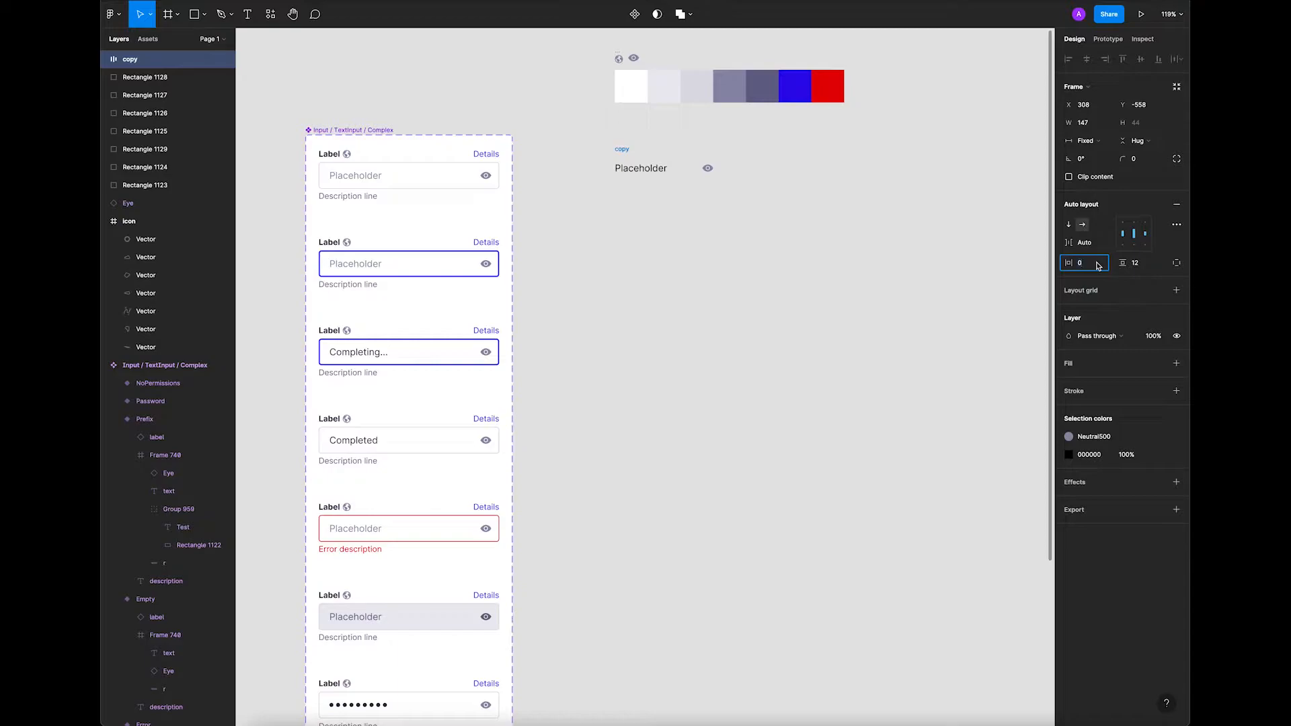
key("Return")
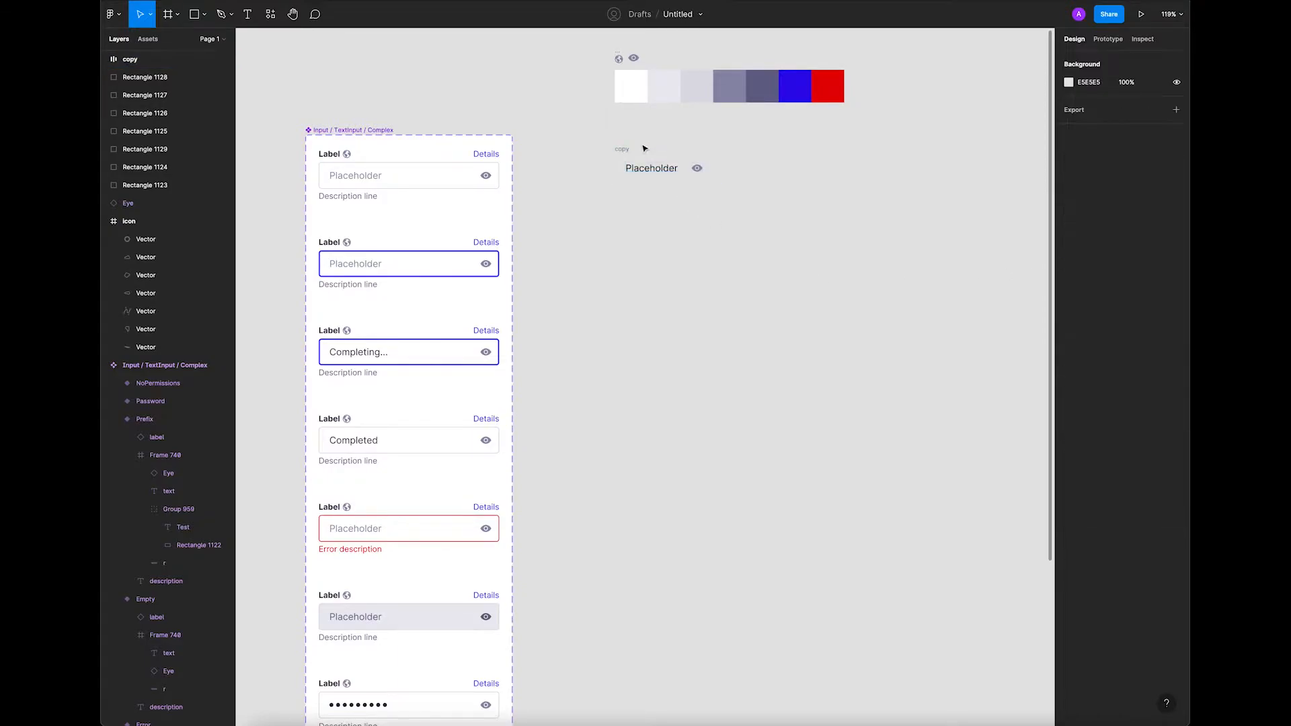
Measure the eye icon's distances to the frame edges and check the frame's vertical padding.
double_click(699, 168)
key("alt")
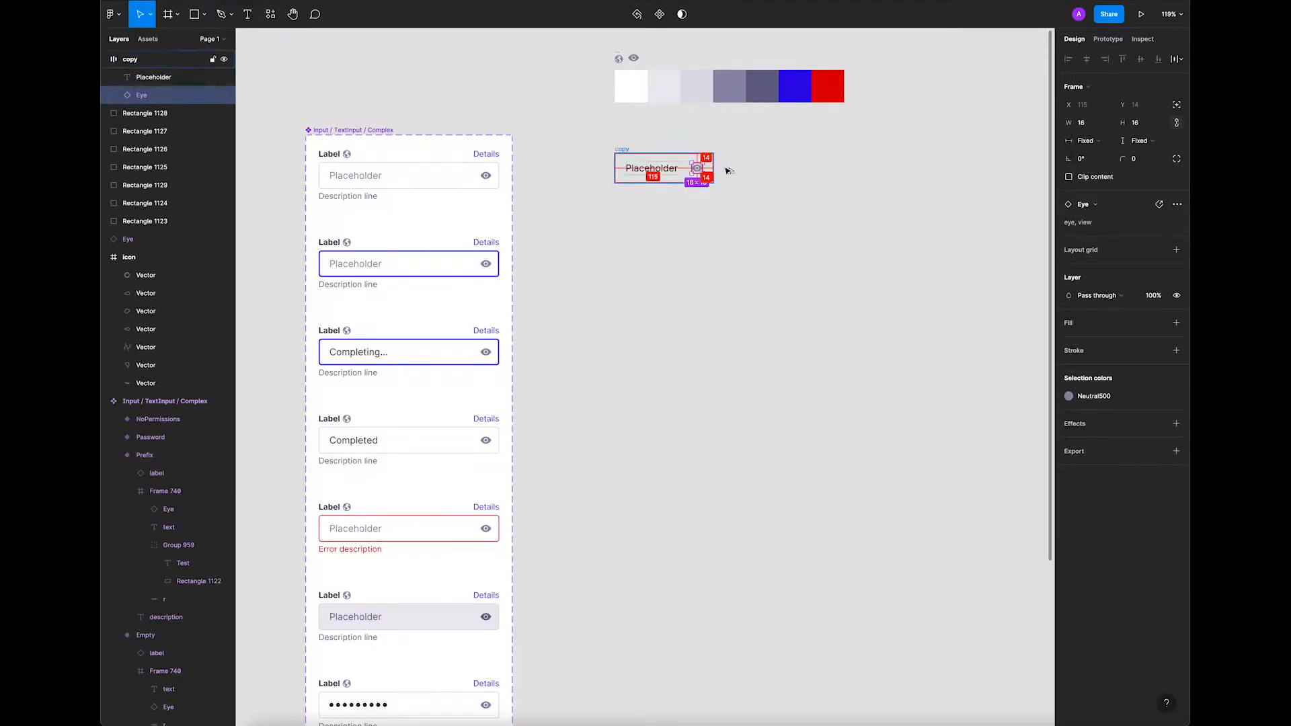
left_click(728, 172)
left_click(624, 148)
left_click(1143, 264)
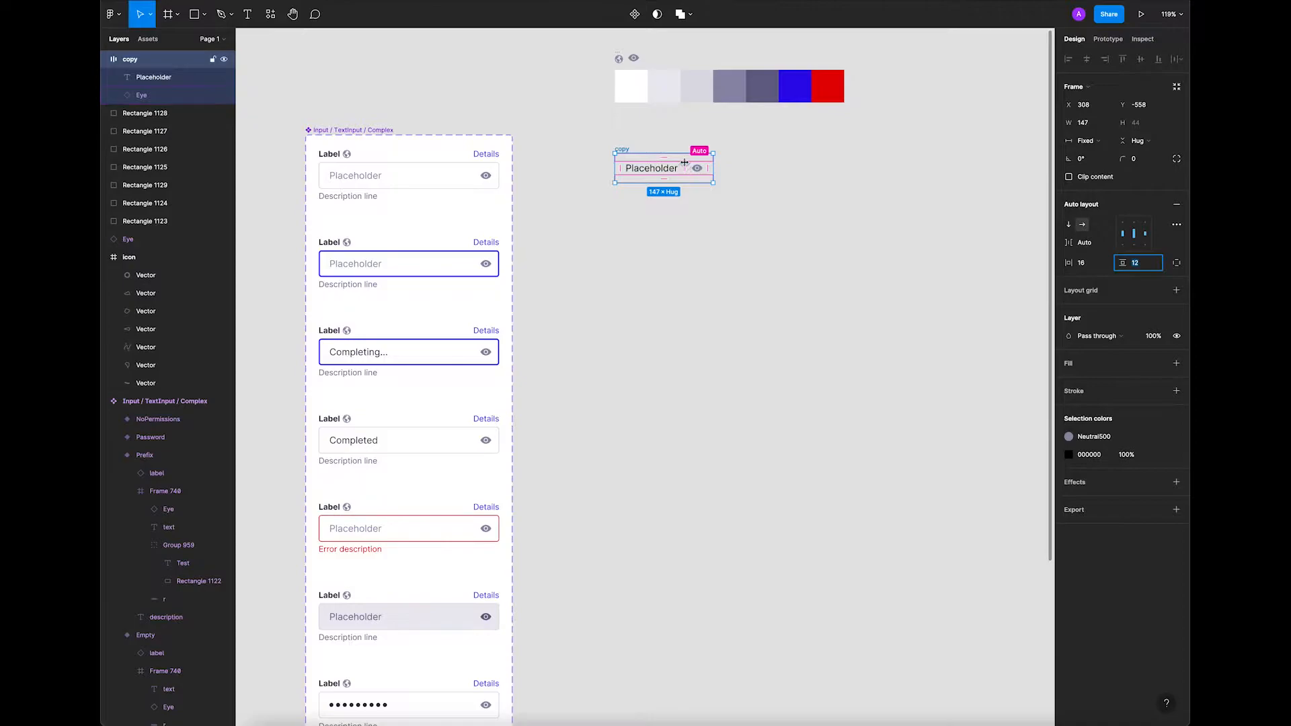
Widen the copy frame to about 230 px.
scroll(684, 162, "up", 3)
left_click(611, 112)
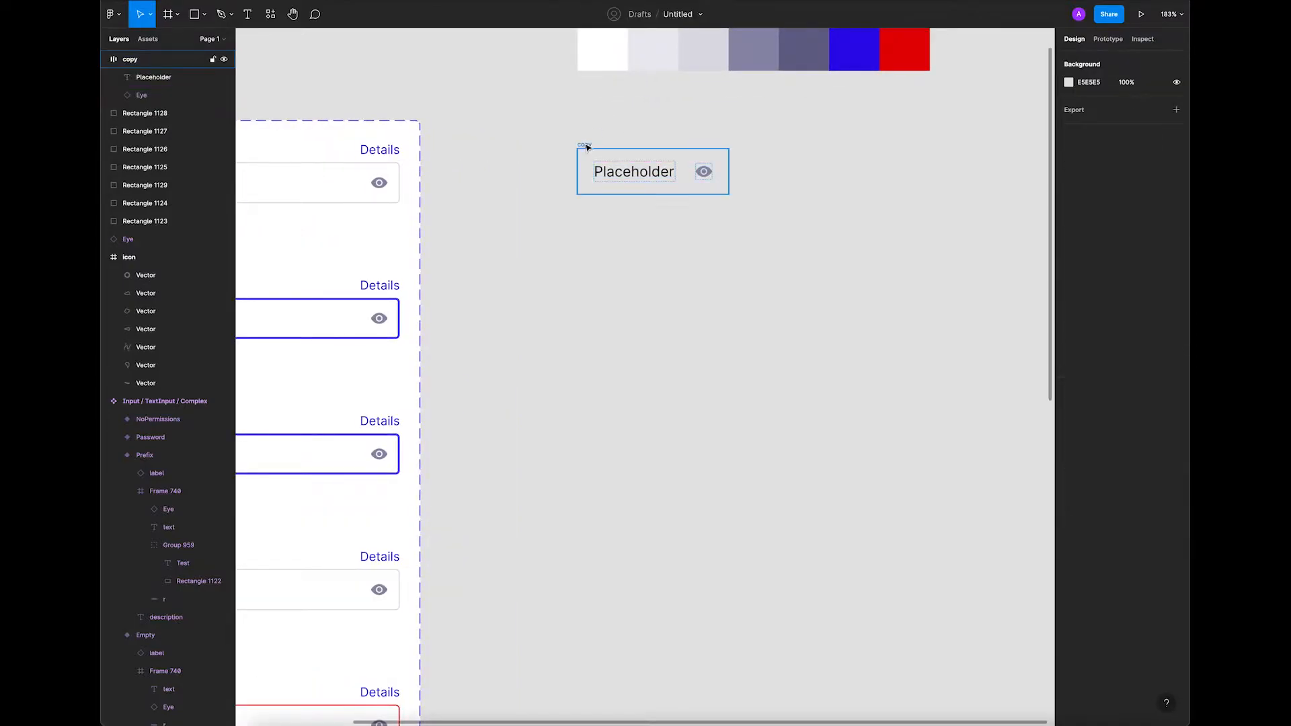
left_click(585, 144)
scroll(821, 190, "down", 3)
scroll(774, 195, "down", 1)
left_click_drag(714, 196, 764, 203)
left_click(698, 204)
Add a 1 px inside stroke to the copy frame, sampling DCDCE4 from the third colour swatch.
left_click(628, 163)
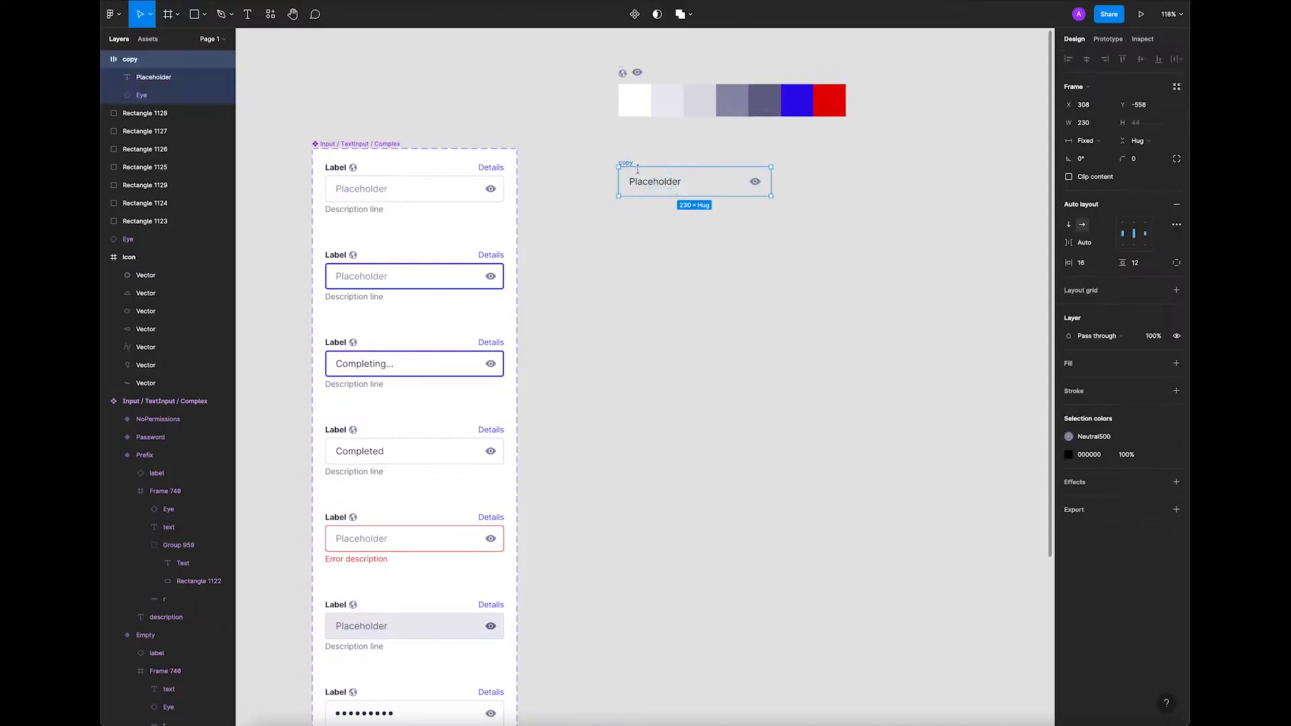
left_click(1176, 390)
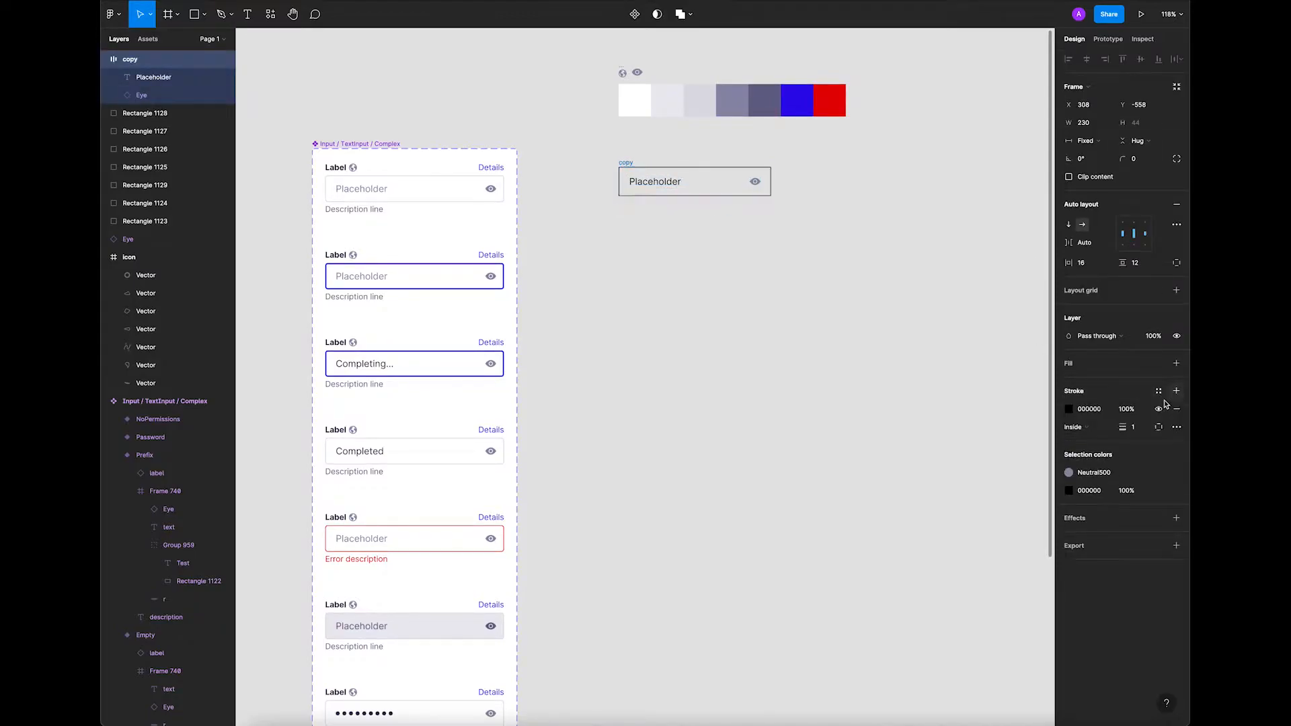
left_click(1068, 412)
left_click(935, 579)
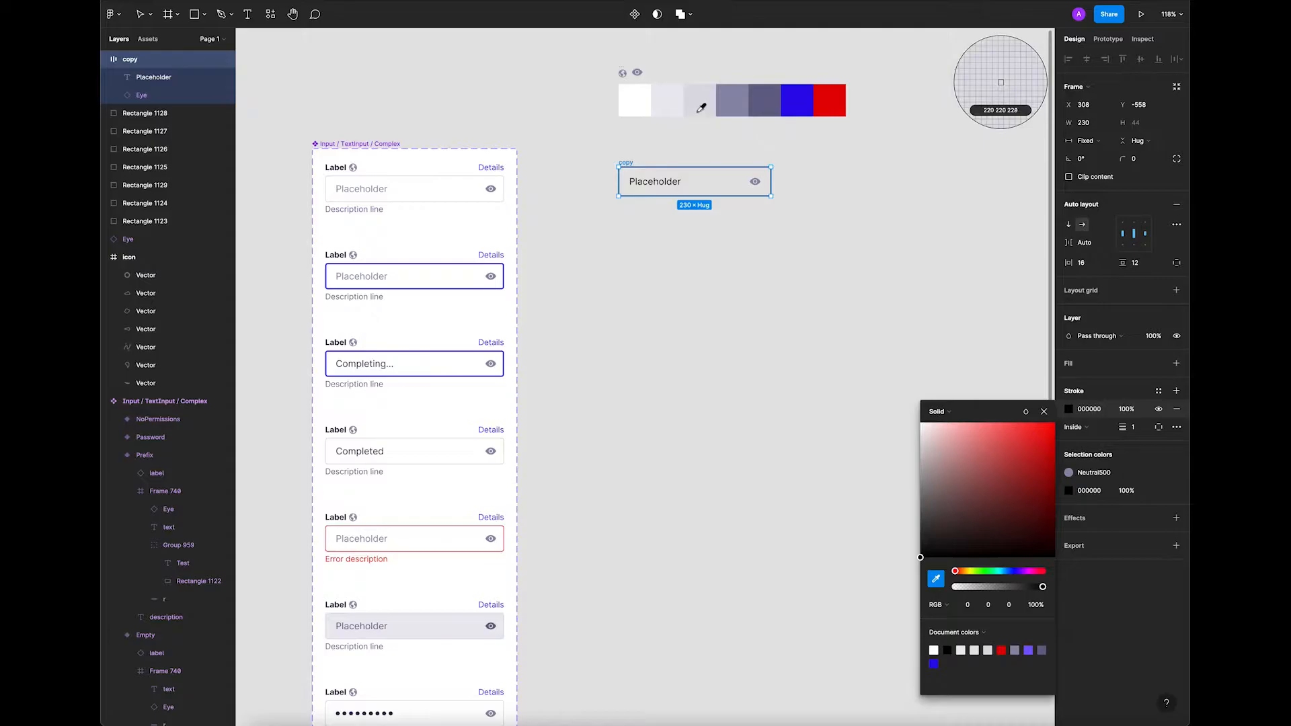
left_click(701, 93)
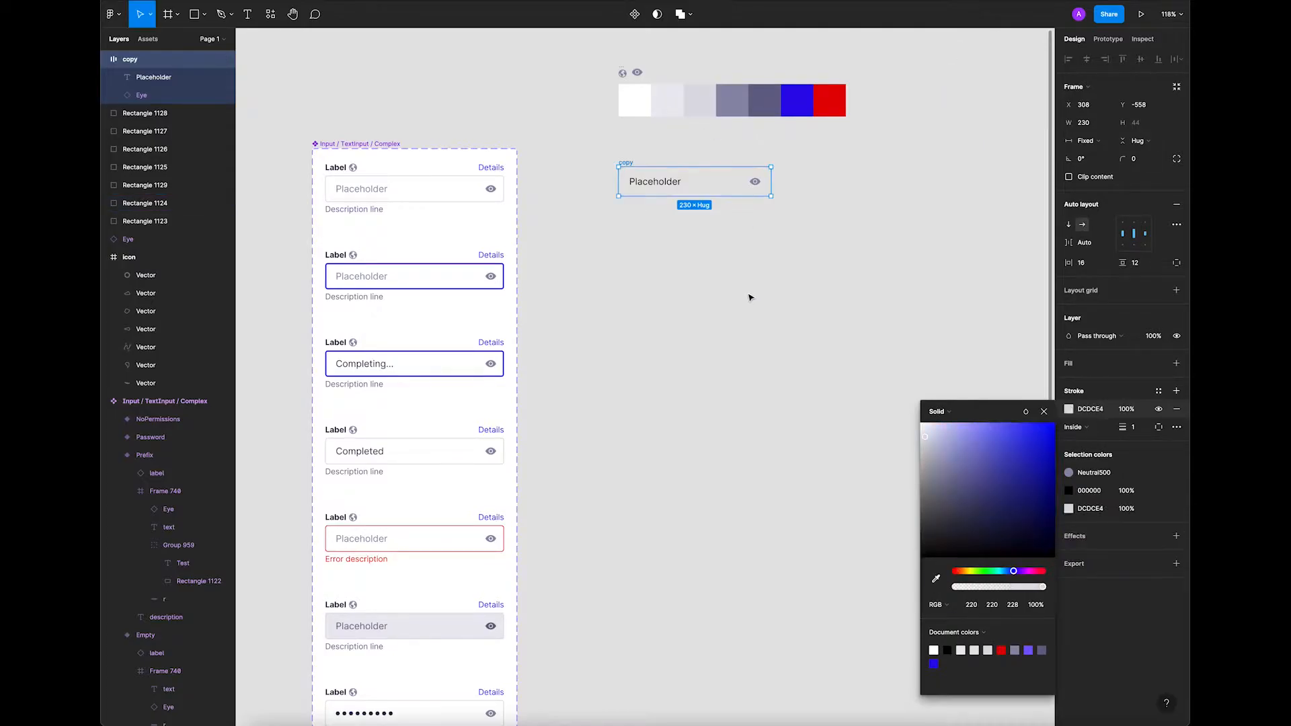
left_click(762, 294)
Compare the copy frame's stroke with the component's Empty variant and the light grey colour swatches.
left_click(644, 176)
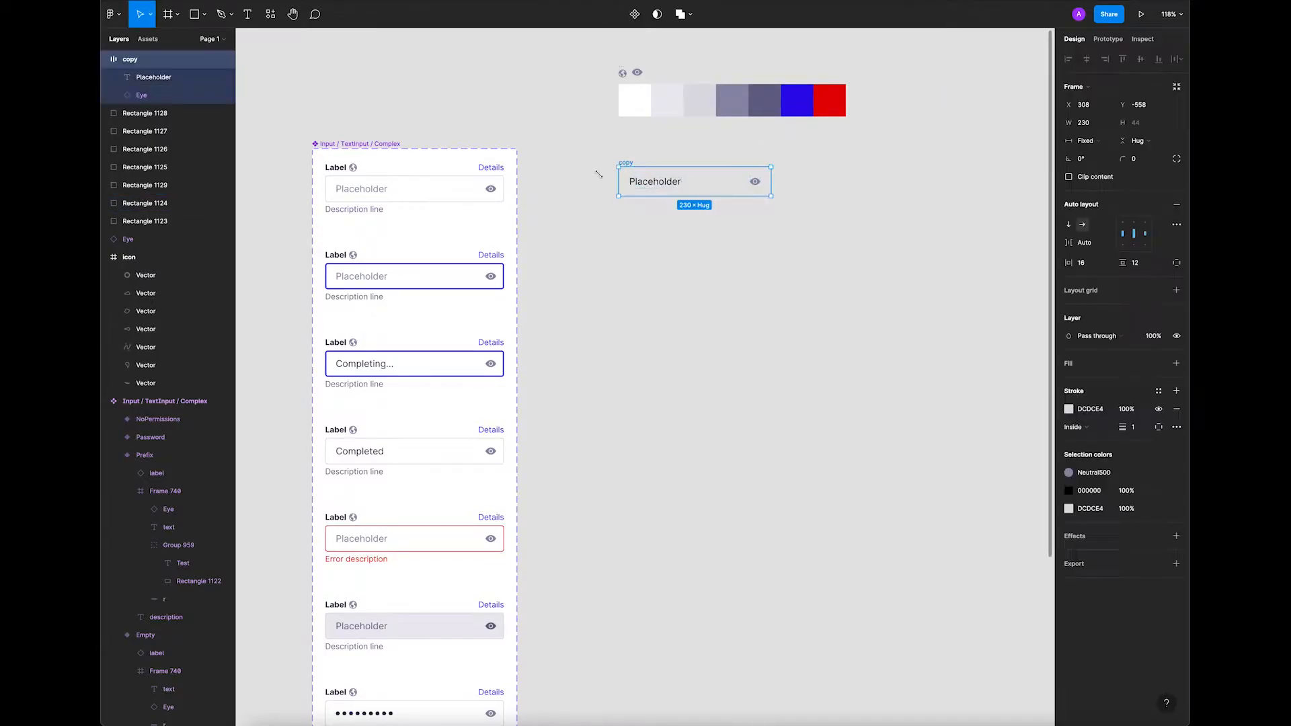
left_click(456, 185)
left_click(682, 251)
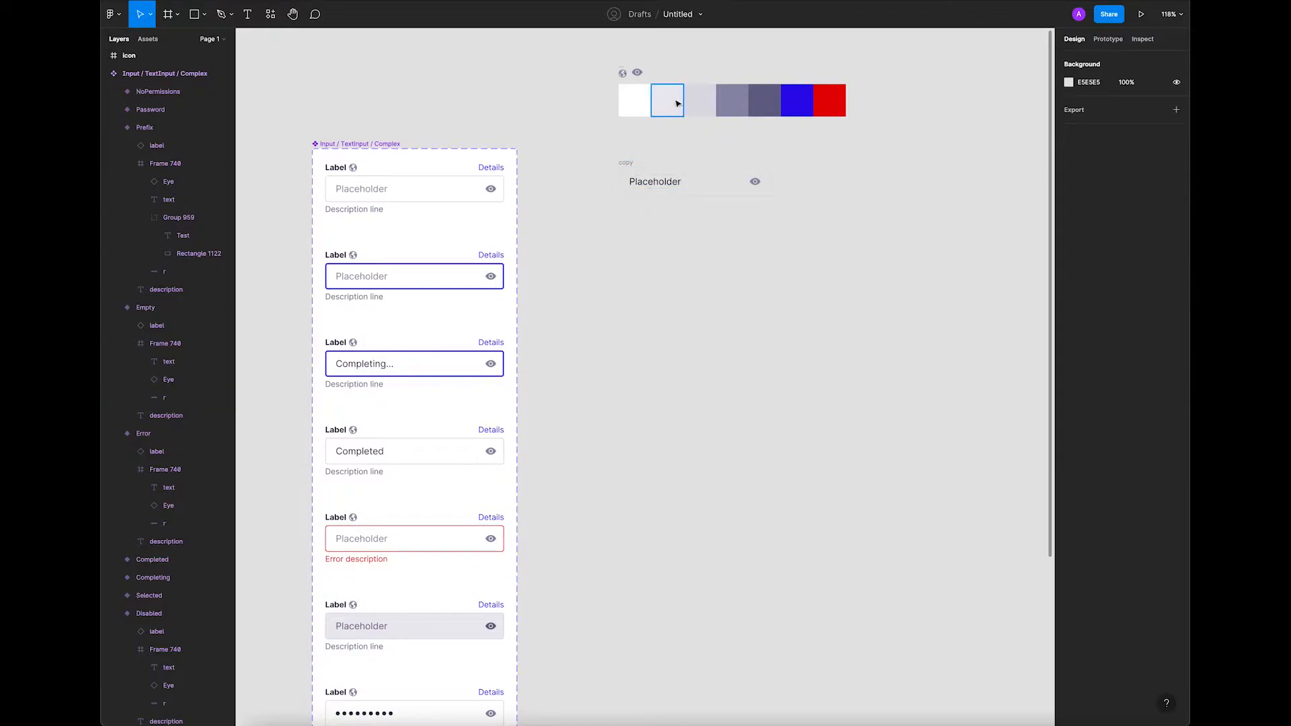
left_click(665, 99)
left_click(711, 104)
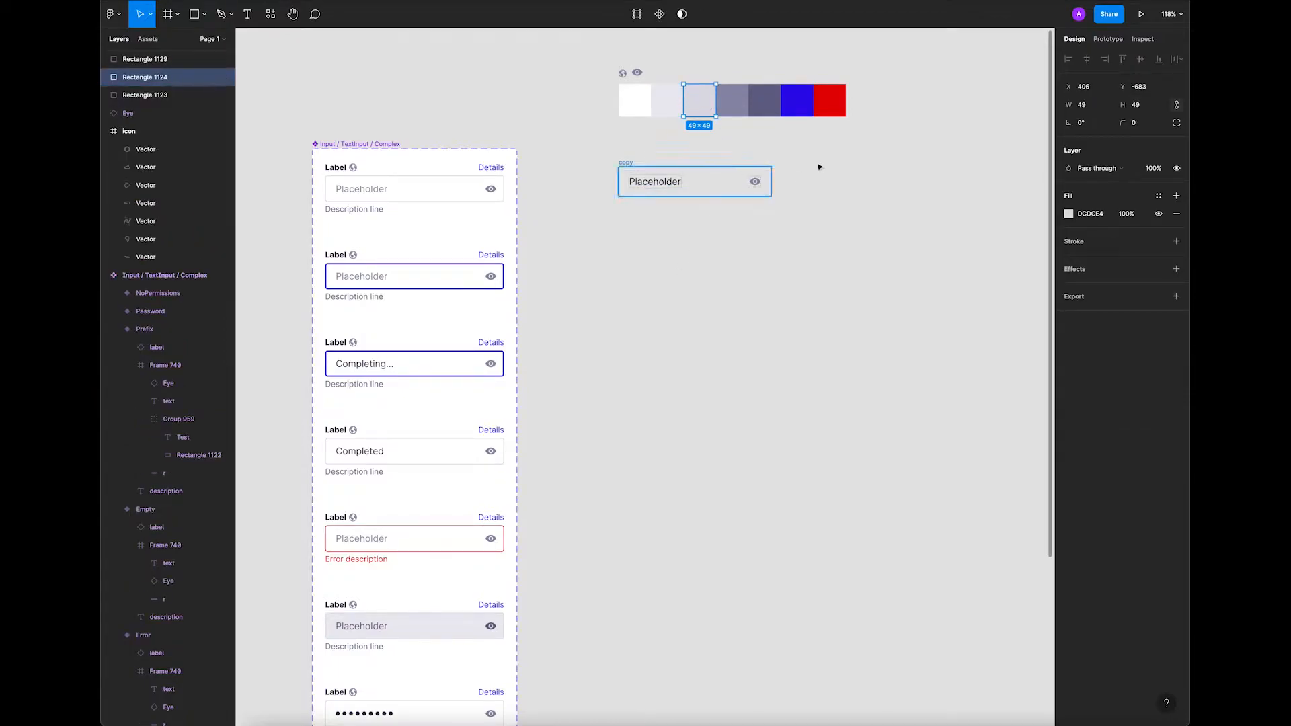
left_click(700, 176)
left_click(678, 217)
Fill the copy frame with the Polaris colour style Surface / Default.
left_click(625, 166)
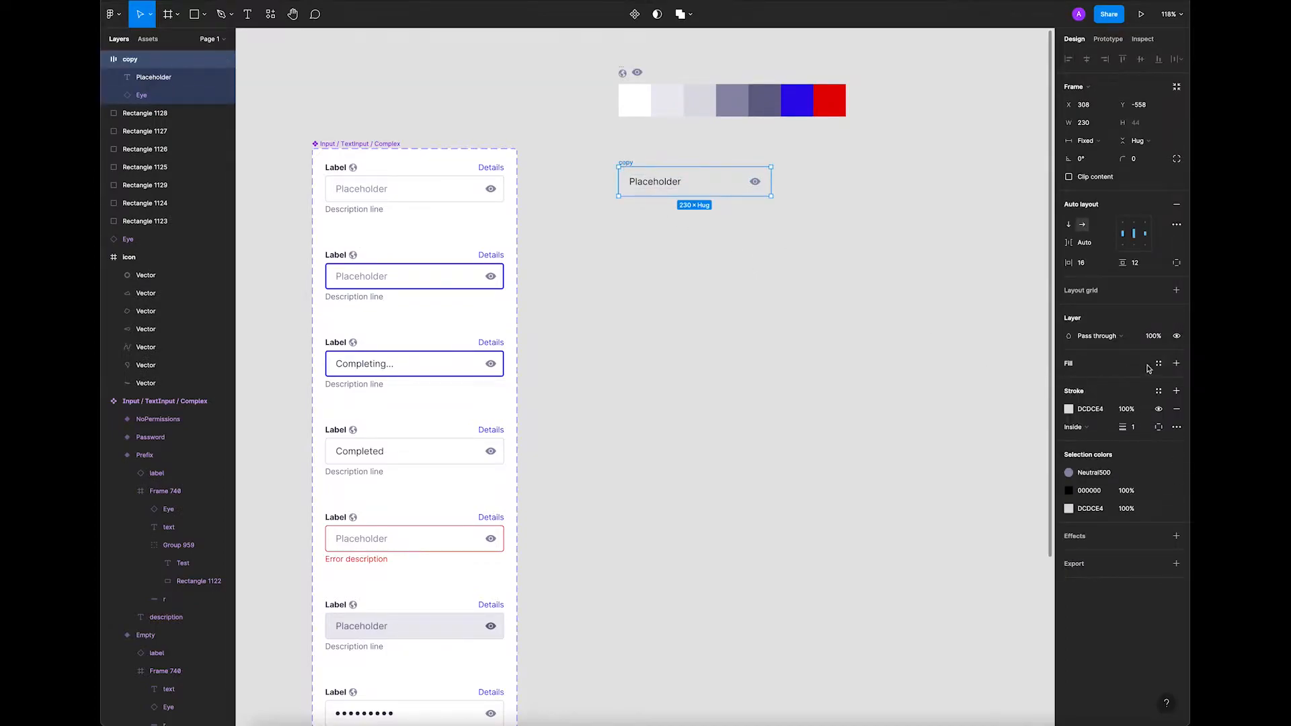
left_click(1158, 363)
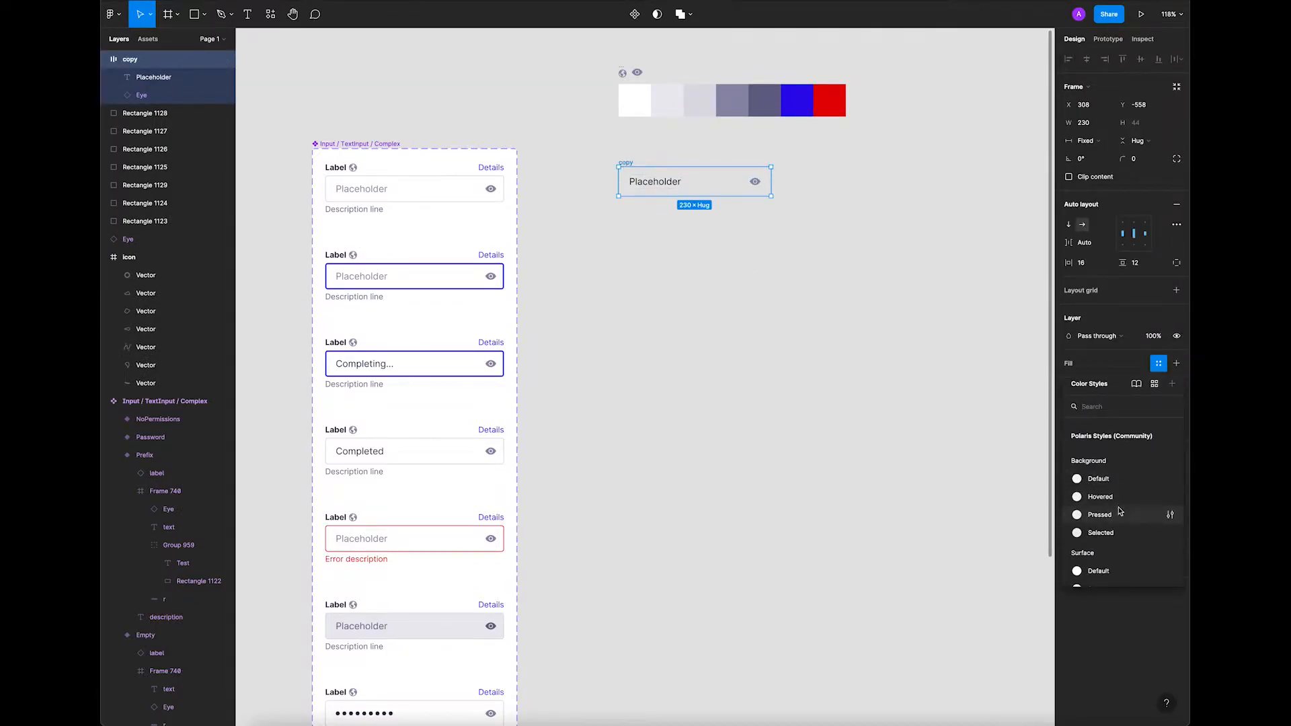
left_click(1116, 571)
left_click(755, 239)
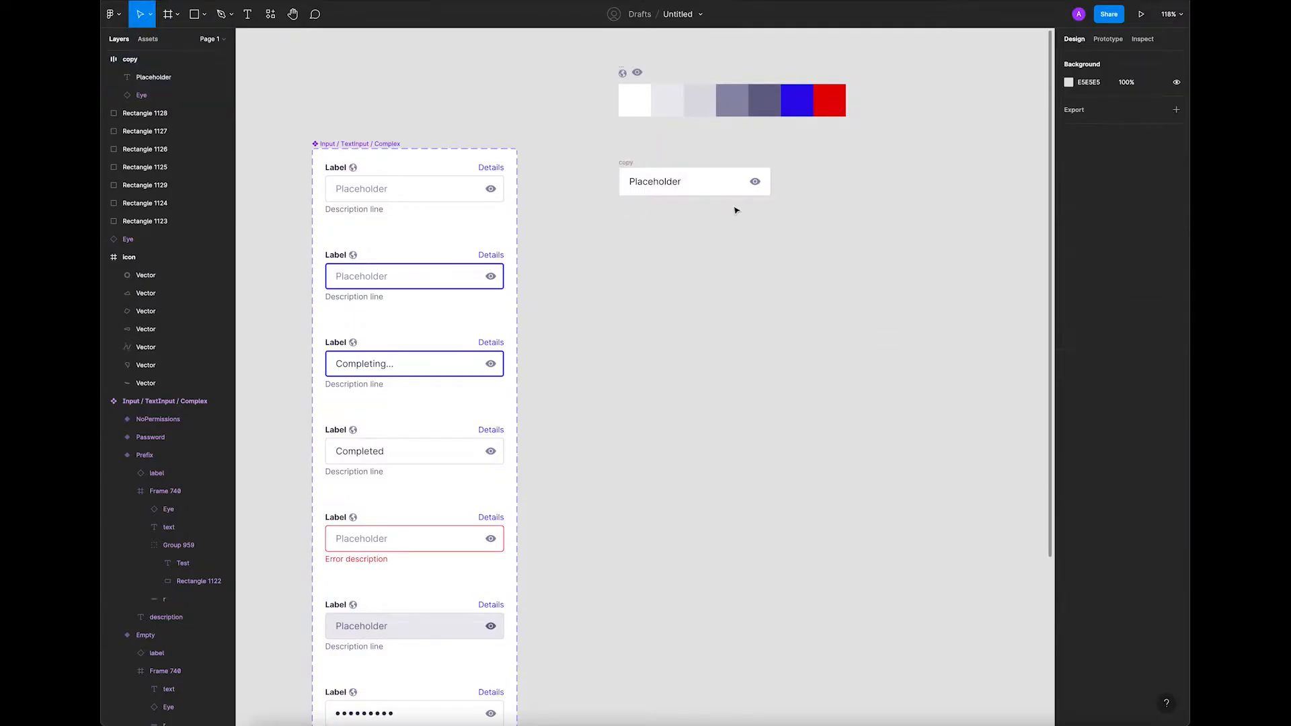
Set the copy frame's corner radius to 4, taking the Empty variant's input box as reference.
left_click(625, 166)
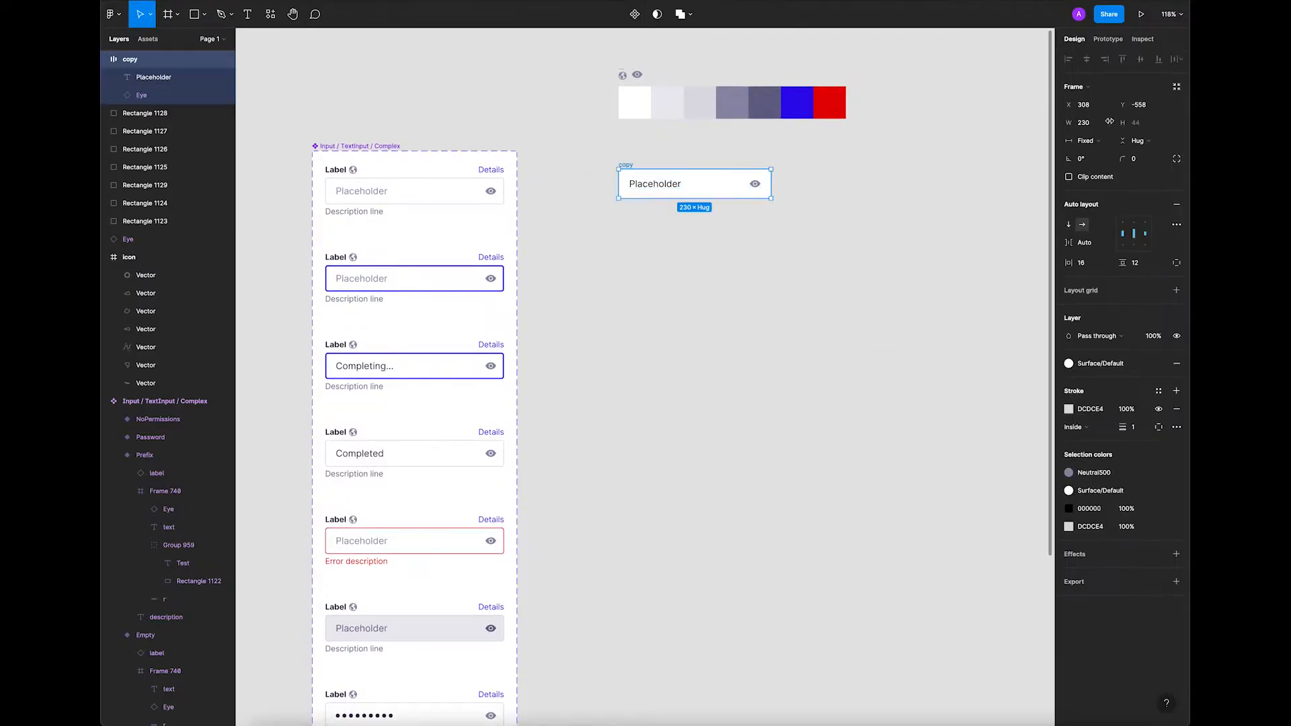
left_click(438, 193)
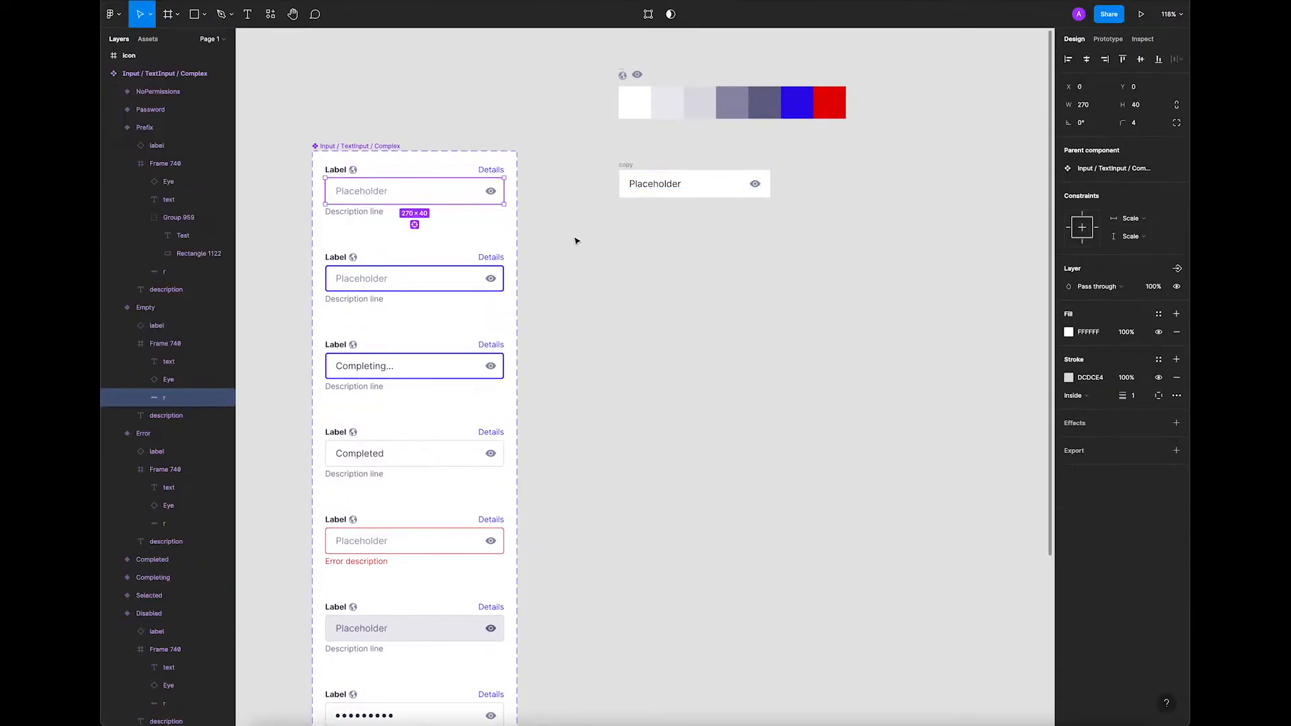
left_click(679, 267)
left_click(626, 165)
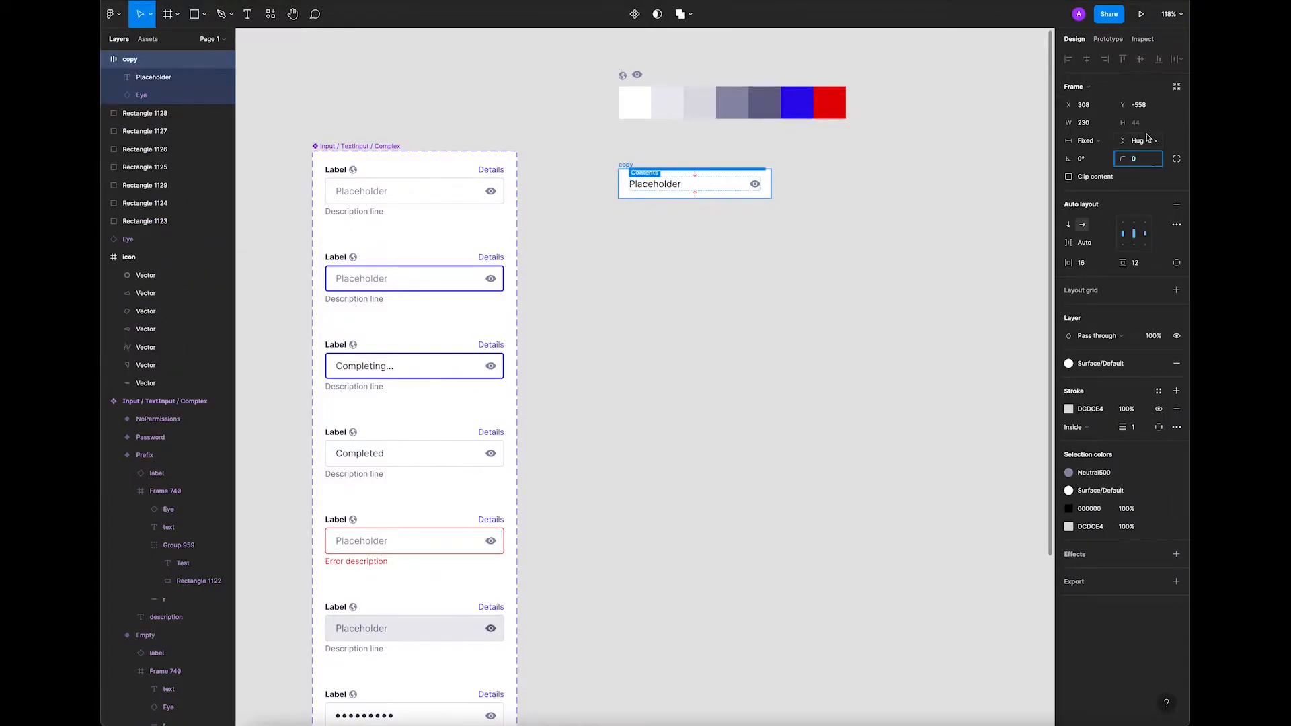
left_click(802, 229)
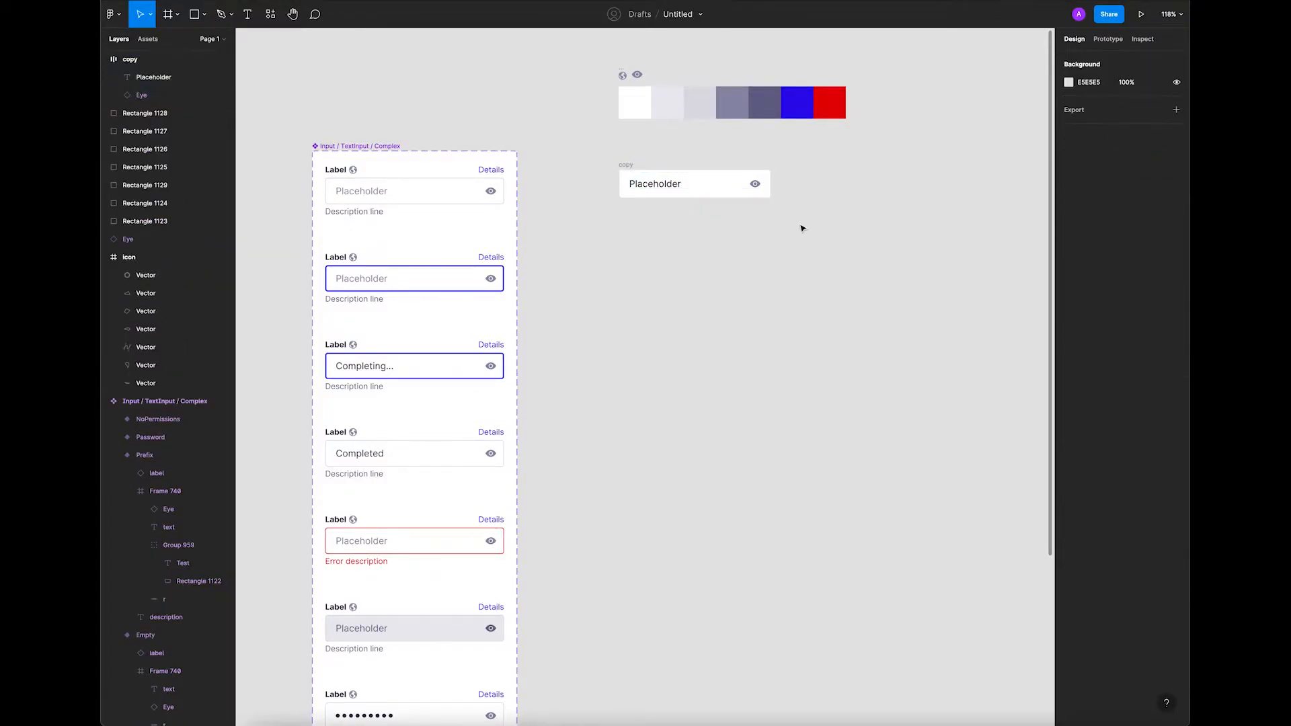
Duplicate the Placeholder text just above the copy frame and change its wording to "Lable".
left_click(652, 186)
left_click_drag(666, 186, 643, 157)
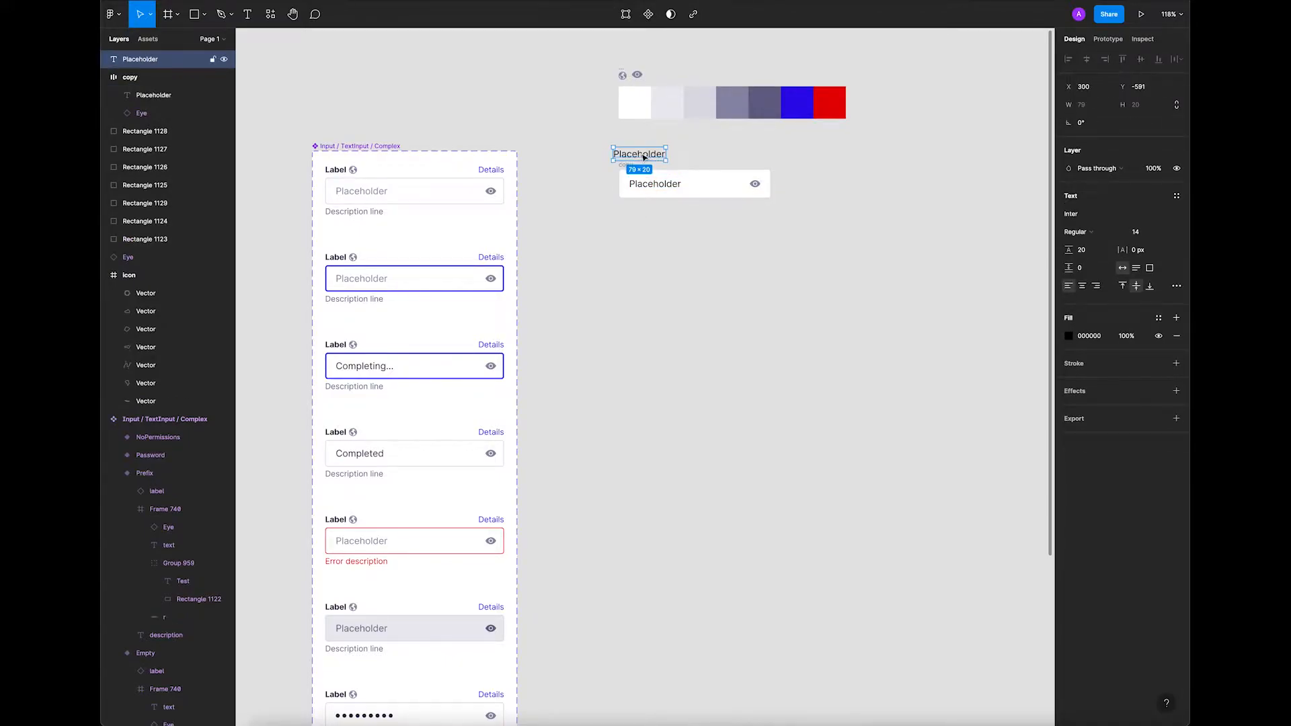
scroll(642, 157, "up", 2)
double_click(642, 157)
type("Lable")
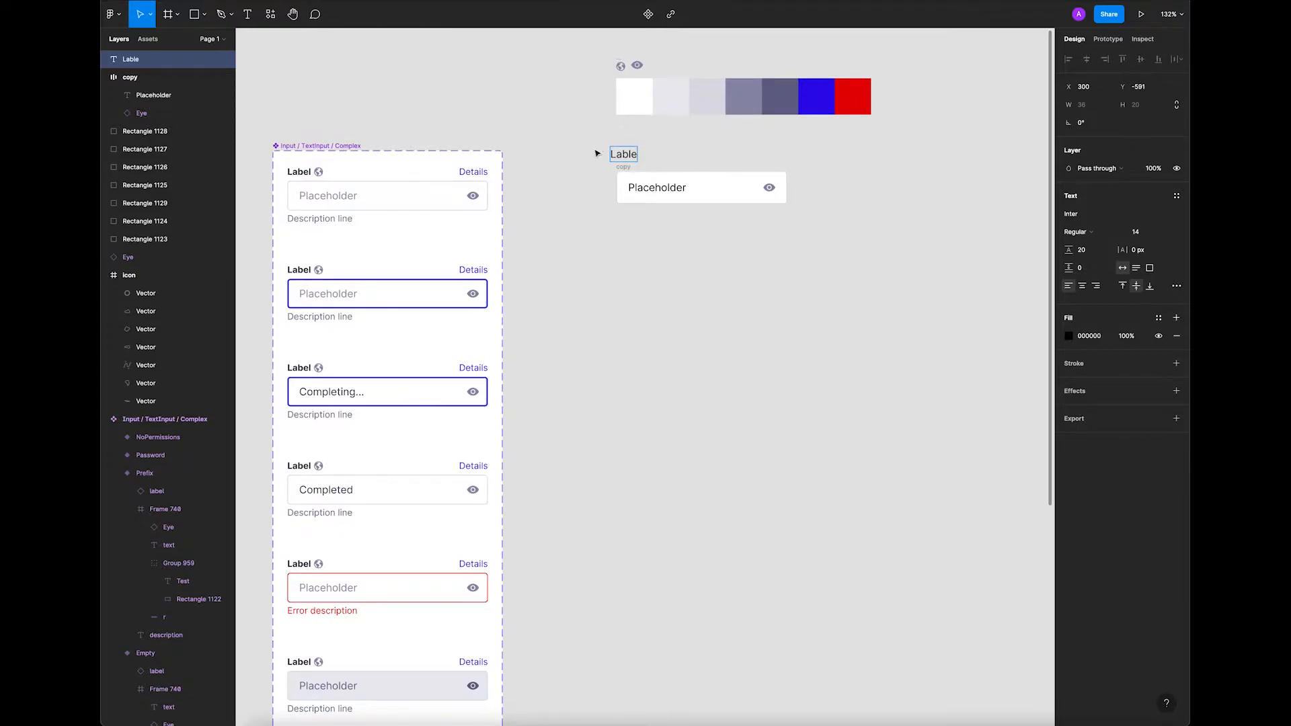
key("Escape")
Set the Lable text to Bold and move it in line with the copy frame's left edge.
left_click(1111, 233)
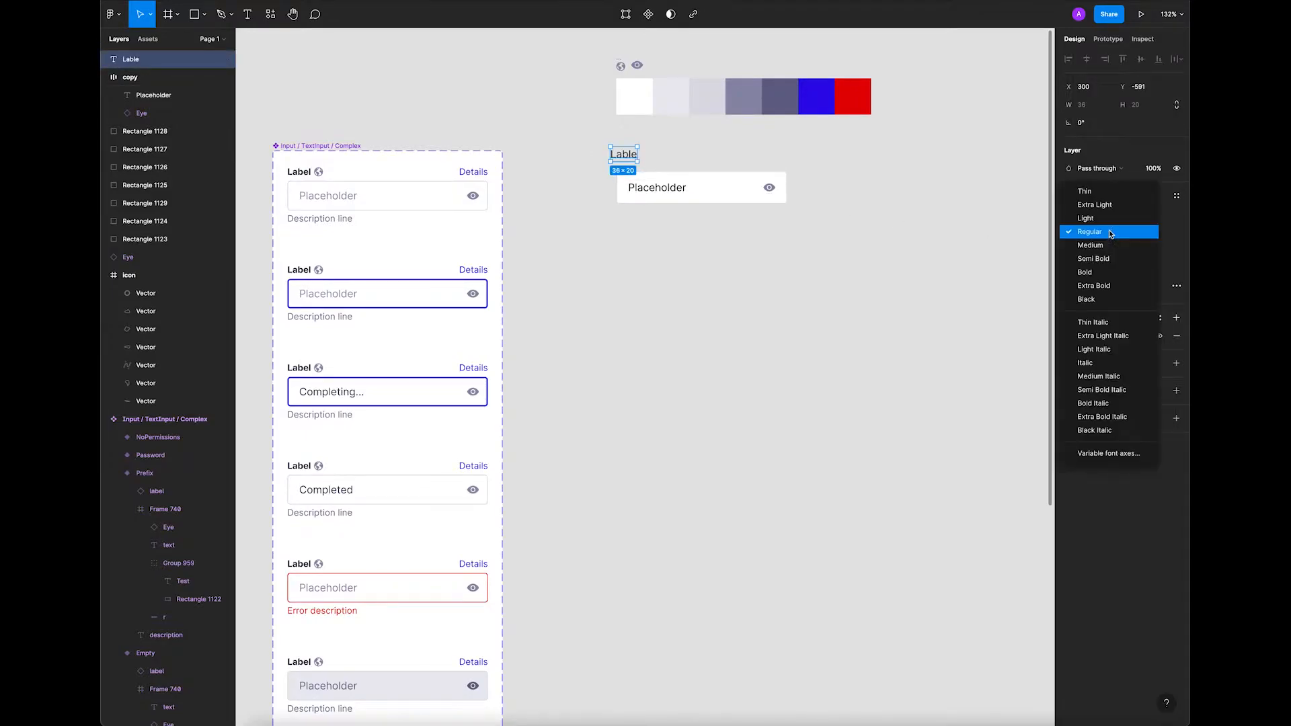
left_click(1110, 272)
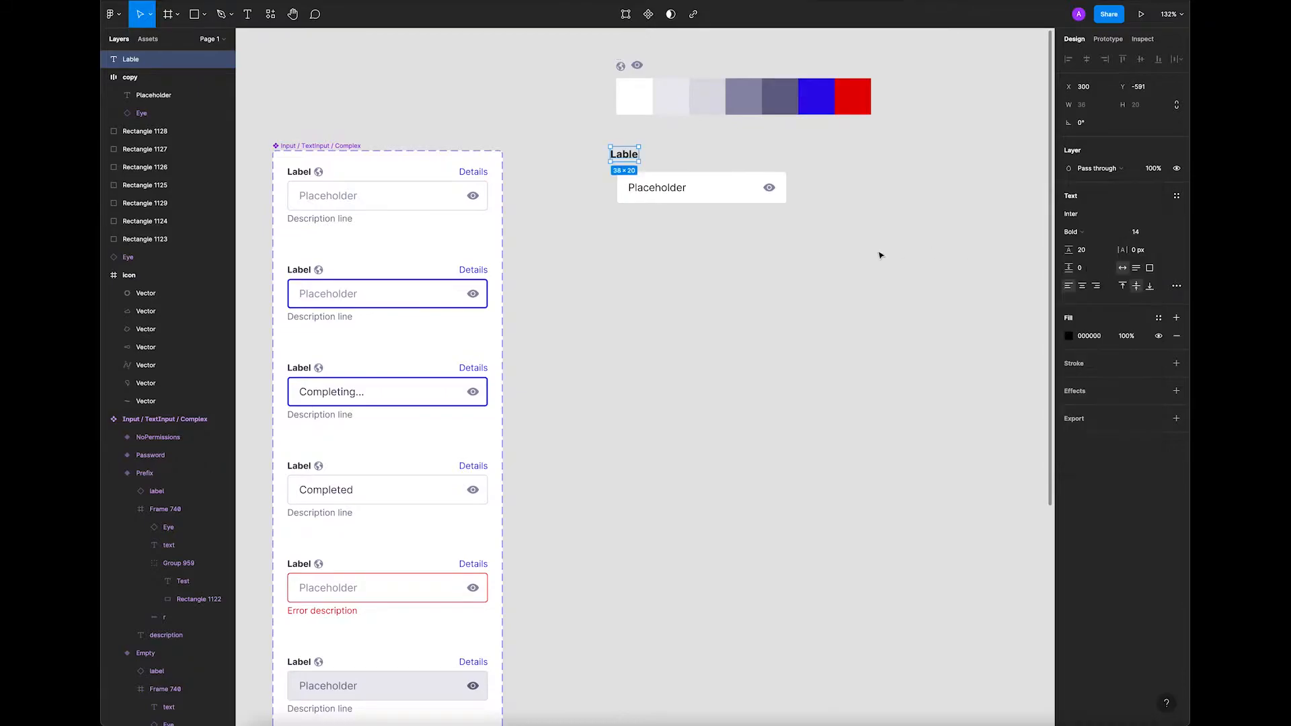
key("Escape")
left_click(634, 159)
left_click_drag(634, 160, 639, 160)
left_click(1069, 337)
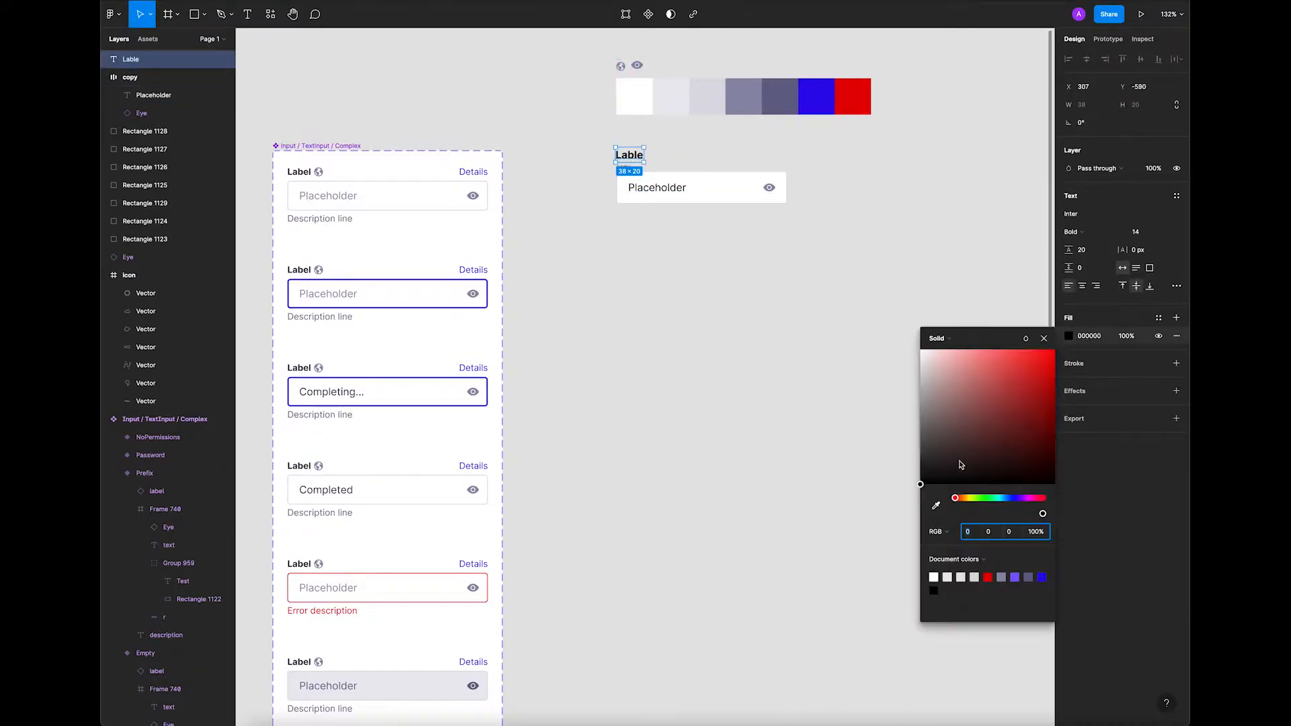
left_click(1044, 338)
left_click(850, 262)
Place a copy of the globe icon right beside the Lable text and wrap both in a horizontal auto layout.
left_click_drag(630, 66, 708, 156)
key("shift+a")
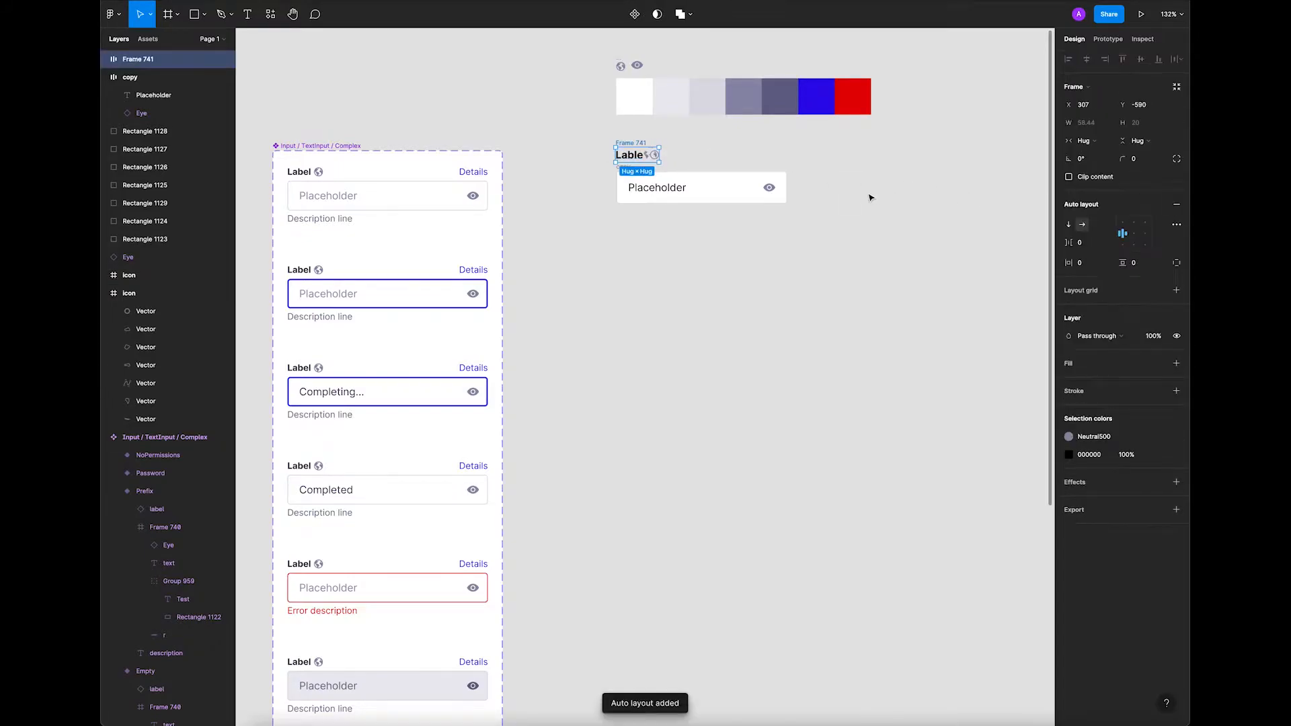
key("ctrl+z")
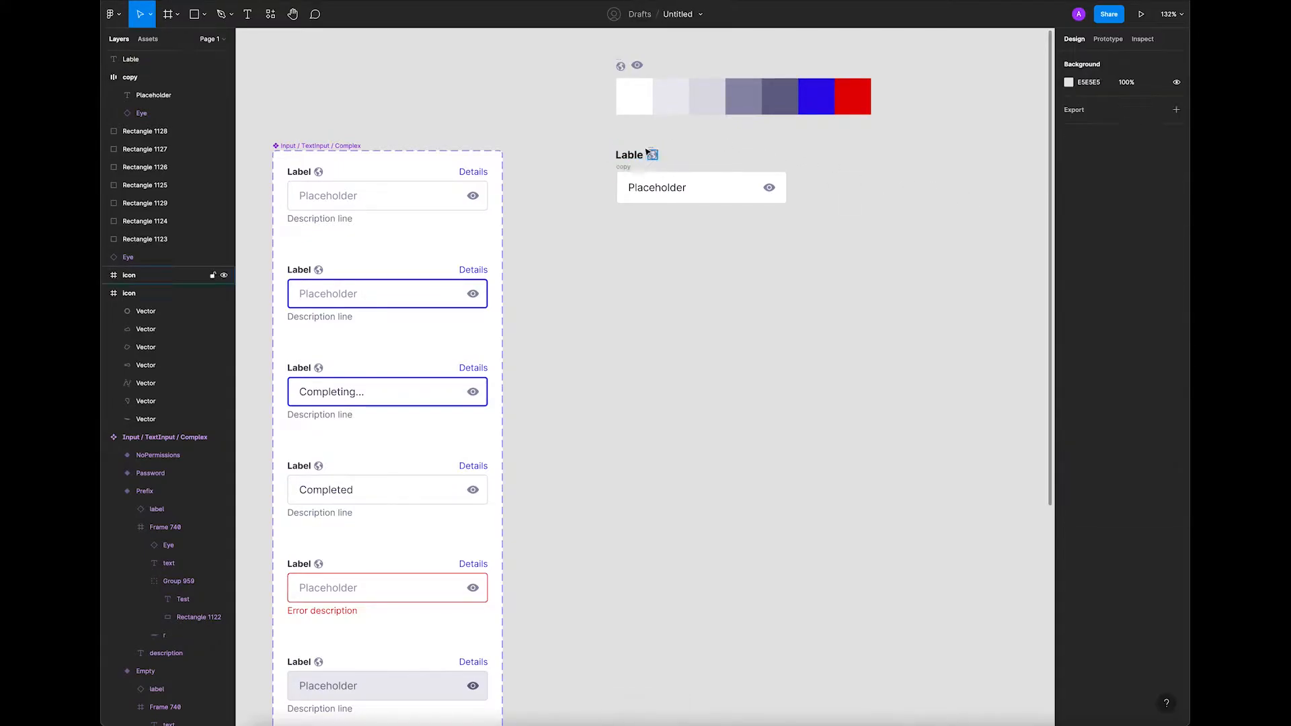
left_click(652, 153)
left_click(642, 156, "shift")
key("shift+a")
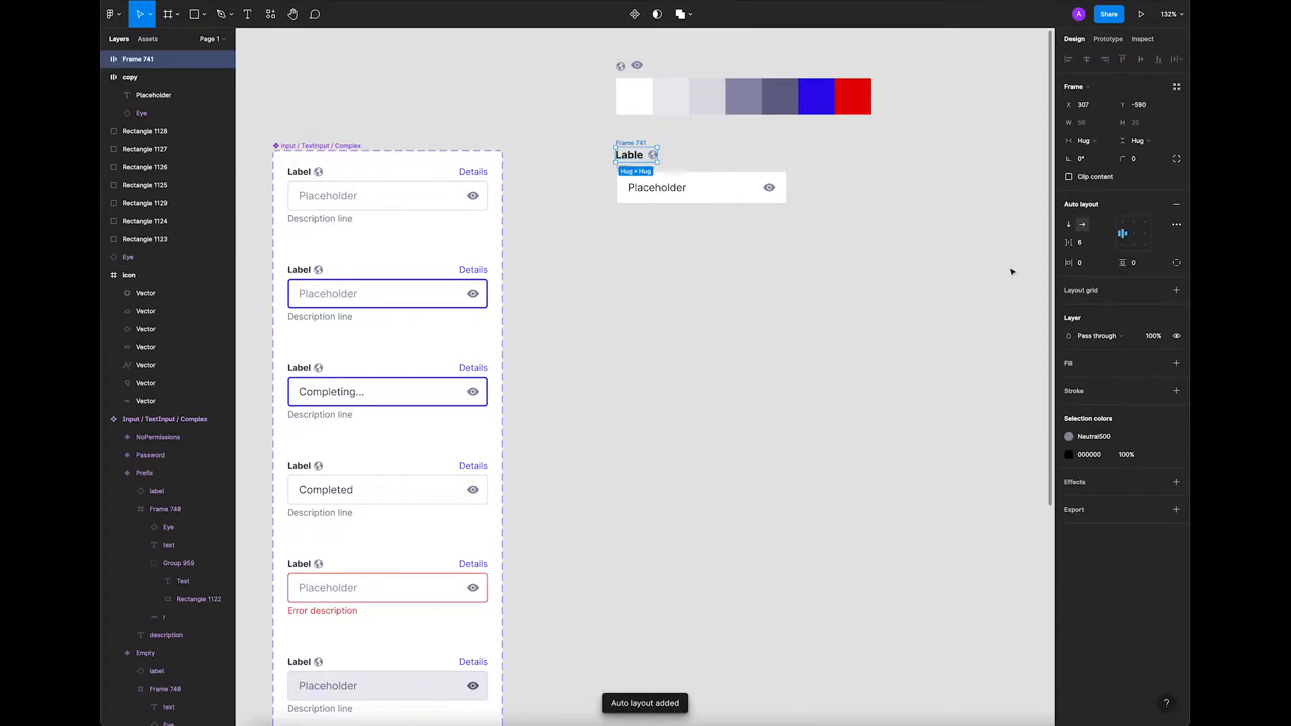
Set the spacing between the Lable text and globe icon to 4, and compare the Empty variant's label and icon.
left_click(1085, 243)
left_click(679, 344)
double_click(308, 175)
double_click(309, 175)
double_click(317, 172)
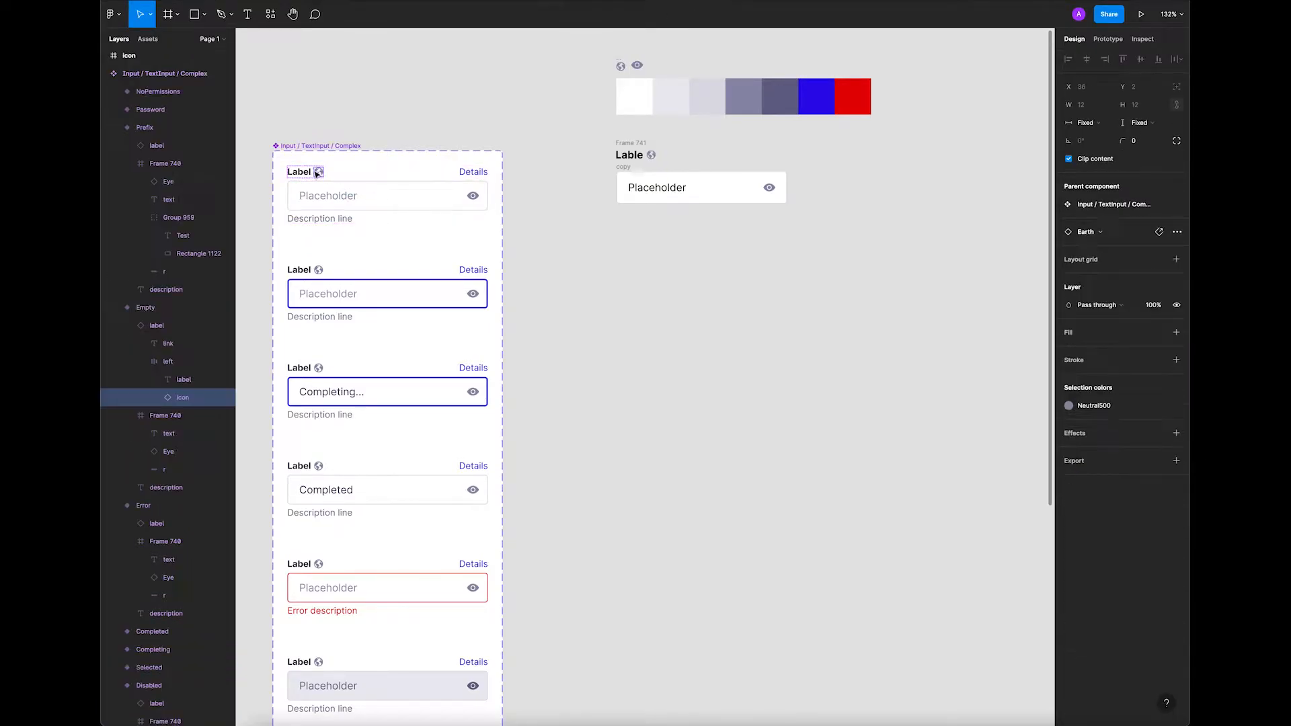
left_click(676, 292)
Rename the auto layout frame holding the label text and globe icon to "Lable".
left_click(633, 142)
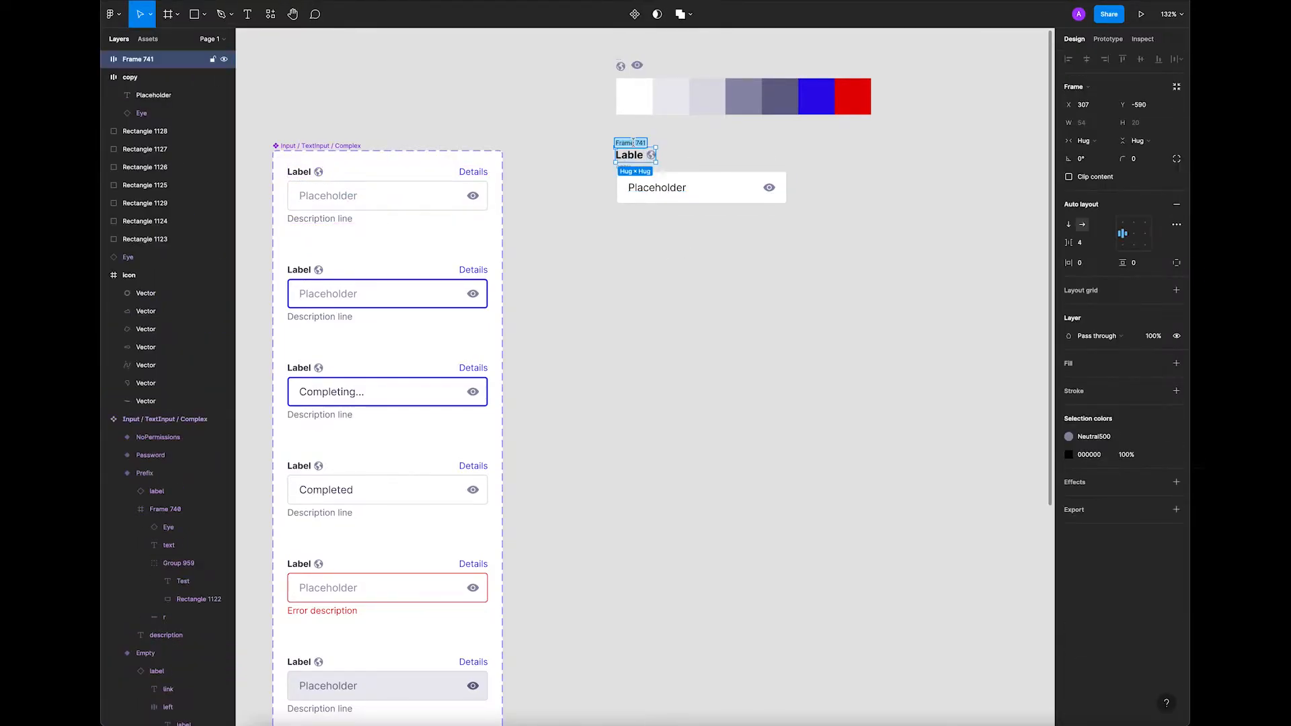
type("Lablet")
key("Return")
double_click(635, 145)
type("La")
left_click(675, 254)
Duplicate the Lable text above the copy frame's right end and colour it 271FE0, sampled from the blue swatch.
scroll(679, 222, "up", 4)
left_click_drag(686, 228, 696, 409)
scroll(650, 365, "up", 2)
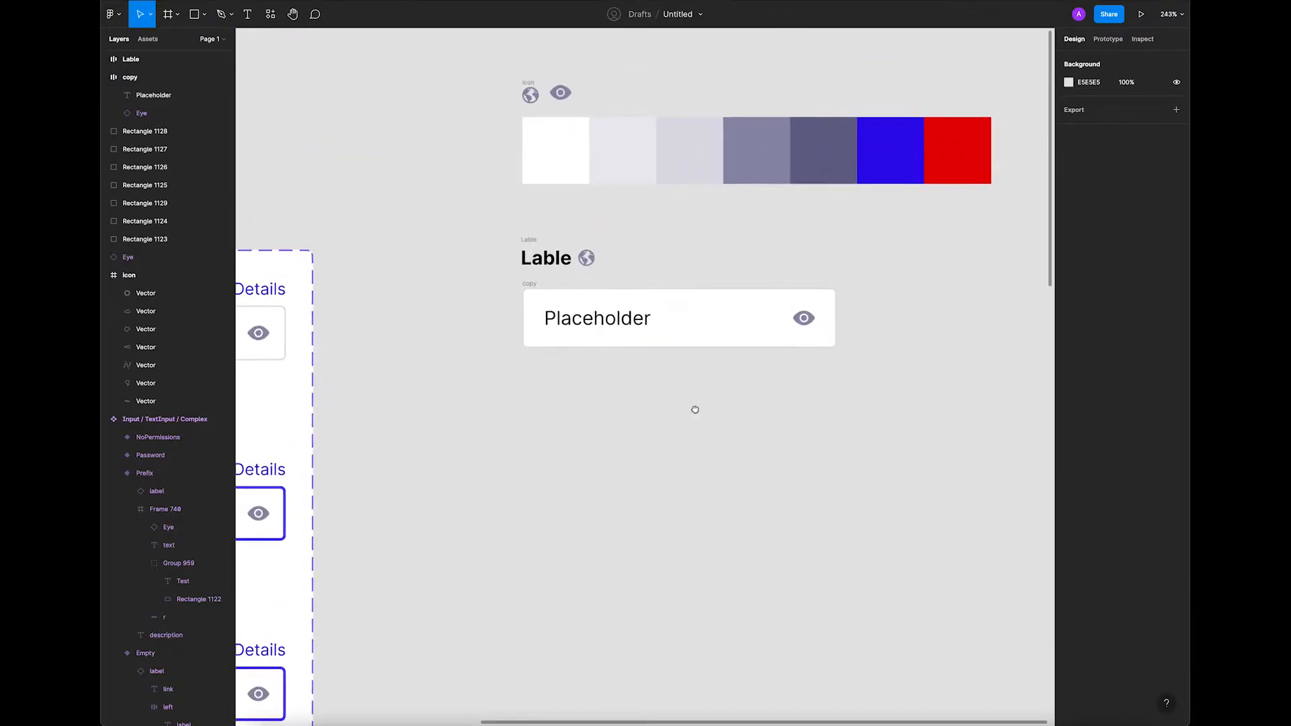
left_click(530, 240)
left_click(625, 239)
left_click(563, 266)
left_click_drag(563, 266, 819, 265)
key("i")
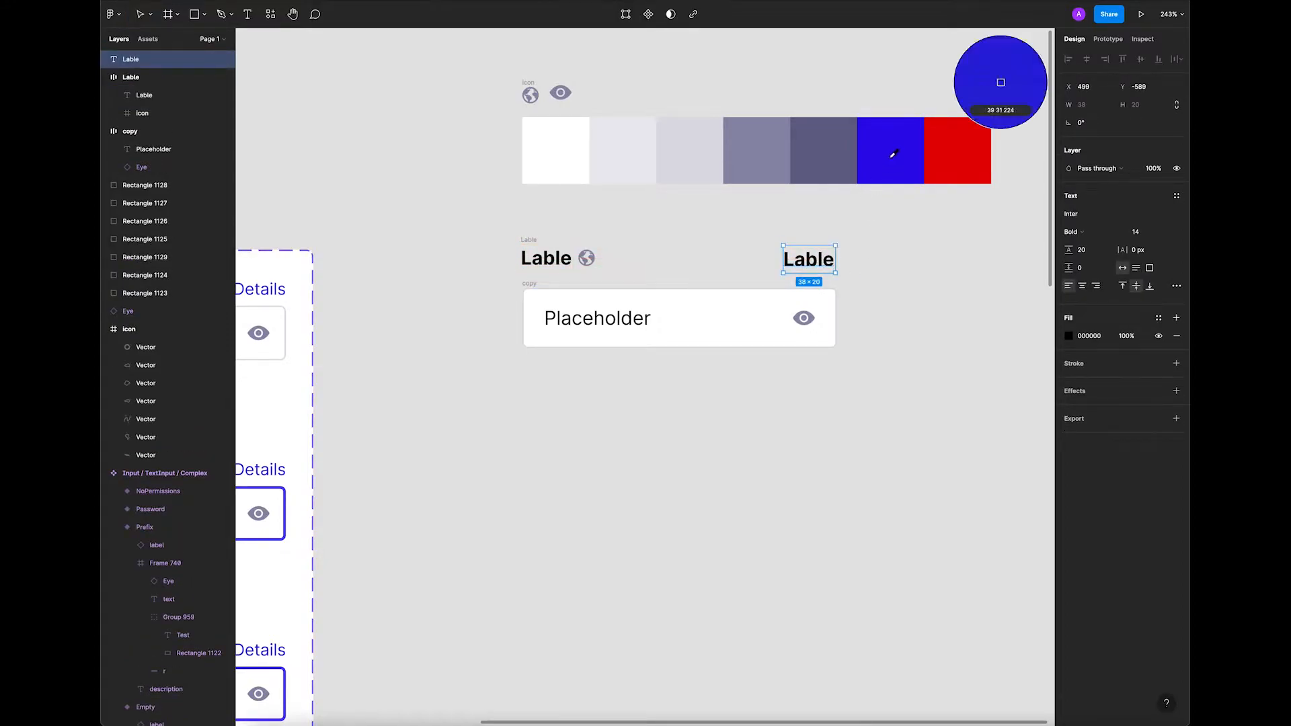
left_click(894, 150)
Change the blue text to "Details" in Regular weight and align its end with the copy frame's right edge.
double_click(815, 272)
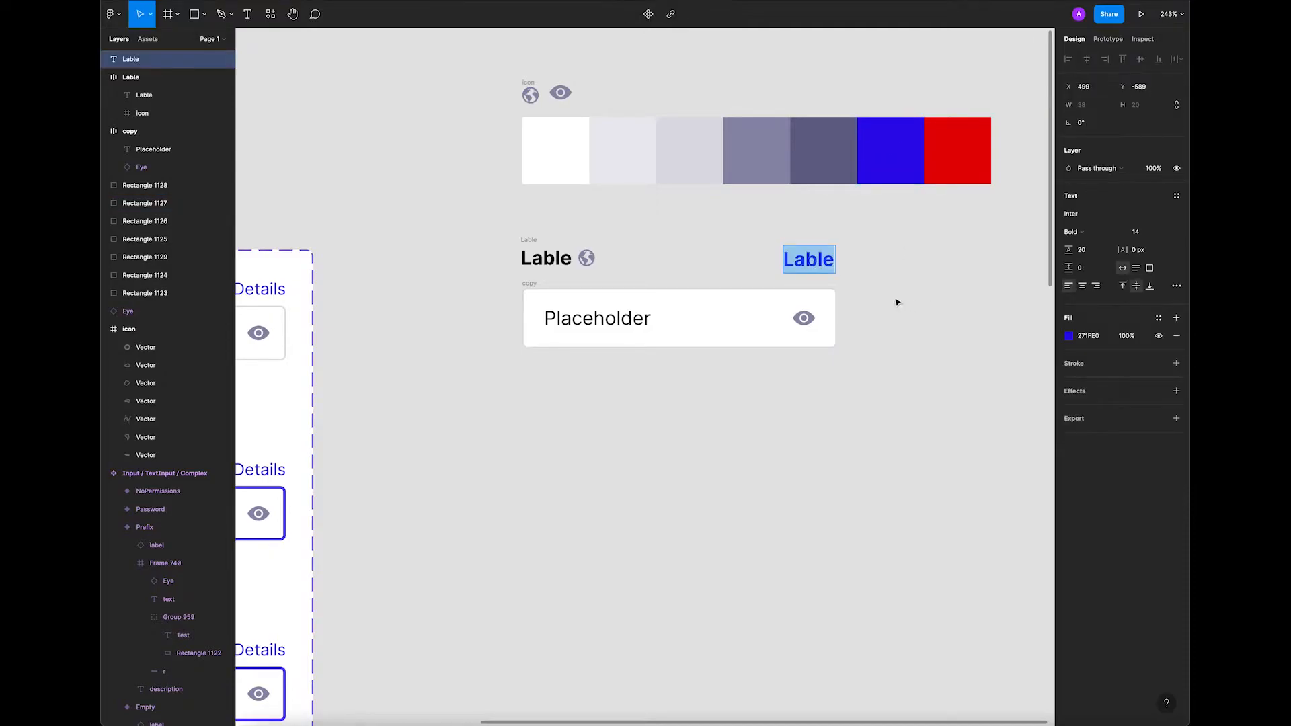
type("Details")
key("Escape")
left_click(1090, 231)
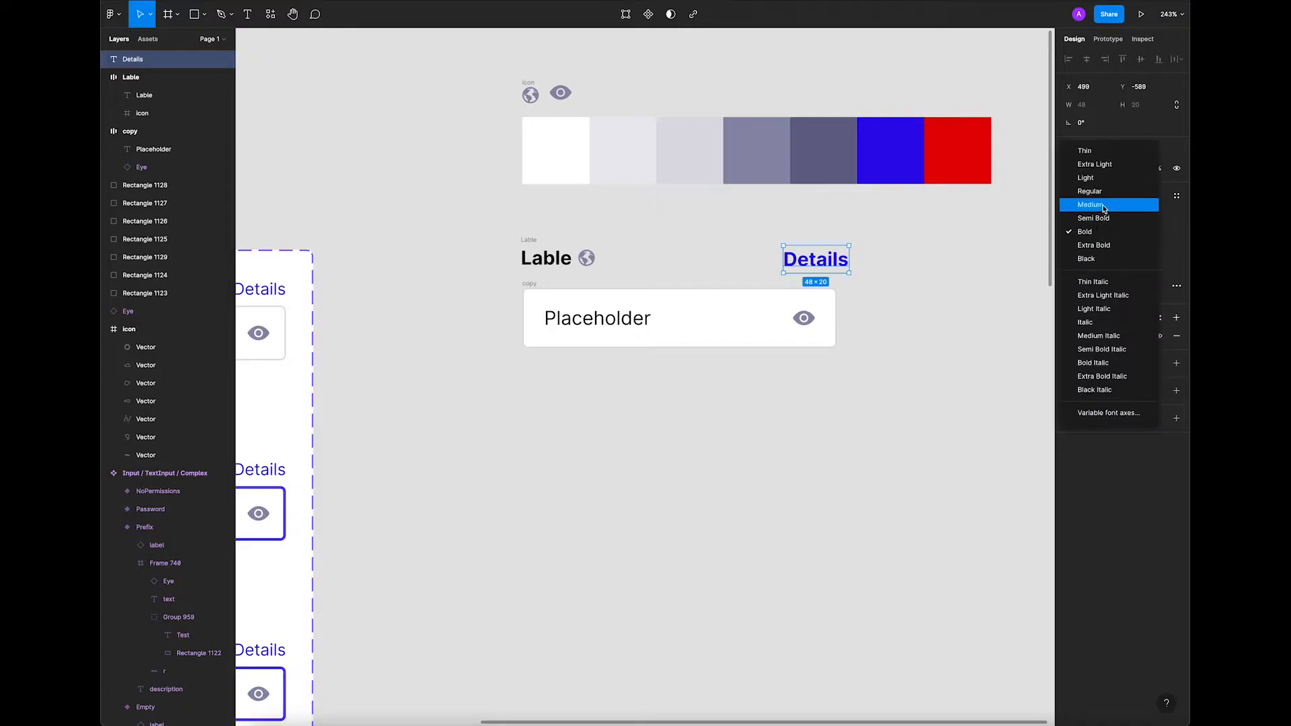
left_click(1084, 190)
left_click(906, 273)
mouse_move(846, 259)
left_mouse_down()
mouse_move(827, 260)
mouse_move(838, 263)
left_mouse_up()
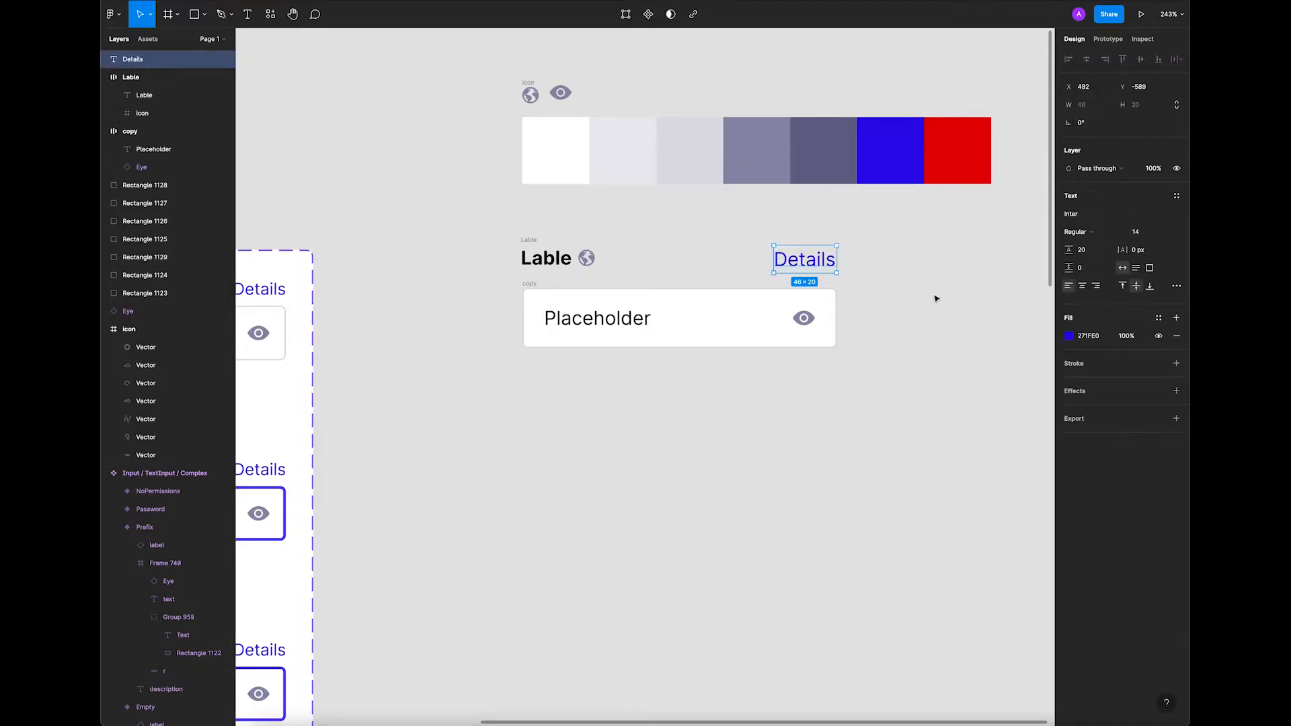
left_click(936, 297)
Wrap the Lable frame and the Details text in a horizontal auto layout with Auto spacing between them.
left_click(546, 258)
left_click(804, 260, "shift")
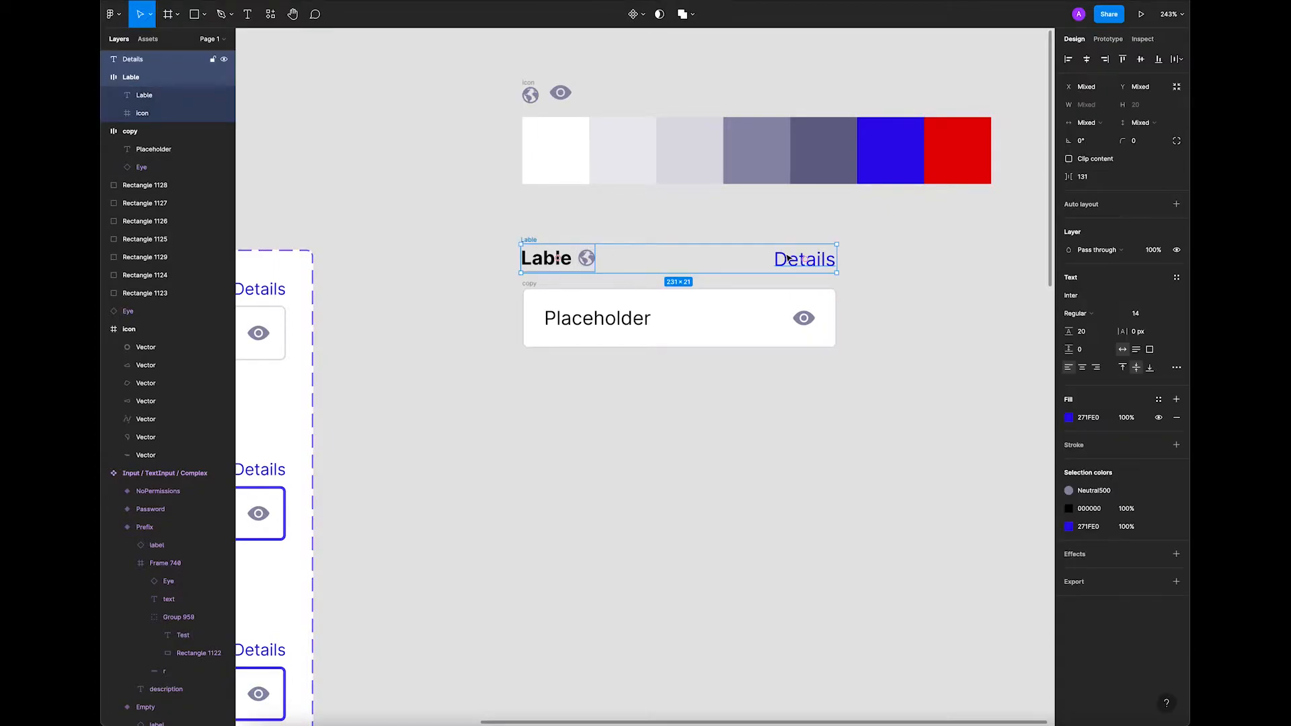
key("shift+a")
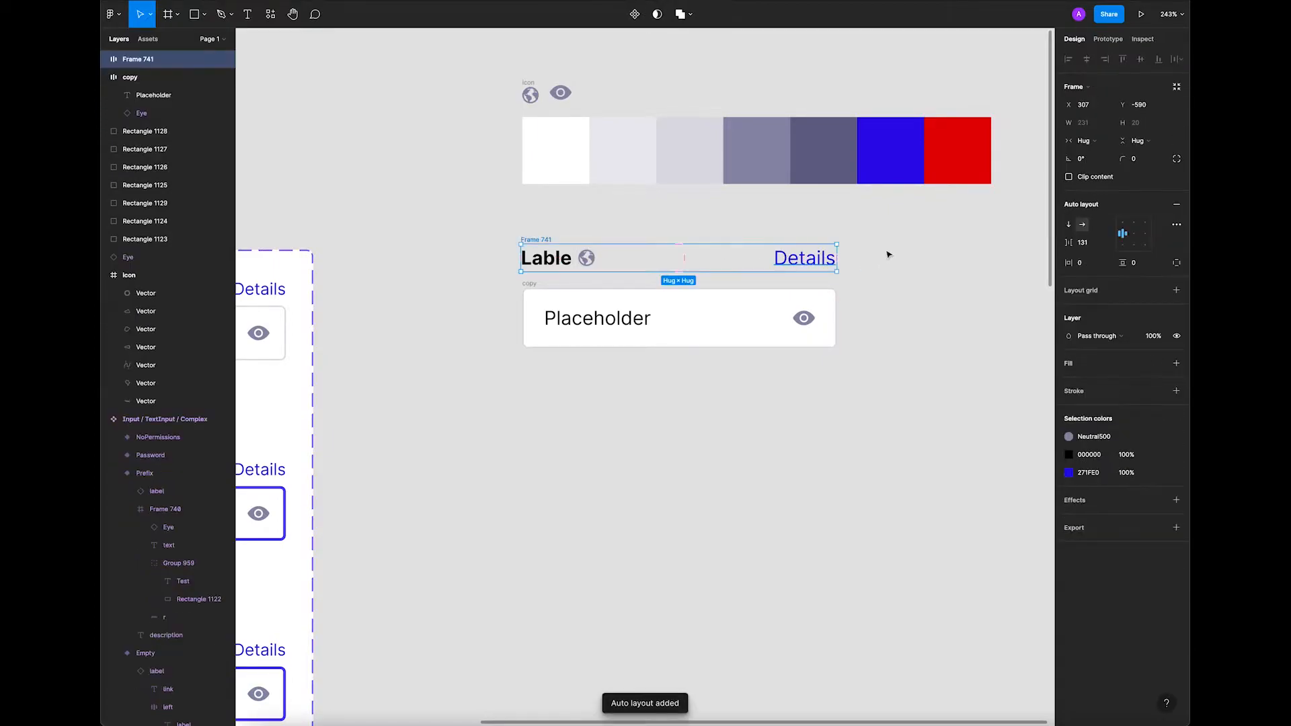
double_click(1124, 236)
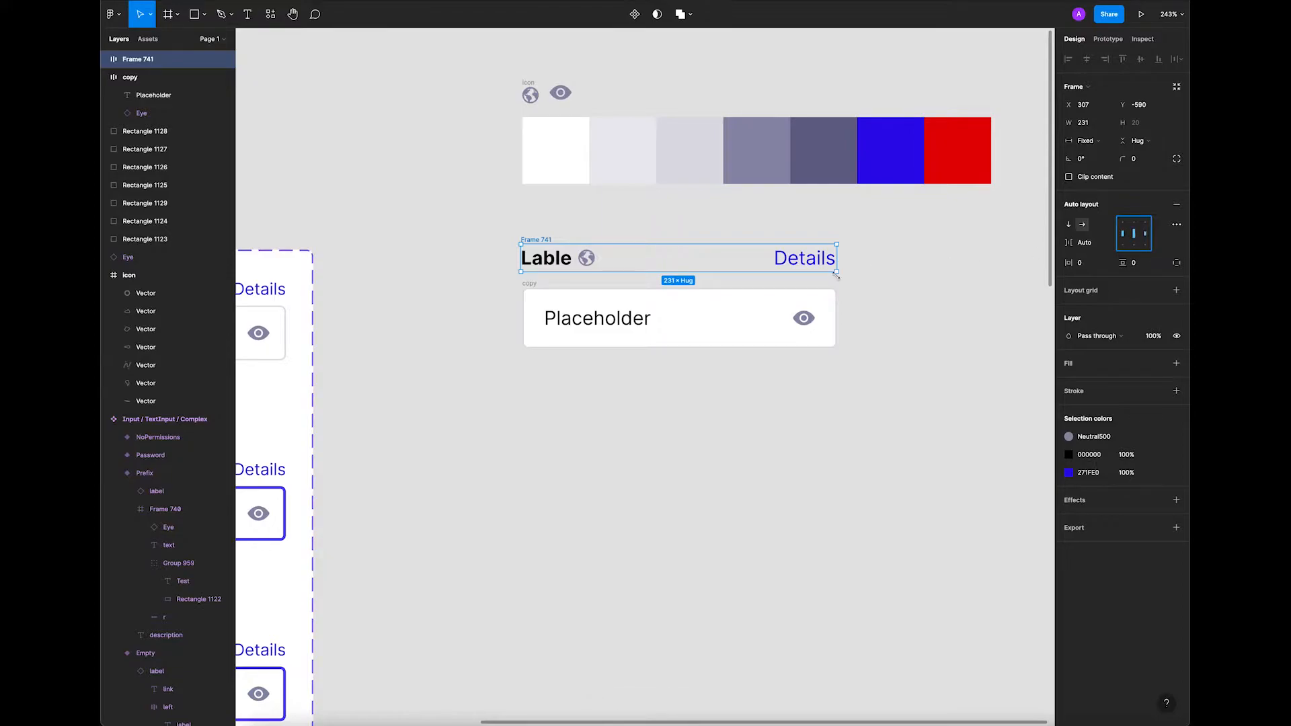
left_click(887, 265)
Rename the new auto layout frame to "Top" and align its left edge with the copy frame at X 308.
left_click(531, 244)
double_click(531, 240)
type("Top")
key("Return")
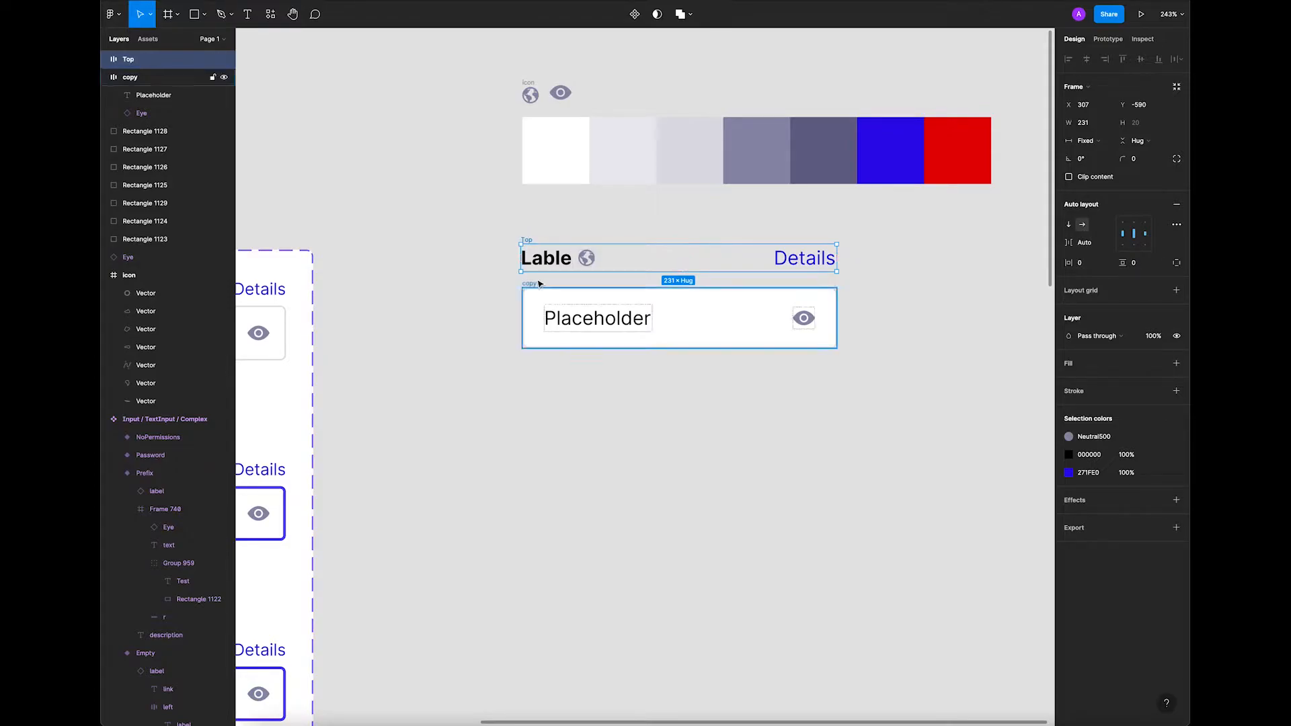
left_click(522, 209)
left_click_drag(524, 239, 530, 240)
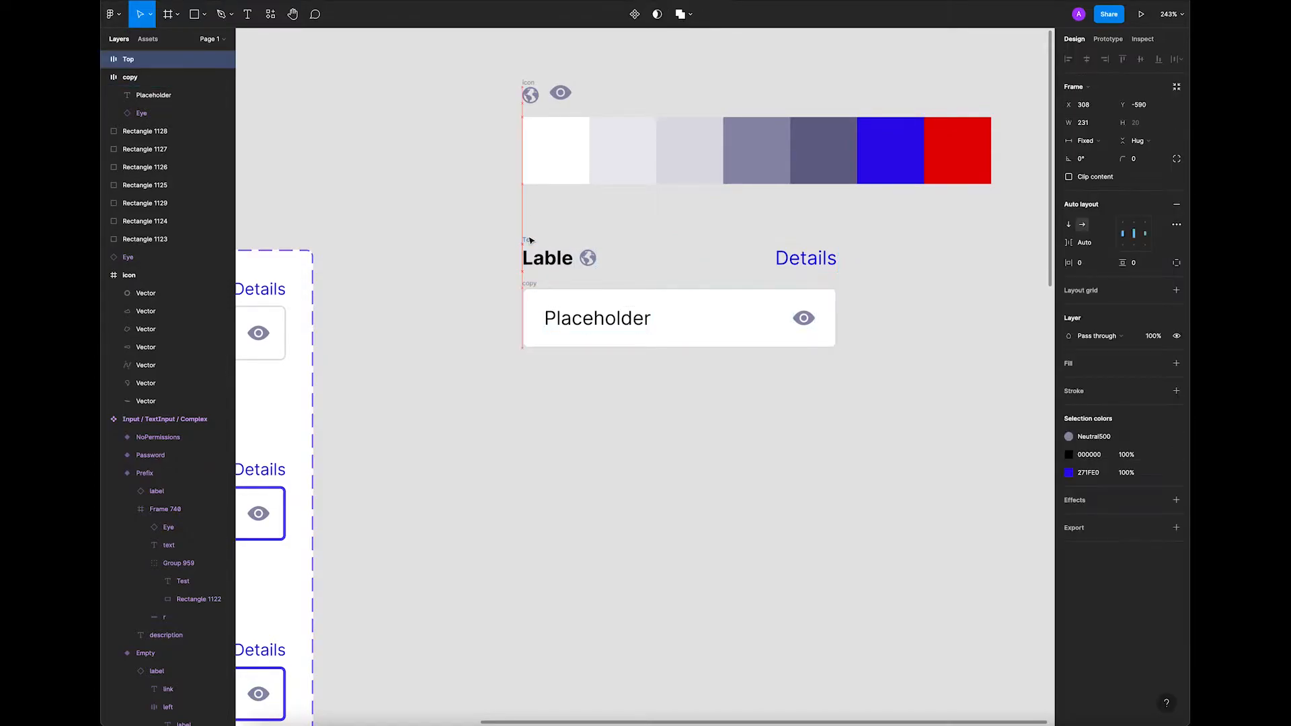
left_click(922, 291)
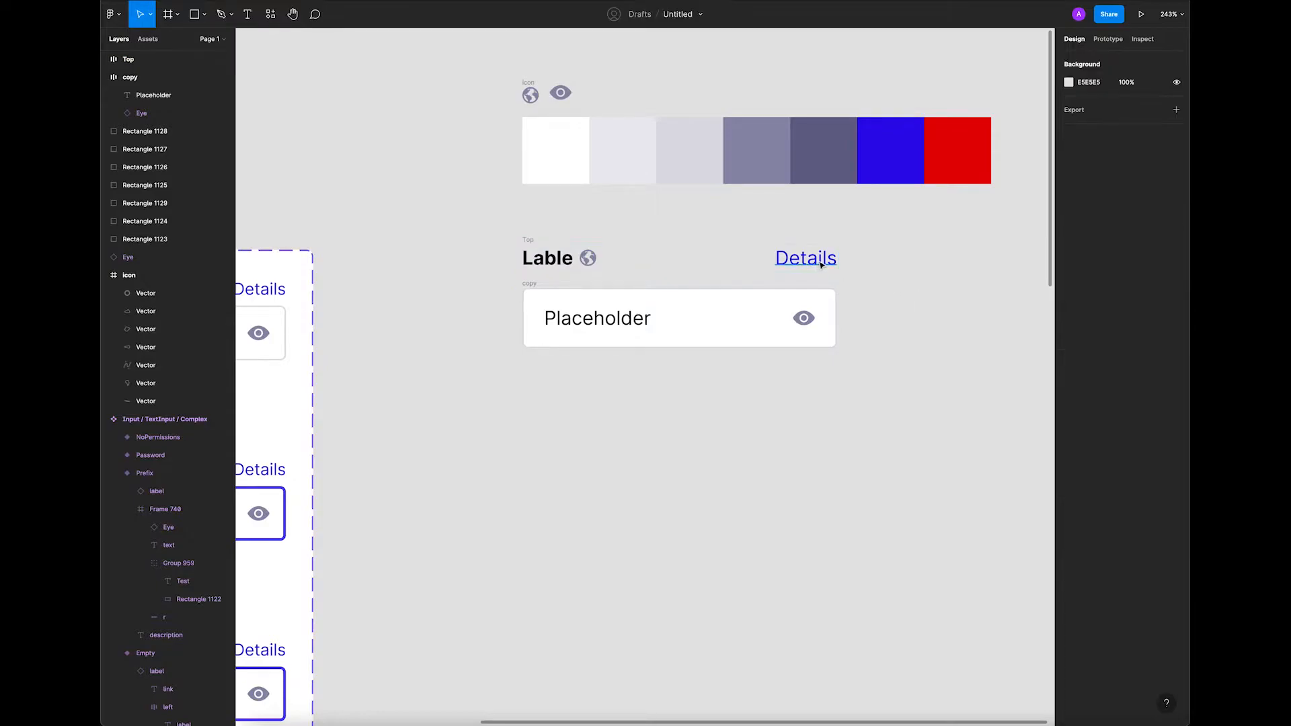
Narrow the Top frame so that Details ends slightly before the copy frame's right edge.
left_click(530, 285)
left_click(766, 257)
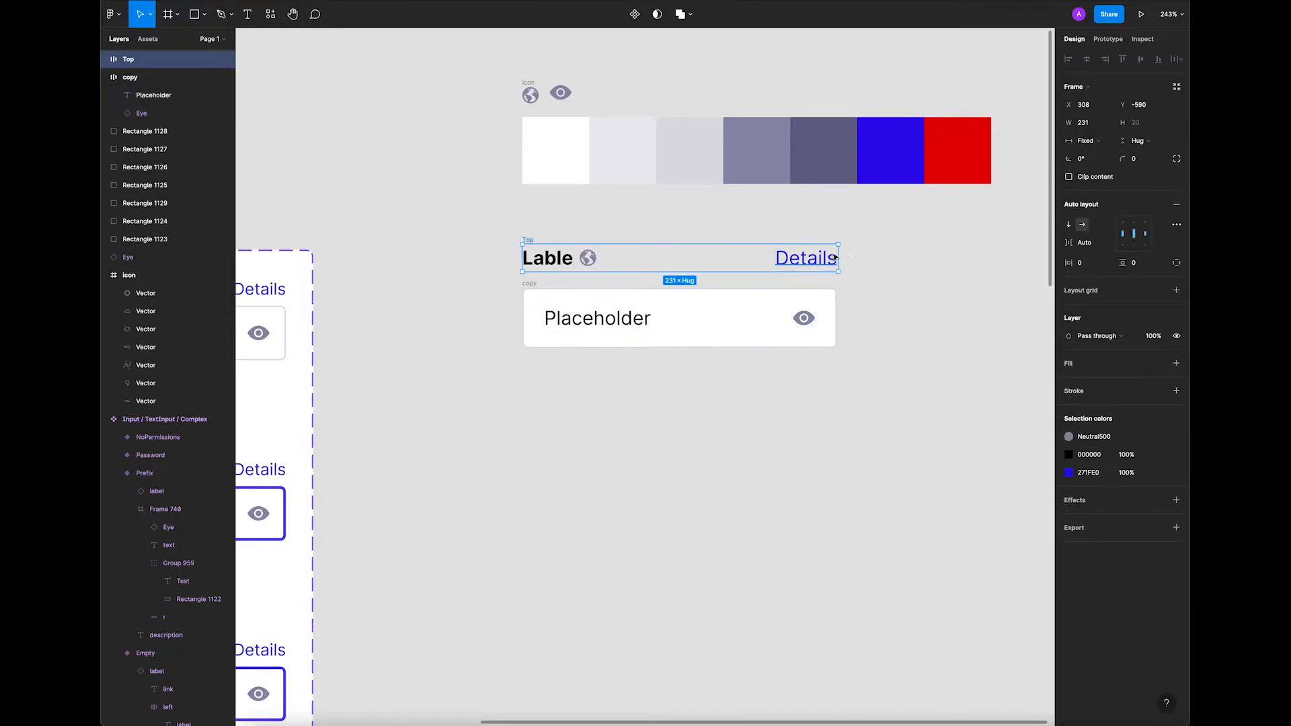
left_click_drag(840, 252, 812, 254)
left_click(663, 287)
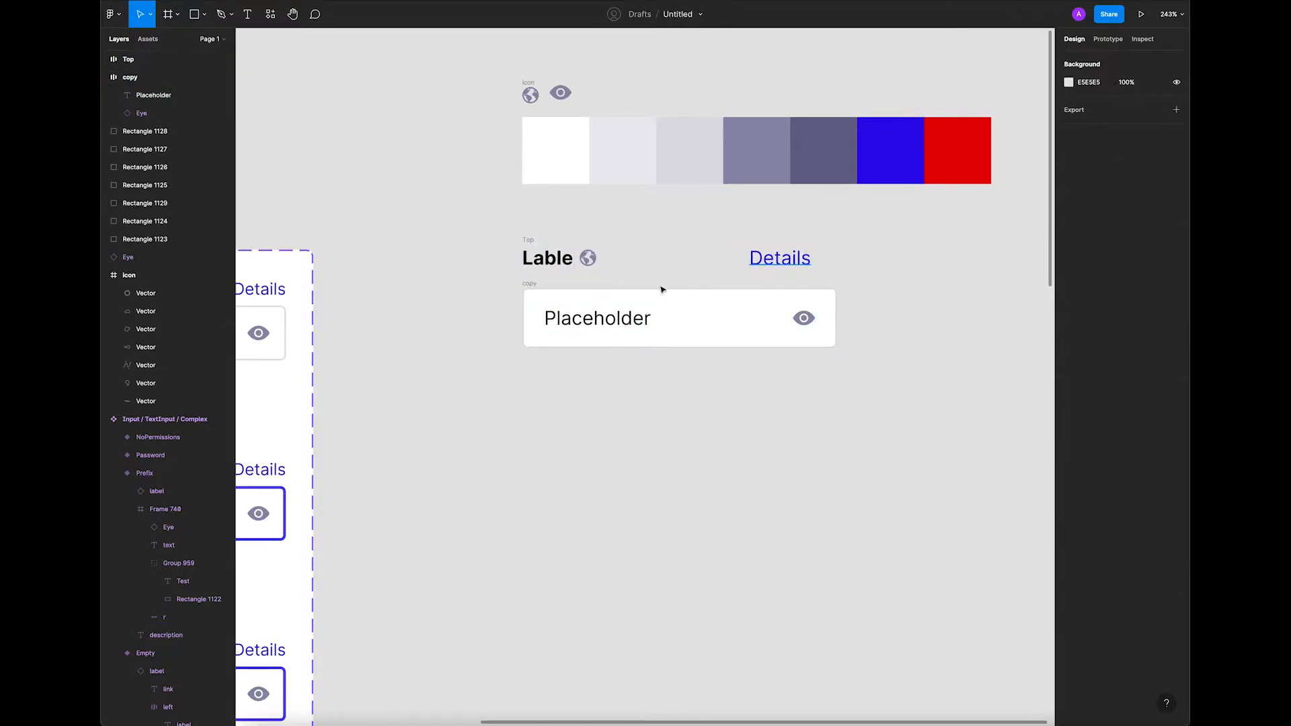
left_click(529, 284)
Duplicate the Placeholder text below the copy frame and change its wording to "Description line".
scroll(538, 260, "down", 5)
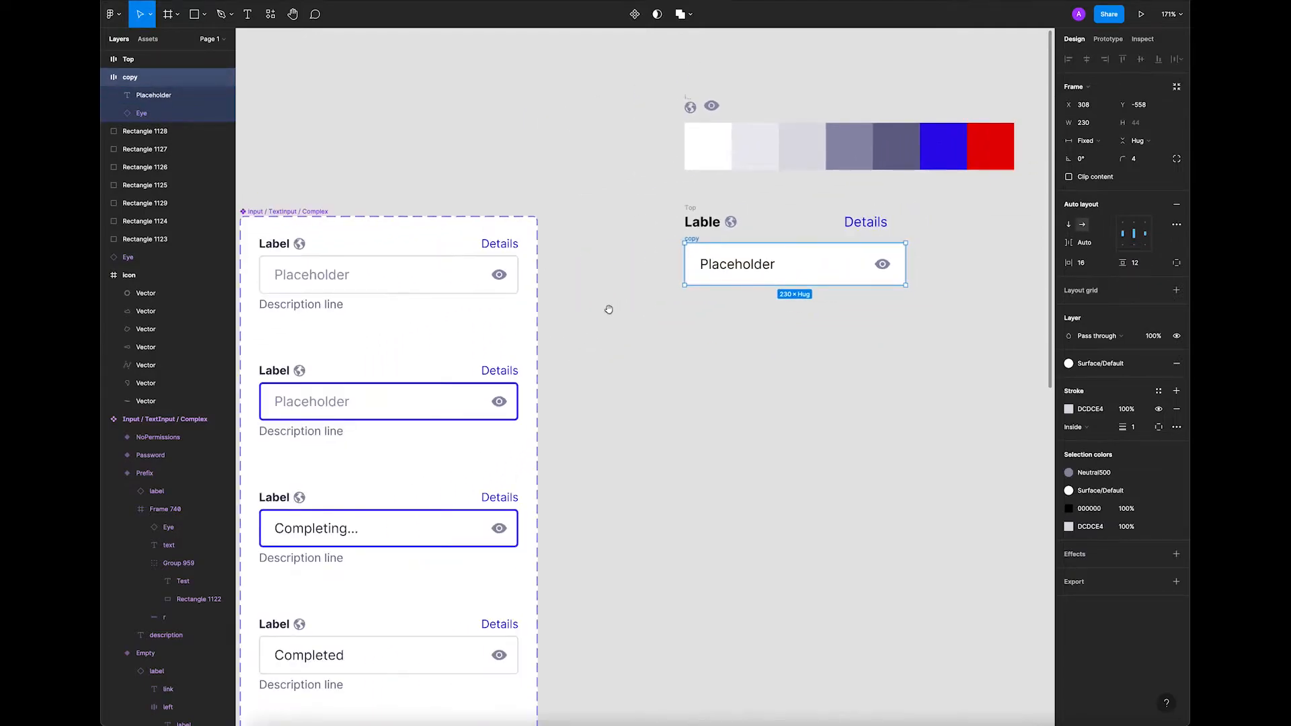
scroll(539, 314, "up", 2)
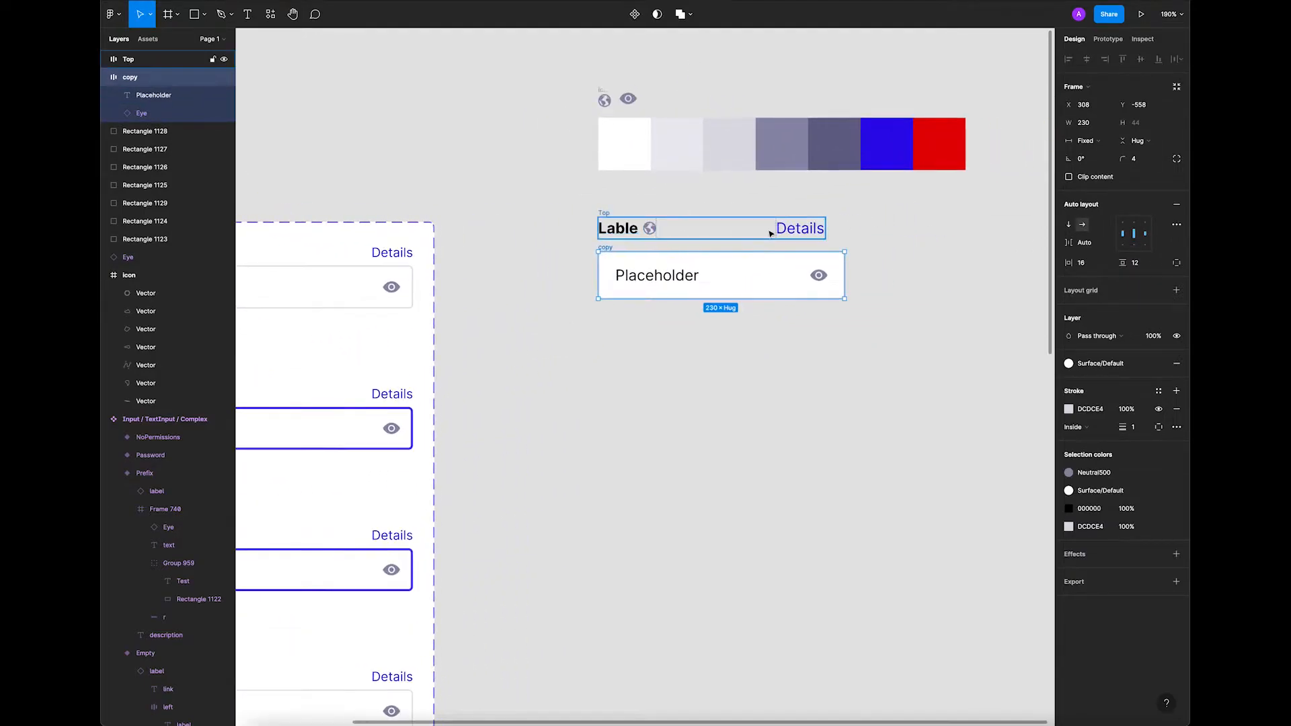
left_click(673, 277)
left_click_drag(672, 277, 673, 317)
double_click(656, 316)
type("Descto")
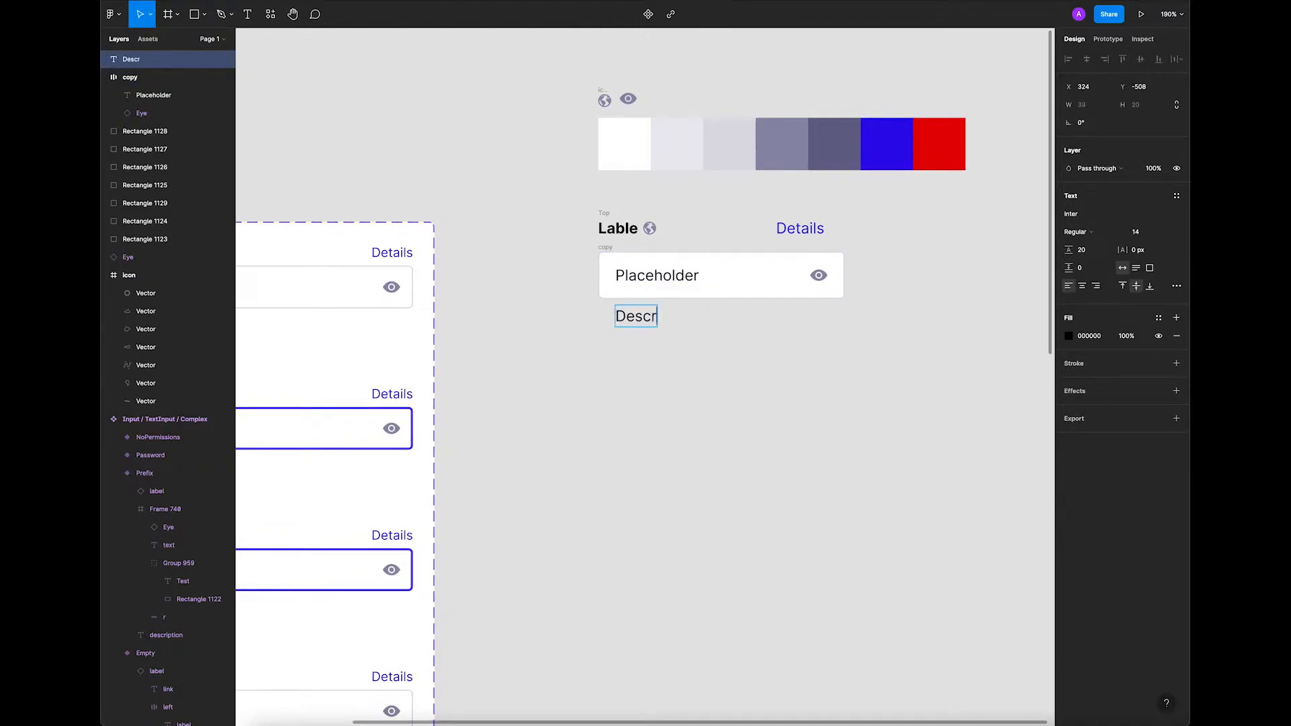
type("ption line")
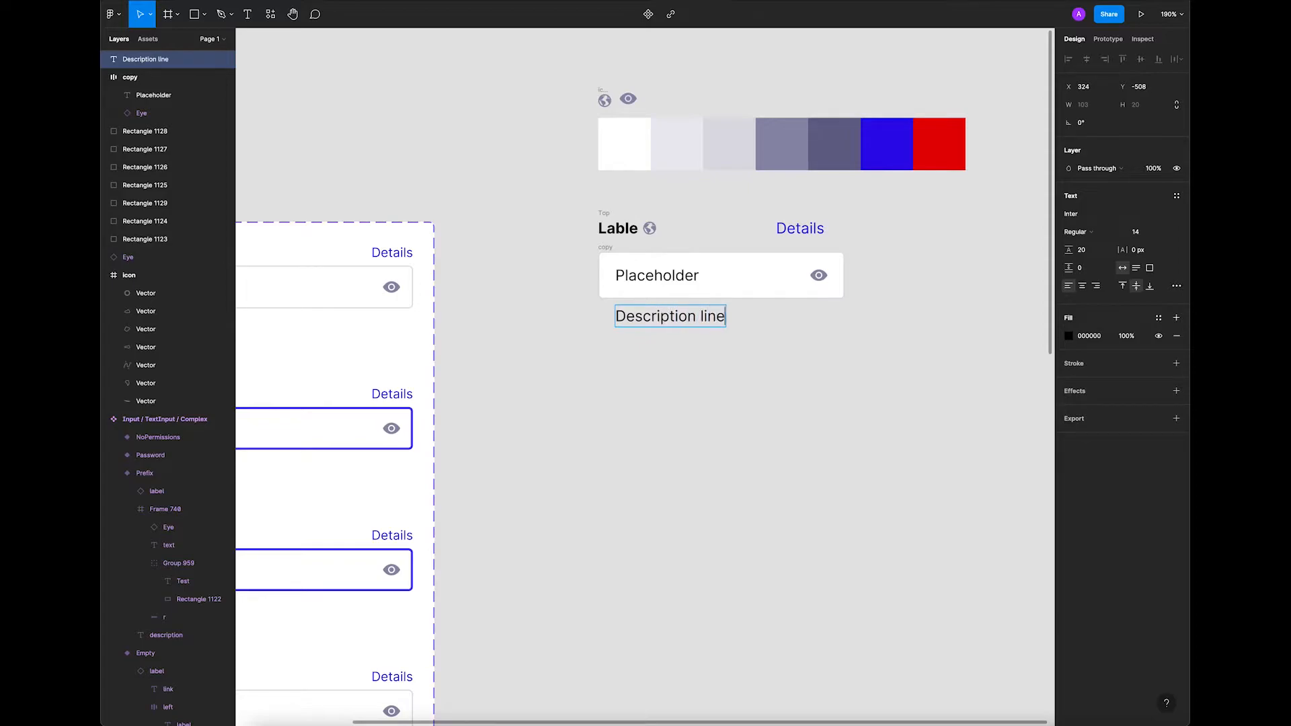
left_click(716, 355)
Move the Description line text toward the copy frame's left edge and fill it with 8E8EA9 from the fourth colour swatch.
left_click_drag(669, 325, 630, 321)
left_click(661, 382)
left_click(666, 322)
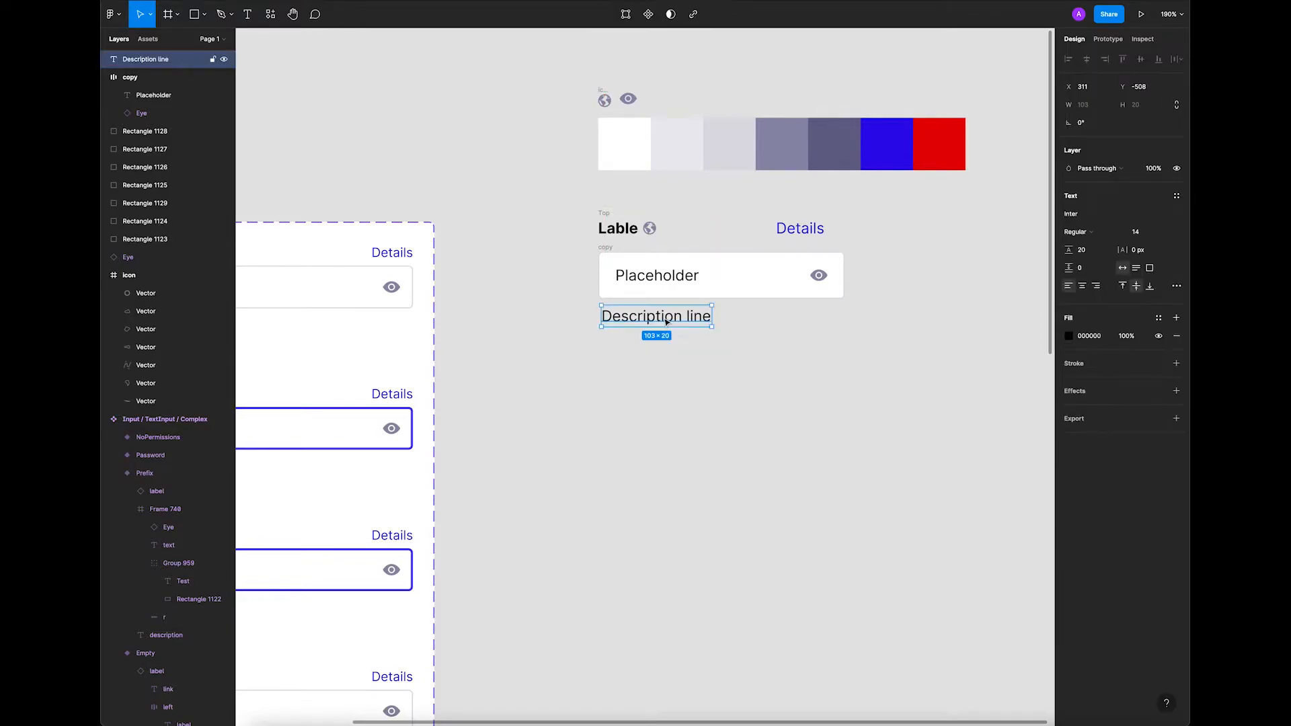
key("i")
left_click(782, 165)
Align the Description line text exactly with the copy frame's left edge at X 308.
left_click(800, 357)
scroll(775, 355, "down", 1)
left_click_drag(774, 355, 804, 320)
scroll(819, 349, "down", 2)
scroll(792, 317, "up", 1)
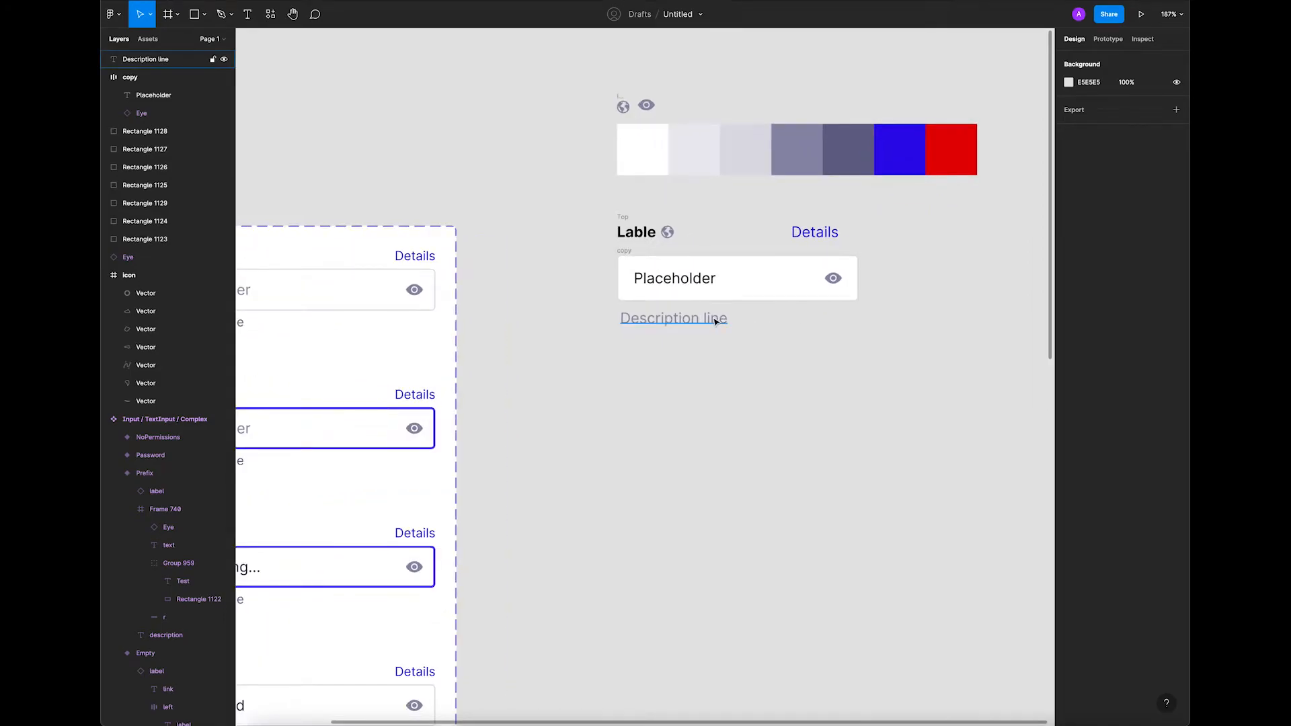
left_click(683, 326)
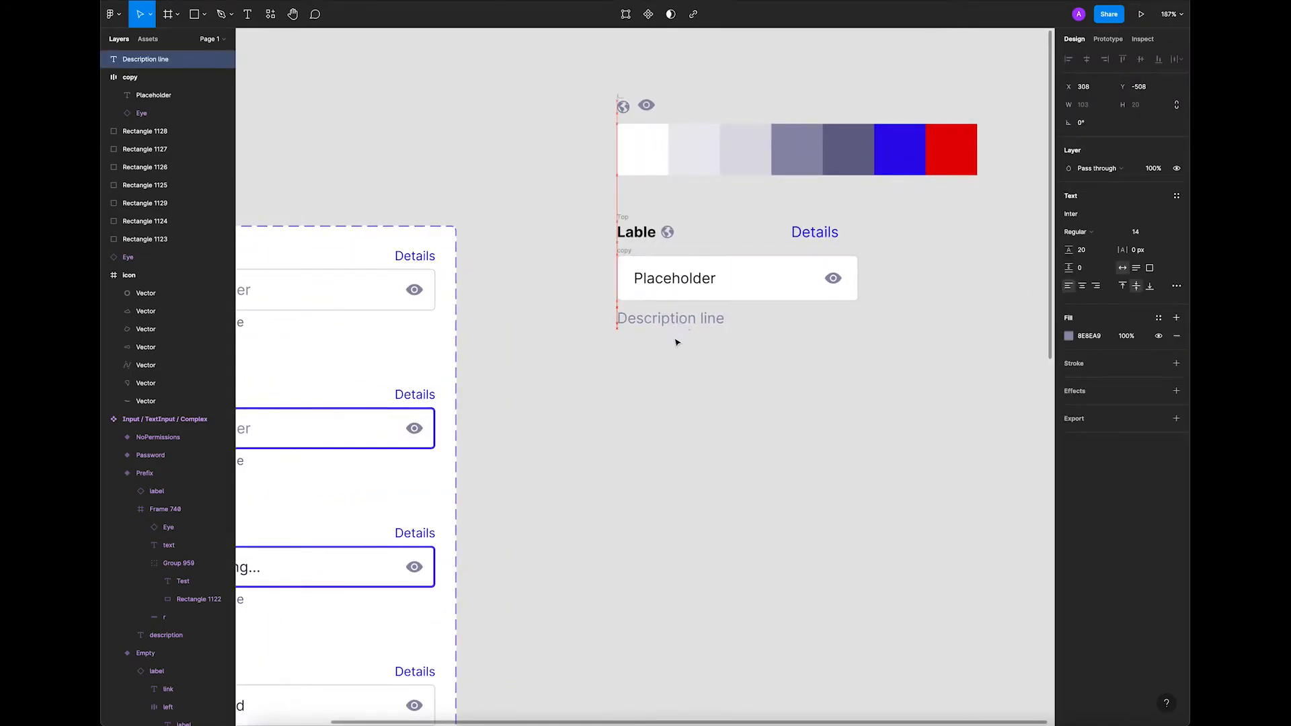
Combine the Top frame, copy frame and Description line text in a vertical auto layout with 4 px spacing.
left_click(605, 259)
left_click_drag(609, 211, 936, 341)
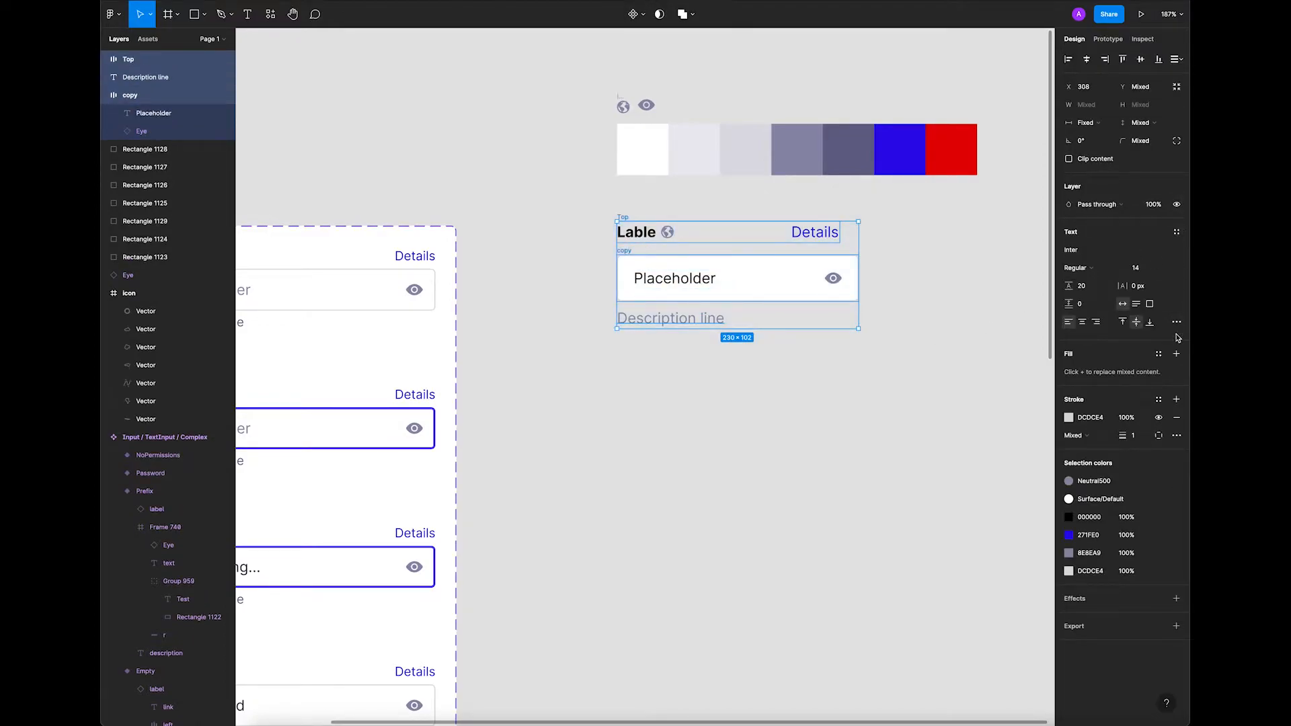
right_click(768, 268)
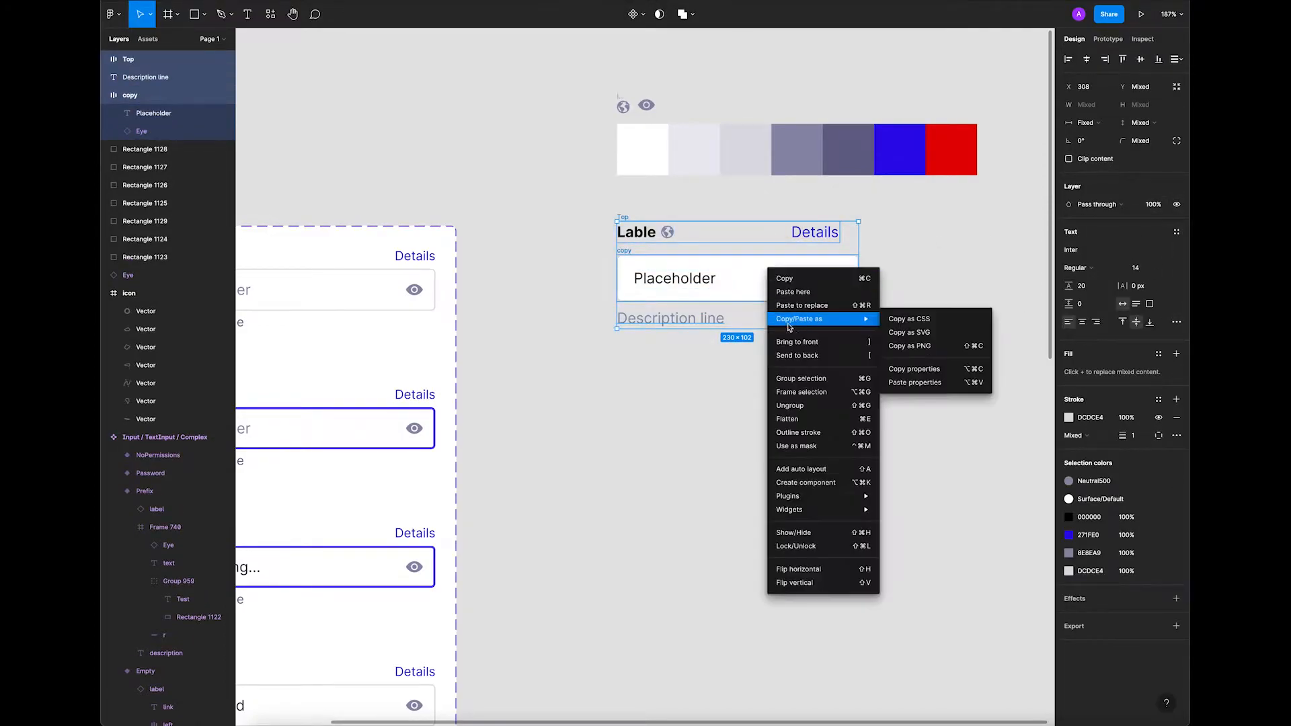
left_click(811, 471)
left_click(1080, 245)
type("4")
key("Return")
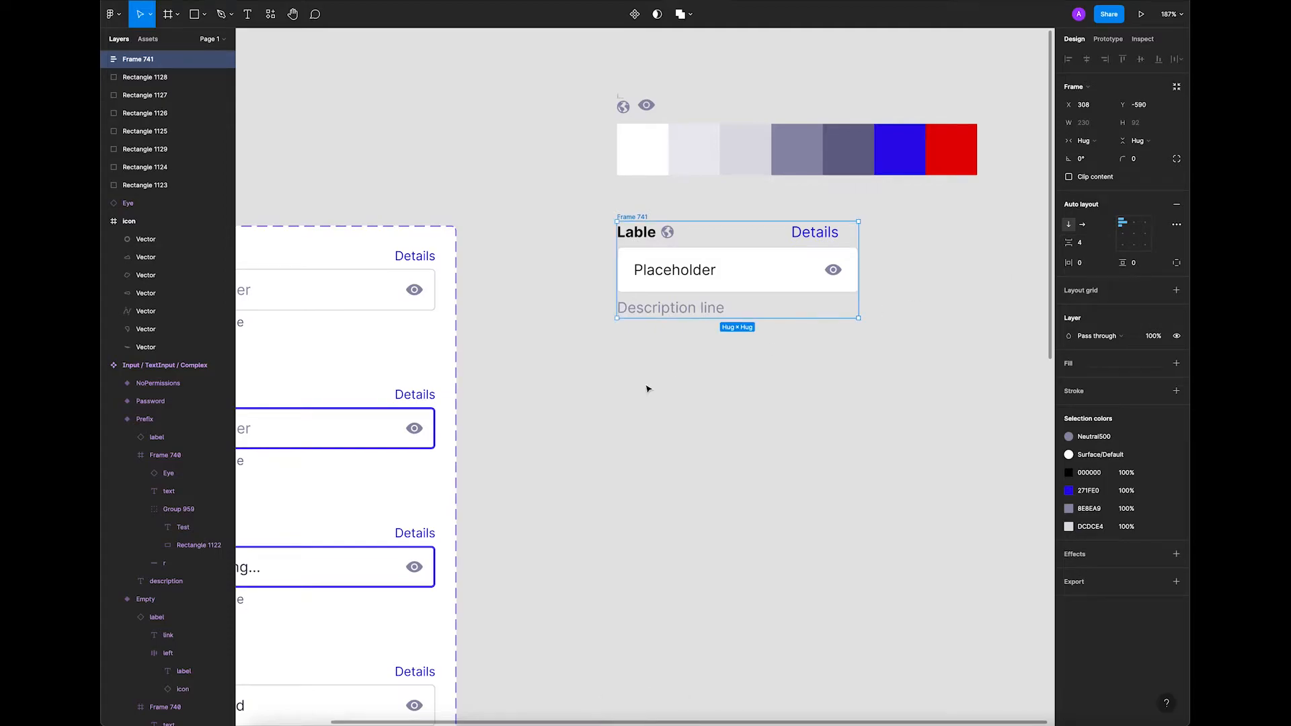
left_click(679, 406)
Make the Top frame fill its container's width.
left_click(726, 240)
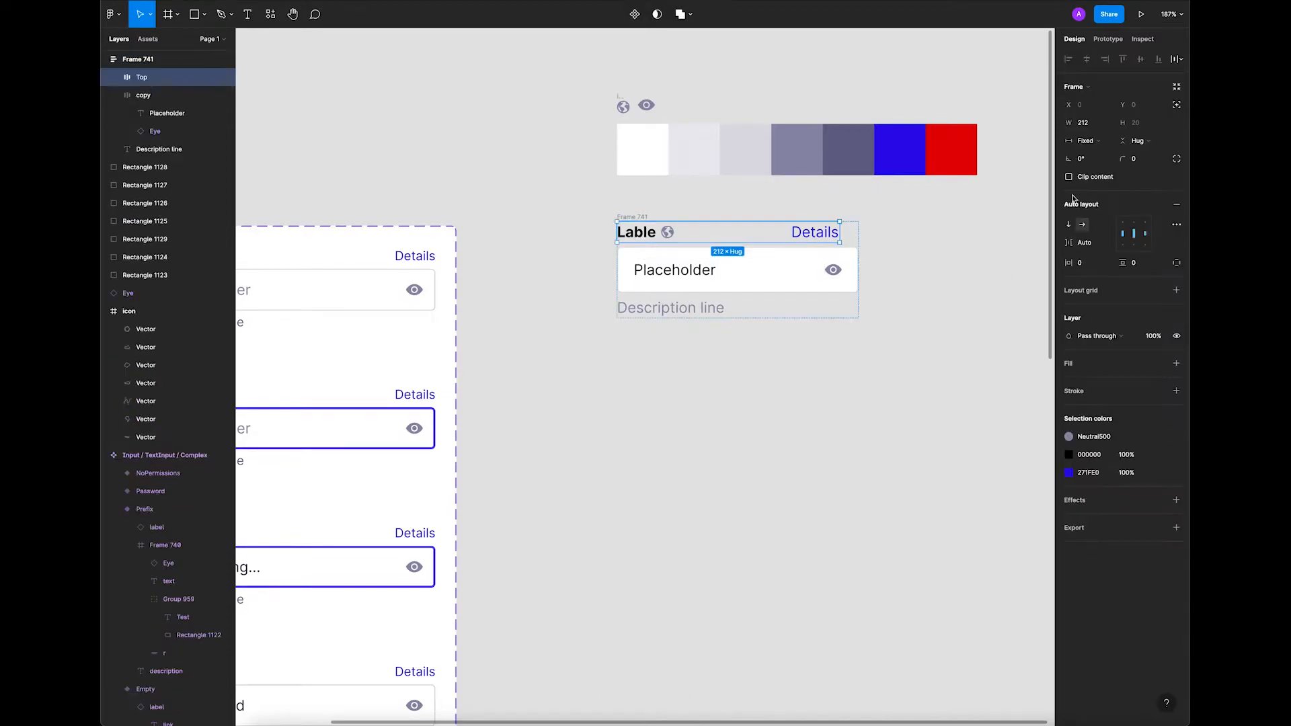
left_click(1085, 141)
left_click(1109, 164)
left_click(892, 274)
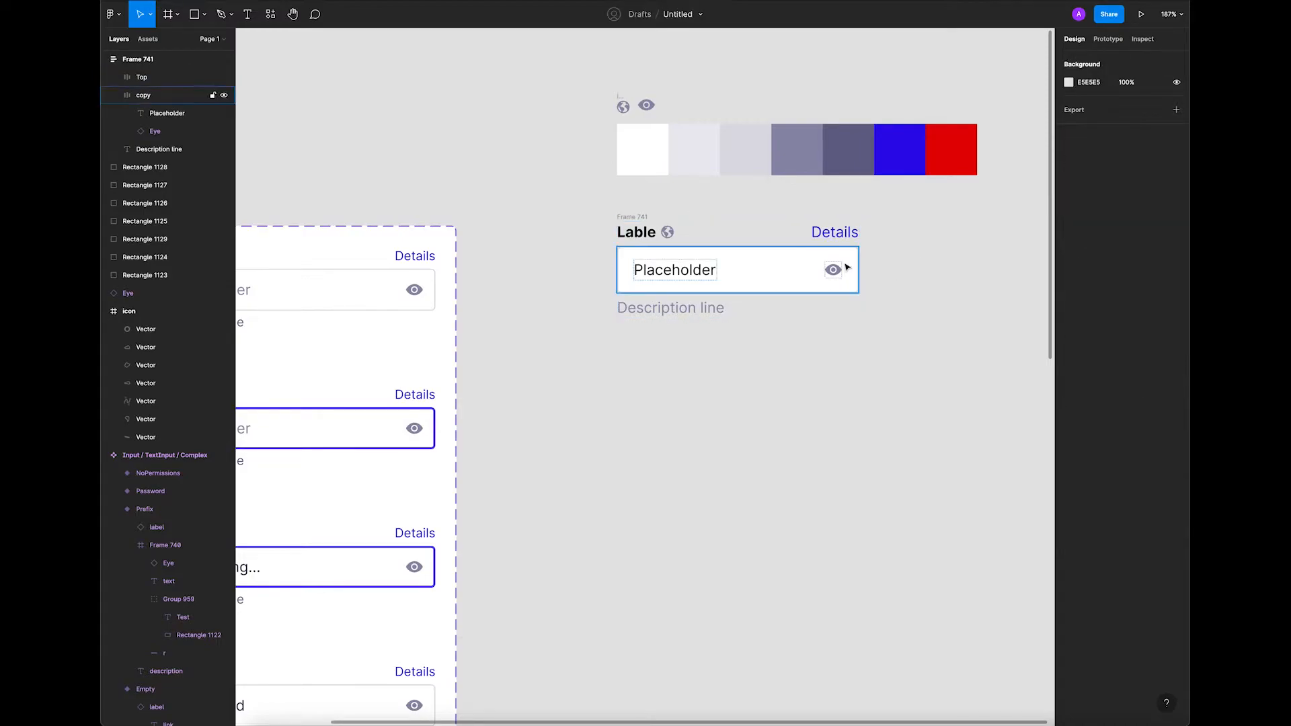
Make the Placeholder text inside the copy frame fill its container's width.
left_click(799, 262)
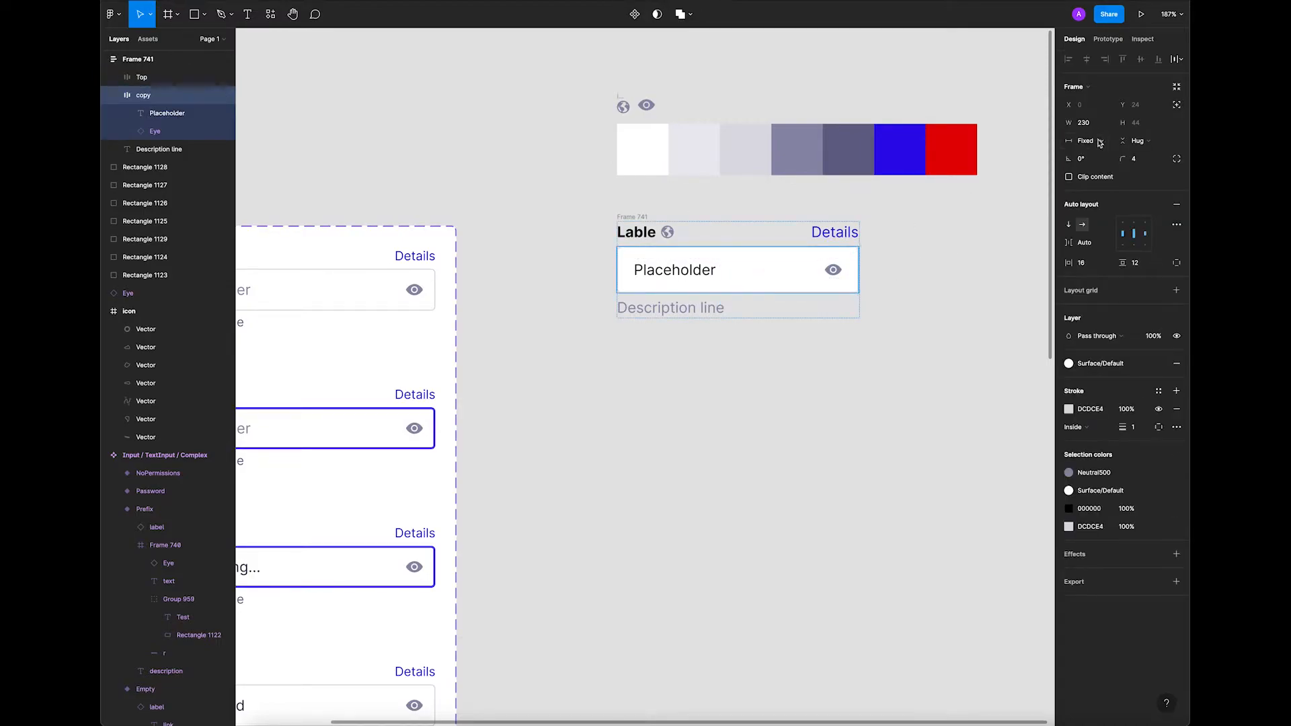
left_click(699, 276)
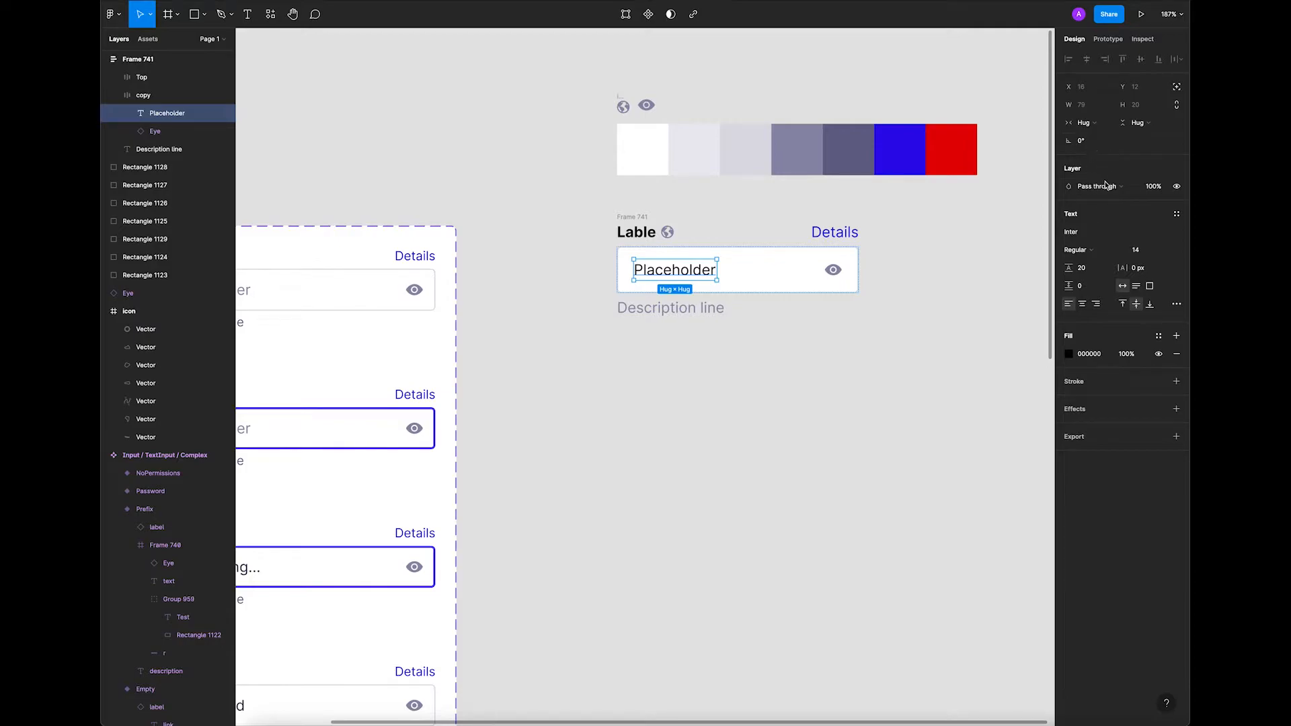
left_click(1088, 123)
left_click(1098, 137)
left_click(893, 288)
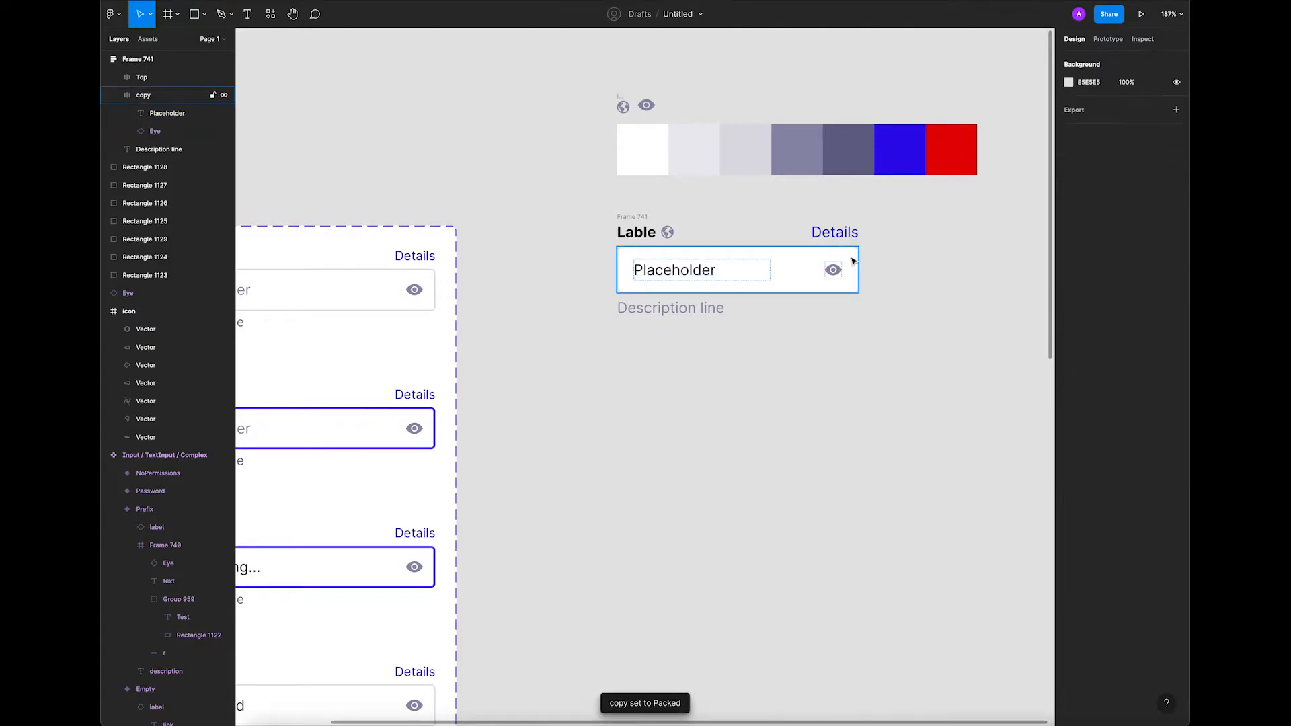
Set the copy frame's horizontal resizing to Fill container.
left_click(853, 261)
left_click(1086, 140)
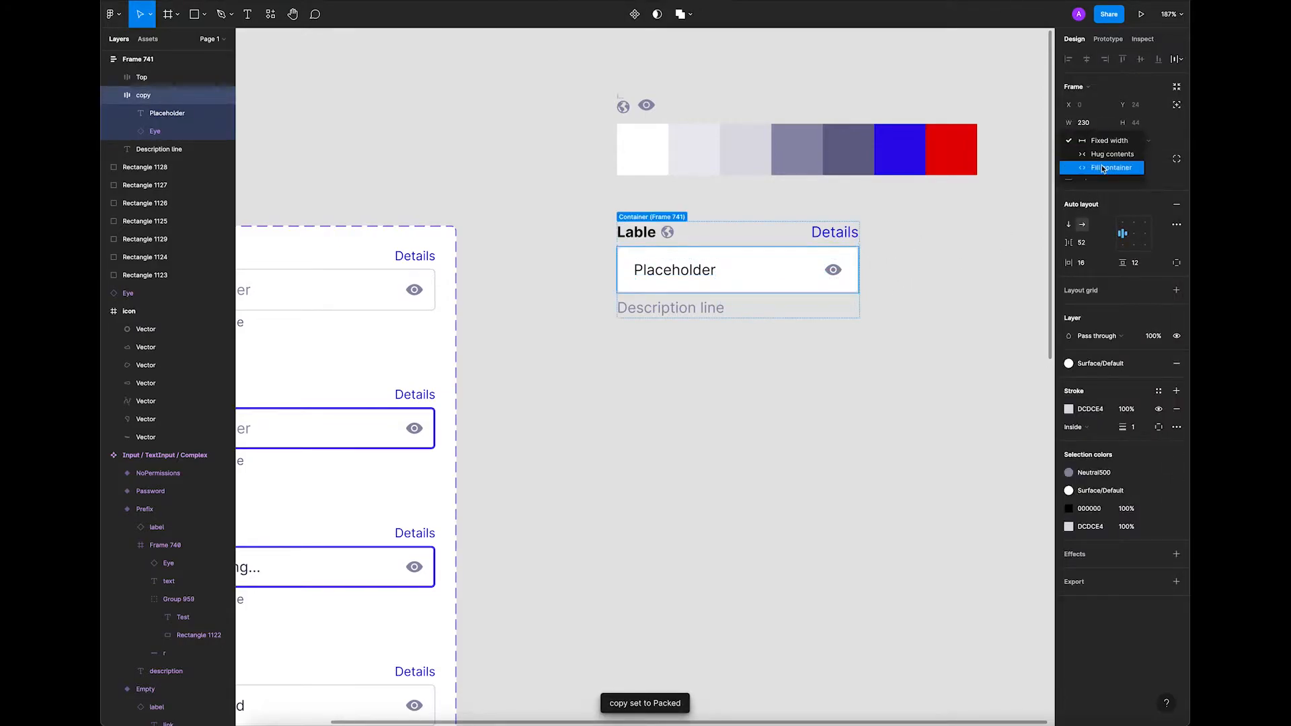
left_click(1103, 164)
left_click(916, 265)
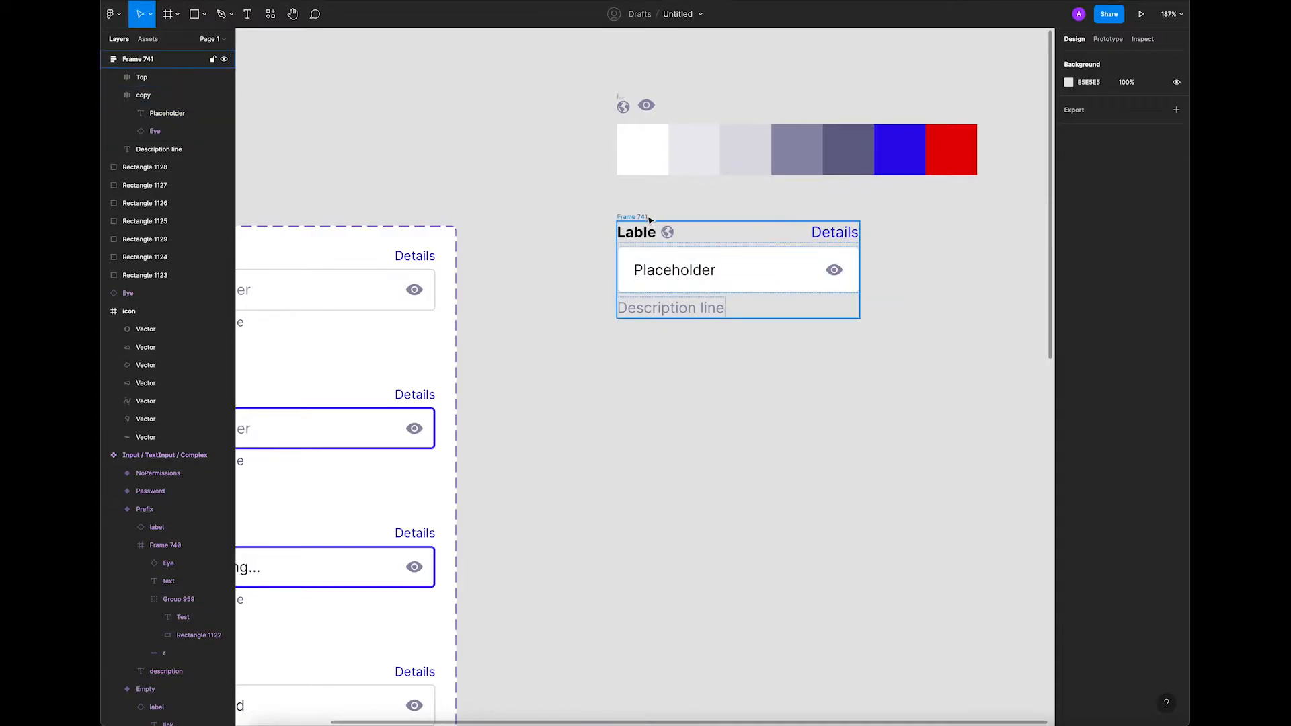
Compare the Description line's text settings with the description under the first input of the reference set.
left_click(690, 313)
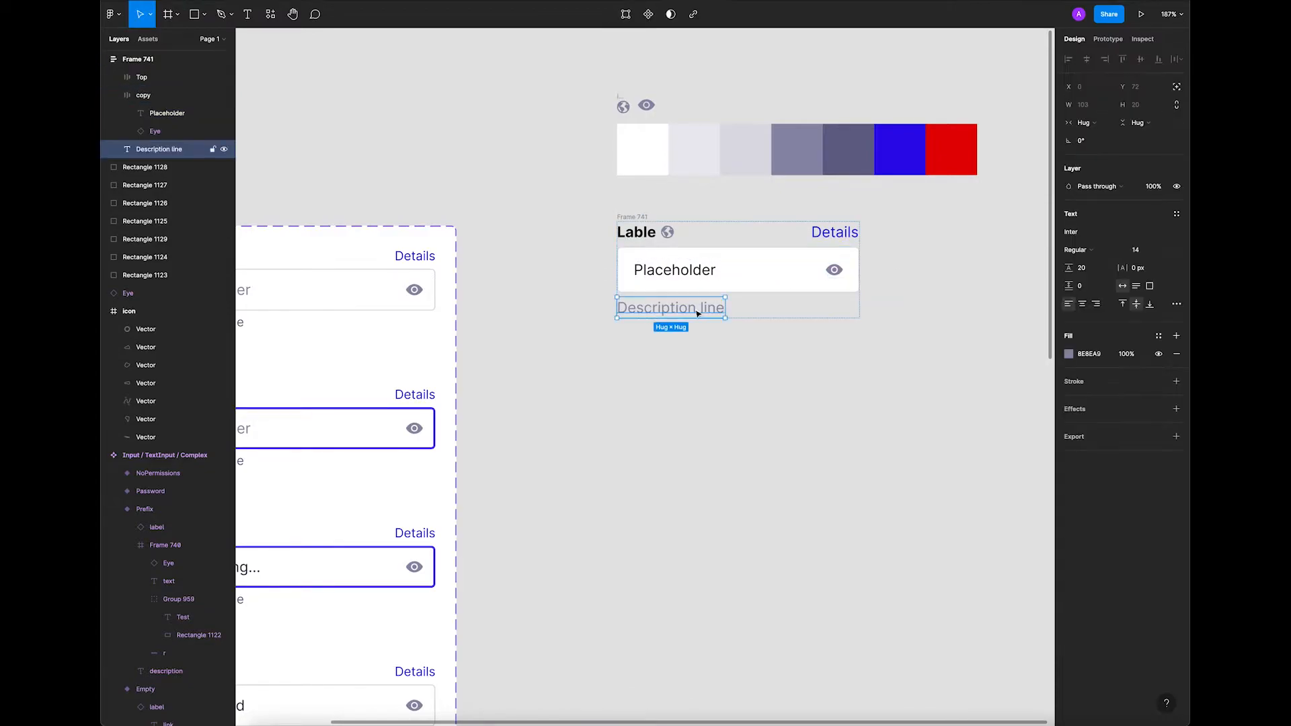
left_click(896, 346)
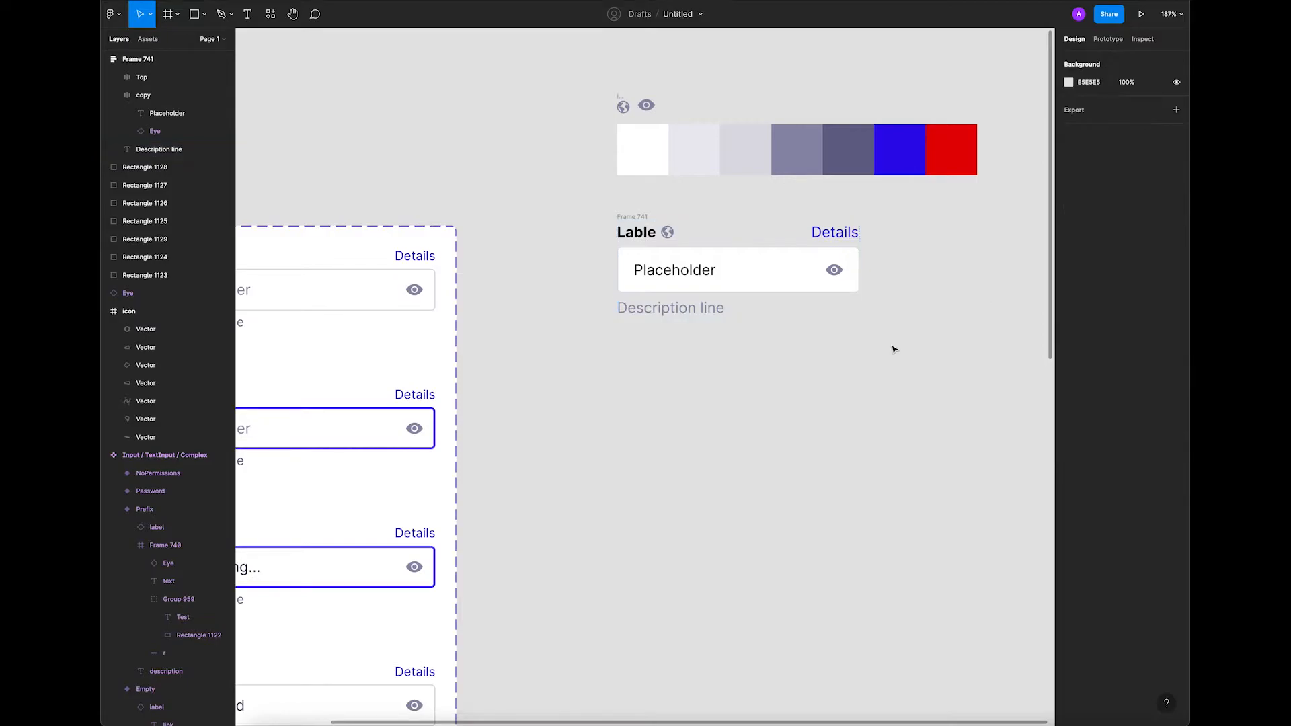
left_click(714, 314)
left_click(1143, 253)
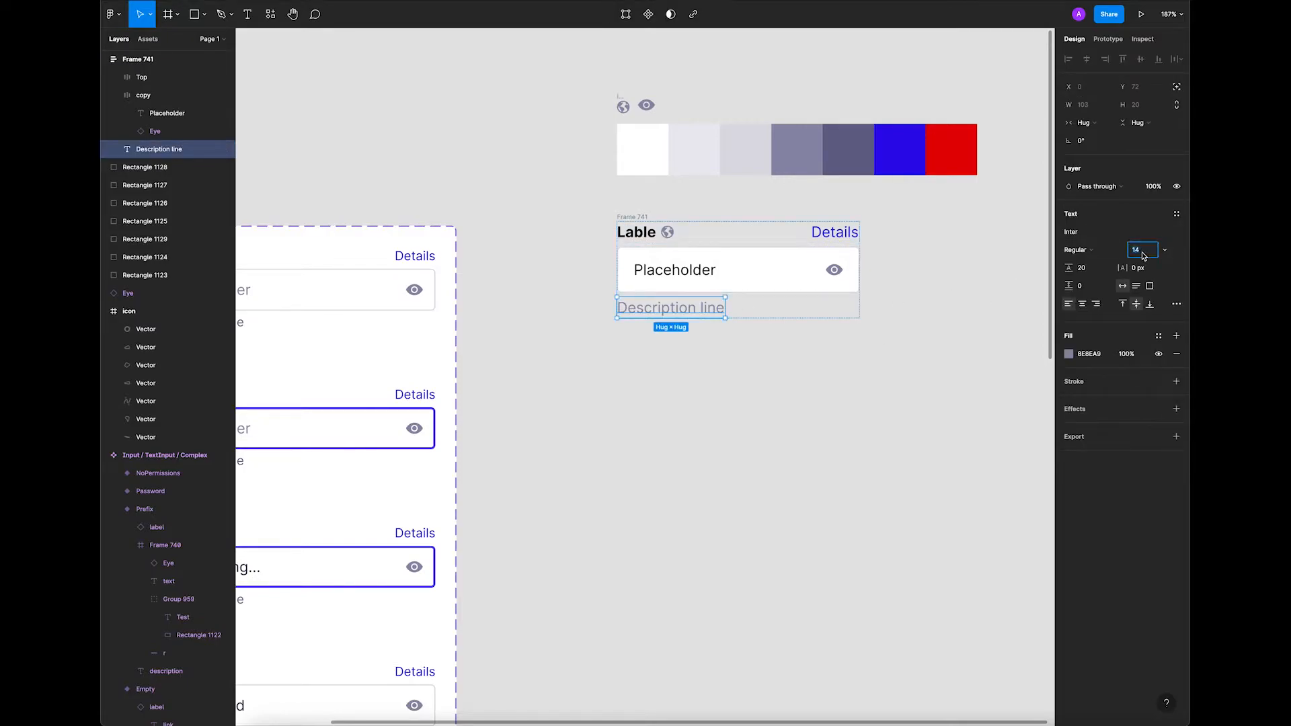
left_click(889, 440)
scroll(856, 438, "down", 2)
scroll(834, 396, "left", 2)
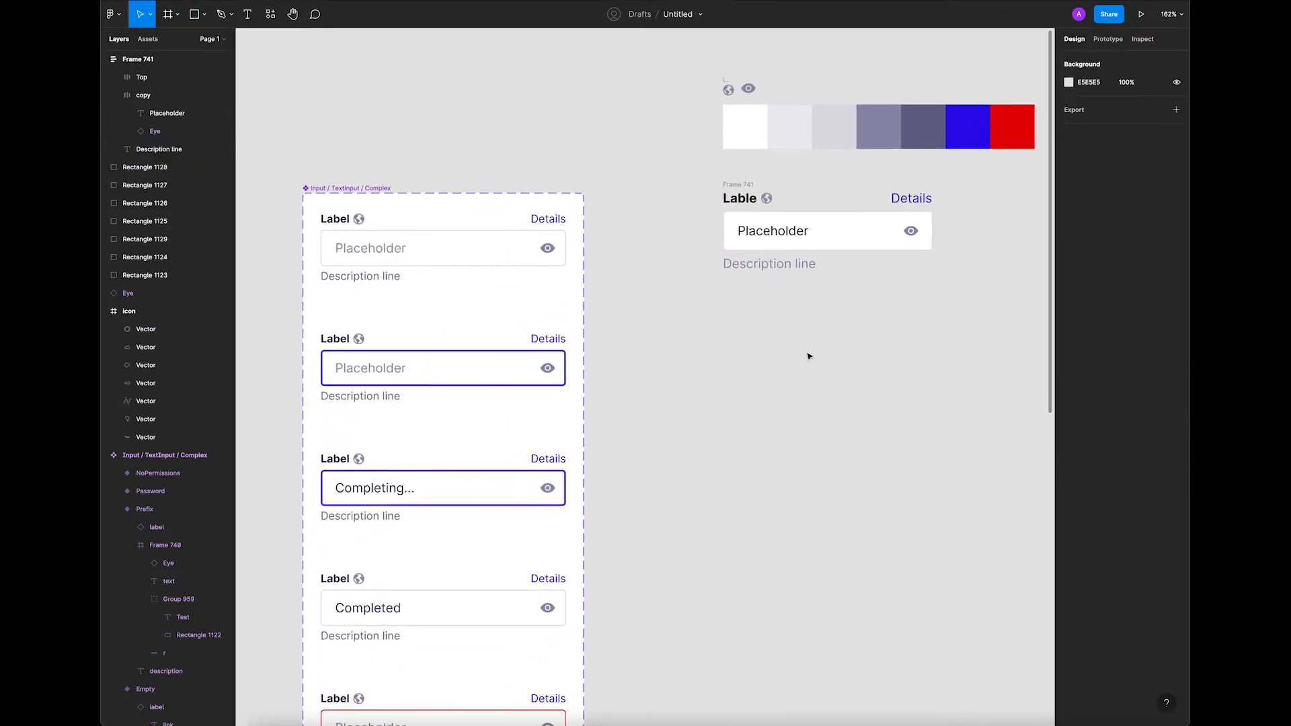
left_click(381, 283)
left_click(784, 306)
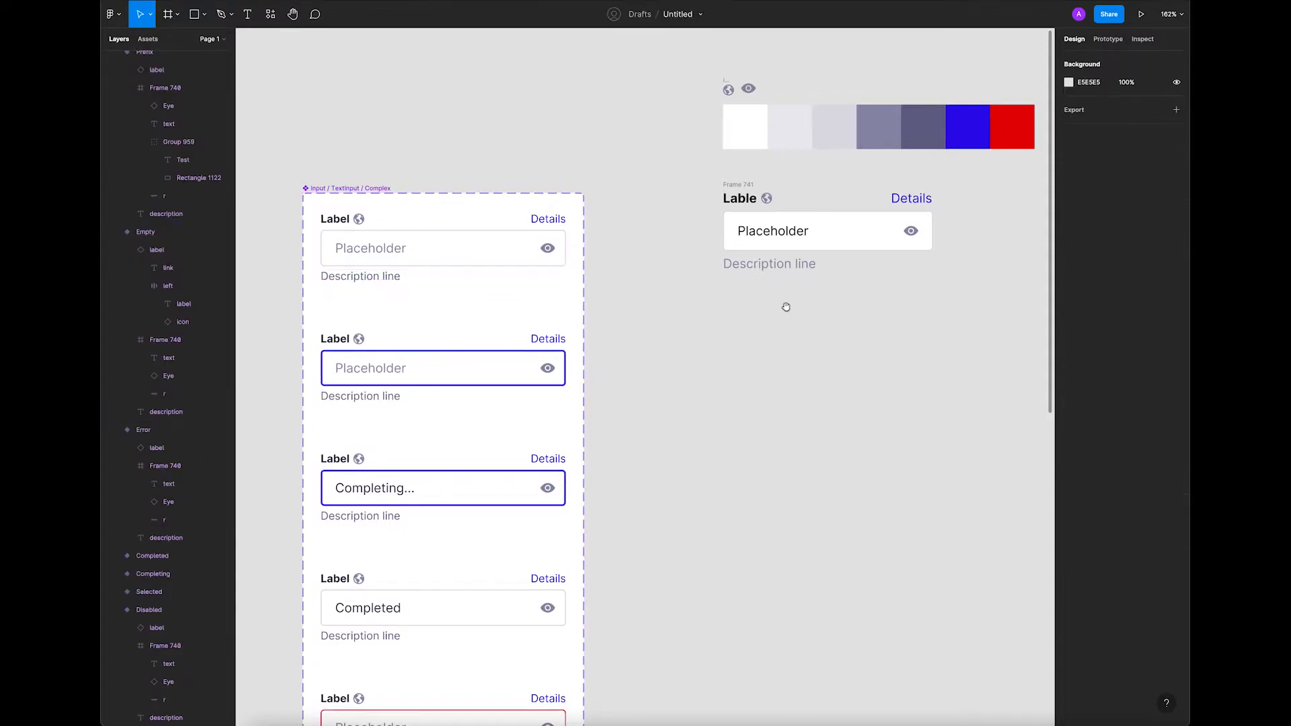
scroll(739, 289, "right", 2)
scroll(714, 281, "up", 2)
Set the Description line text to font size 12 and lower its line height.
left_click(714, 281)
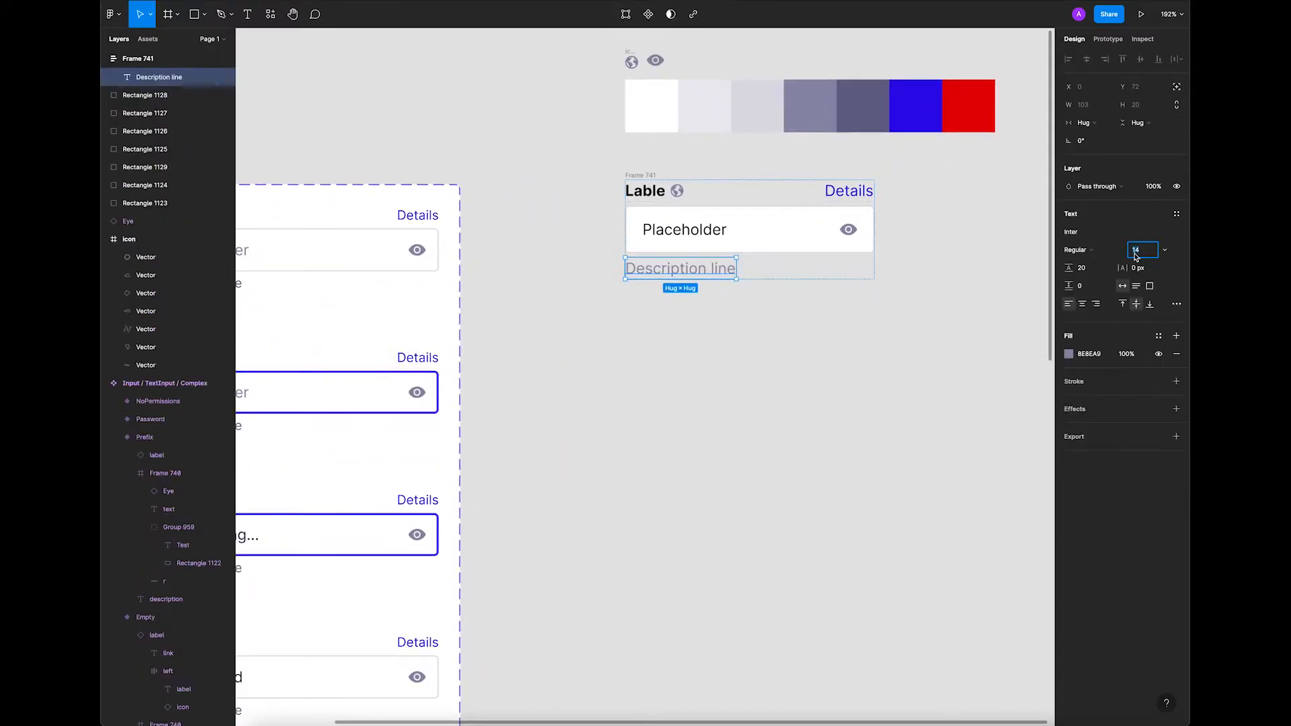
left_click(1090, 272)
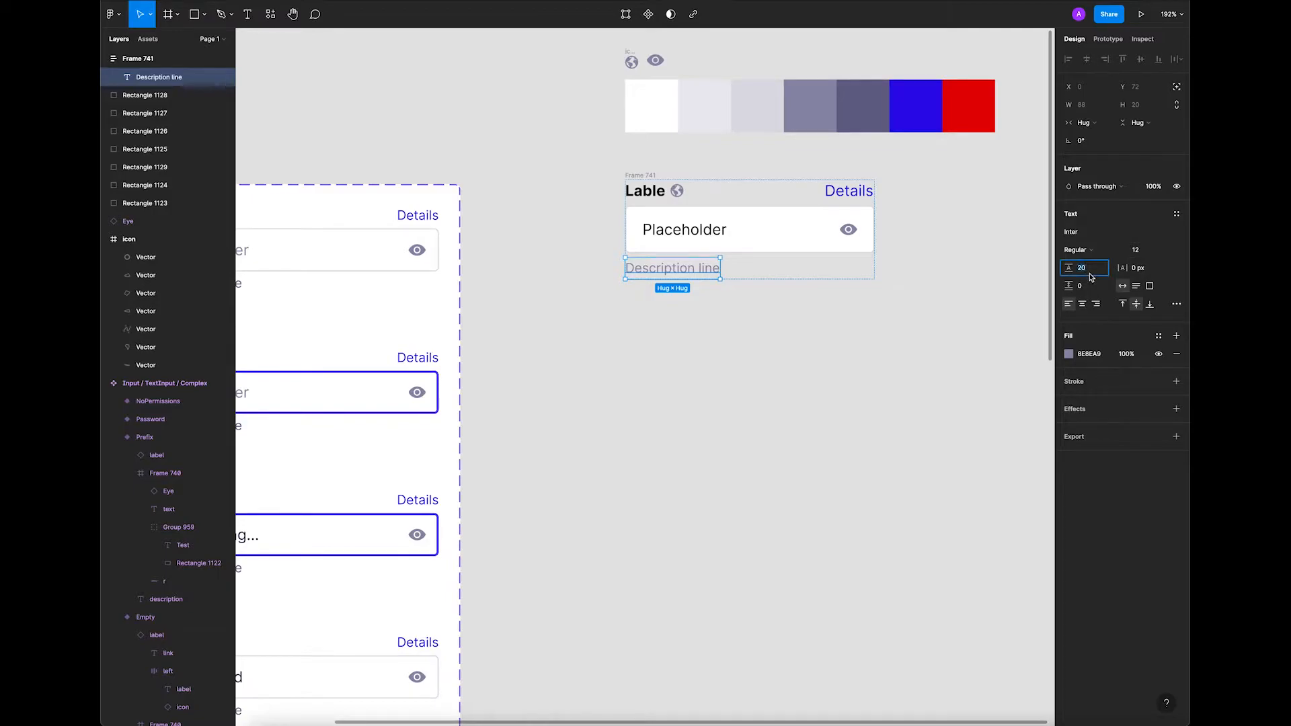
key("Return")
left_click(847, 333)
left_click(703, 268)
left_click(897, 328)
Try narrowing the outer Frame 741 to about 202 px wide to test how its contents adapt.
scroll(673, 235, "right", 1)
left_click(637, 179)
left_click(638, 179)
double_click(866, 221)
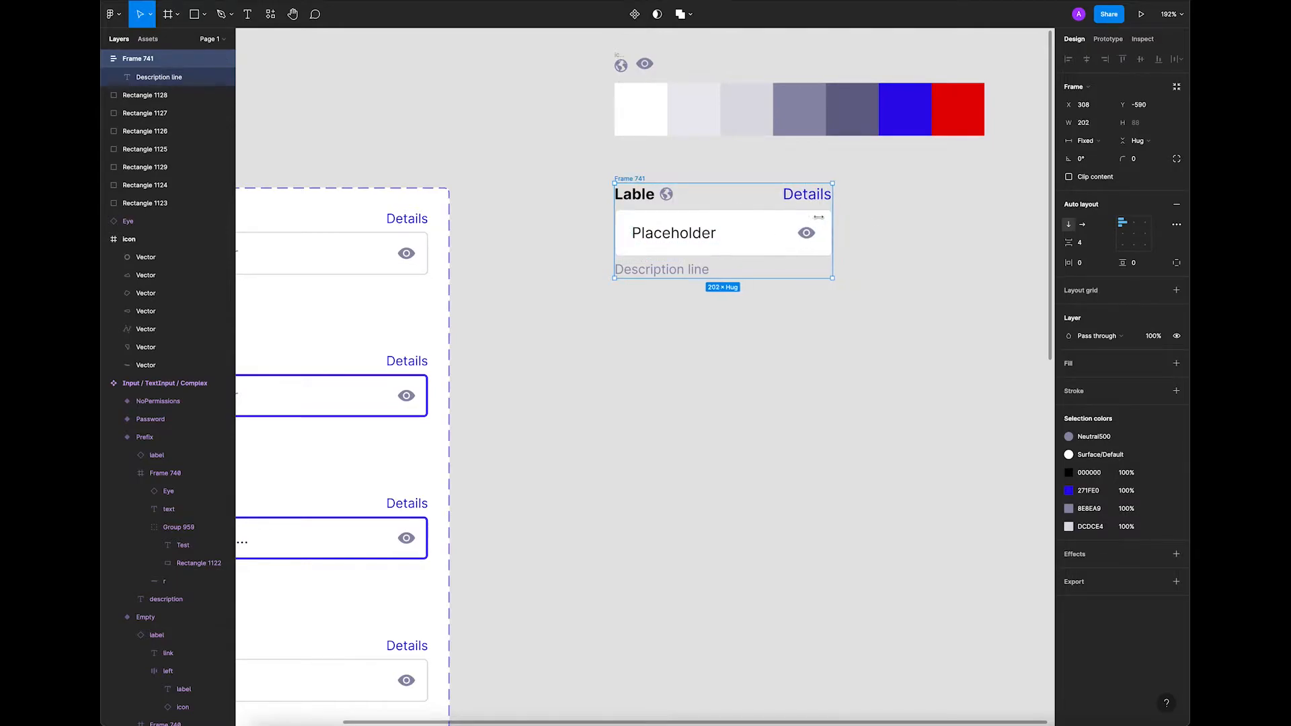
left_click_drag(865, 221, 818, 236)
double_click(817, 235)
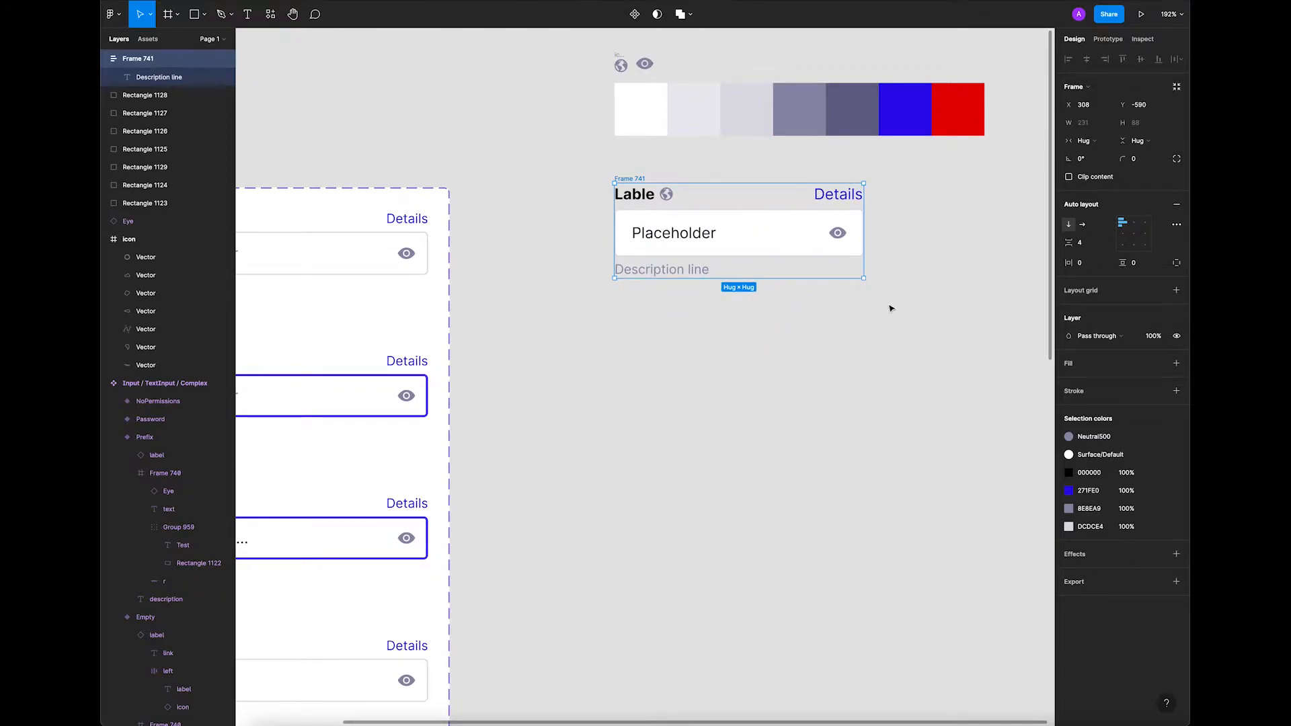
left_click(891, 308)
Check the first reference input box's size and widen Frame 741 to the same 270 px width.
scroll(827, 303, "down", 3)
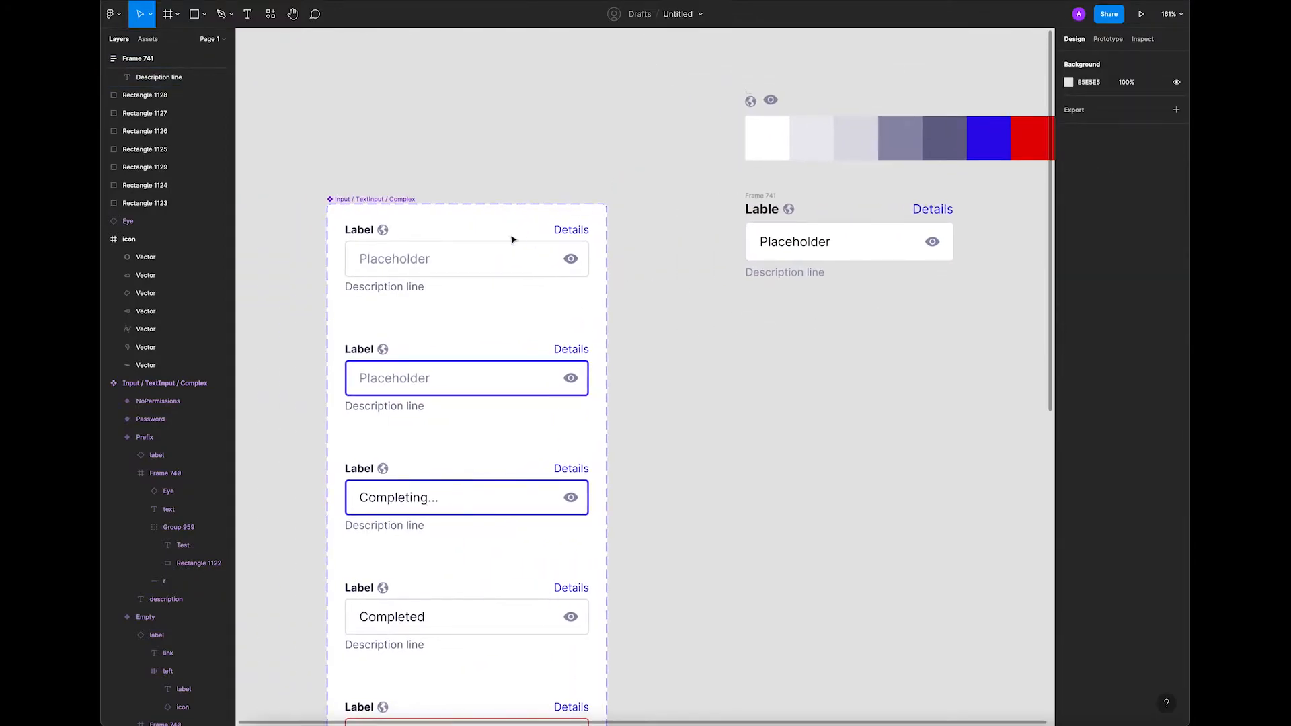
left_click(482, 255)
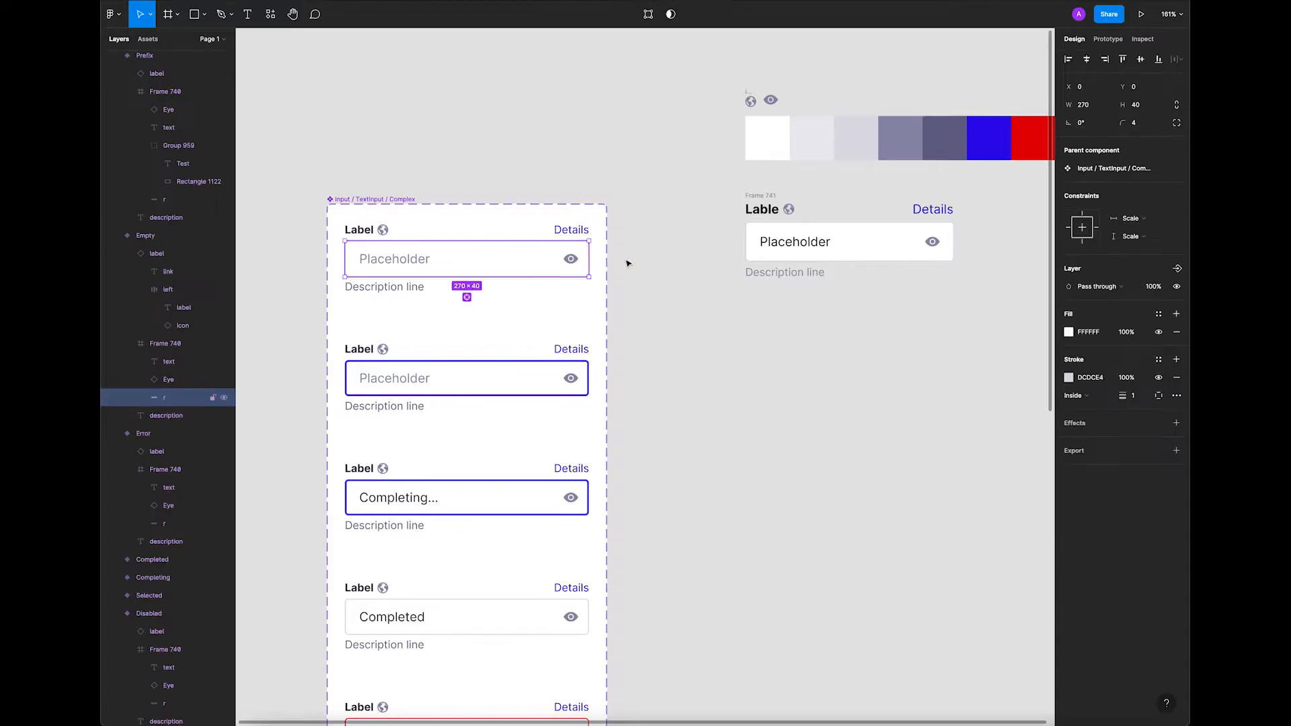
left_click(753, 320)
scroll(726, 312, "right", 5)
left_click(735, 232)
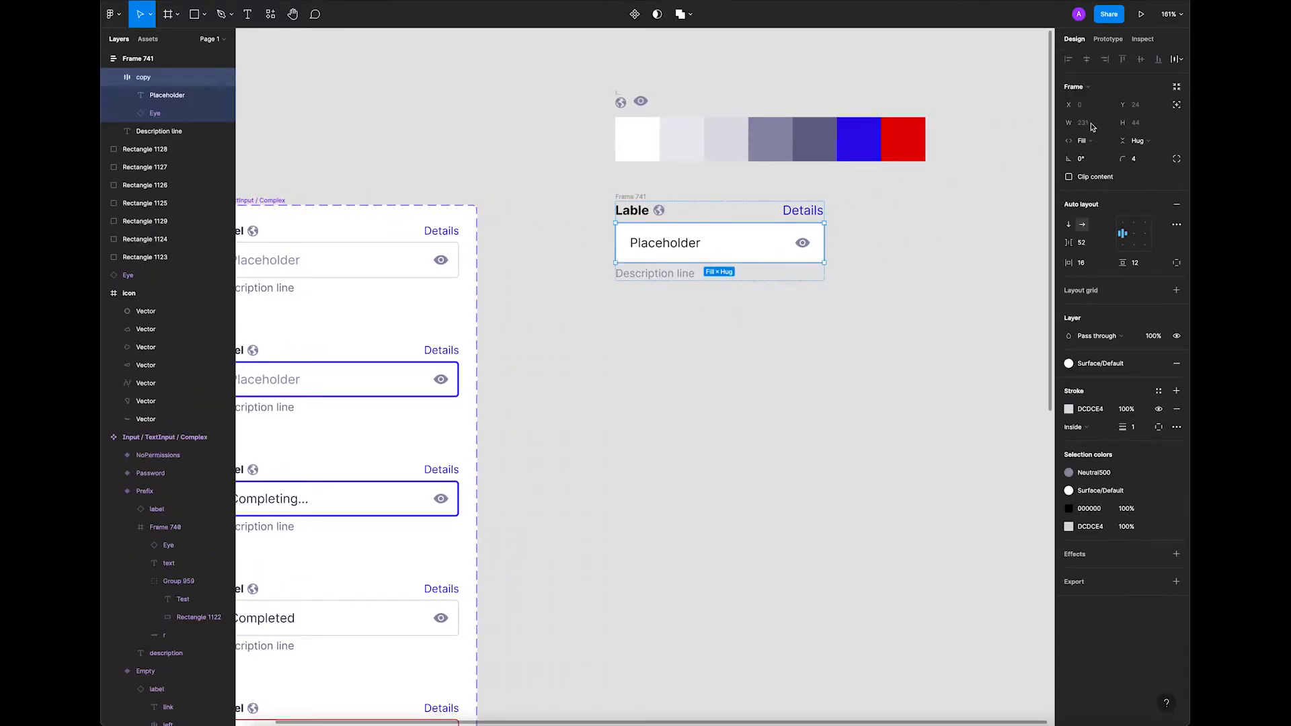
left_click(618, 198)
left_click_drag(824, 231, 860, 232)
left_click(749, 288)
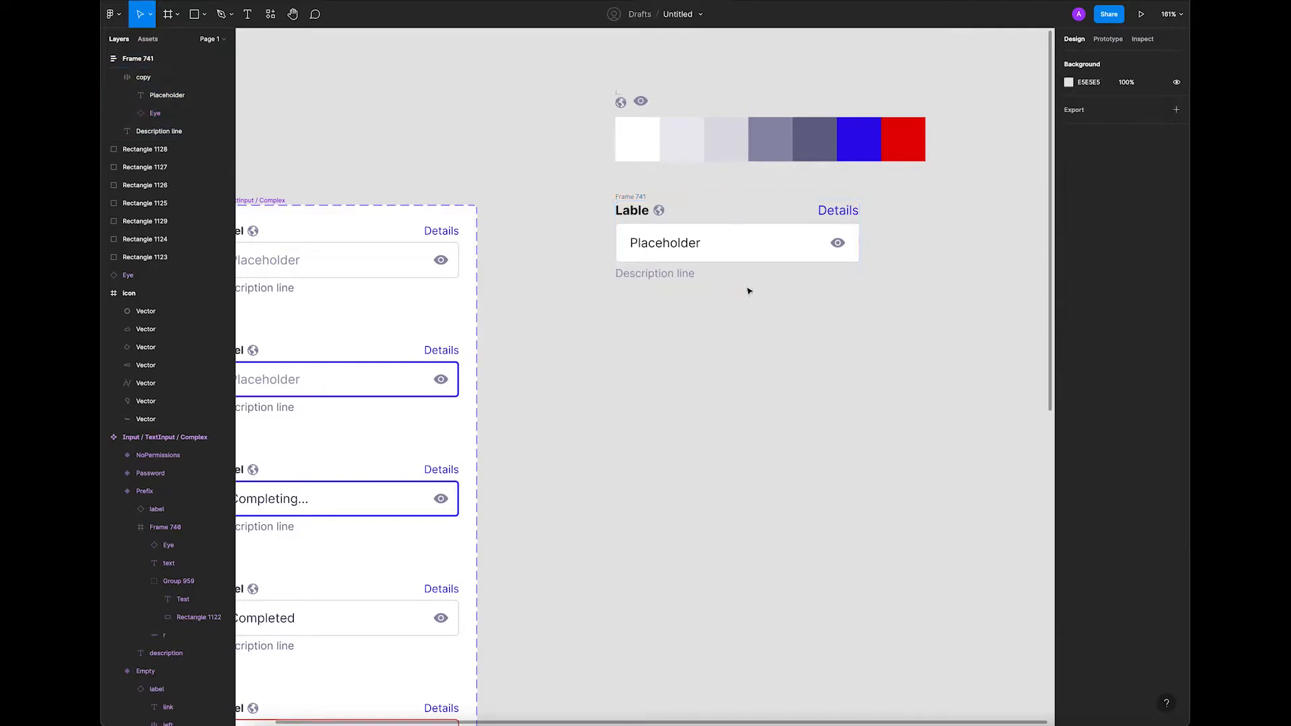
Check the horizontal resizing settings of the Placeholder text and the copy frame.
left_click(713, 254)
left_click(740, 250)
left_click(1096, 133)
left_click(1098, 128)
left_click(885, 300)
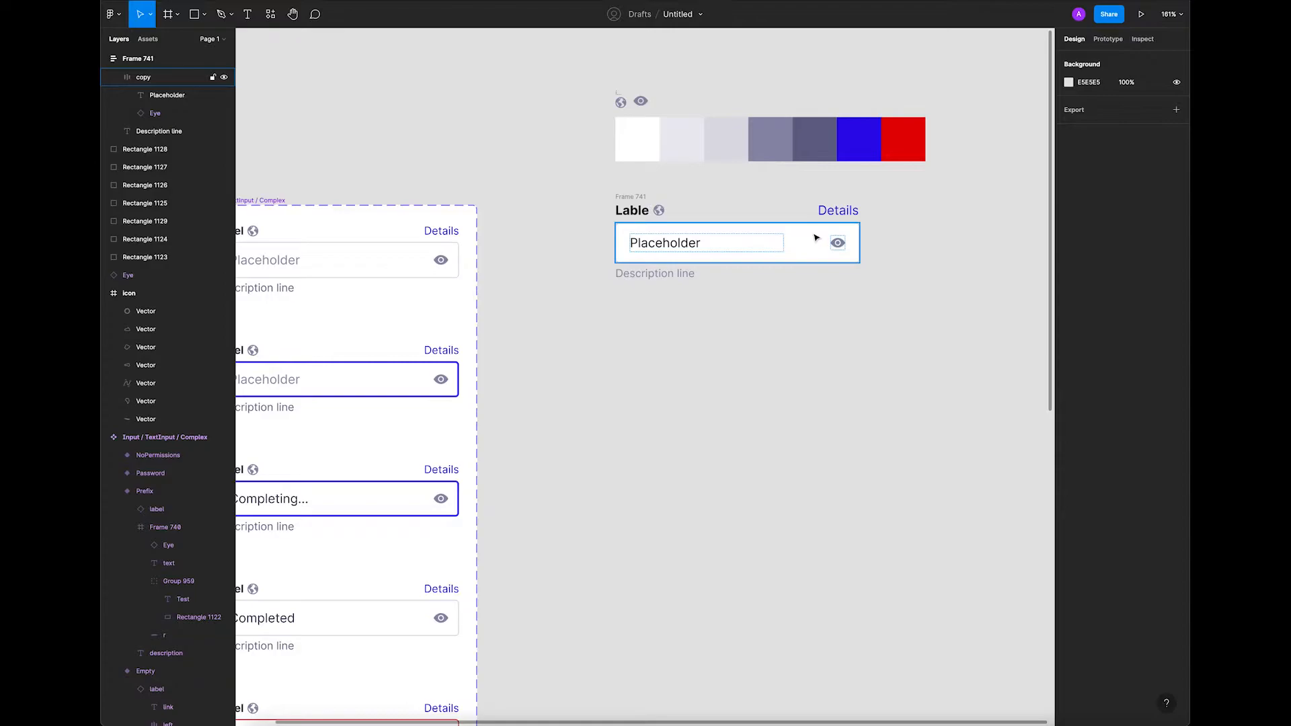
left_click(816, 238)
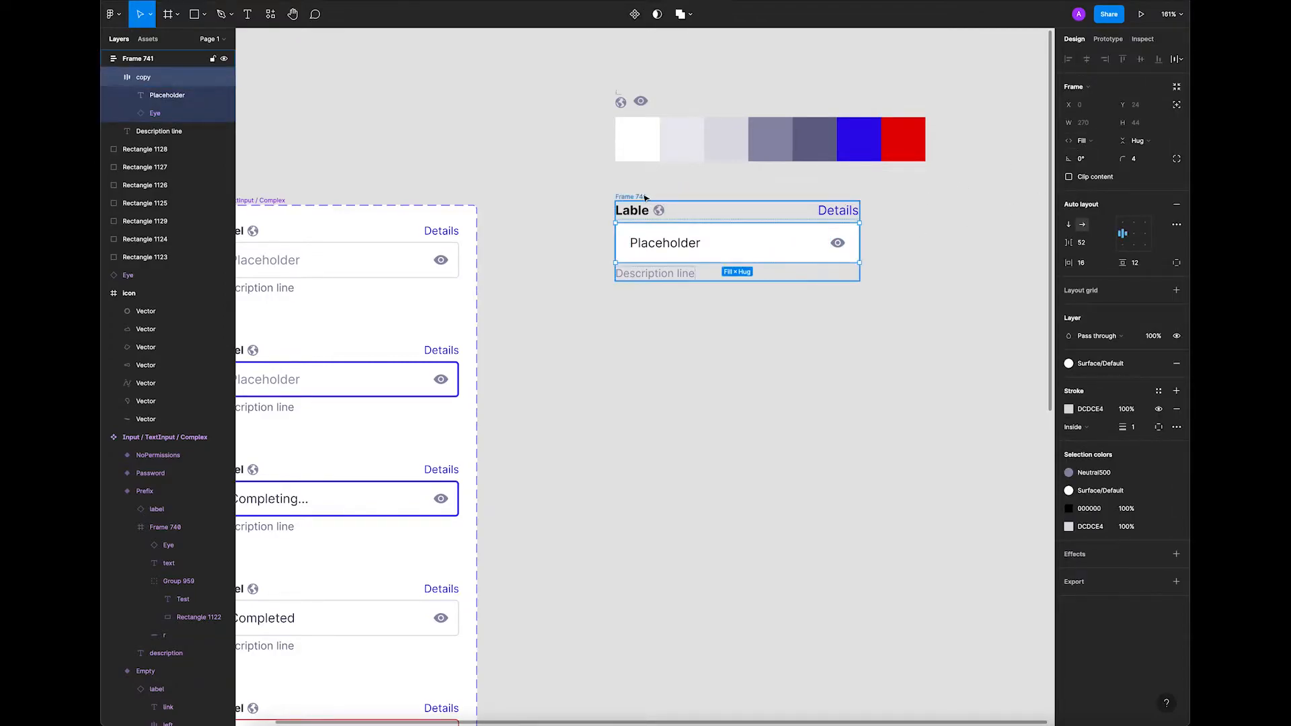
left_click(694, 349)
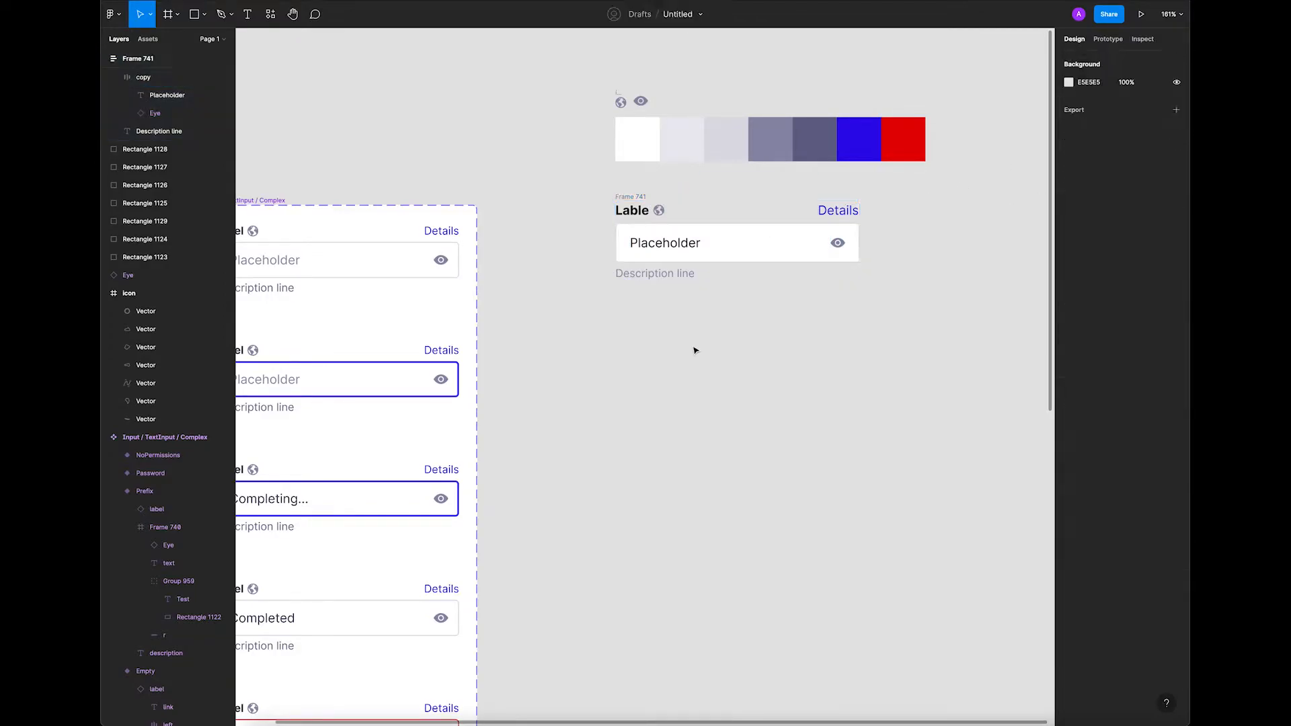
Fill the Placeholder text with 8E8EA9 sampled from the fourth colour swatch.
left_click(690, 252)
key("i")
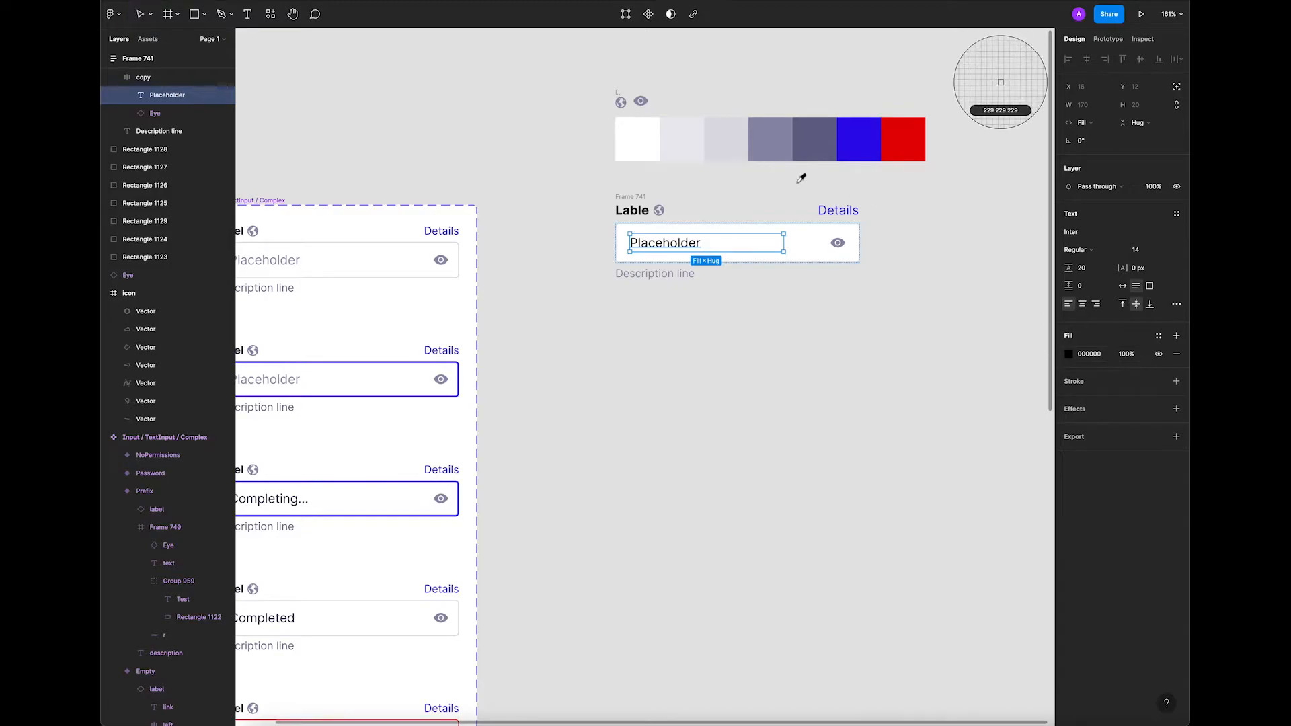
left_click(768, 149)
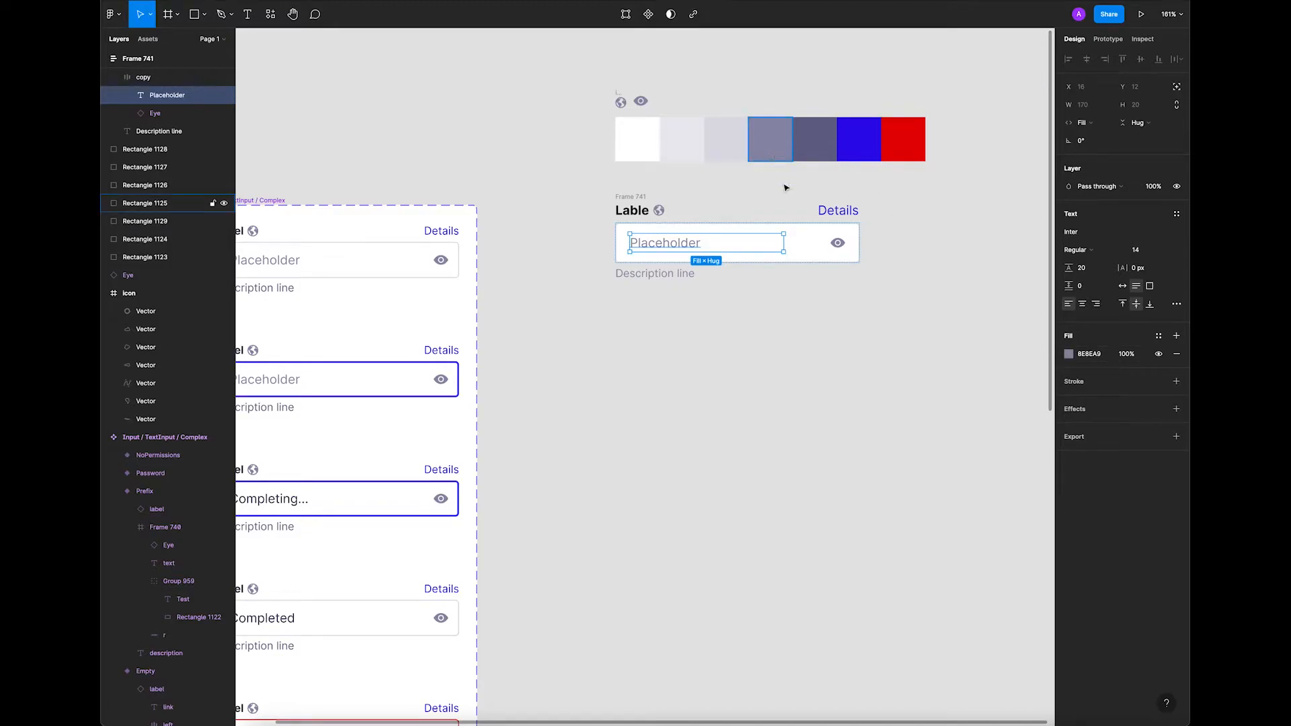
left_click(766, 357)
Rename the outer Frame 741 as "Default".
left_click(643, 197)
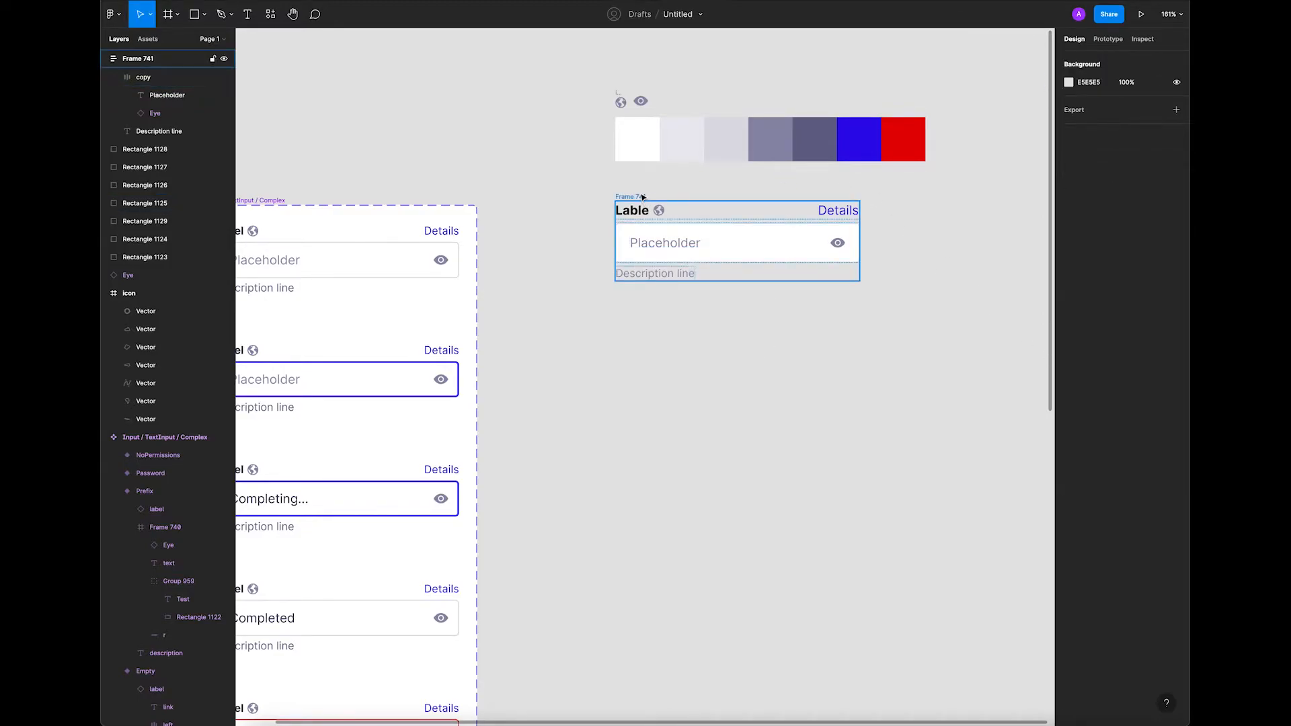
scroll(685, 213, "down", 2)
left_click_drag(595, 301, 585, 284)
left_click(467, 232)
left_click(622, 180)
type("Default")
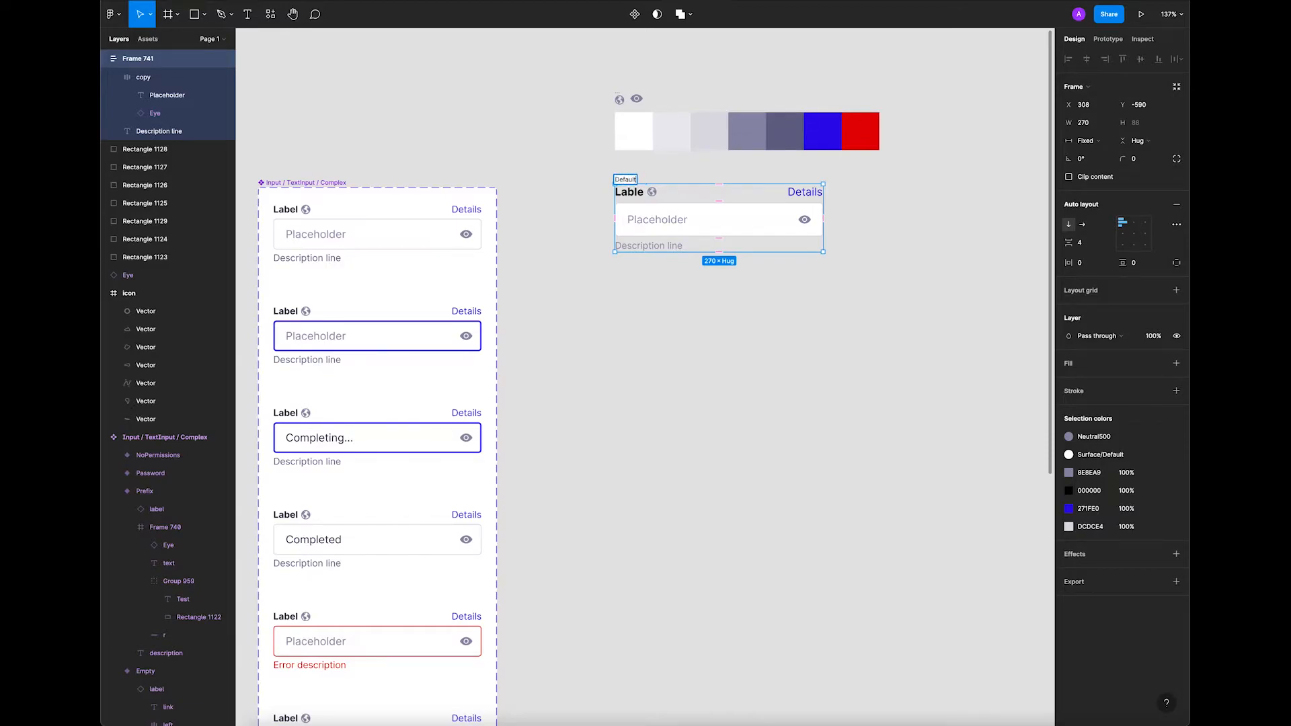
key("Return")
left_click(616, 335)
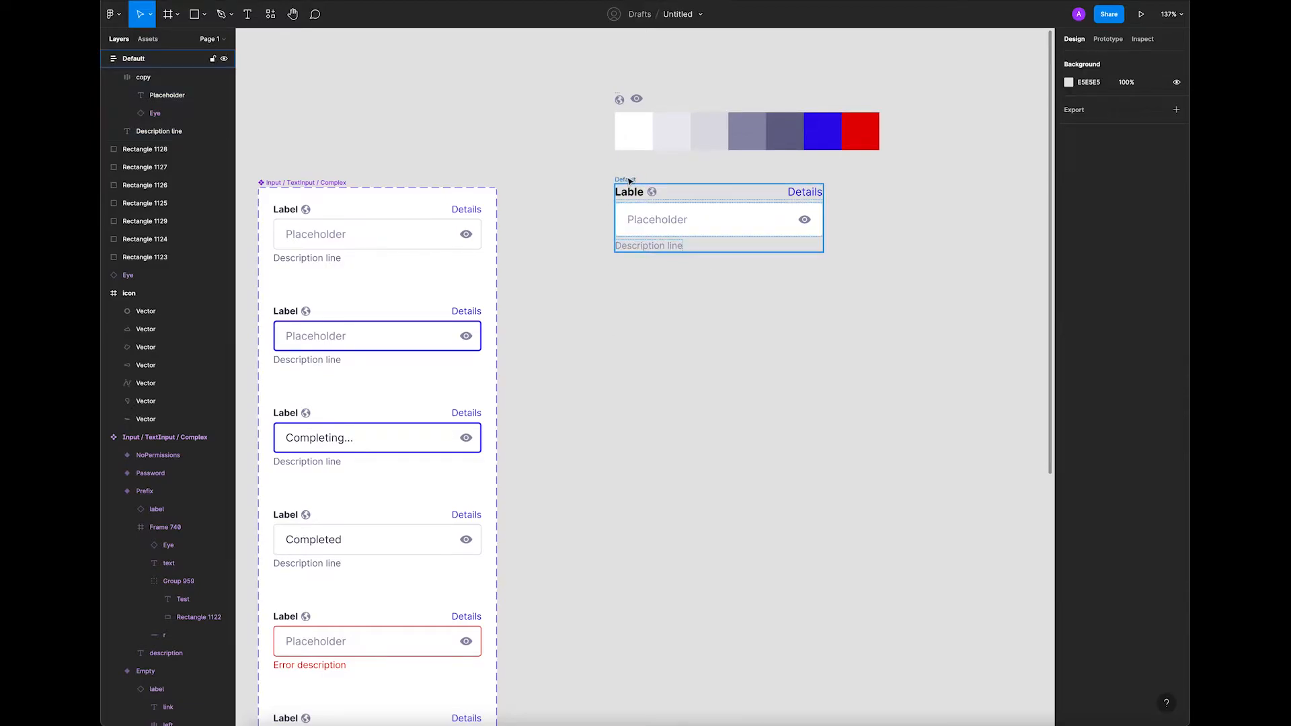
Set the copy frame's right padding to 12 px, independently of its left padding.
left_click(624, 179)
left_click(806, 229)
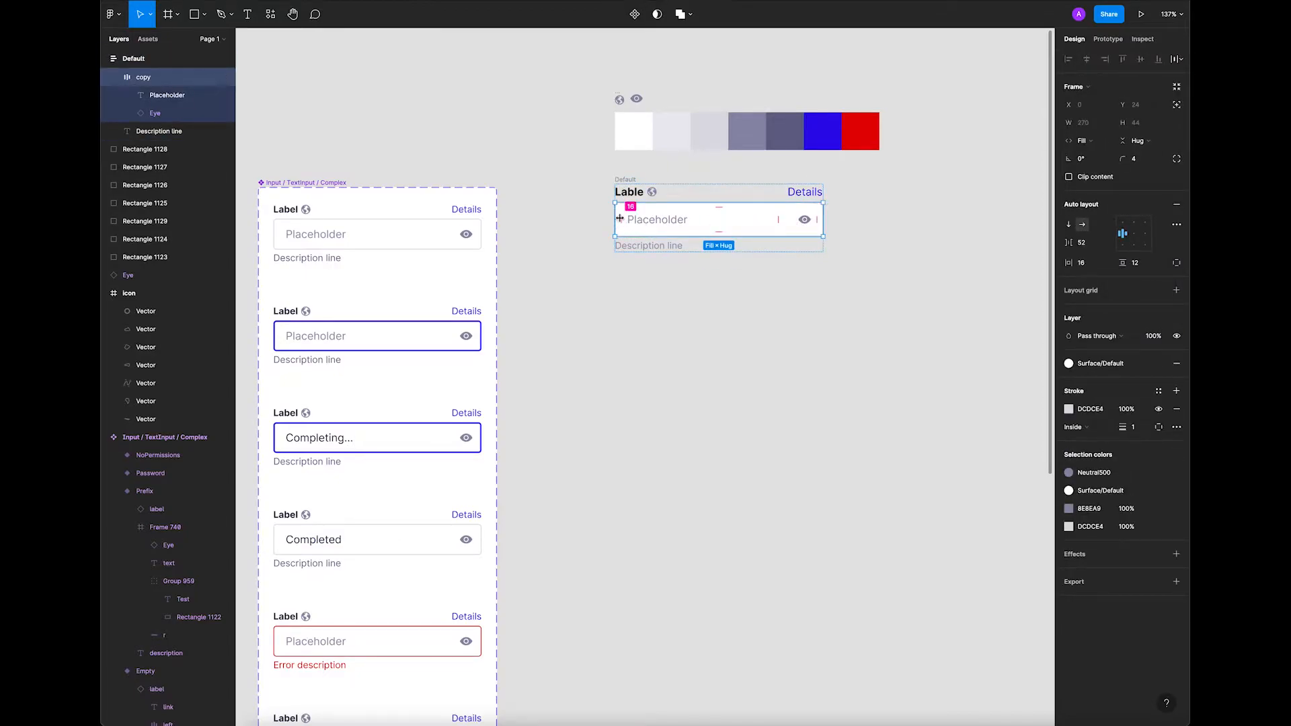
left_click(814, 281)
left_click(787, 221)
left_click(1181, 267)
left_click(1089, 283)
type("12")
key("Return")
left_click(856, 302)
left_click(819, 222)
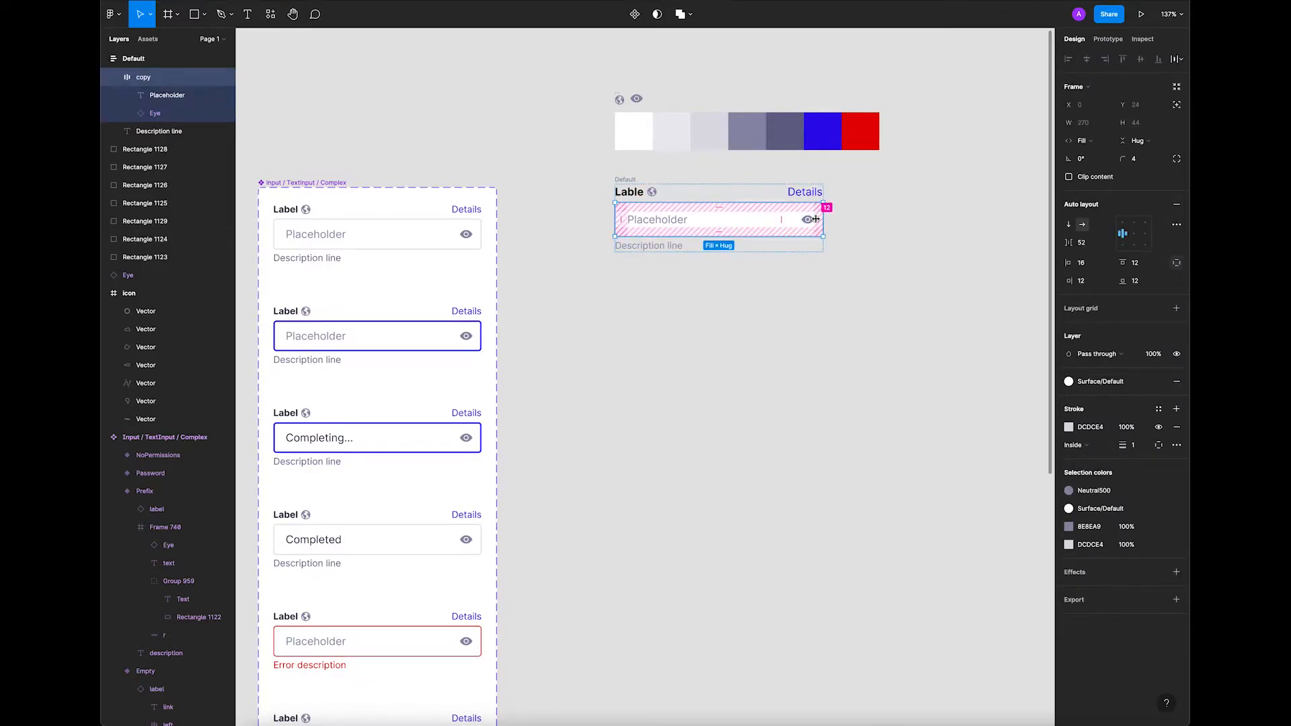
left_click(764, 306)
Turn the Default frame into a component and place an instance of it directly below.
left_click(616, 196)
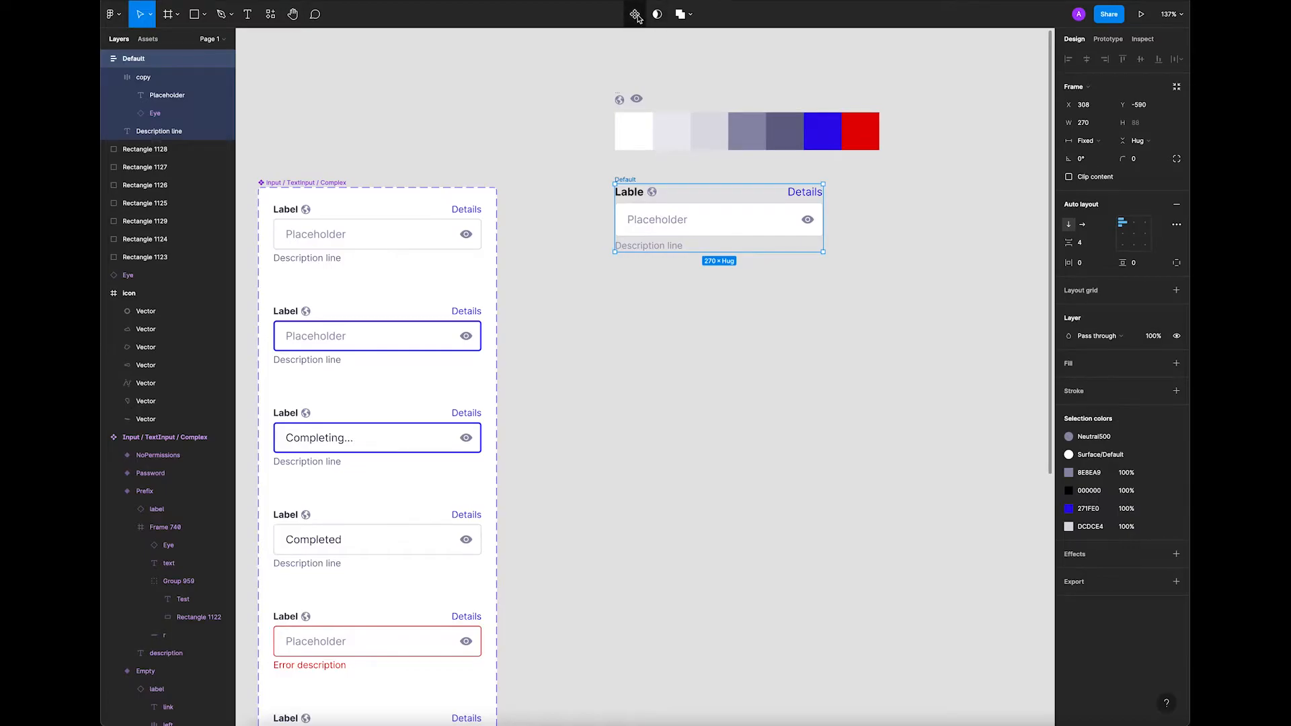
left_click(635, 273)
left_click_drag(640, 182, 638, 265, "alt")
left_click(564, 281)
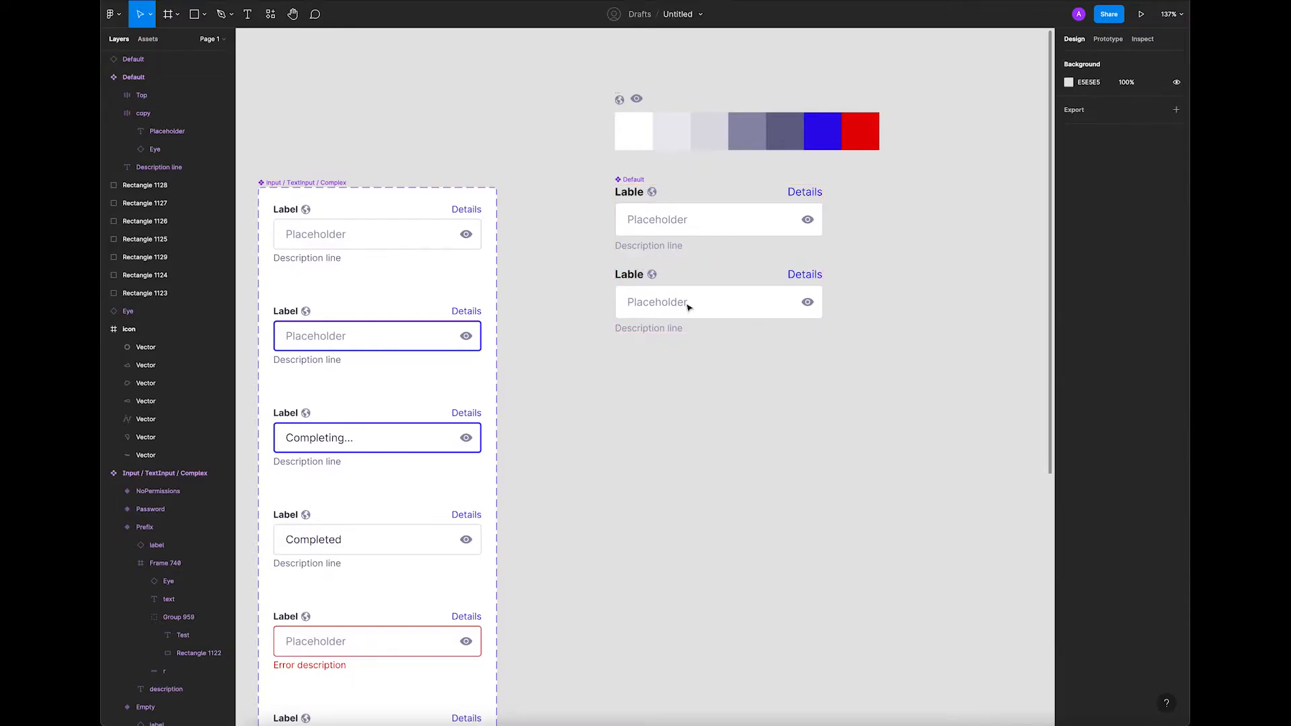
Recolour the stroke of the instance's input frame to 271FE0, sampled from the blue swatch.
double_click(773, 306)
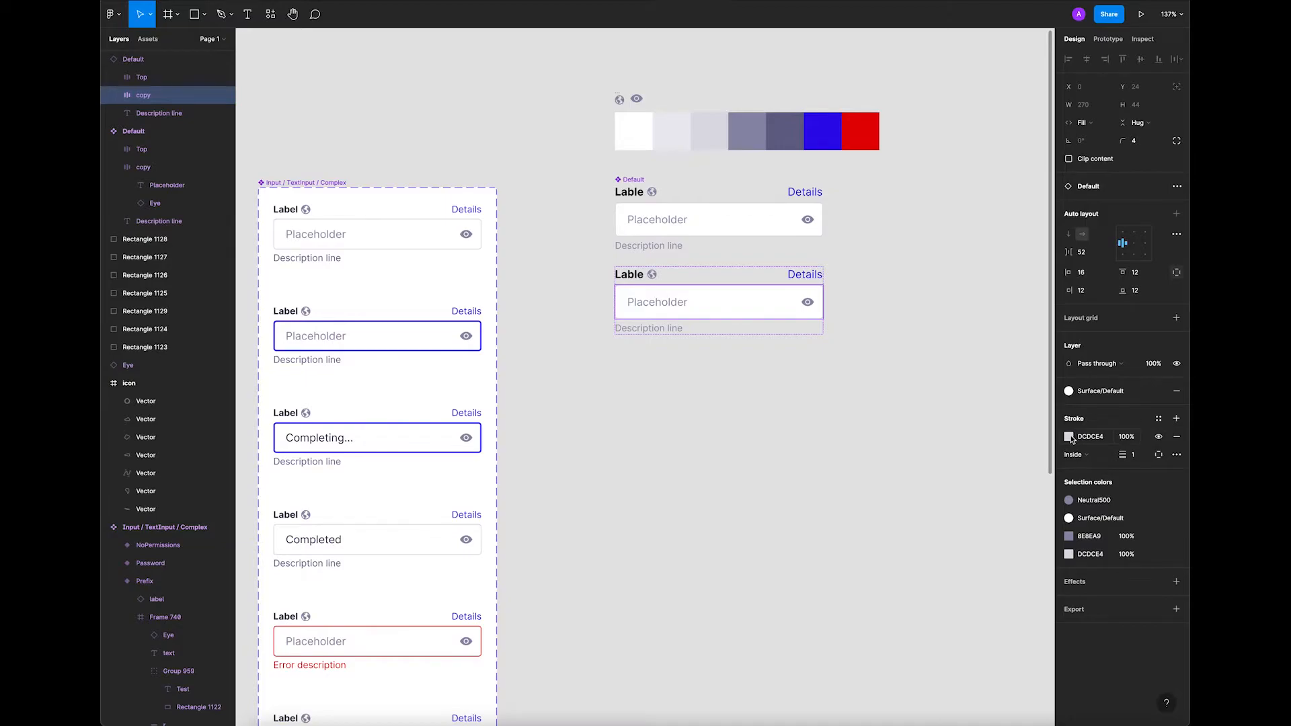
left_click(1070, 437)
left_click(935, 602)
left_click(823, 131)
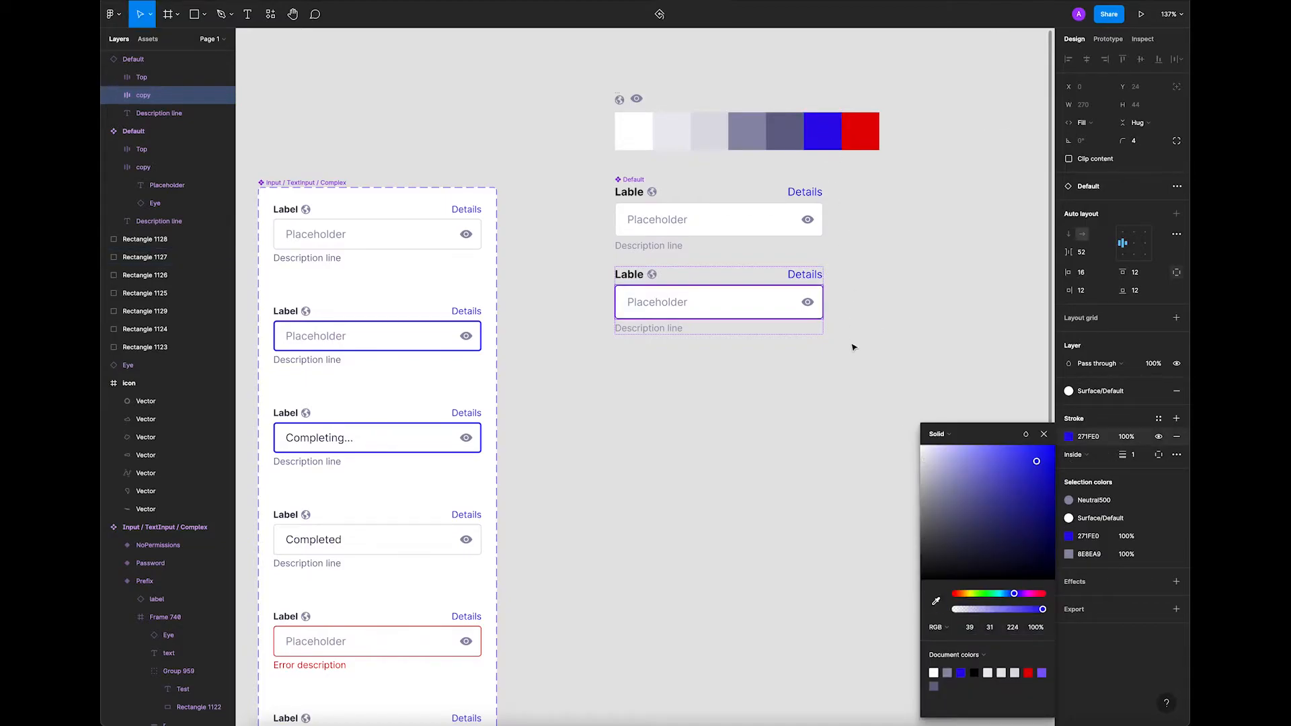
Try a stroke weight of 1.5 on the instance's blue-outlined input frame.
left_click(1134, 457)
type(".5")
key("Return")
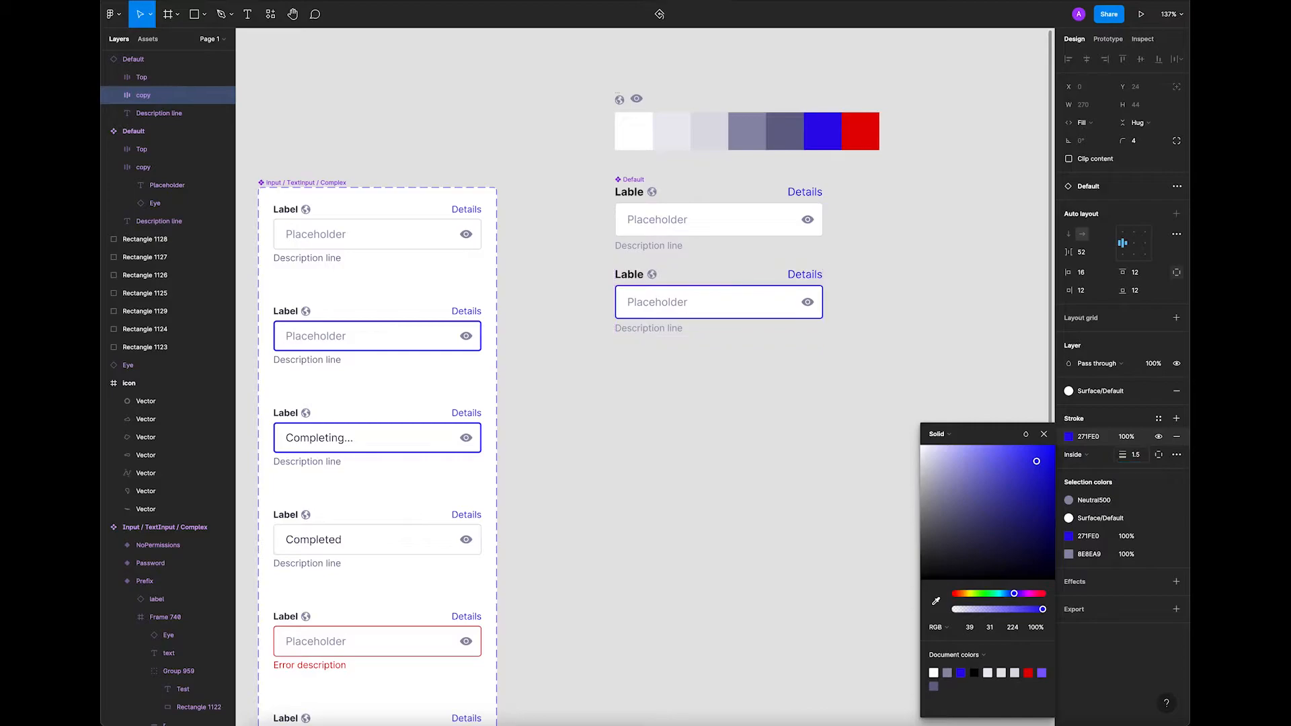
Set the stroke weight of the instance's input frame to 2.
left_click(1136, 456)
type("2")
key("Return")
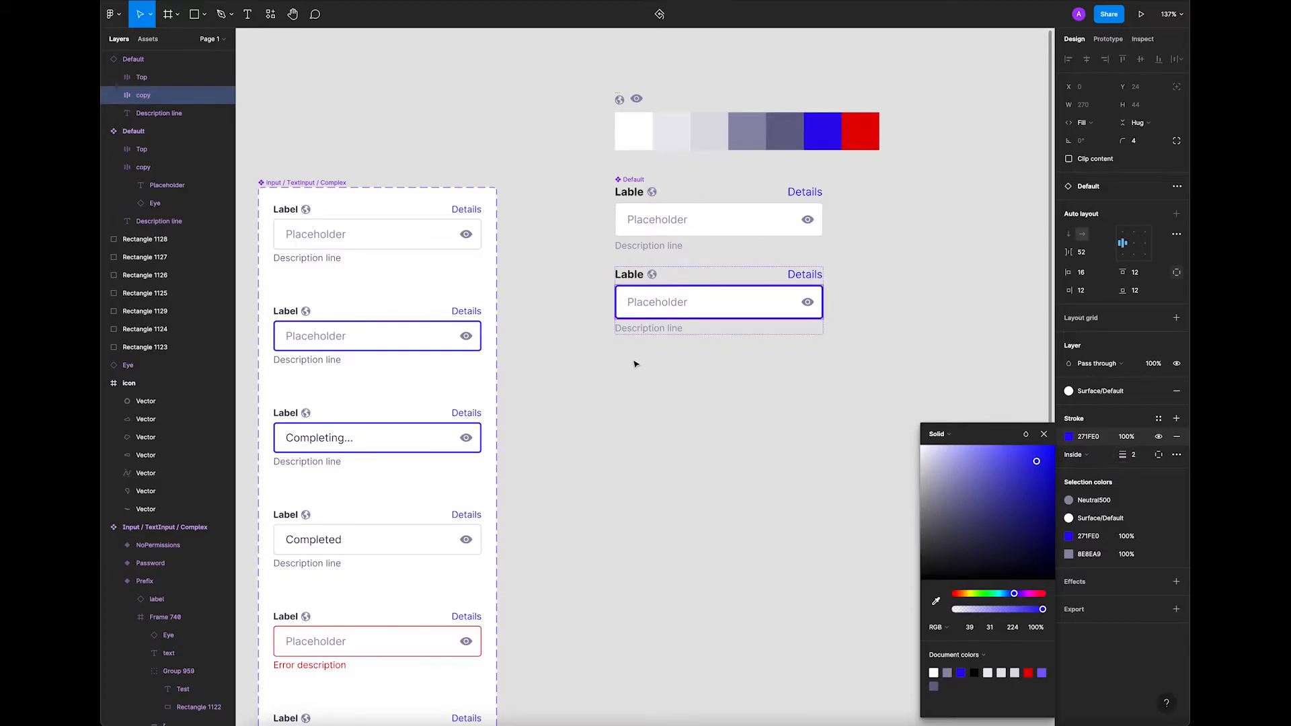
left_click(641, 406)
mouse_move(733, 370)
left_mouse_down()
mouse_move(765, 366)
mouse_move(744, 358)
left_mouse_up()
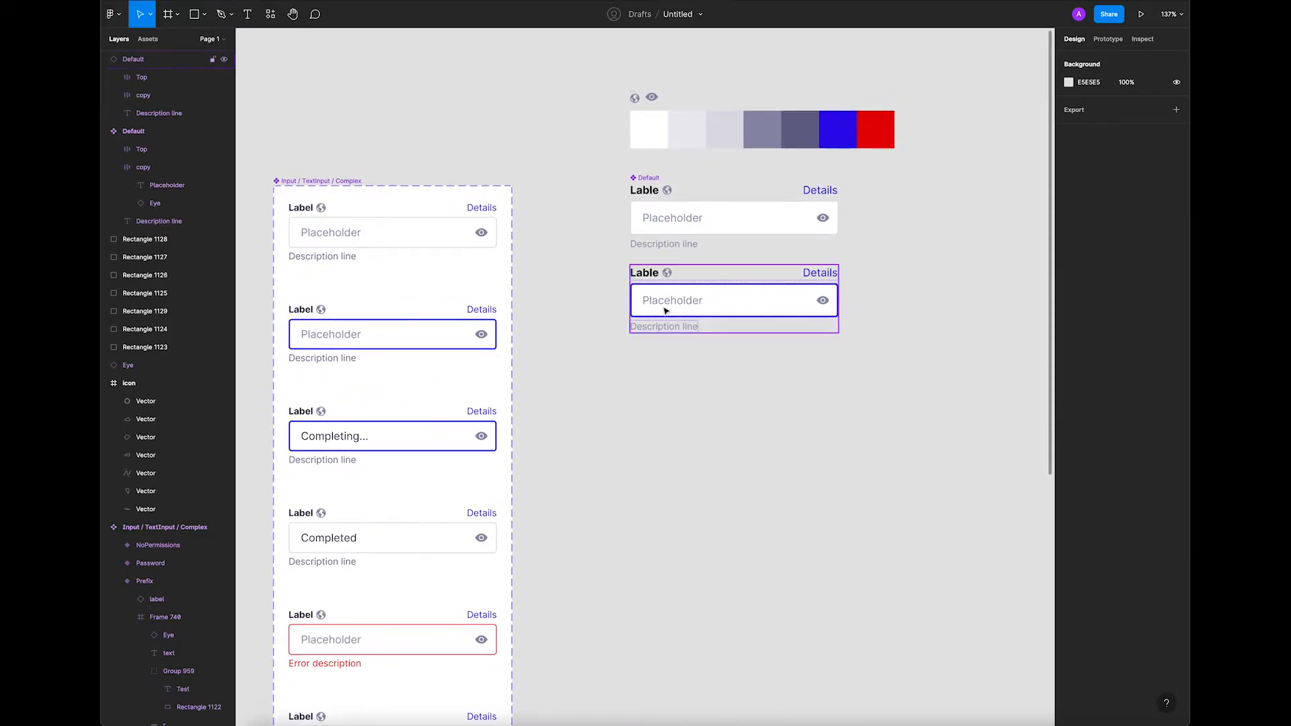
Check the reference set's Selected variant and rename the blue-outlined instance as "Active".
left_click(685, 274)
left_click(481, 334)
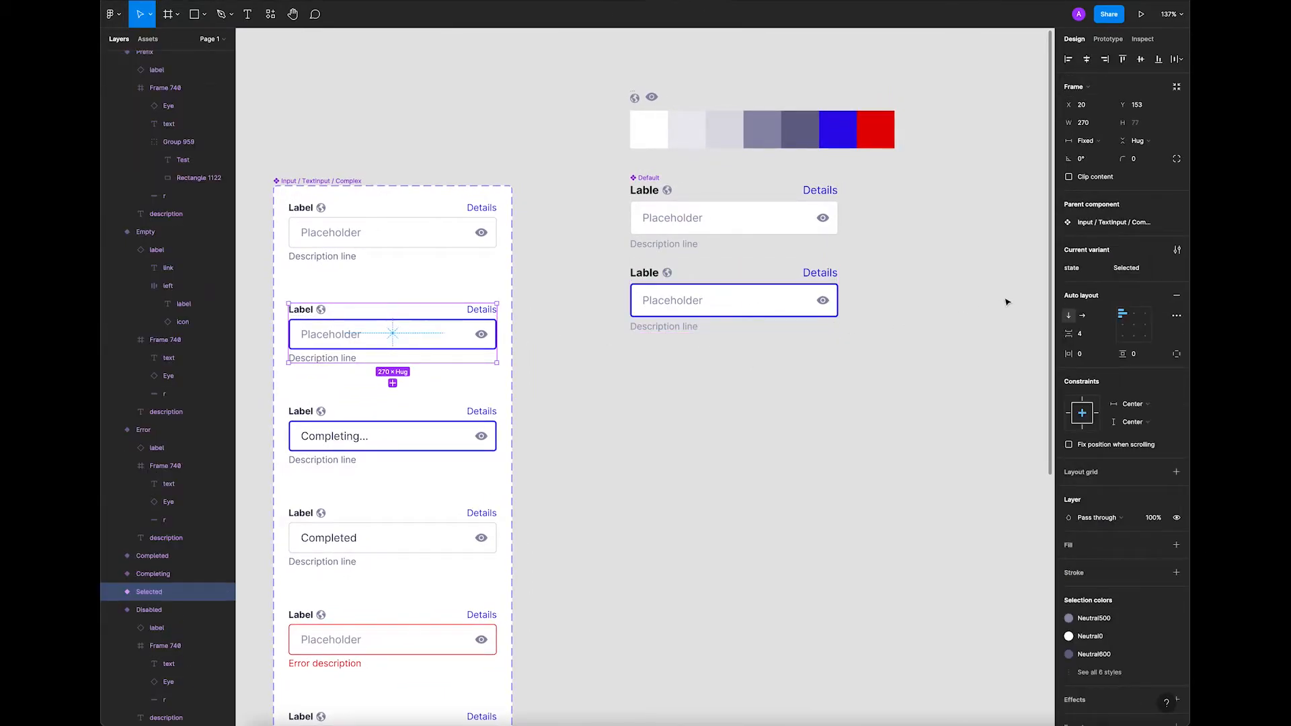
left_click(834, 296)
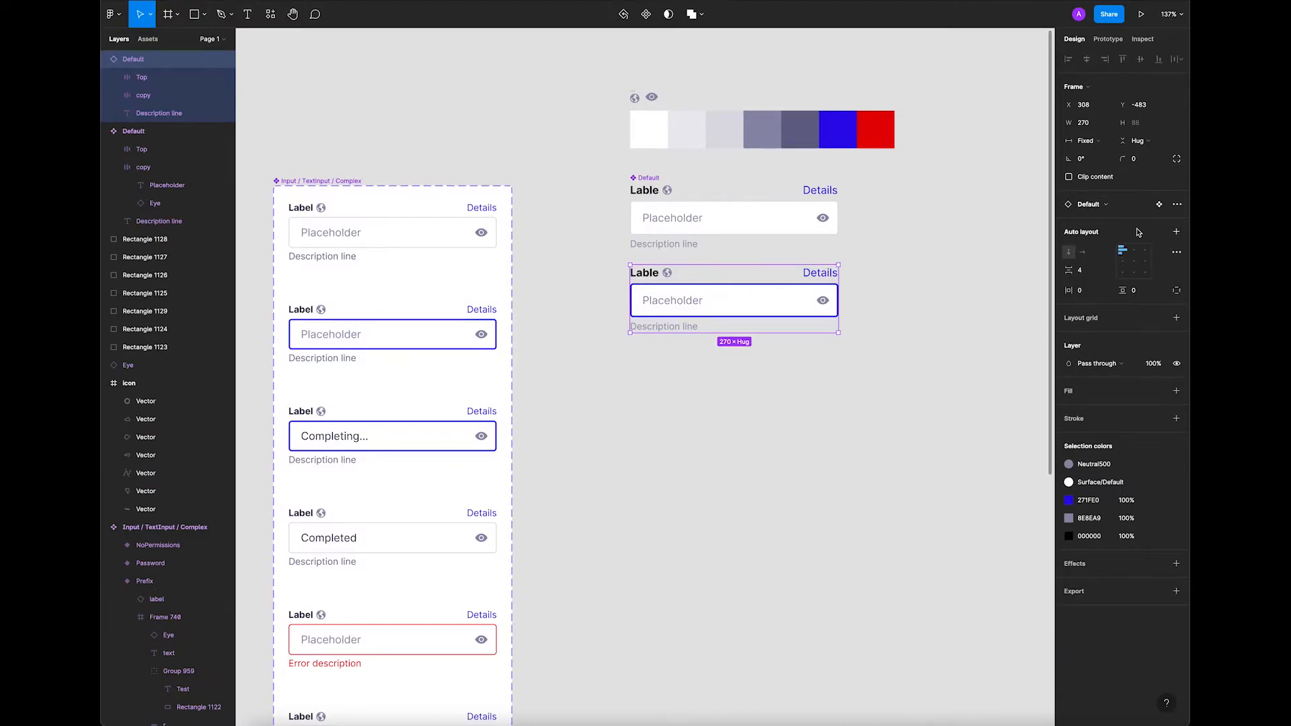
double_click(138, 59)
type("Active")
key("Return")
left_click(630, 361)
Duplicate the Active instance directly below, leaving a 20 px gap.
left_click(691, 300)
left_click_drag(691, 300, 692, 386, "alt")
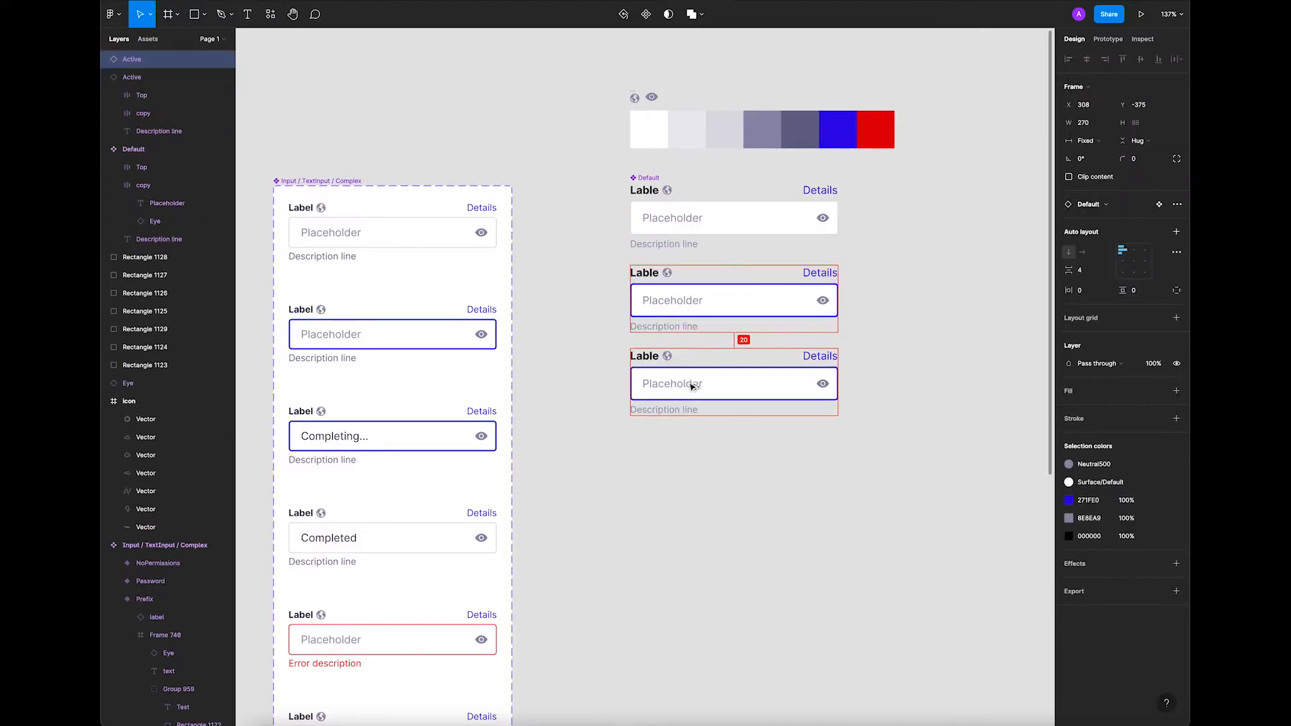
left_click(663, 493)
Change the third input's placeholder text to "Compleating..." and fill it with 666687 sampled from the fifth swatch.
double_click(691, 383)
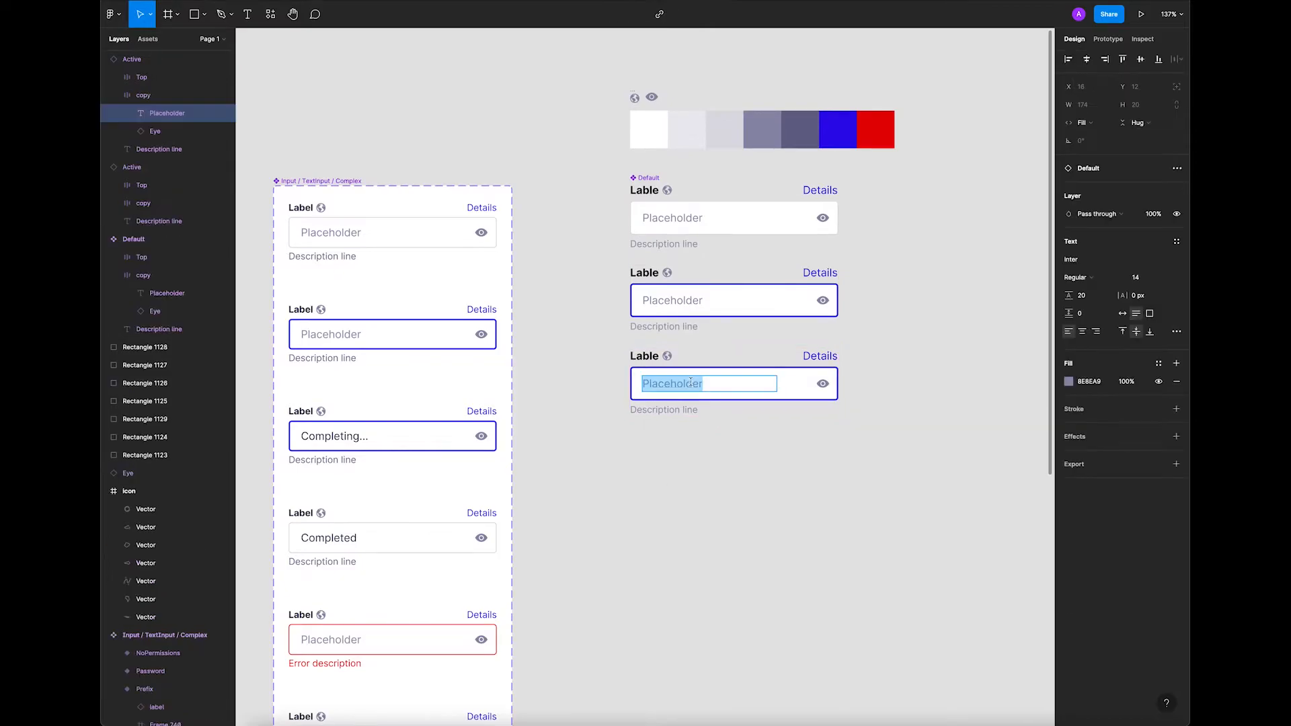
type("Compleating")
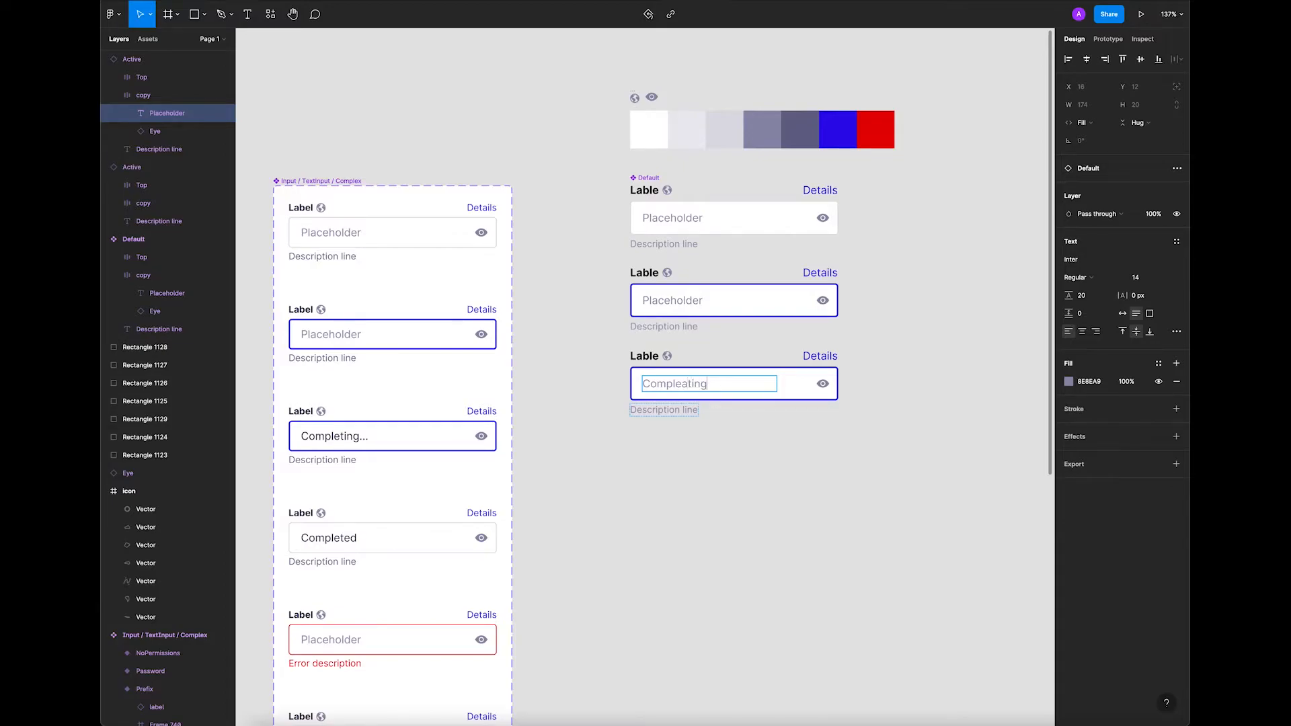
key("Escape")
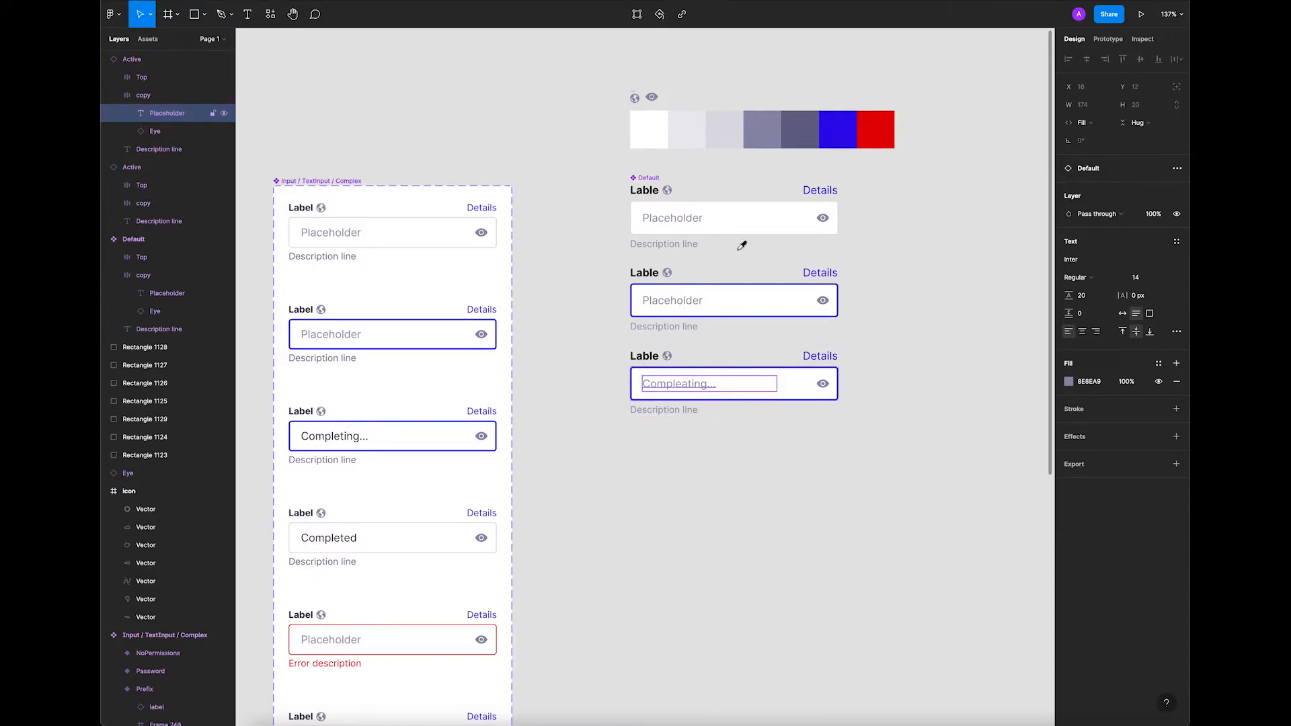
key("i")
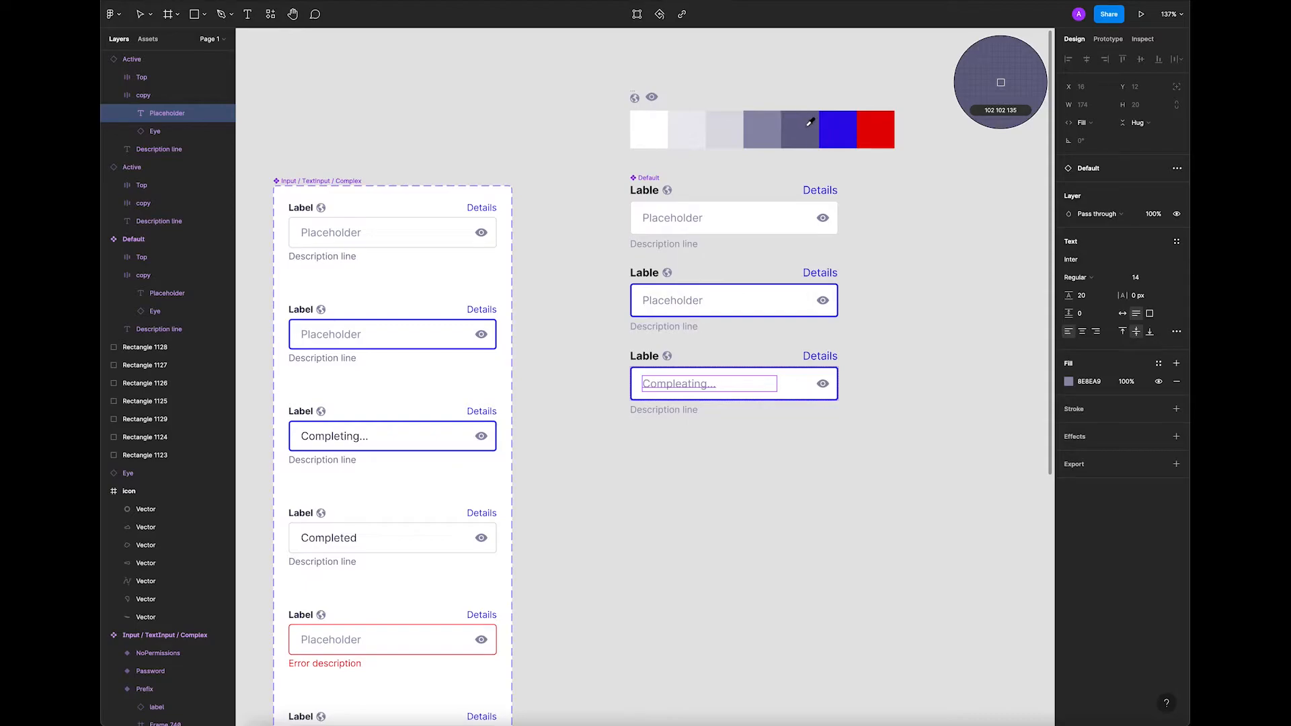
left_click(809, 125)
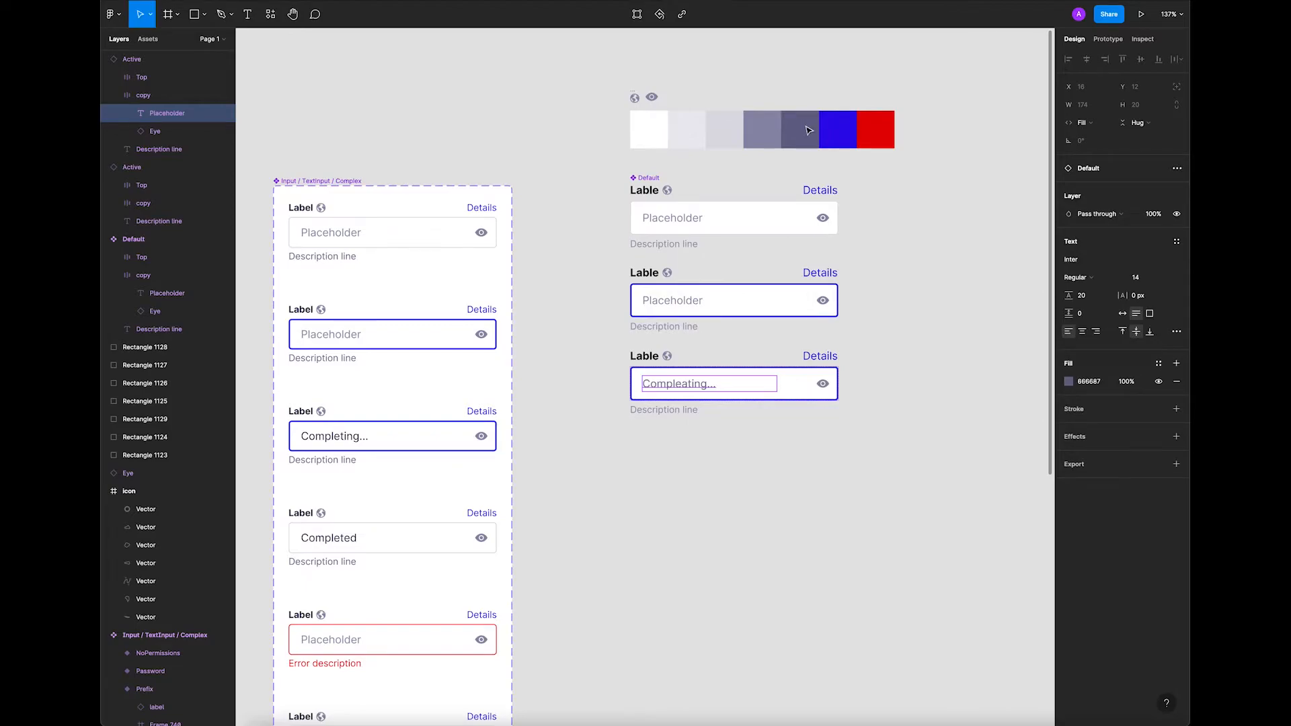
Try a black 000000 fill on the "Compleating..." text.
left_click(1071, 383)
left_click_drag(951, 455, 860, 598)
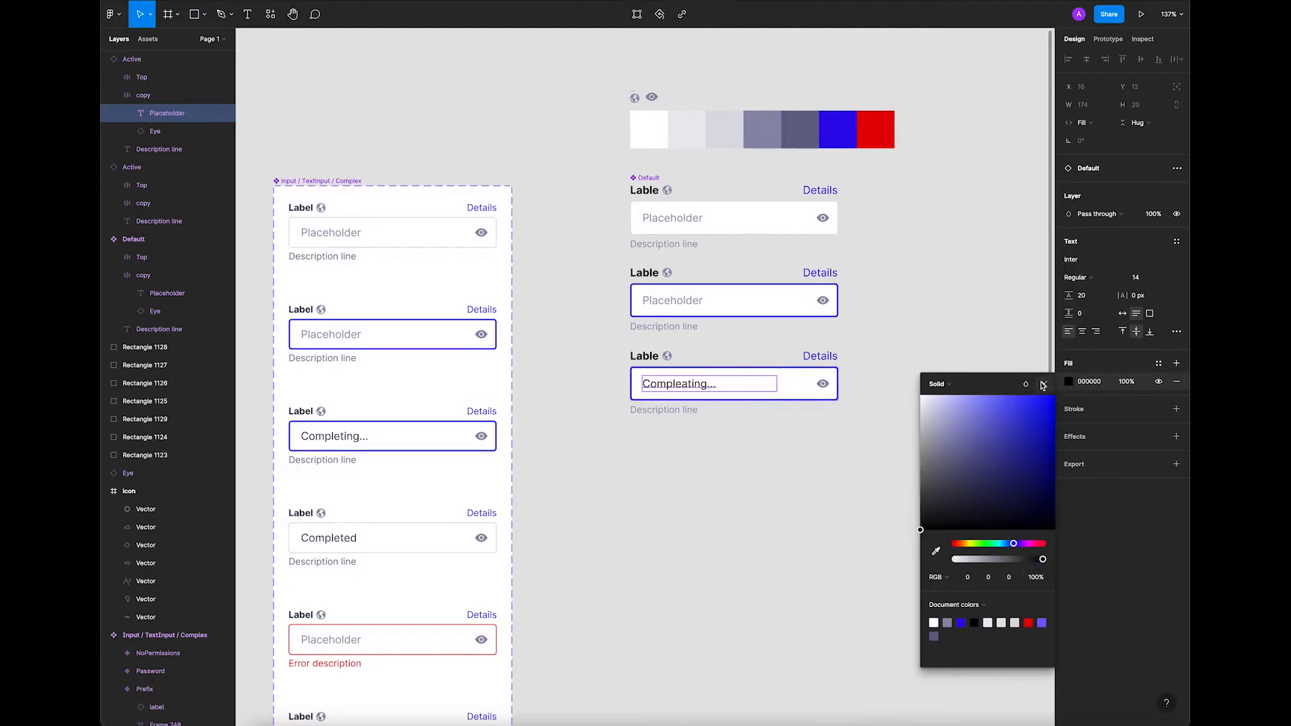
left_click(780, 490)
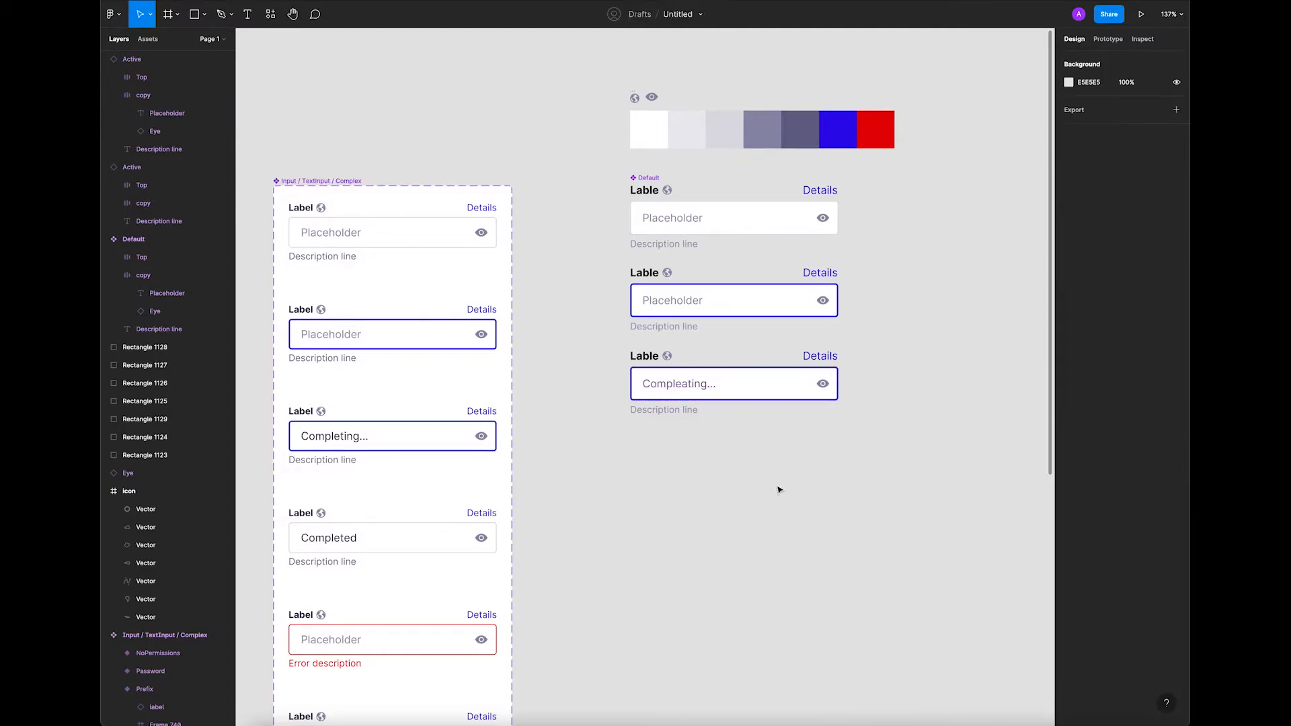
double_click(706, 385)
key("i")
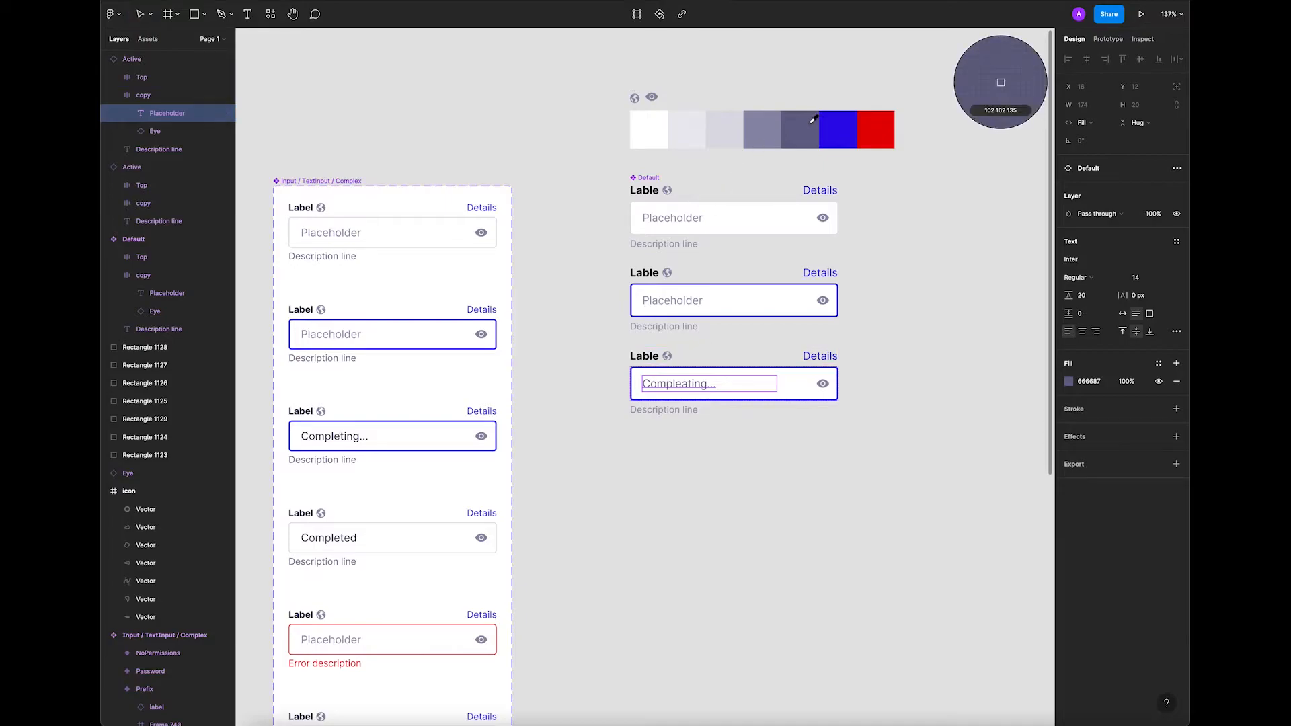
key("Escape")
left_click(741, 519)
Duplicate the "Compleating..." input below itself as the fourth input.
left_click(729, 372)
left_click_drag(730, 373, 715, 479)
key("Escape")
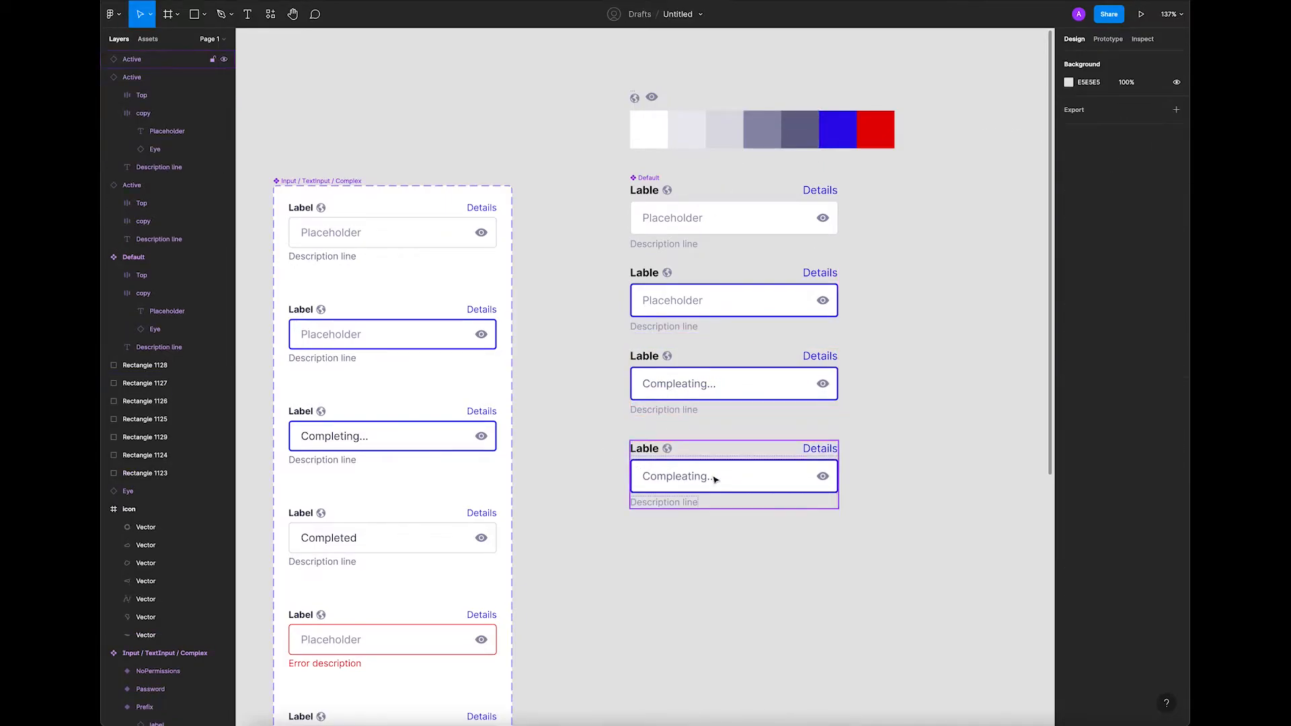
Recolour the fourth input frame's stroke to 8E8EA9, sampled from the fourth swatch, and set its weight to 1.
double_click(819, 479)
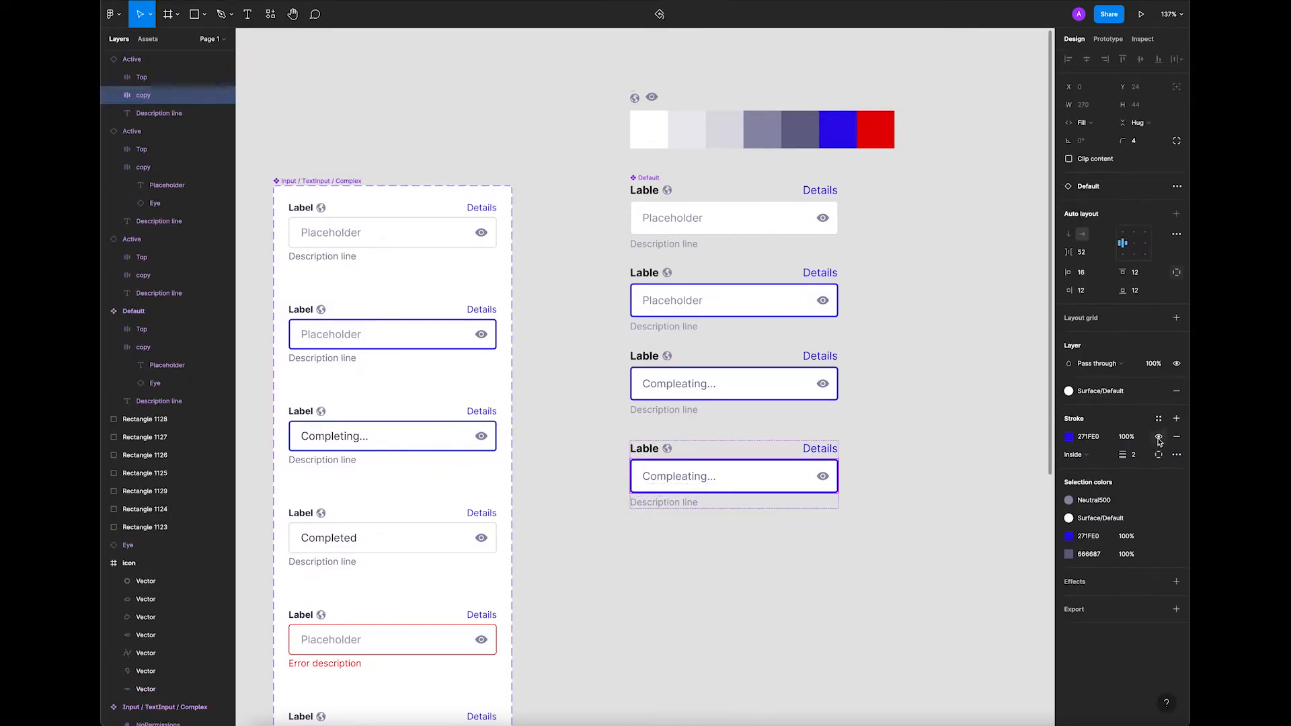
left_click(1069, 437)
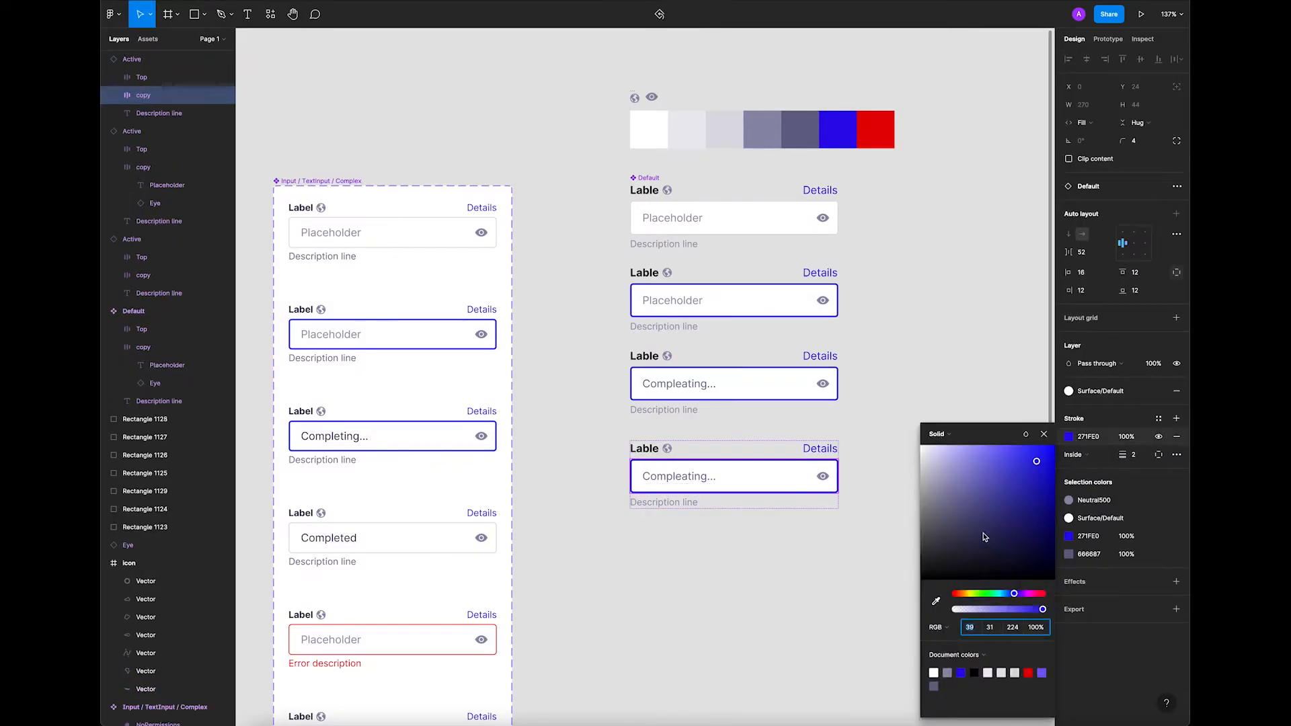
left_click(936, 601)
left_click(769, 130)
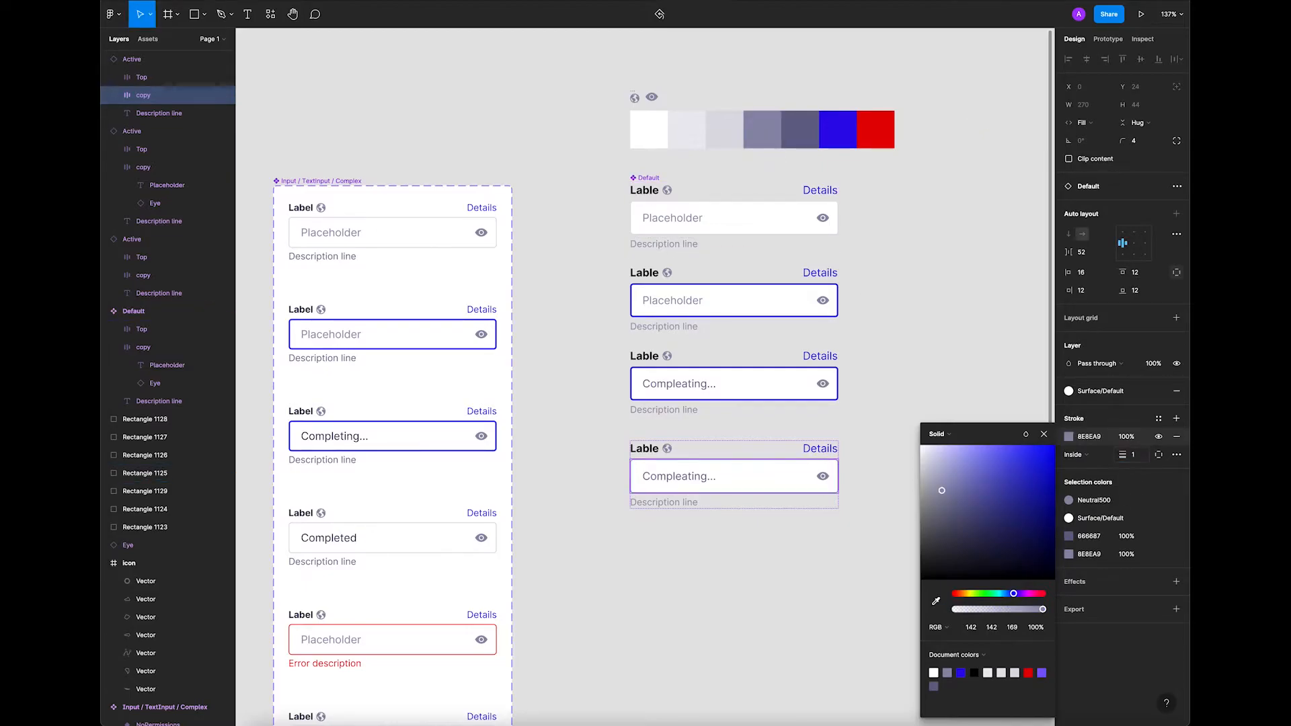
left_click(718, 554)
Change the fourth input's text to "Compleated".
double_click(694, 481)
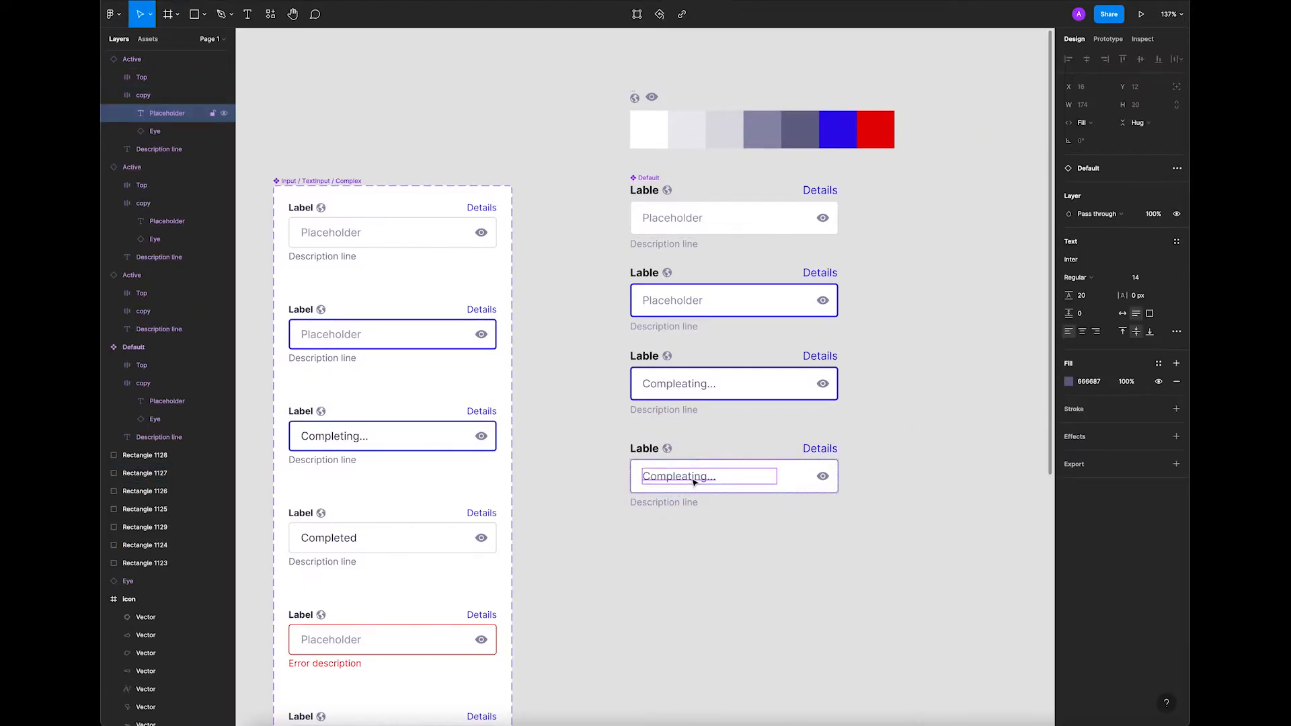
double_click(694, 482)
left_click_drag(719, 478, 703, 476)
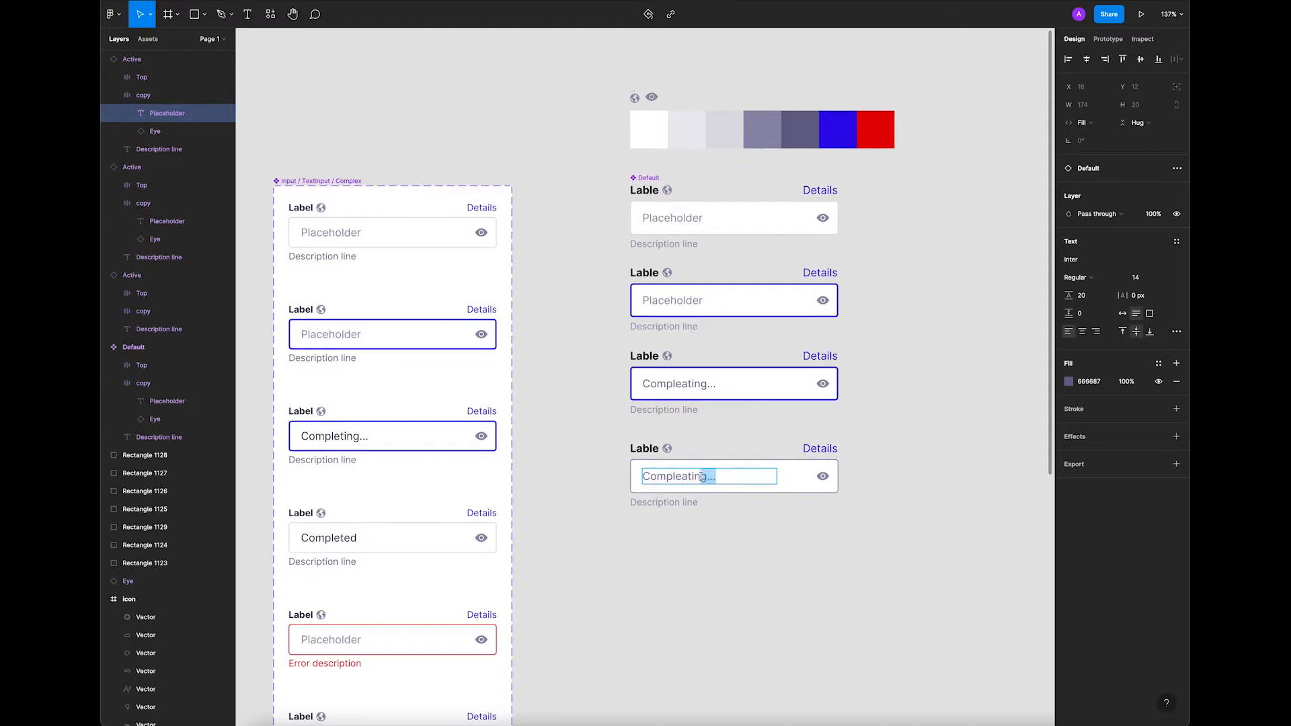
type("ed")
left_click(723, 573)
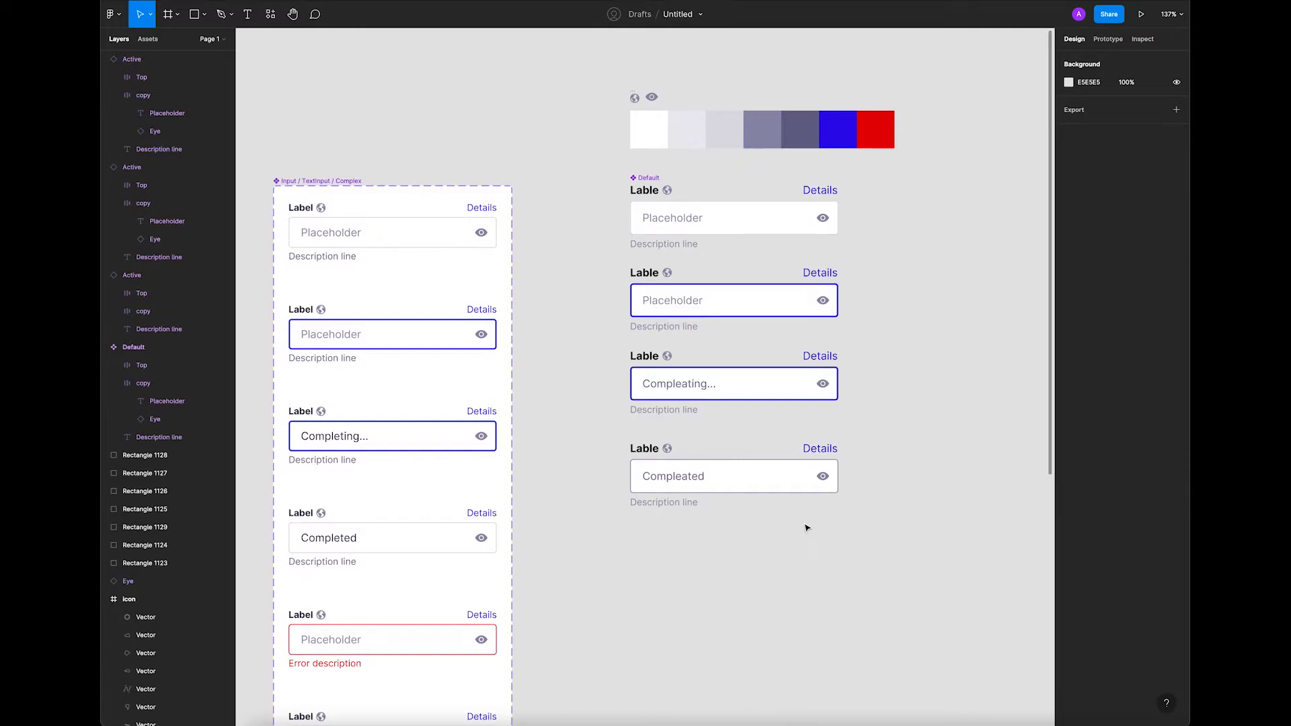
Recolour the "Compleated" input frame's stroke to DCDCE4, sampled from the third swatch.
left_click(800, 489)
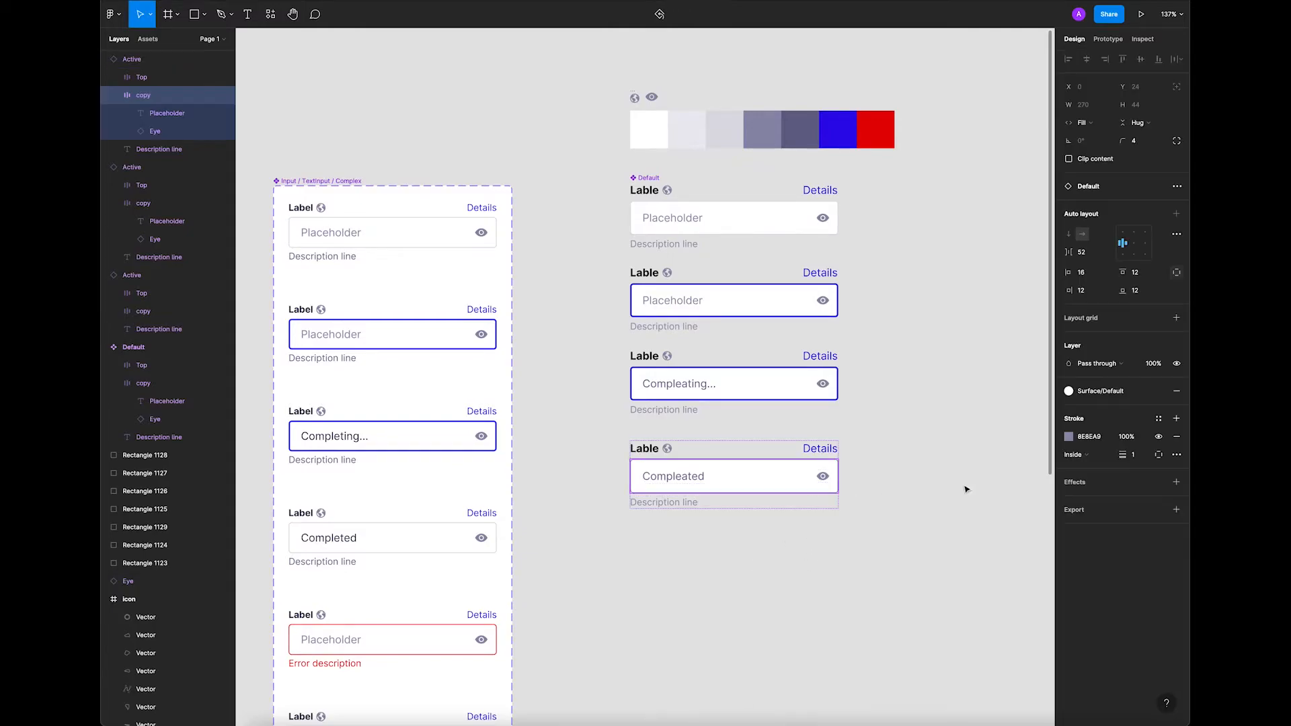
left_click(1069, 437)
left_click(936, 601)
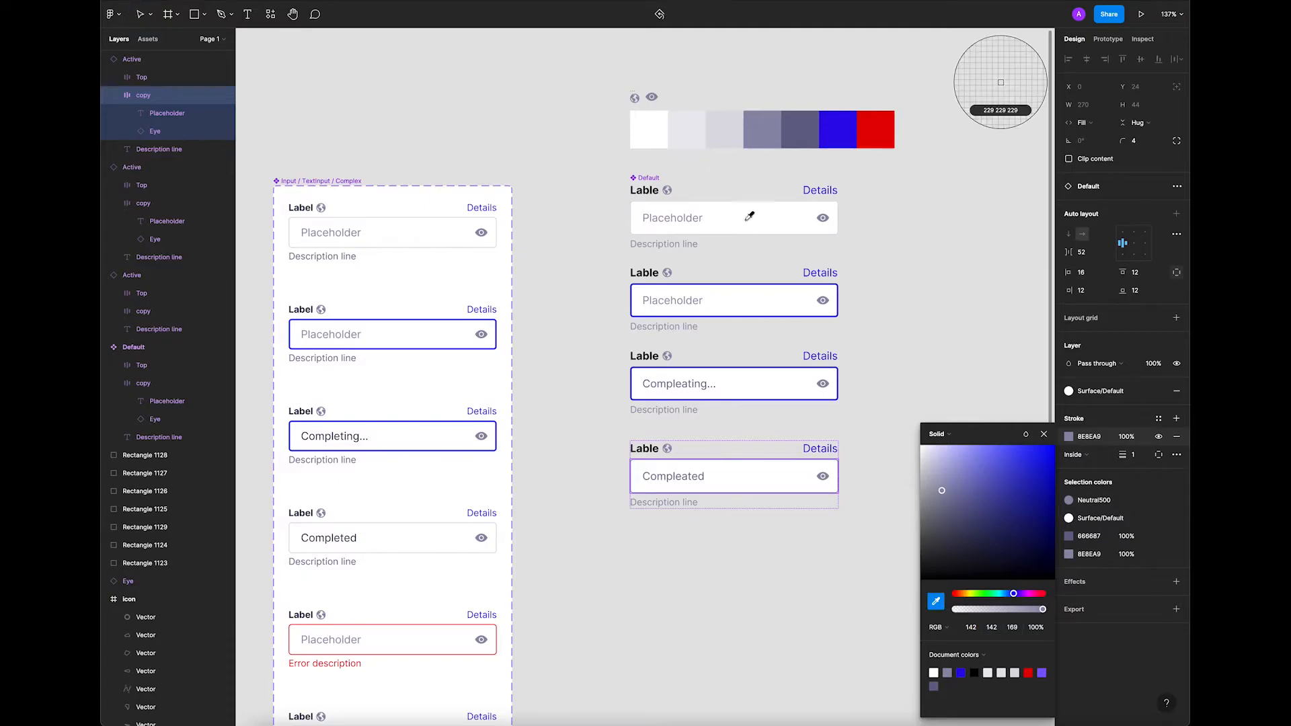
left_click(727, 120)
left_click(750, 582)
Duplicate the "Compleated" input below itself as the fifth input.
scroll(764, 564, "down", 2)
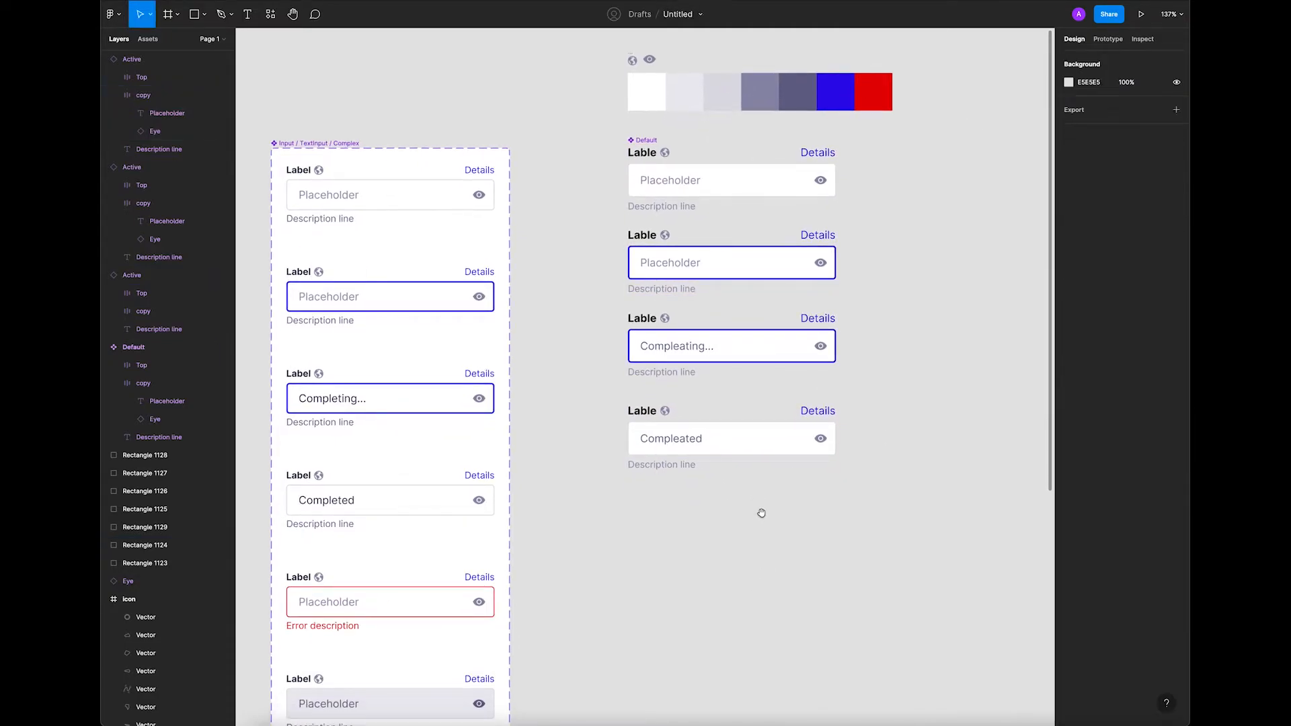
scroll(765, 525, "down", 2)
left_click(751, 403)
left_click_drag(751, 403, 753, 478)
left_click(733, 594)
Recolour the fifth input frame's stroke to D02B20, sampled from the red swatch.
left_click(751, 423)
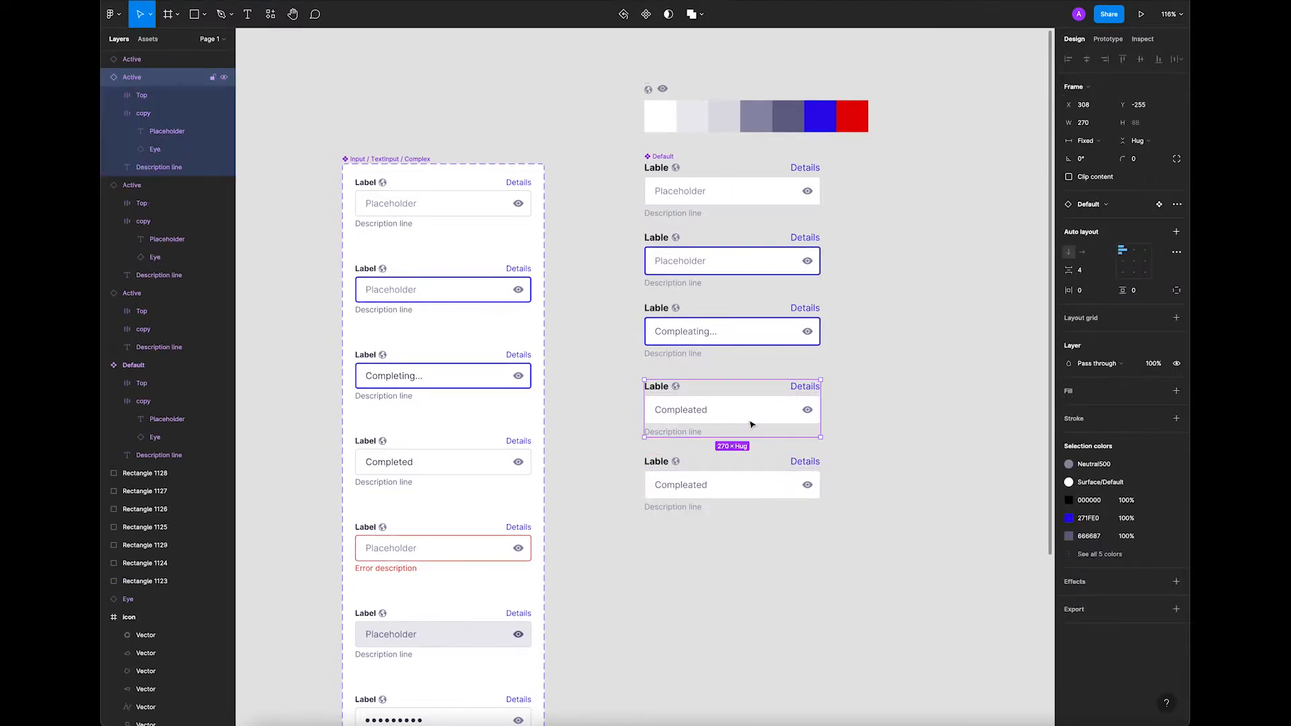
left_click(779, 501)
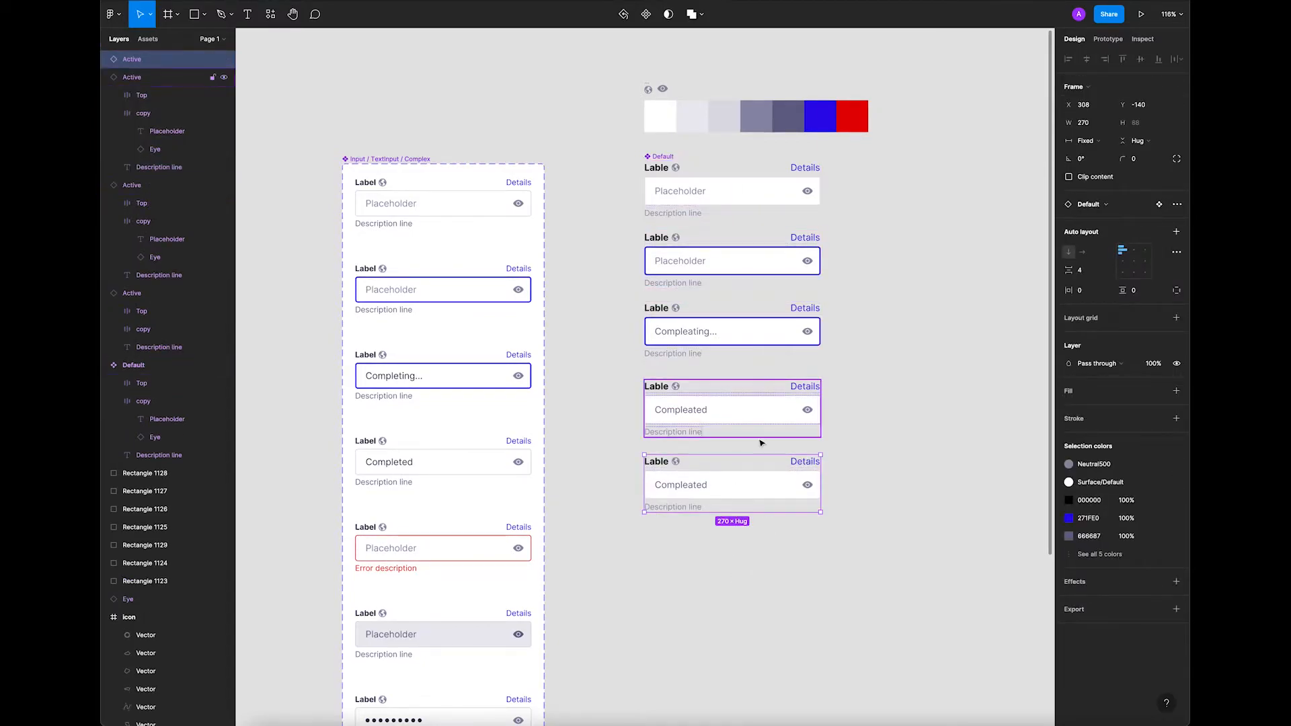
left_click(769, 487)
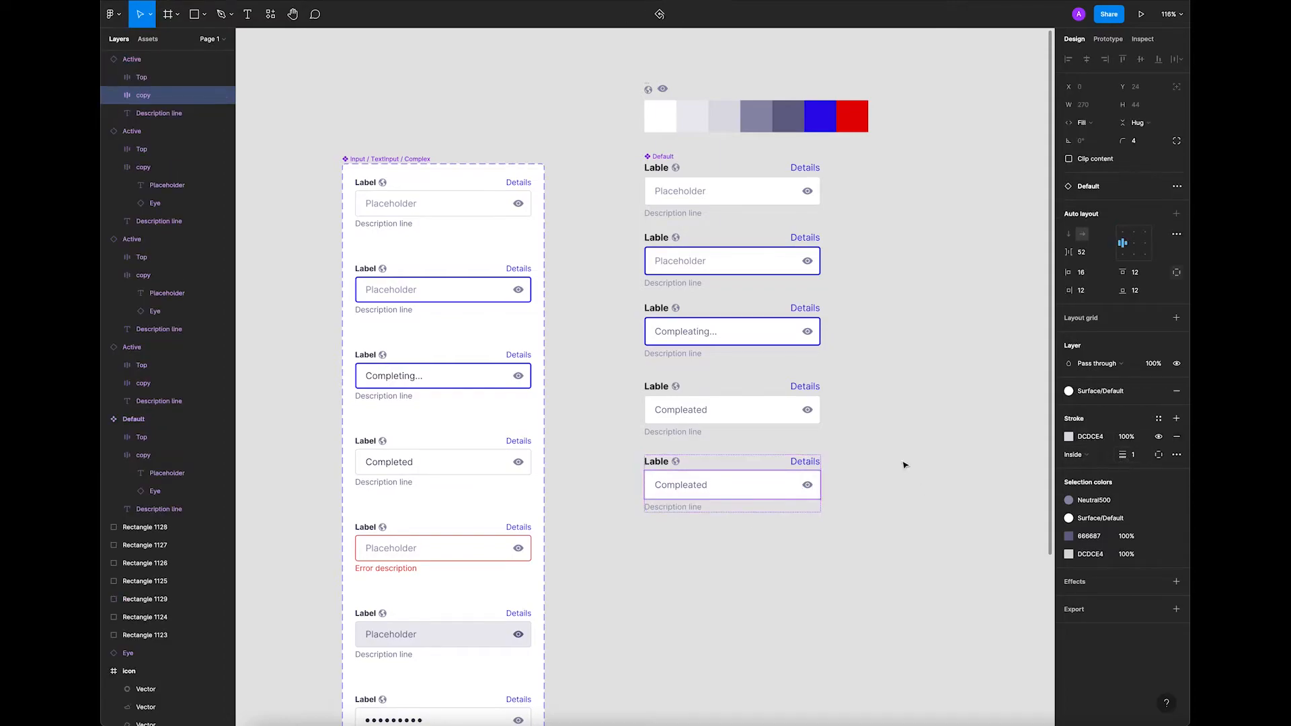
left_click(1069, 437)
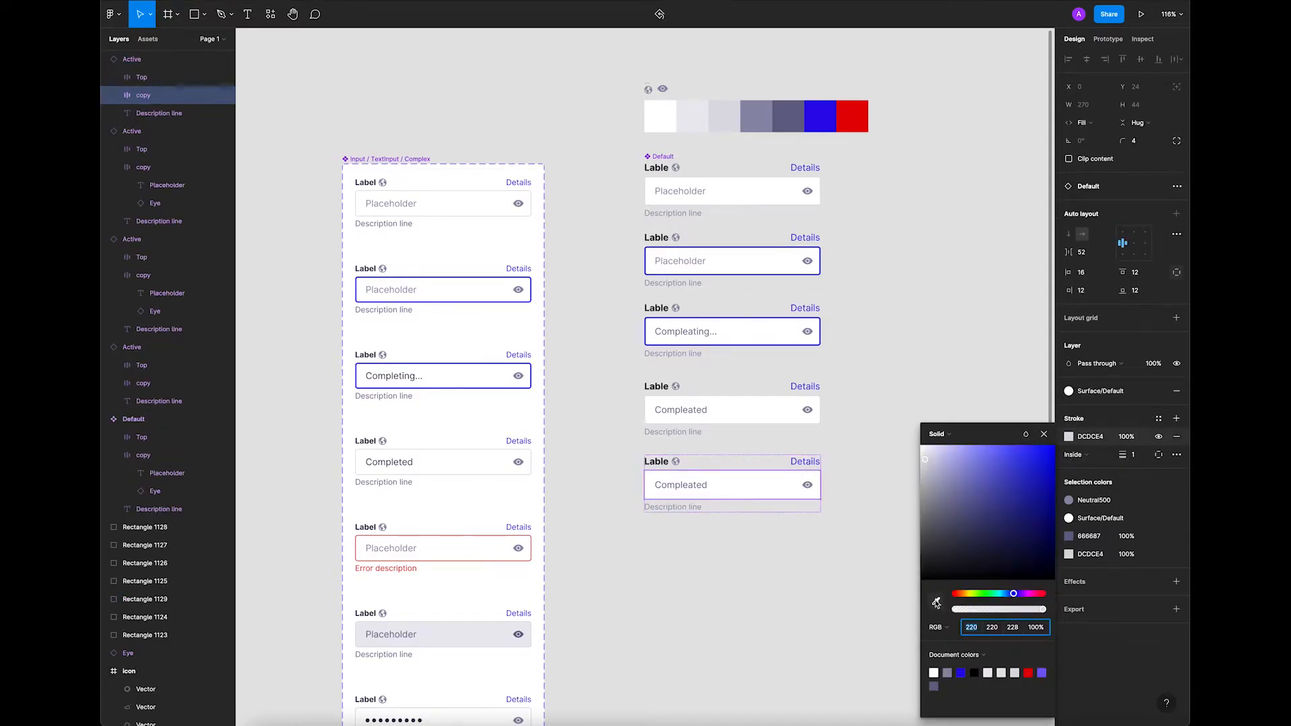
left_click(936, 603)
left_click(851, 118)
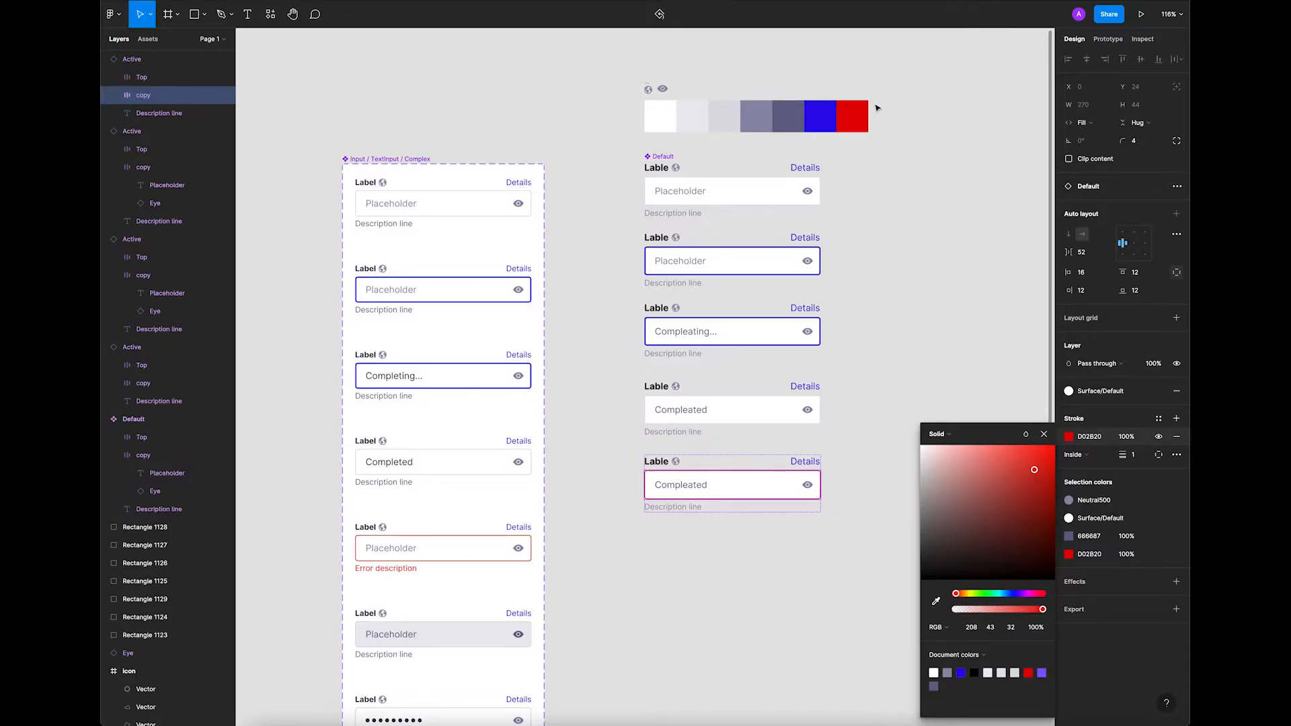
left_click(874, 446)
Change the fifth input's description to "Error description" and fill it with the red sampled from the last swatch.
left_click(680, 508)
double_click(680, 509)
key("BackSpace")
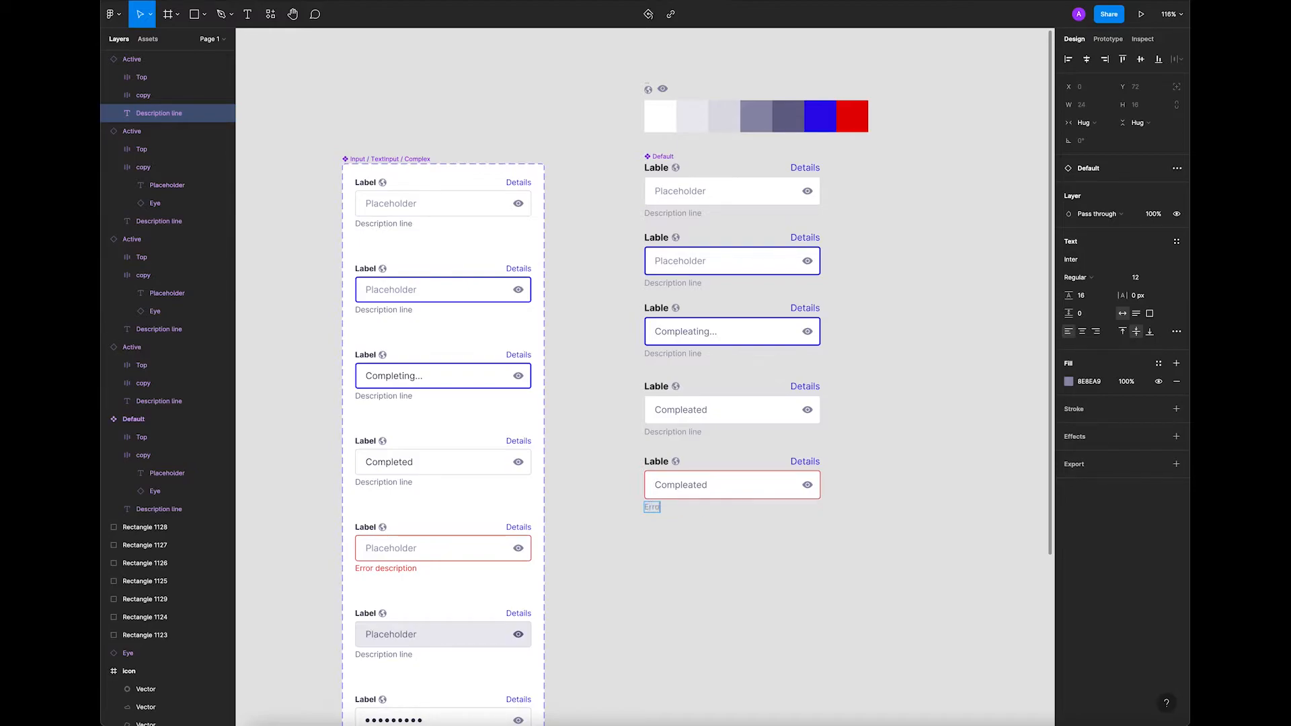
type("Error description")
key("Escape")
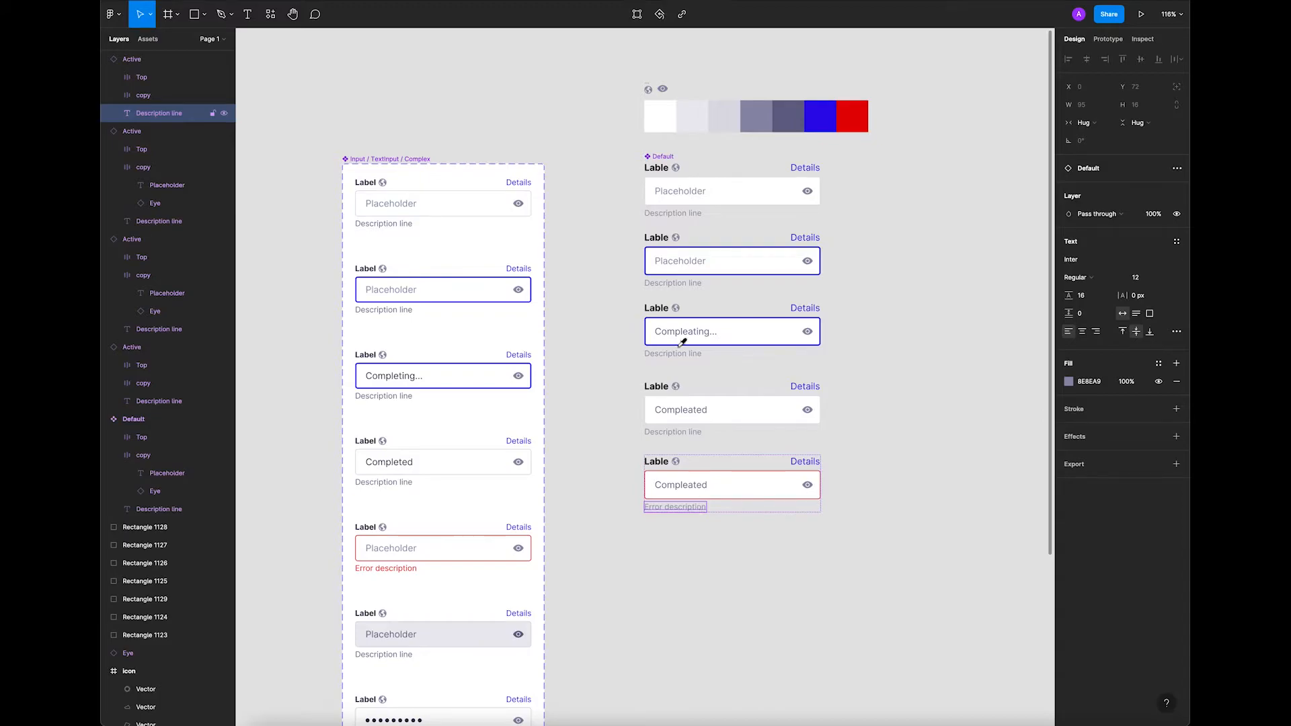
left_click(864, 114)
left_click(861, 493)
Duplicate the red error input below itself as the sixth input.
scroll(773, 521, "down", 1)
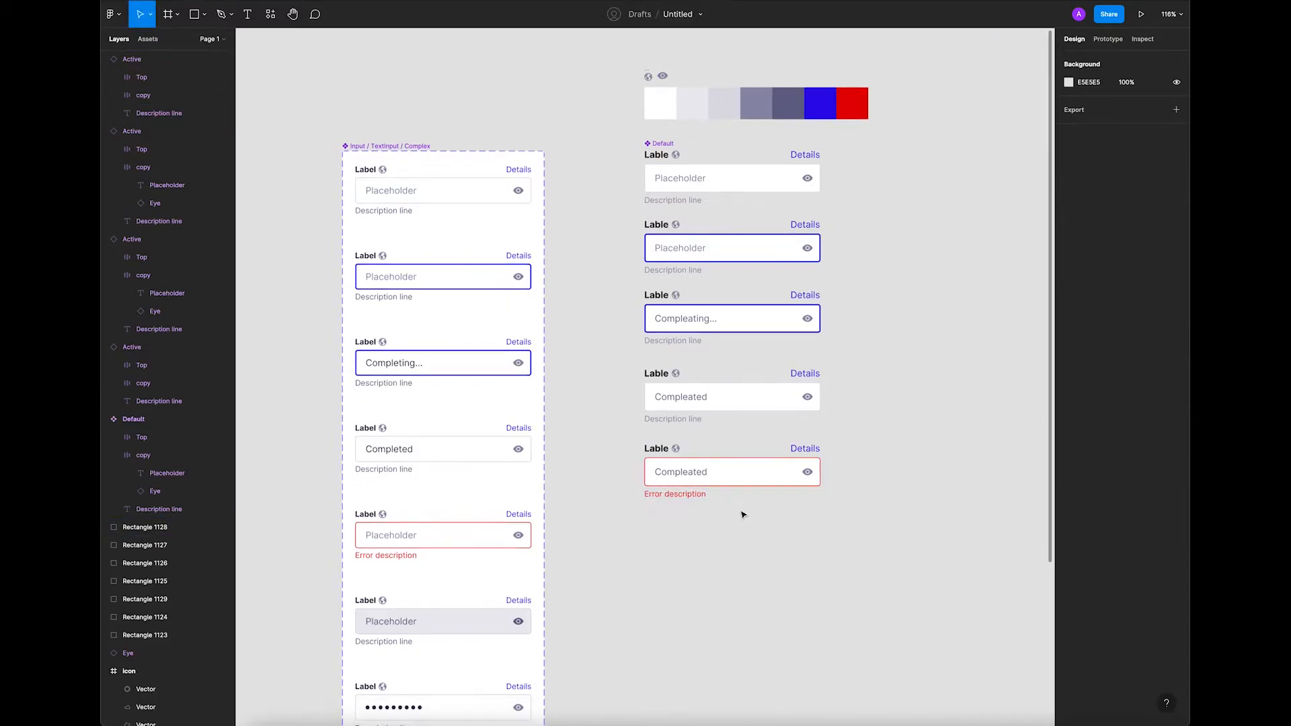
left_click_drag(743, 470, 743, 552)
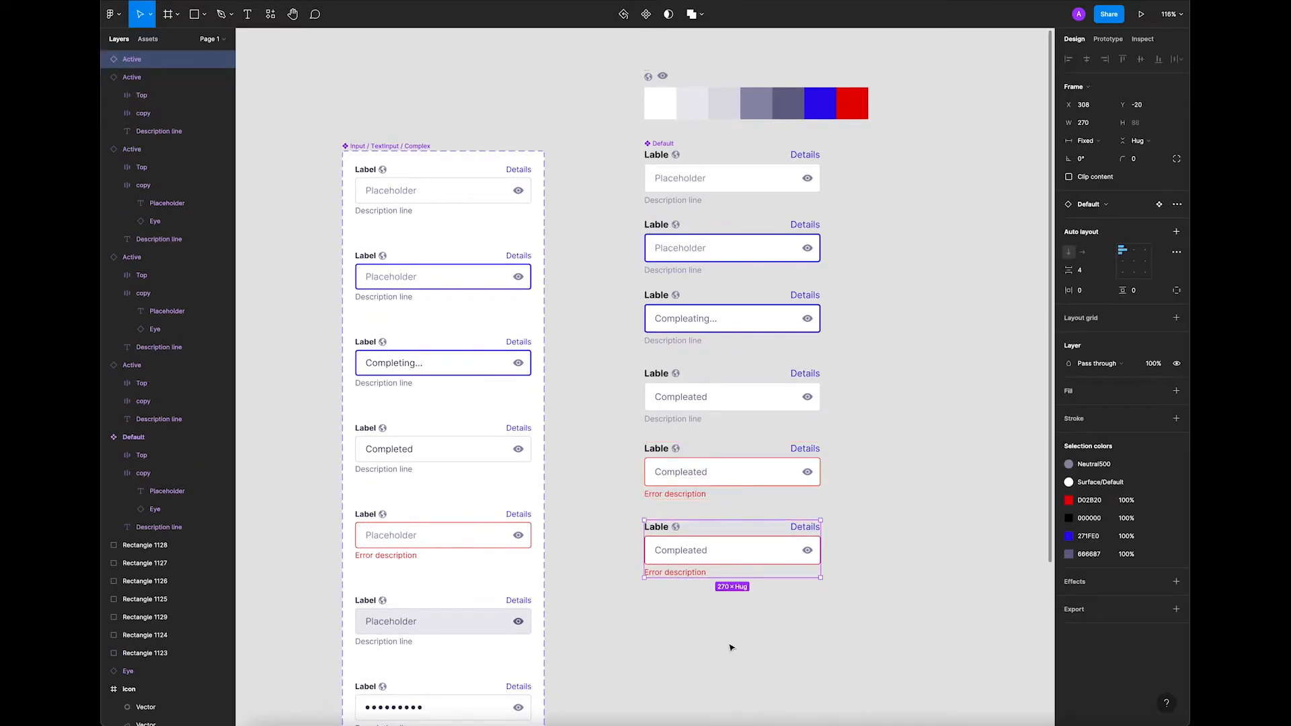
Change the sixth input's field text to "Placeholder".
left_click(720, 603)
double_click(701, 551)
type("p")
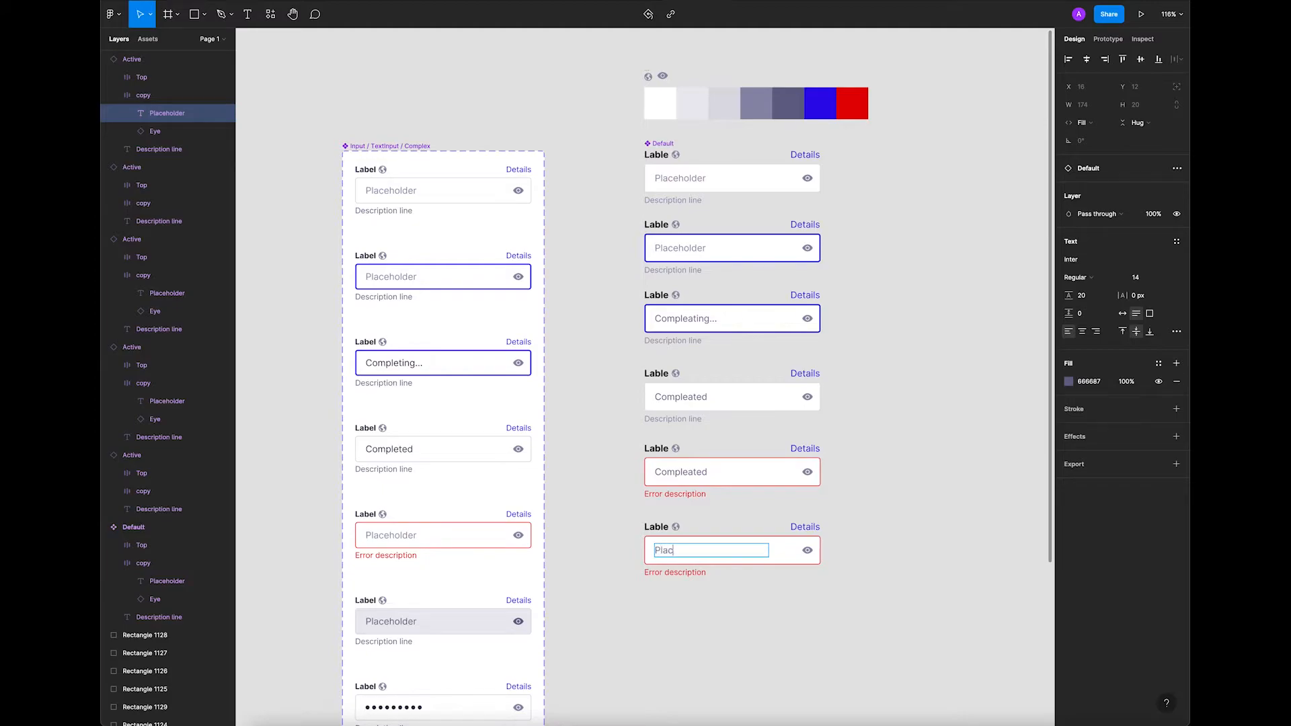
left_click(802, 618)
Fill the sixth input's field frame with DCDCE4, sampled from the third swatch.
left_click(791, 551)
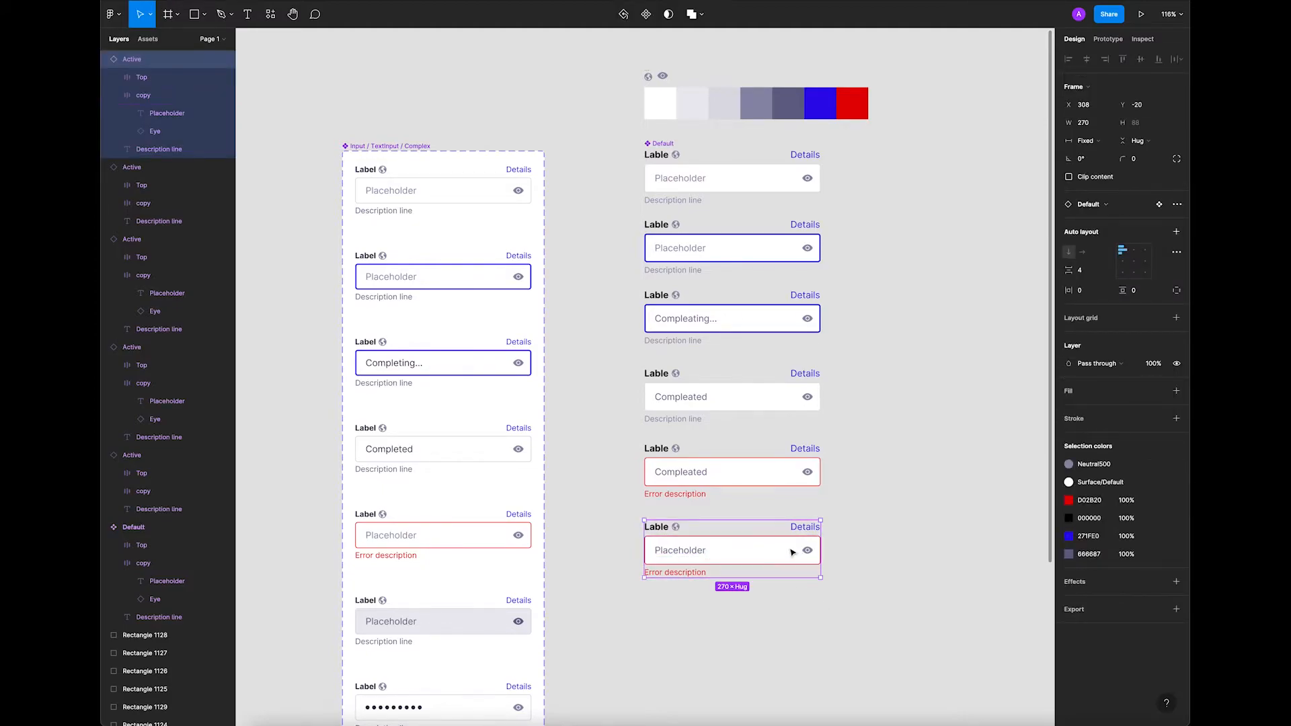
left_click(799, 557)
key("i")
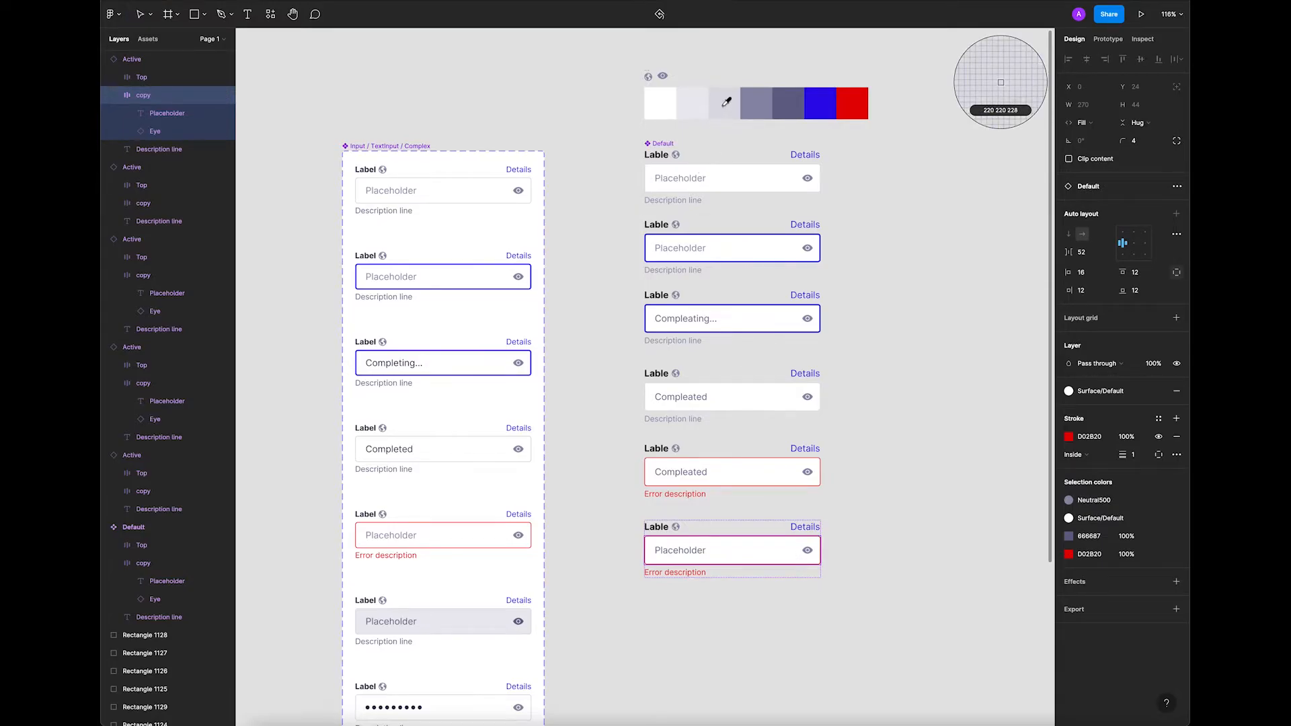
left_click(725, 105)
left_click(900, 597)
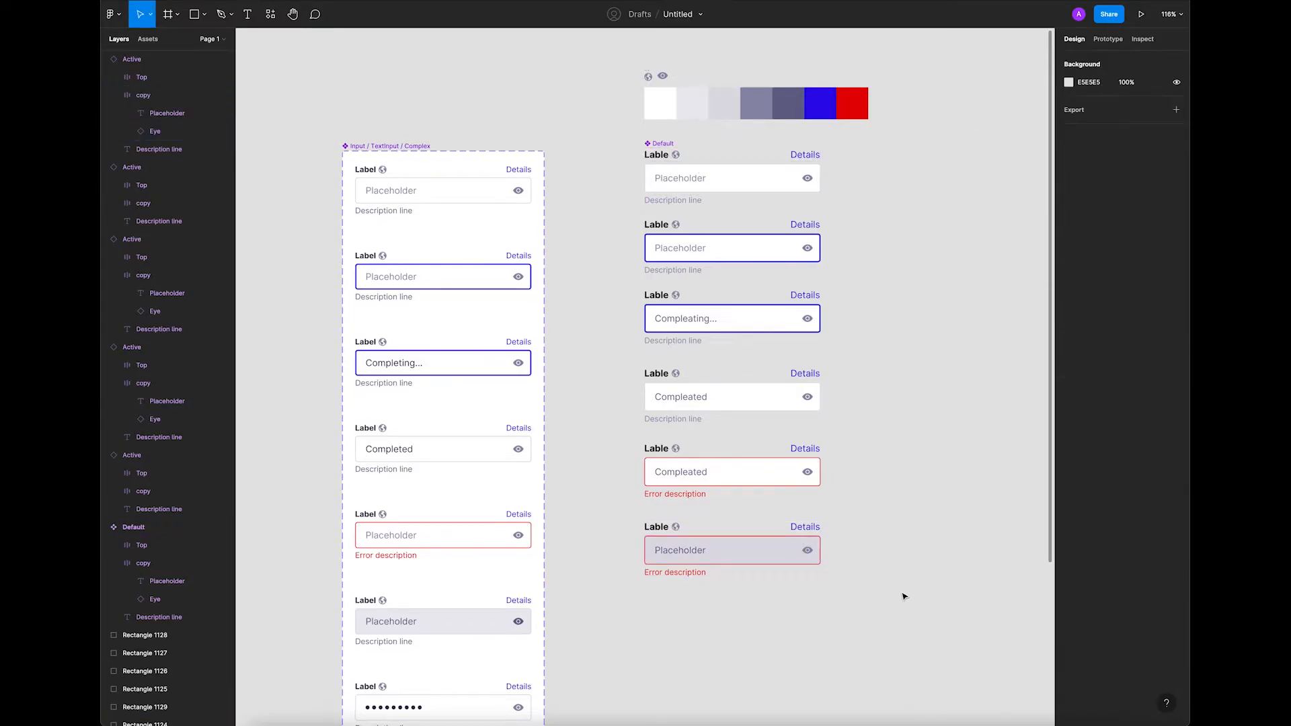
Recolour the sixth input frame's stroke to DCDCE4, sampled from the third swatch.
double_click(772, 549)
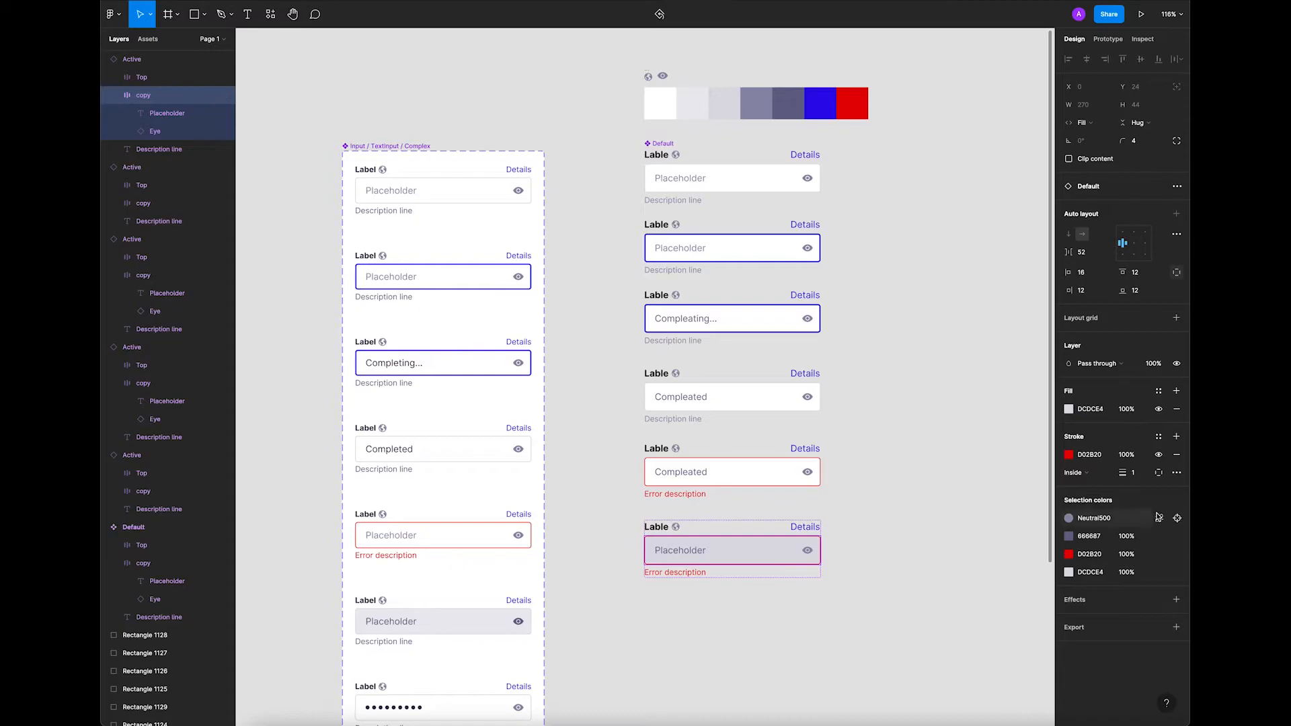
left_click(1070, 456)
left_click(935, 601)
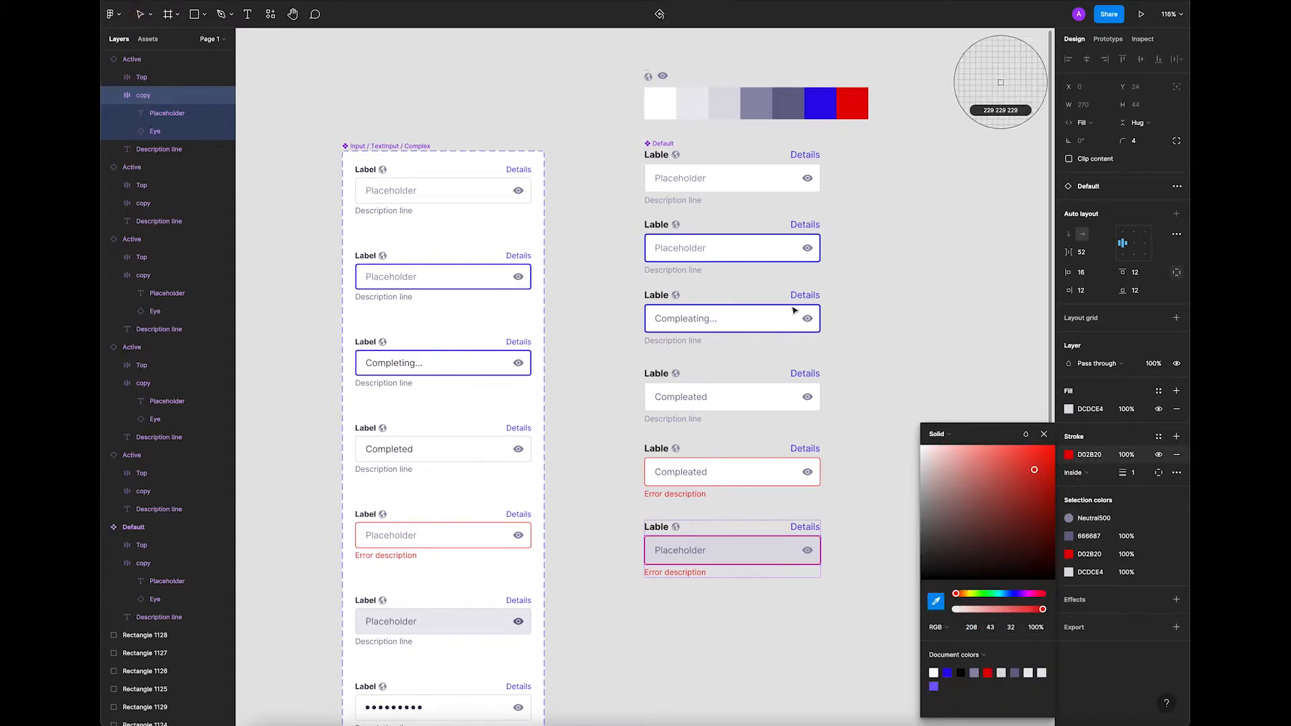
left_click(731, 98)
left_click(738, 660)
Replace the sixth input's description text with "Description line", copied from the fourth input.
double_click(675, 573)
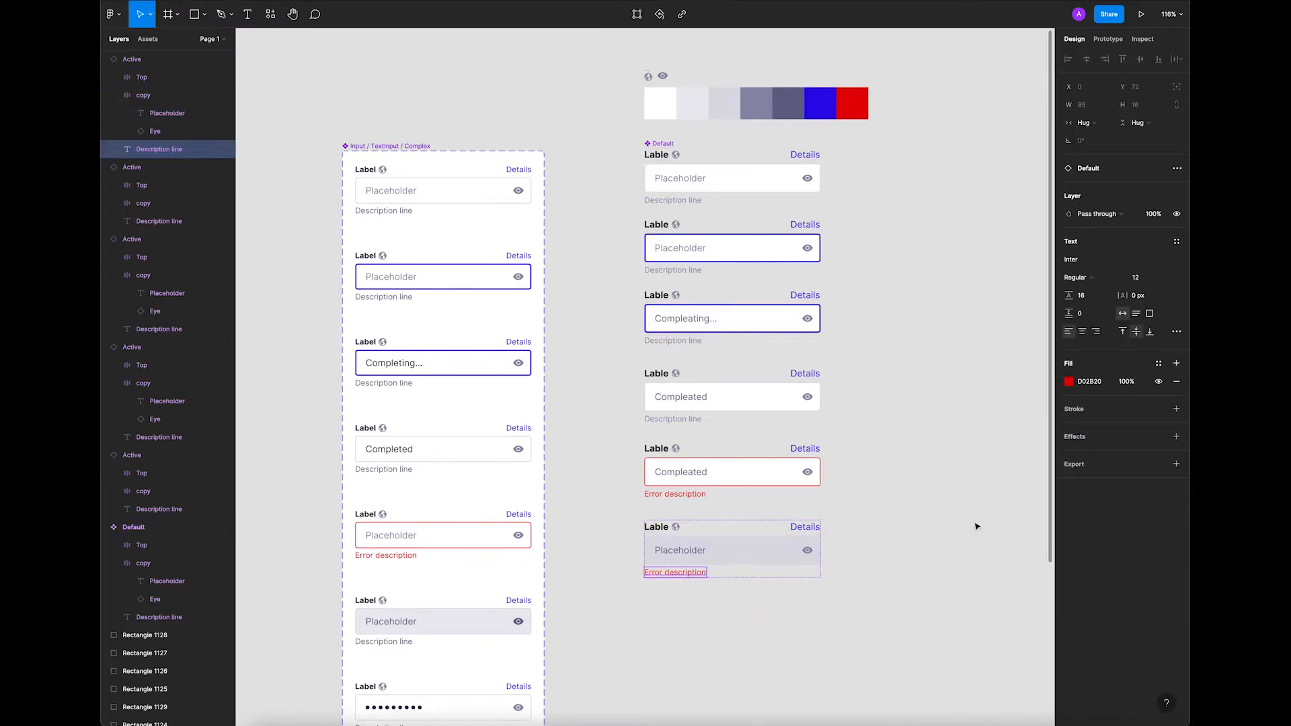
double_click(673, 418)
key("super+c")
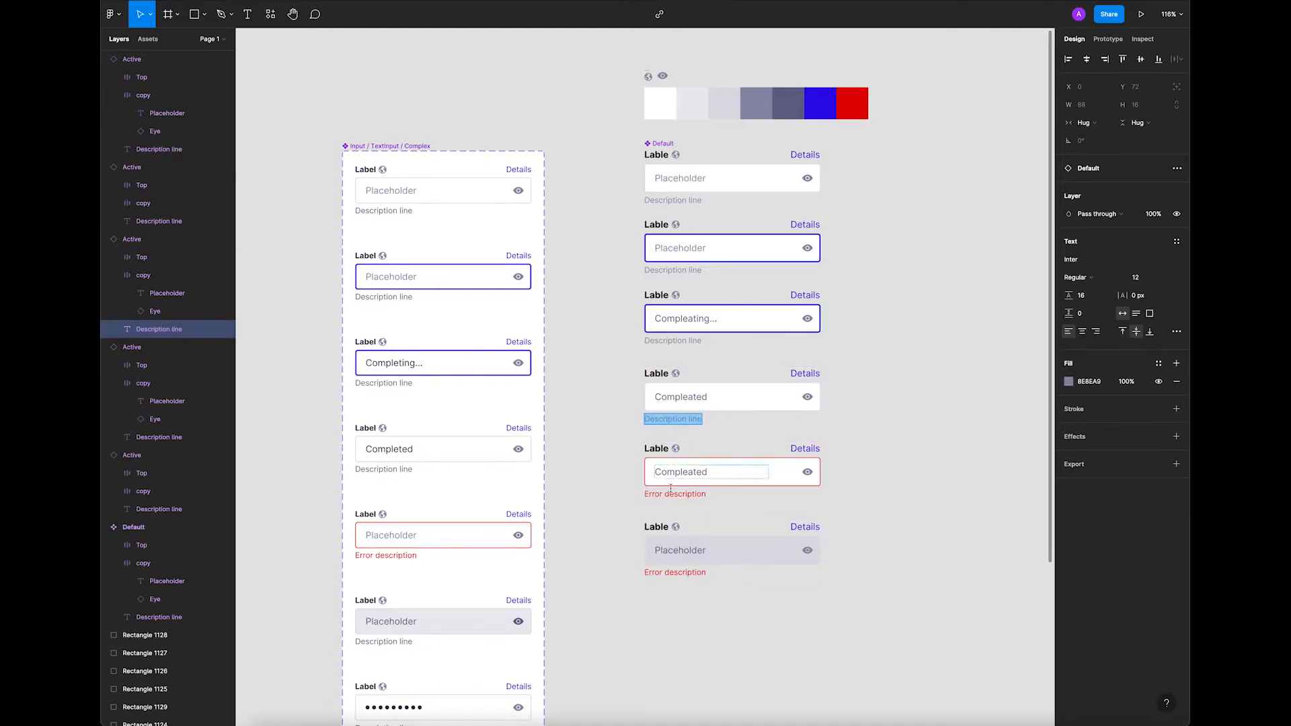
triple_click(680, 572)
key("super+v")
left_click(715, 624)
Recolour the sixth input's description text with the grey-purple sampled from the fourth swatch.
left_click(695, 574)
key("i")
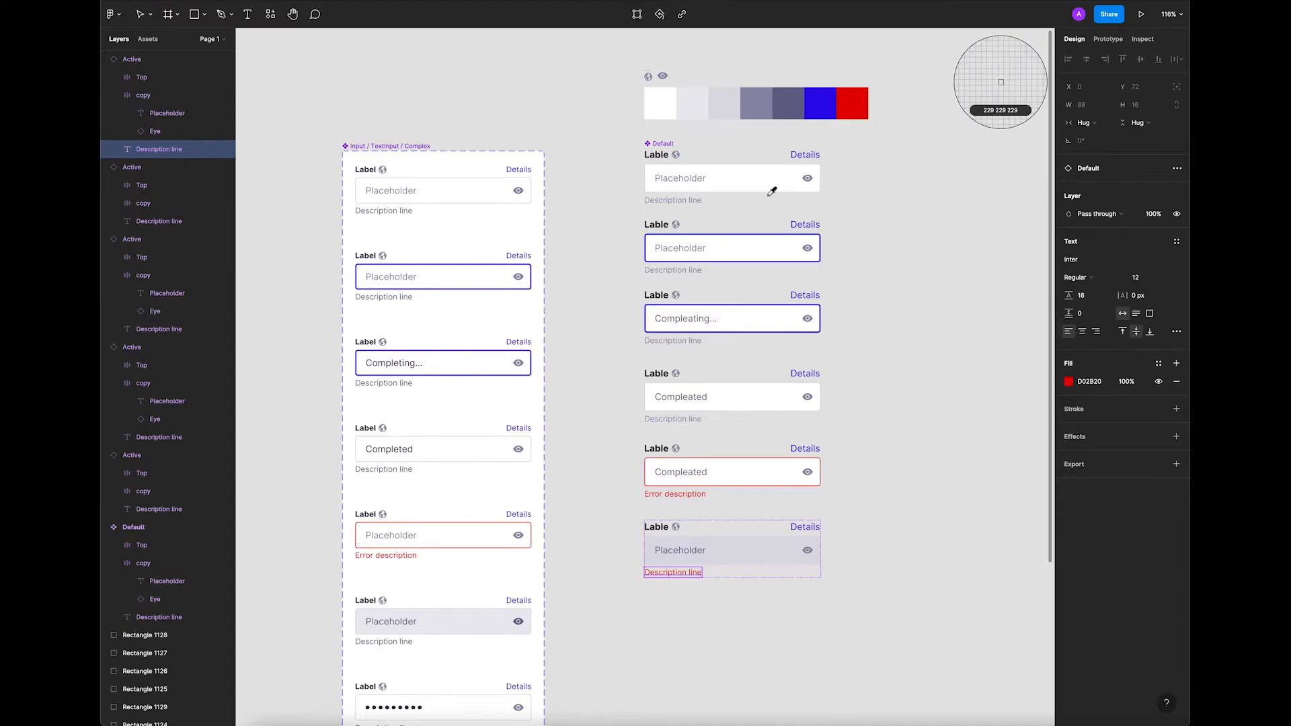
left_click(756, 102)
left_click(680, 624)
Try the fourth swatch's colour as the sixth input frame's fill, and undo it.
scroll(679, 624, "down", 2)
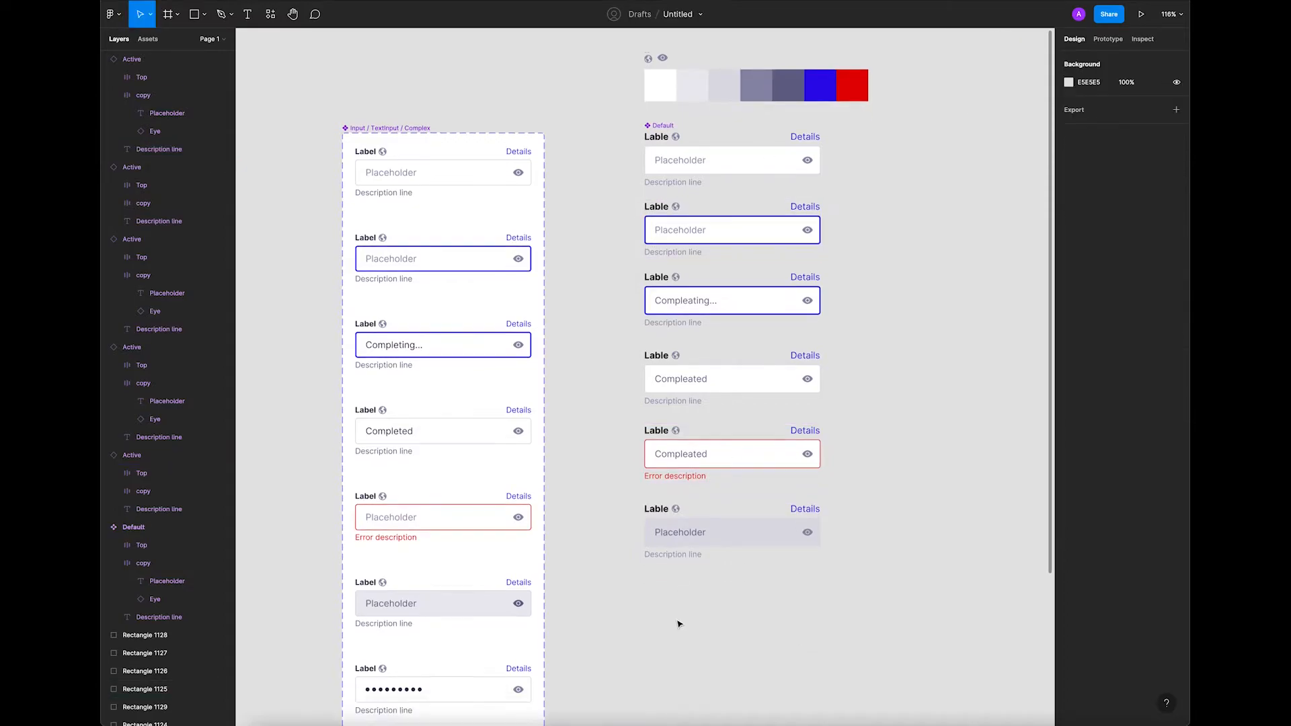
scroll(728, 578, "down", 1)
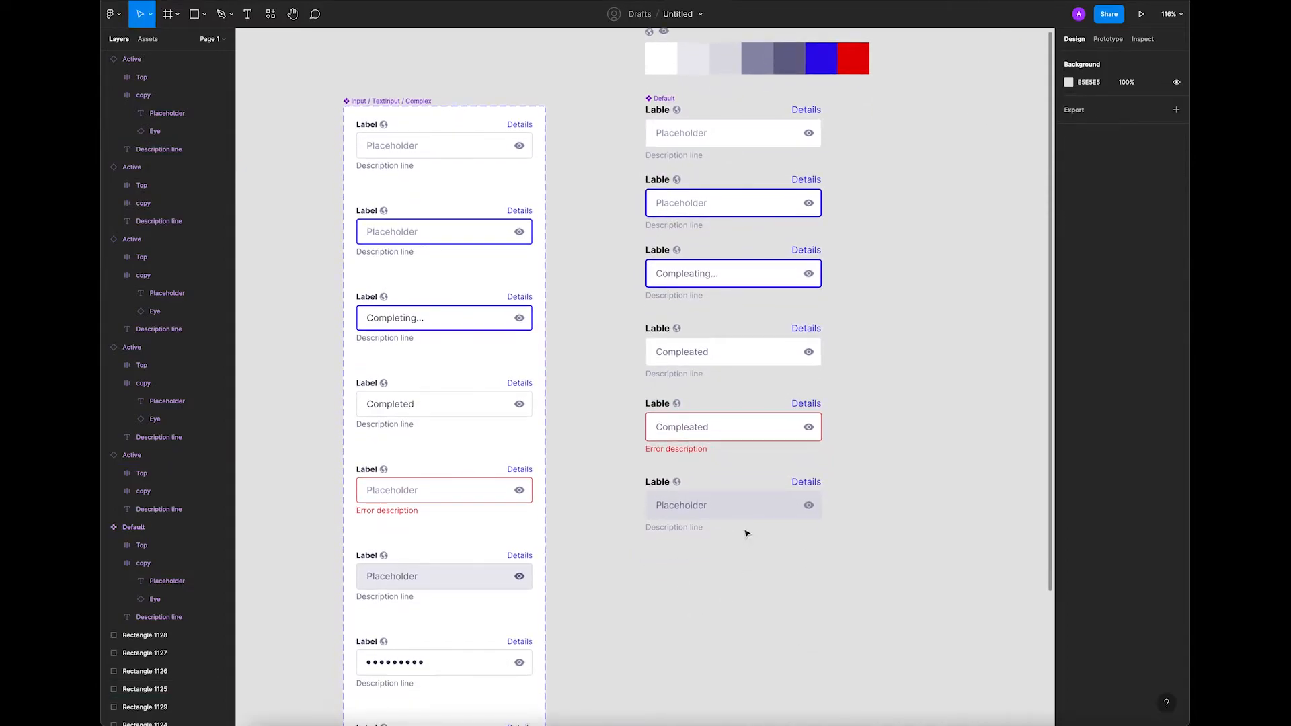
left_click(765, 511, "super")
key("i")
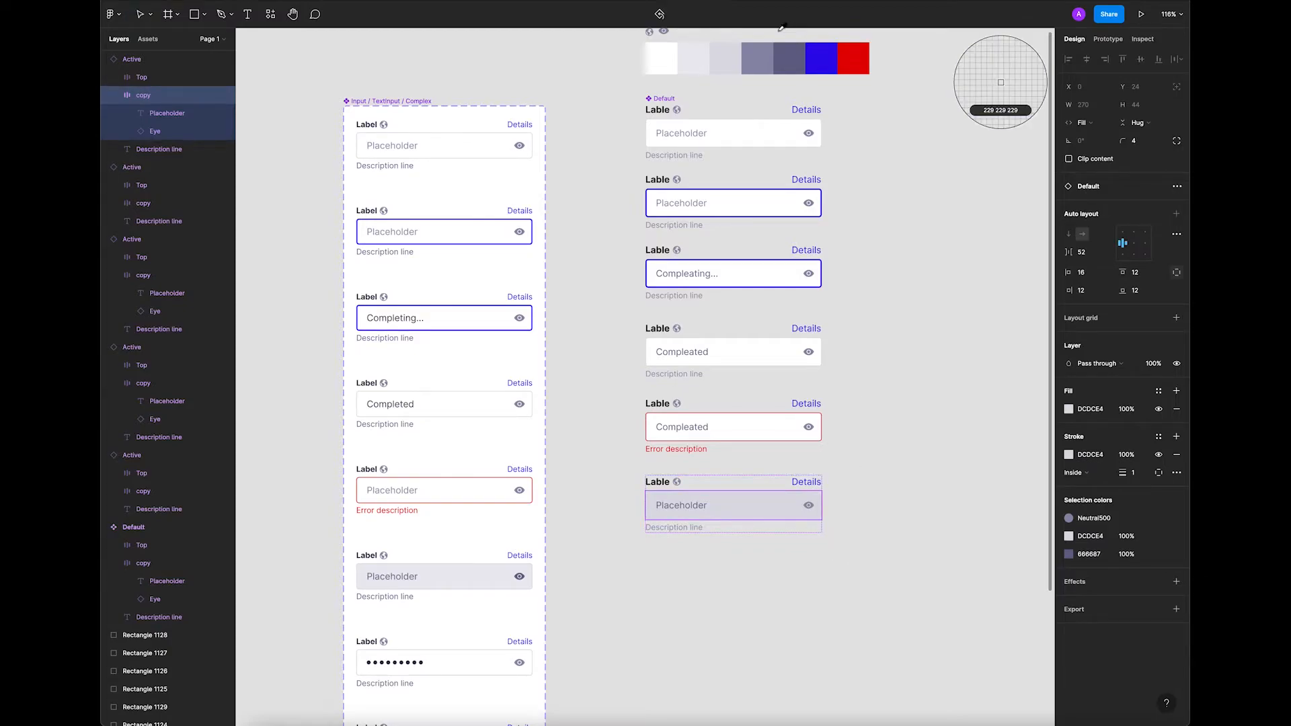
left_click(757, 56)
key("super+z")
left_click(760, 645)
Duplicate the greyed-out sixth input below itself as the seventh input.
scroll(743, 583, "down", 2)
scroll(745, 558, "down", 1)
scroll(740, 537, "down", 1)
left_click(702, 444)
left_click_drag(737, 444, 729, 521)
left_click(702, 628)
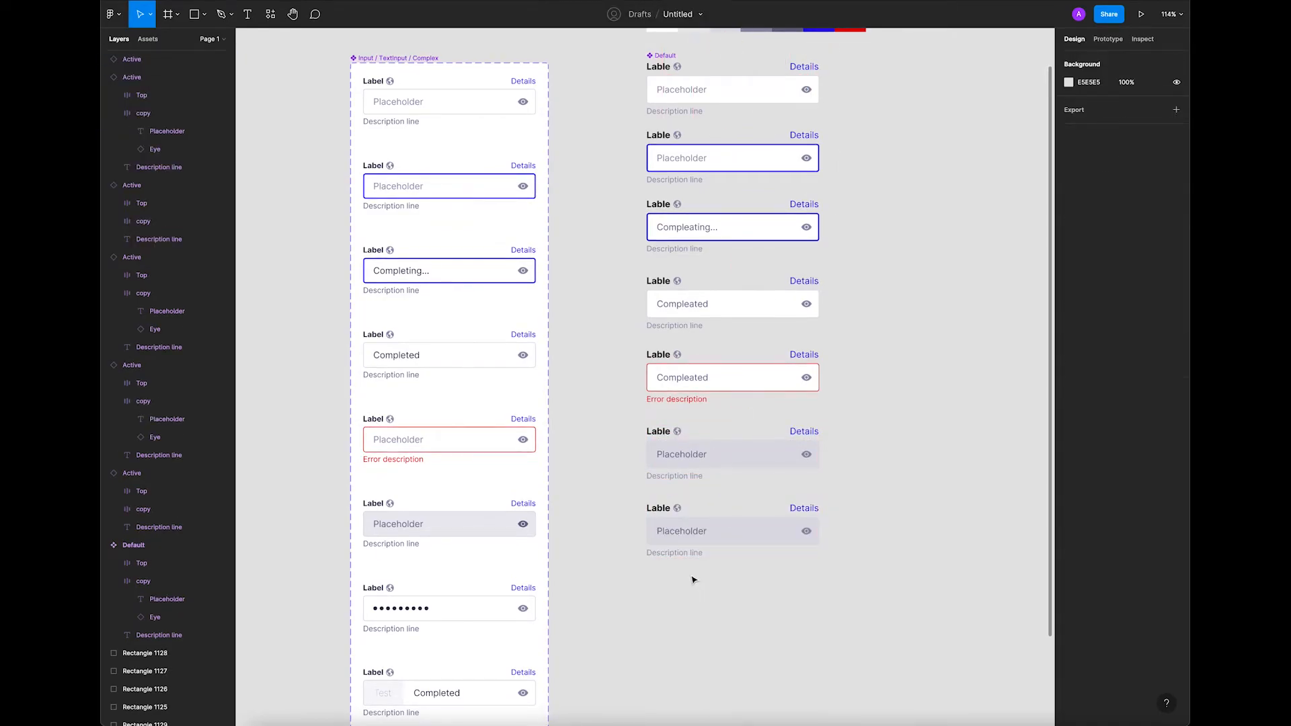
Draw a small 5 × 5 circle with the Ellipse tool below the seventh input's description.
scroll(715, 568, "up", 5)
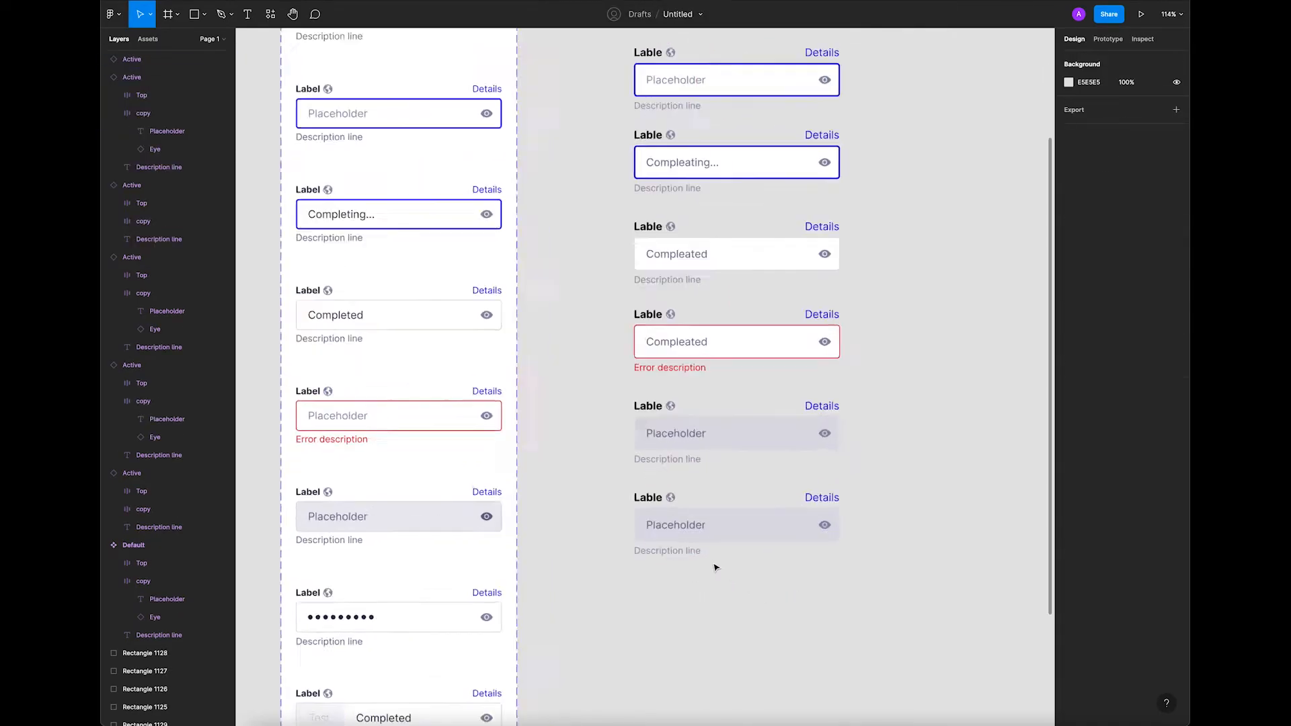
scroll(733, 540, "down", 1)
scroll(733, 540, "down", 1)
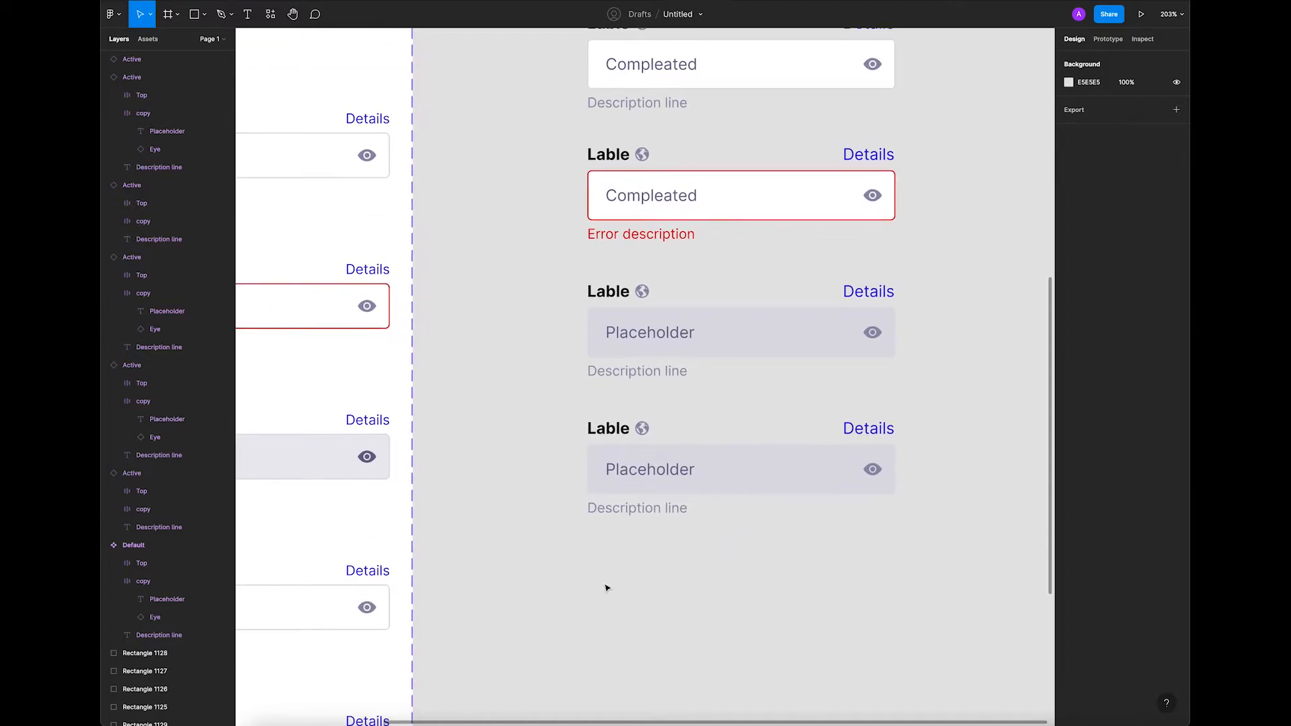
left_click(204, 14)
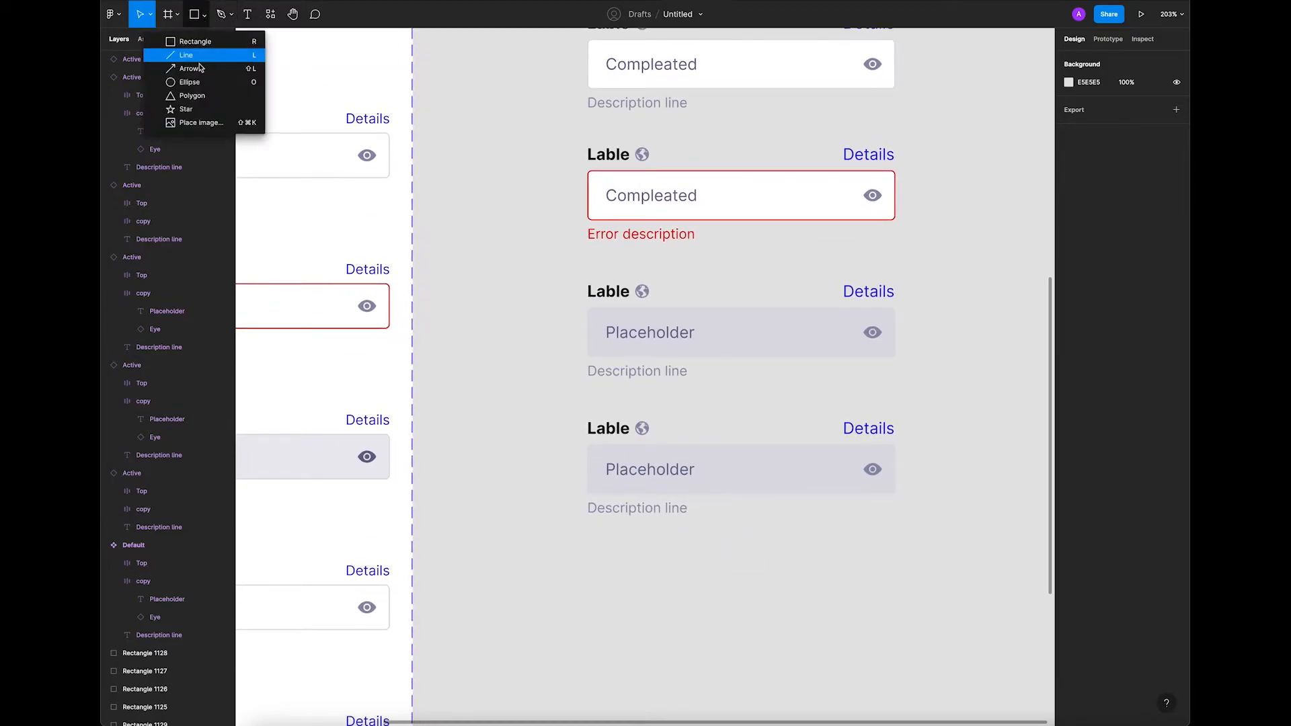
left_click(191, 82)
left_click_drag(612, 560, 614, 567)
left_click(612, 564)
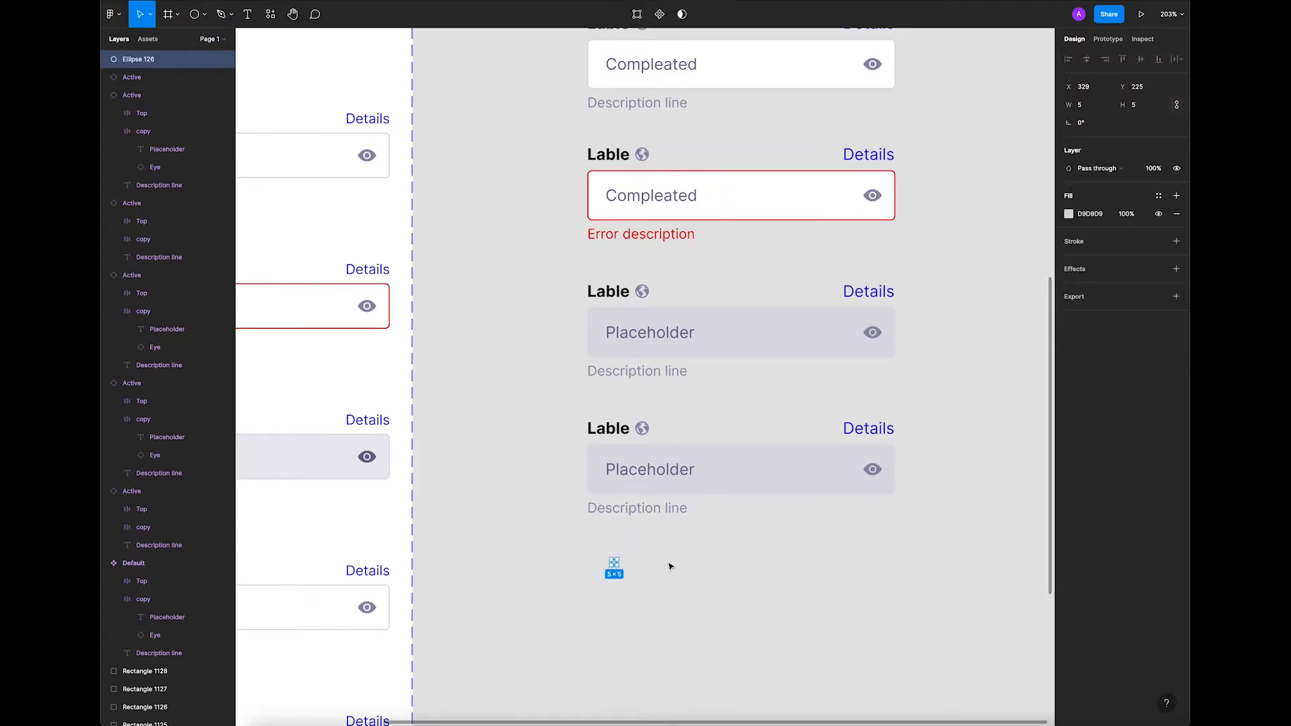
left_click(620, 577)
Fill the small circle with black (000000), sampled from the "Lable" text.
scroll(613, 572, "up", 3)
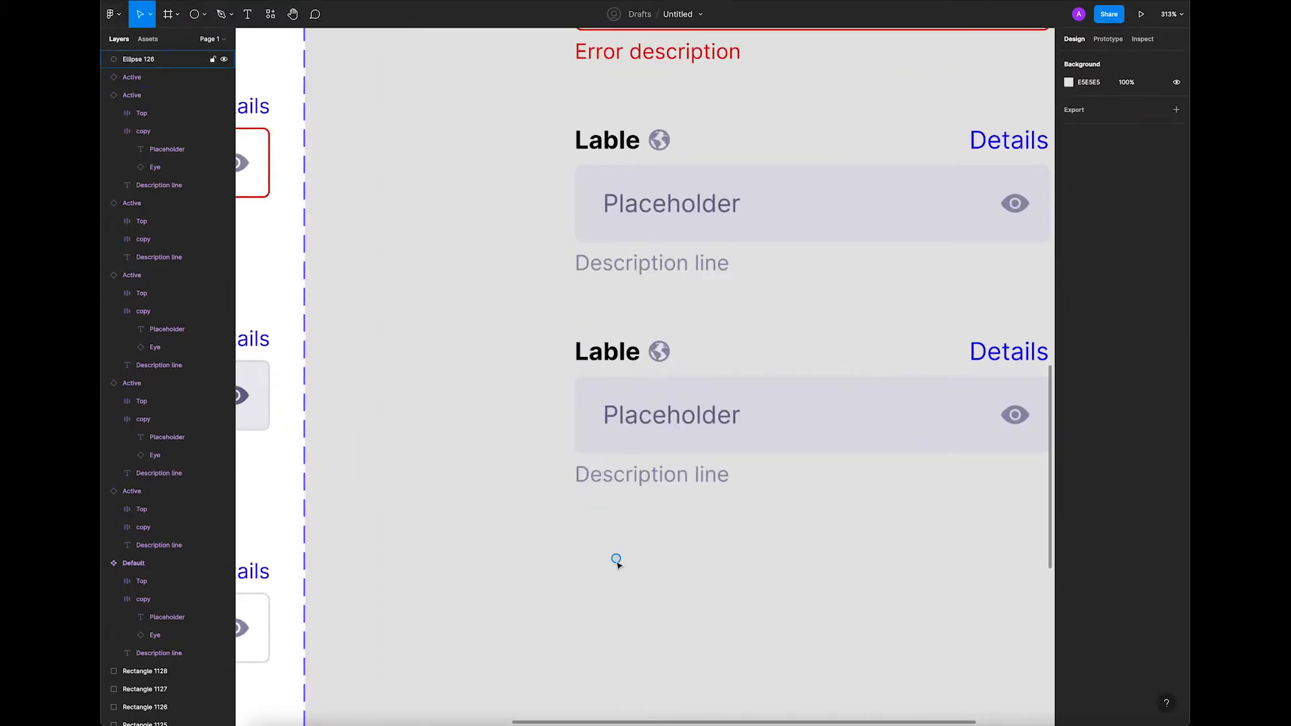
left_click(616, 559)
key("i")
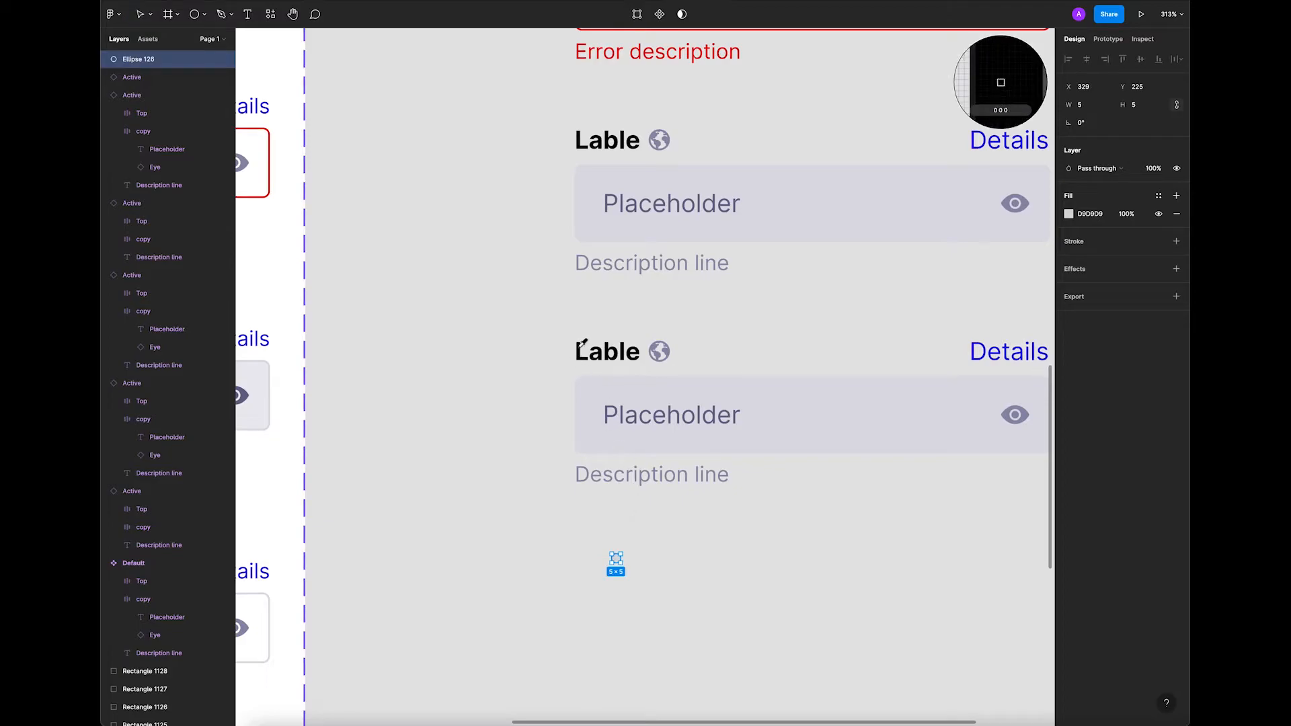
left_click(576, 357)
Duplicate the black circle into a horizontal row of eight dots spaced 4 apart.
left_click_drag(615, 561, 662, 561, "alt")
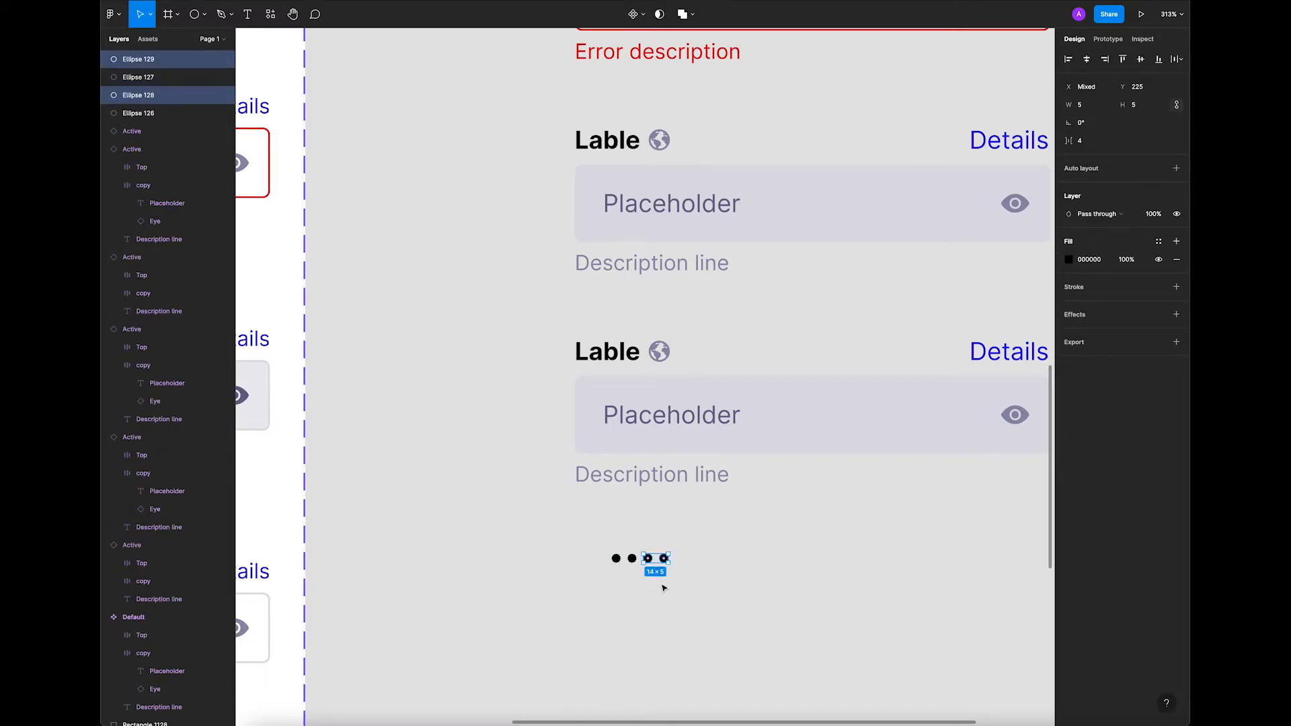
key("ctrl+d")
key("ctrl+d")
Frame all eight dots together and name the frame "Hide pass".
left_click_drag(591, 598, 783, 545)
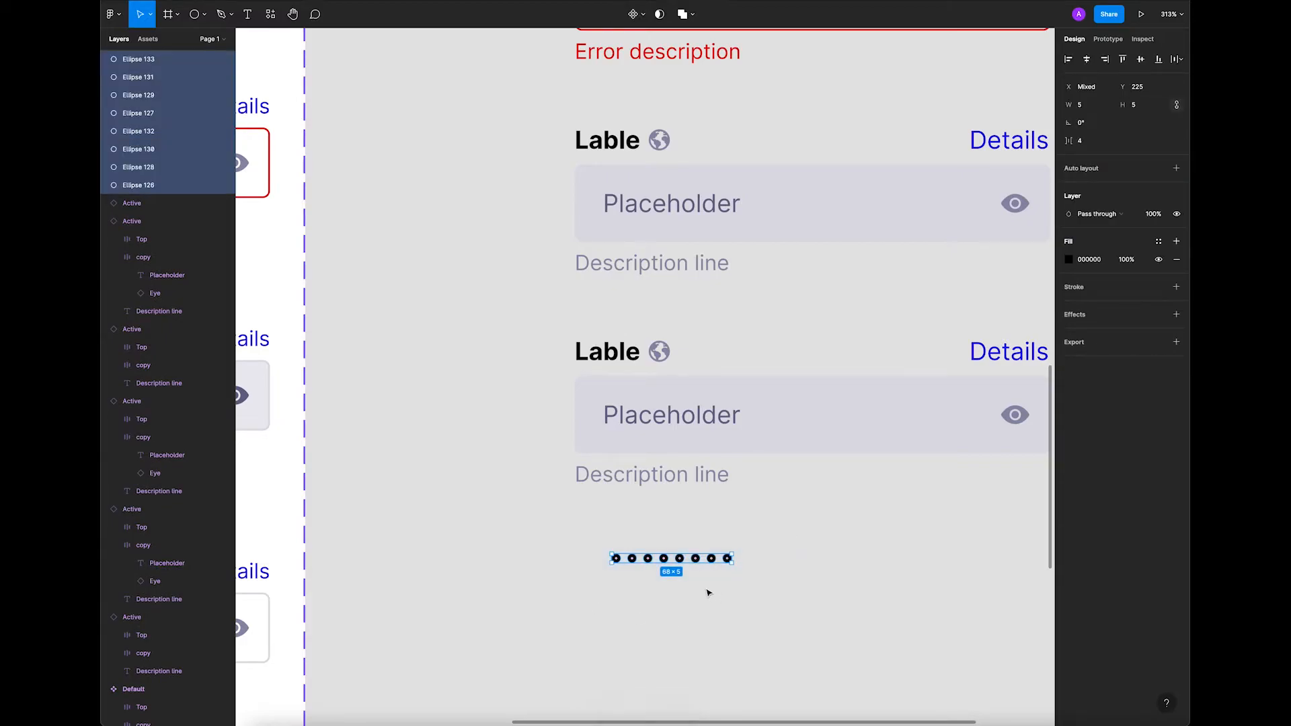
key("ctrl+alt+g")
double_click(134, 60)
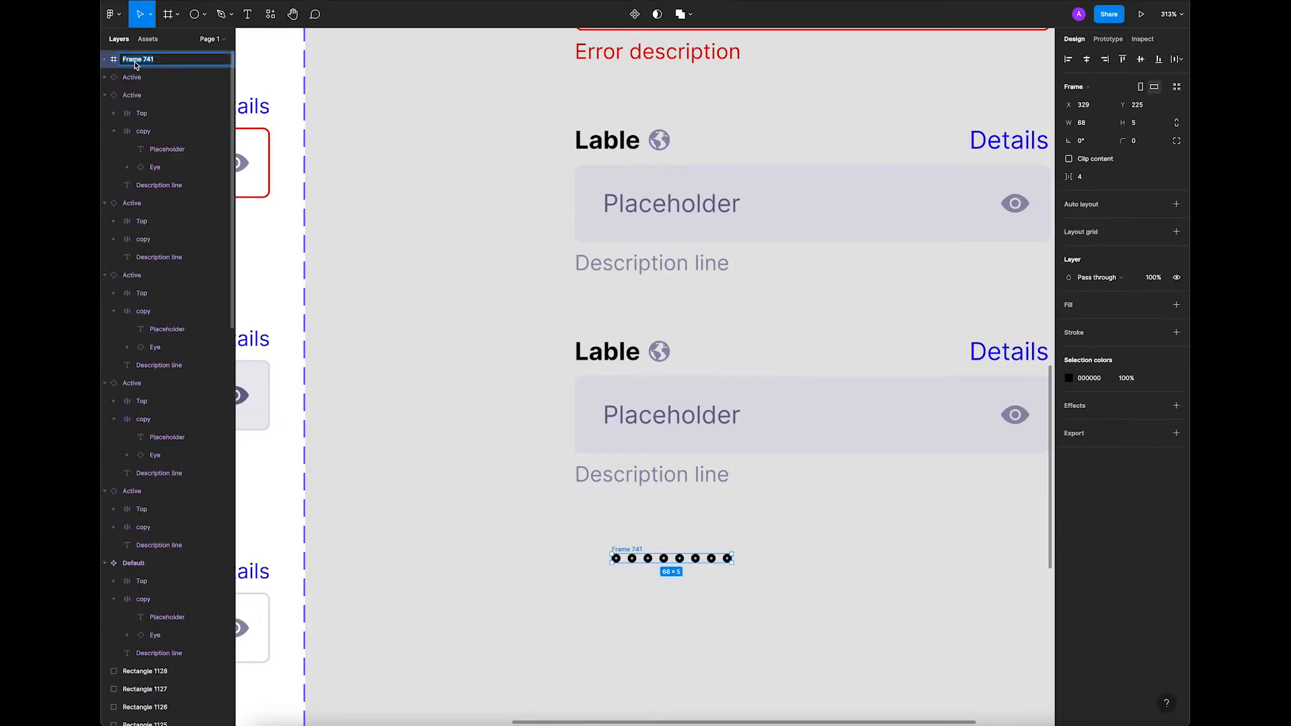
type("Hide pass")
left_click(617, 588)
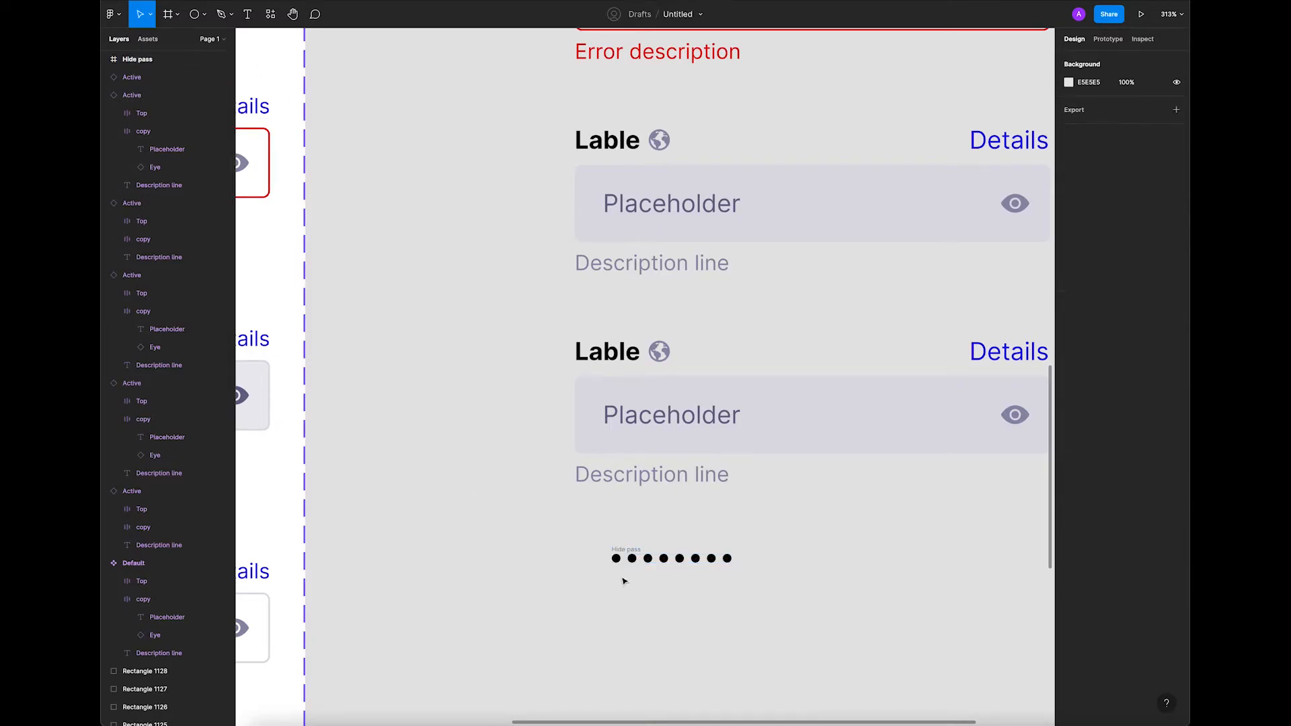
Move the "Hide pass" dots just below the seventh input and detach that input from its component.
left_click_drag(639, 558, 730, 530)
scroll(636, 519, "down", 3)
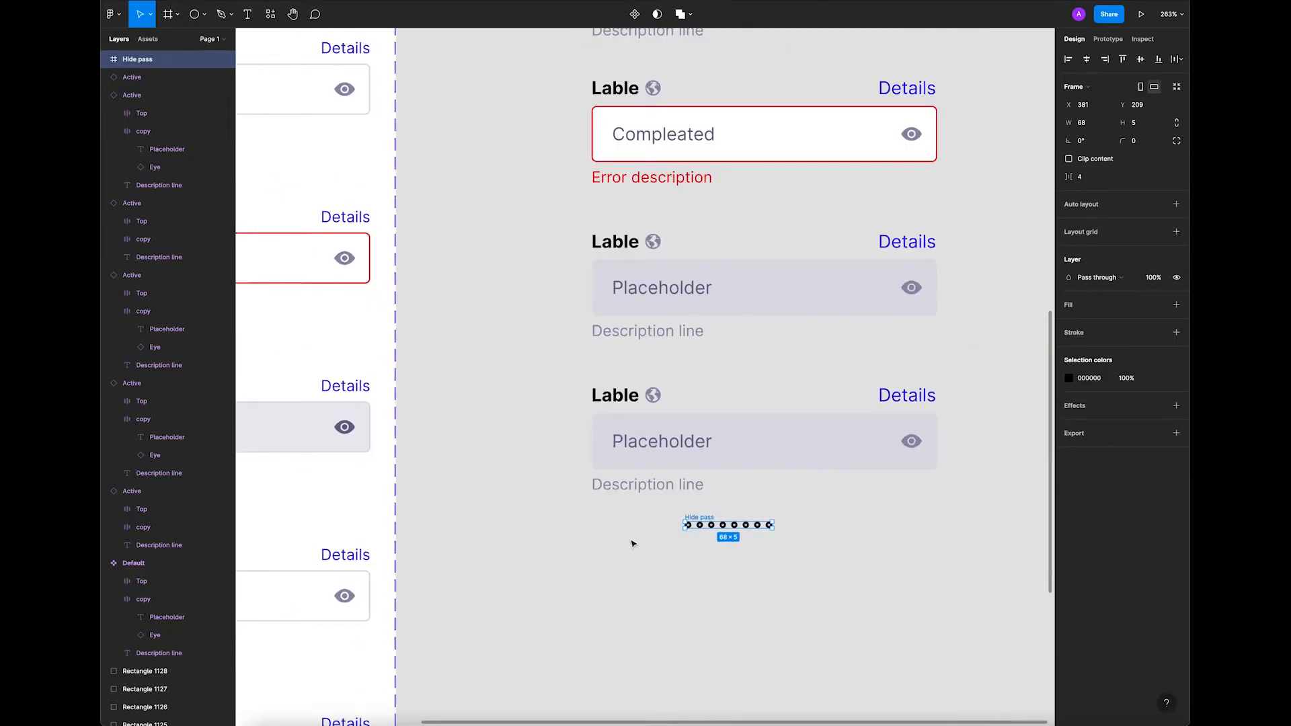
left_click(628, 553)
left_click(693, 446)
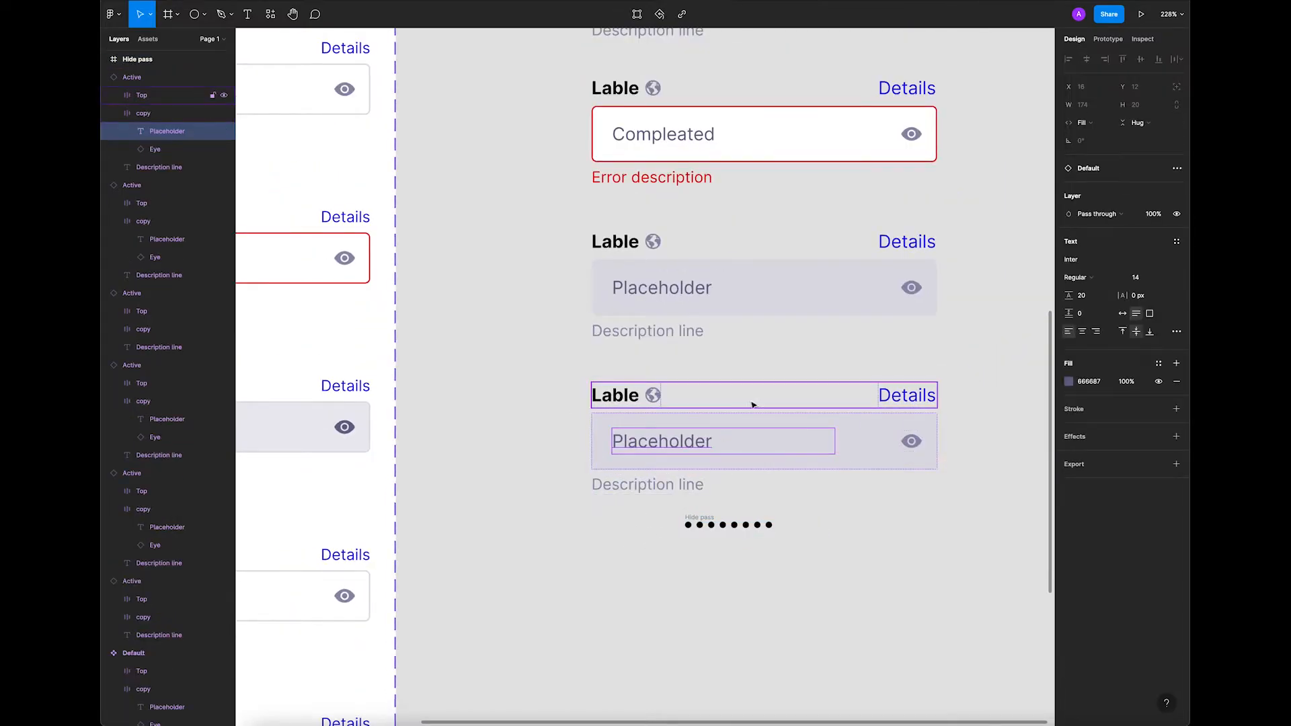
left_click(536, 421)
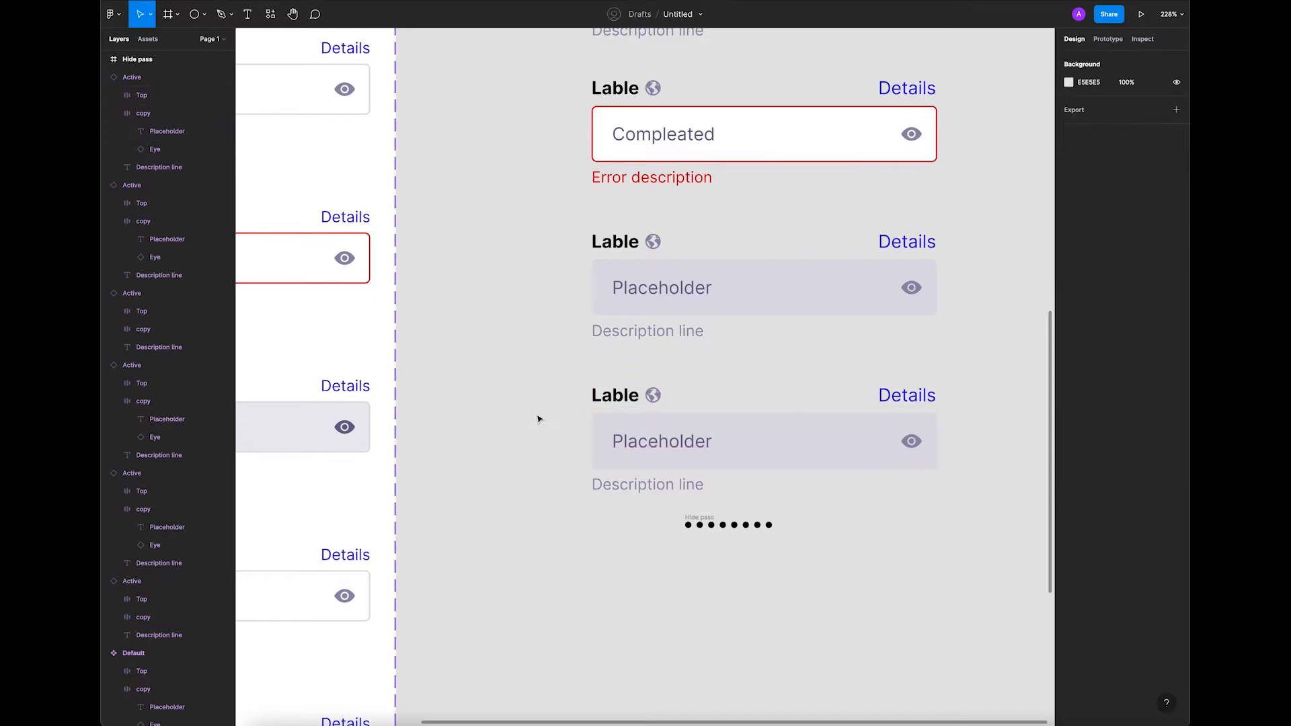
left_click(706, 441)
left_click(504, 418)
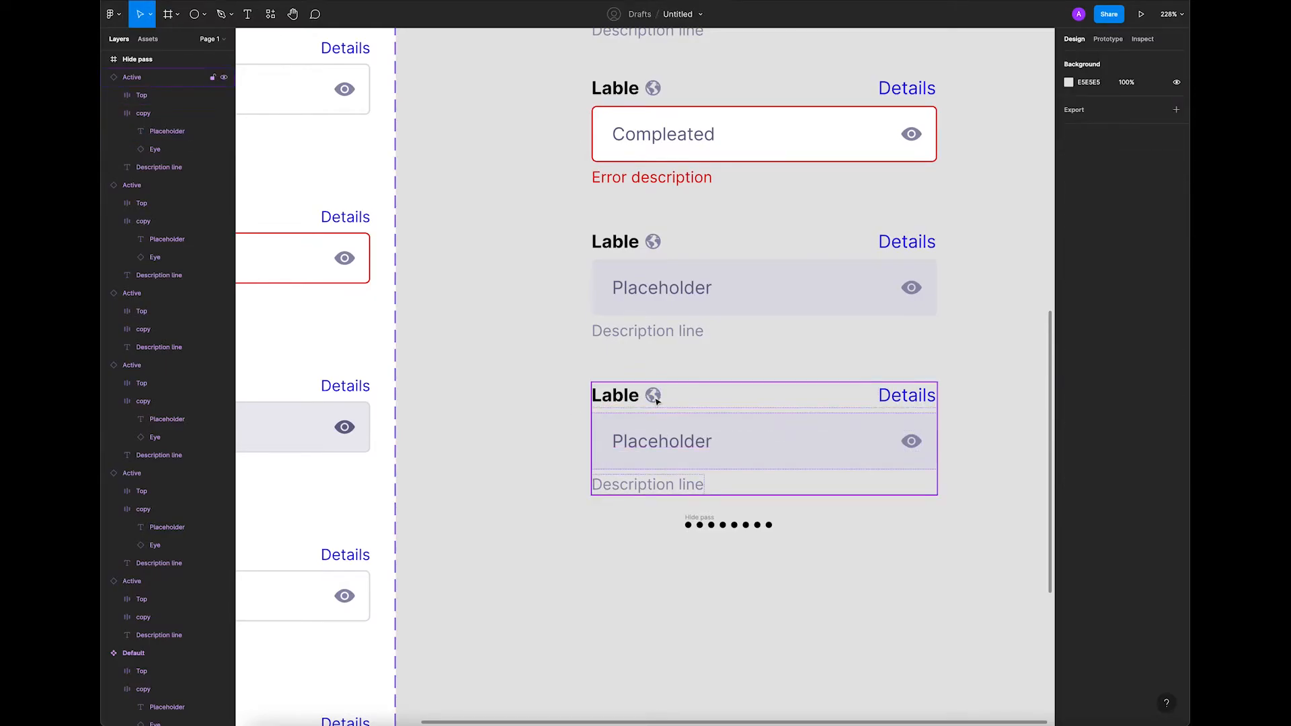
right_click(656, 401)
key("Escape")
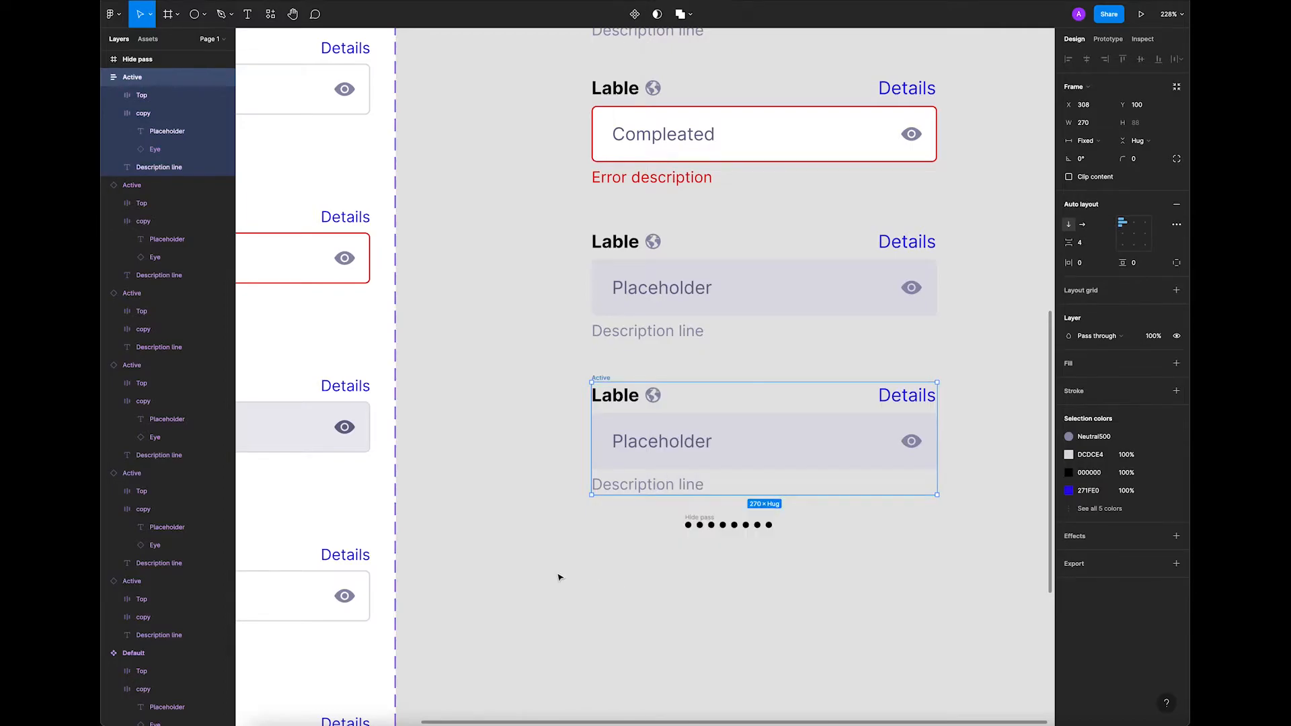
left_click(560, 577)
Place the "Hide pass" dots inside the seventh input's field and delete its "Placeholder" text.
left_click_drag(733, 525, 740, 465)
left_click(811, 447)
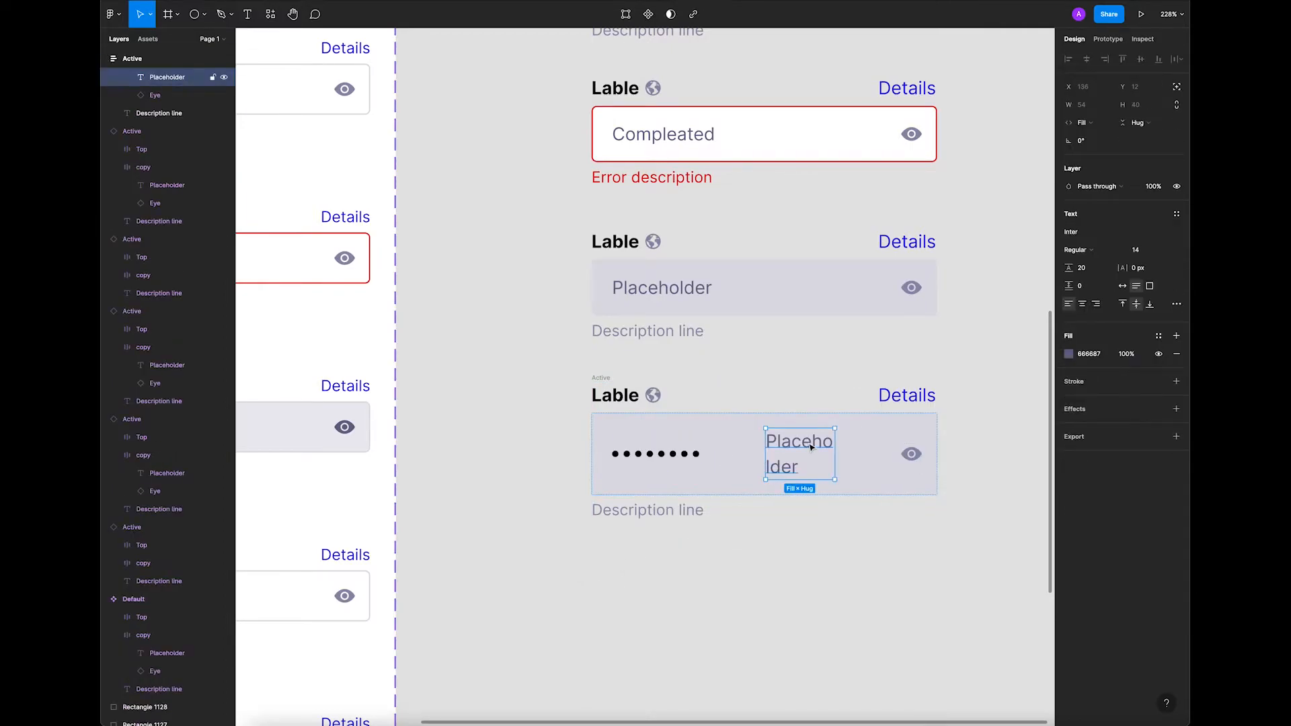
key("Delete")
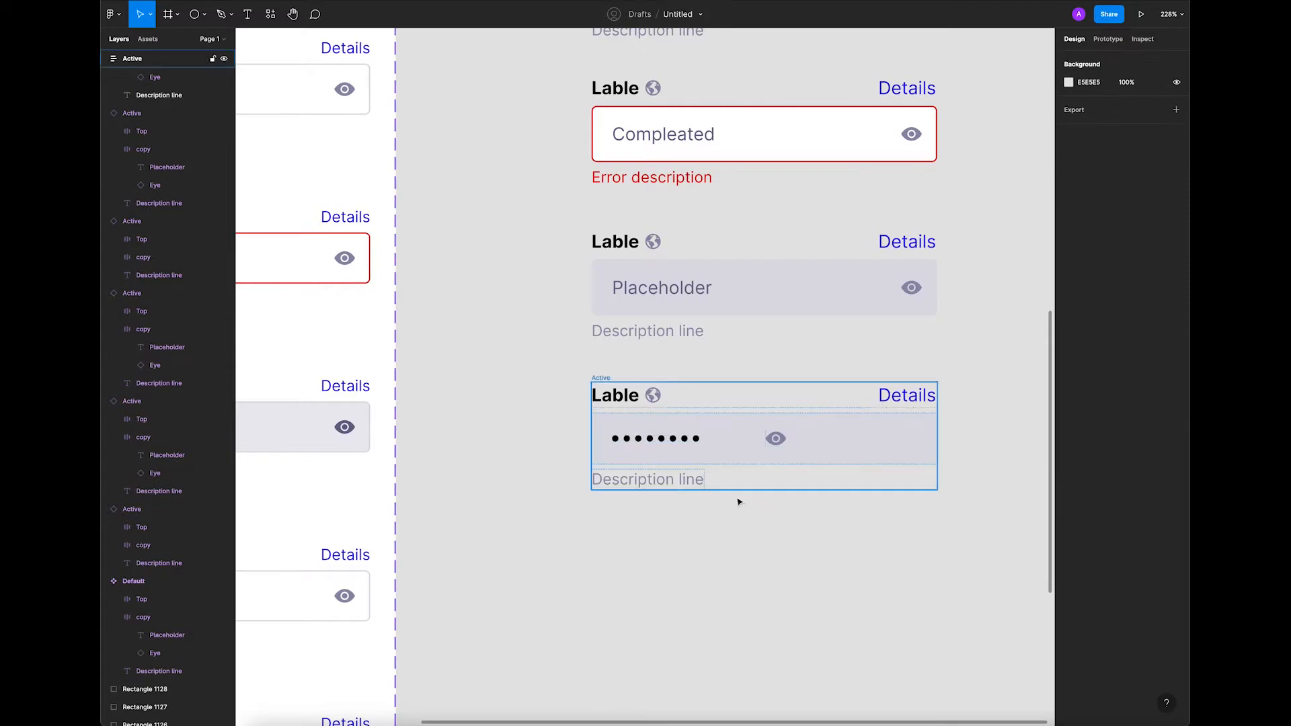
Set the "Hide pass" frame's horizontal resizing to Fill within the seventh input's field.
left_click(696, 440)
double_click(696, 440)
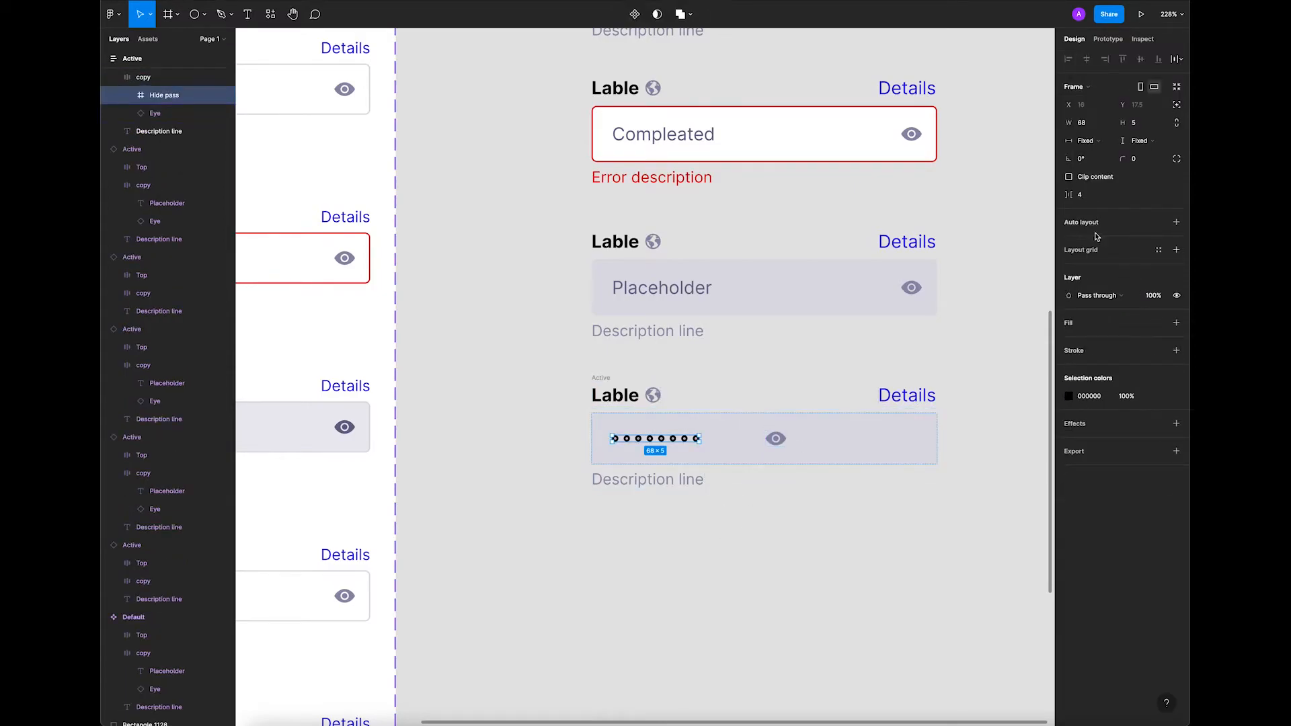
left_click(1092, 141)
left_click(1101, 154)
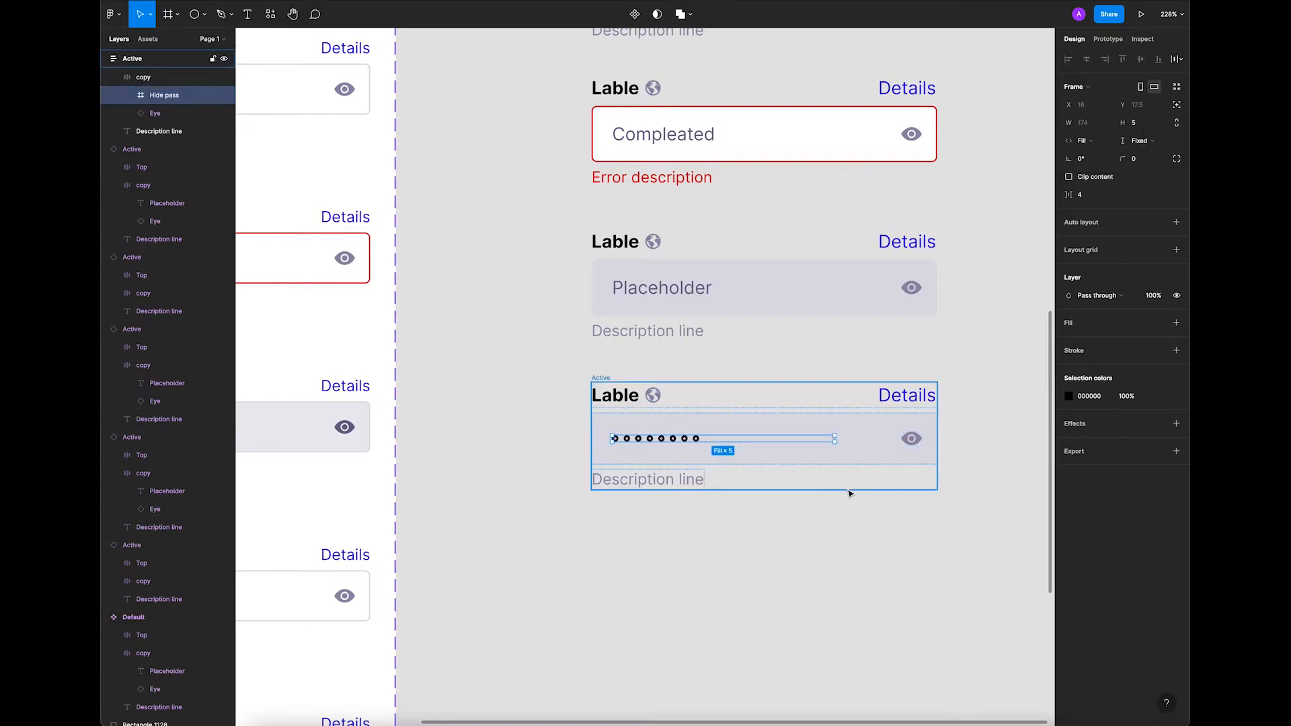
left_click(848, 489)
left_click(589, 569)
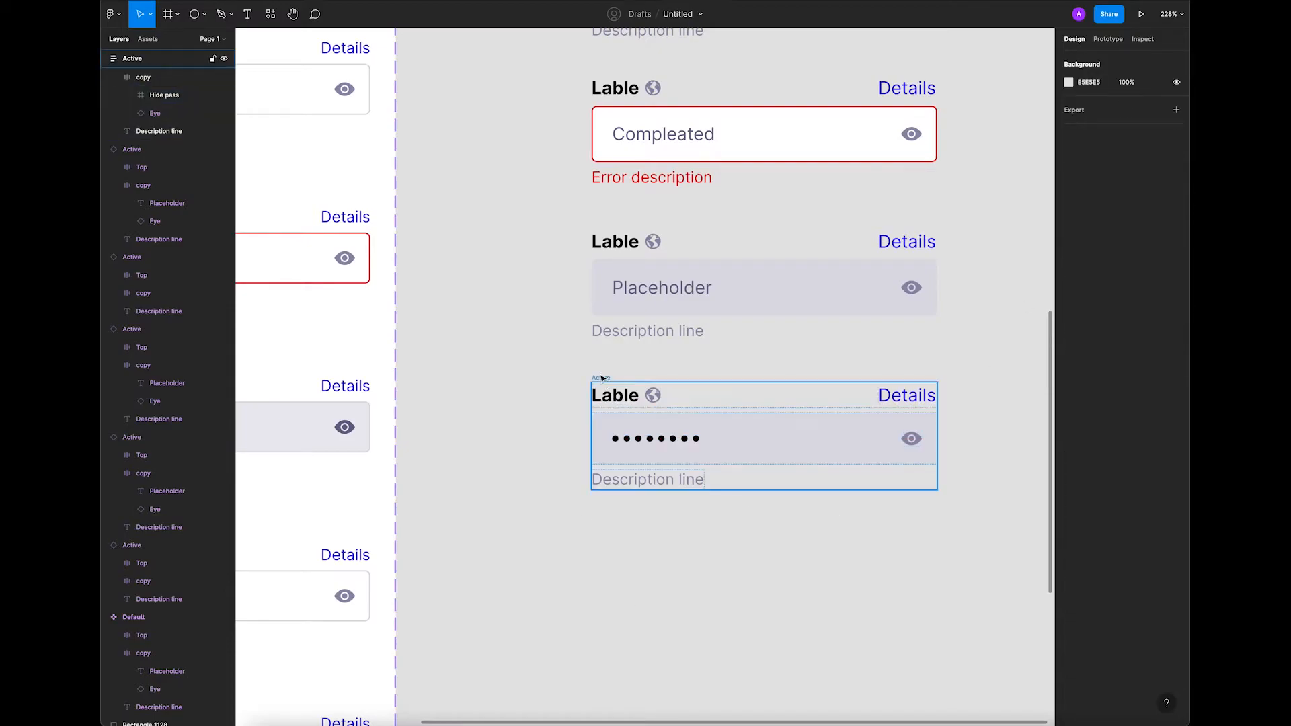
Rename the seventh input's frame as "Hidden pass".
left_click(599, 376)
double_click(599, 377)
type("P")
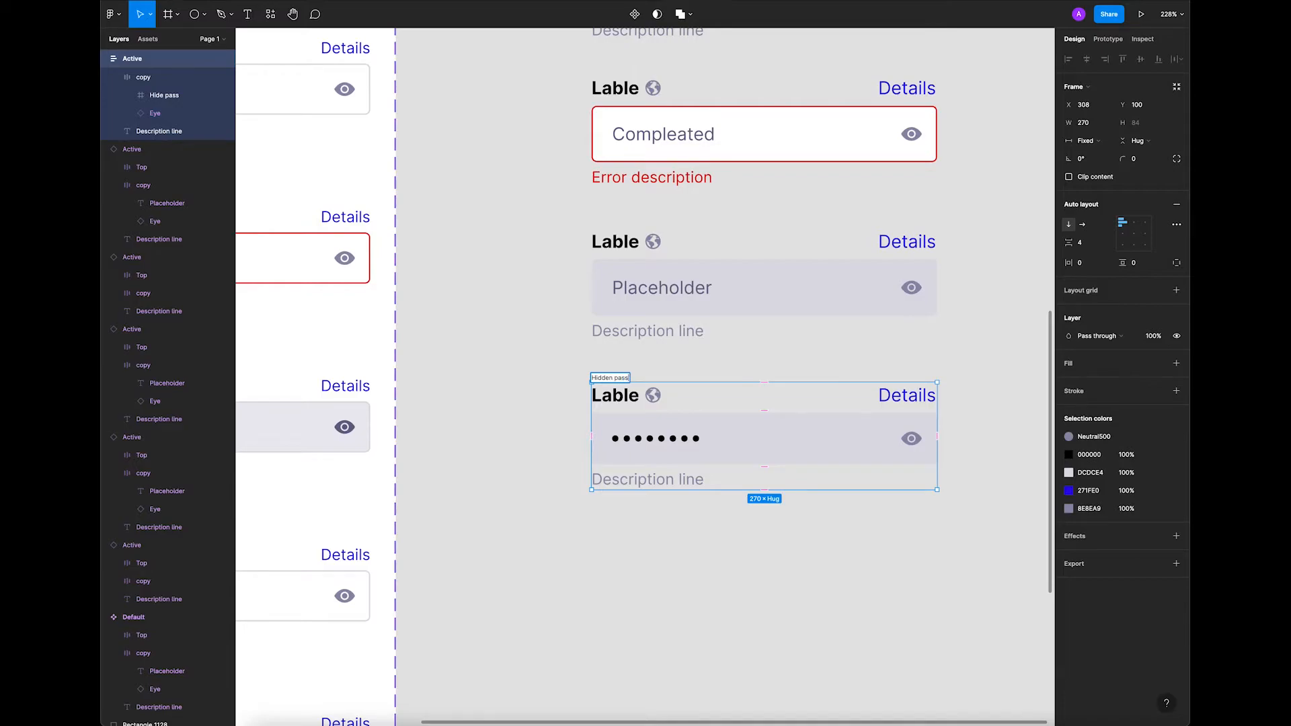
left_click(624, 498)
scroll(592, 484, "down", 5)
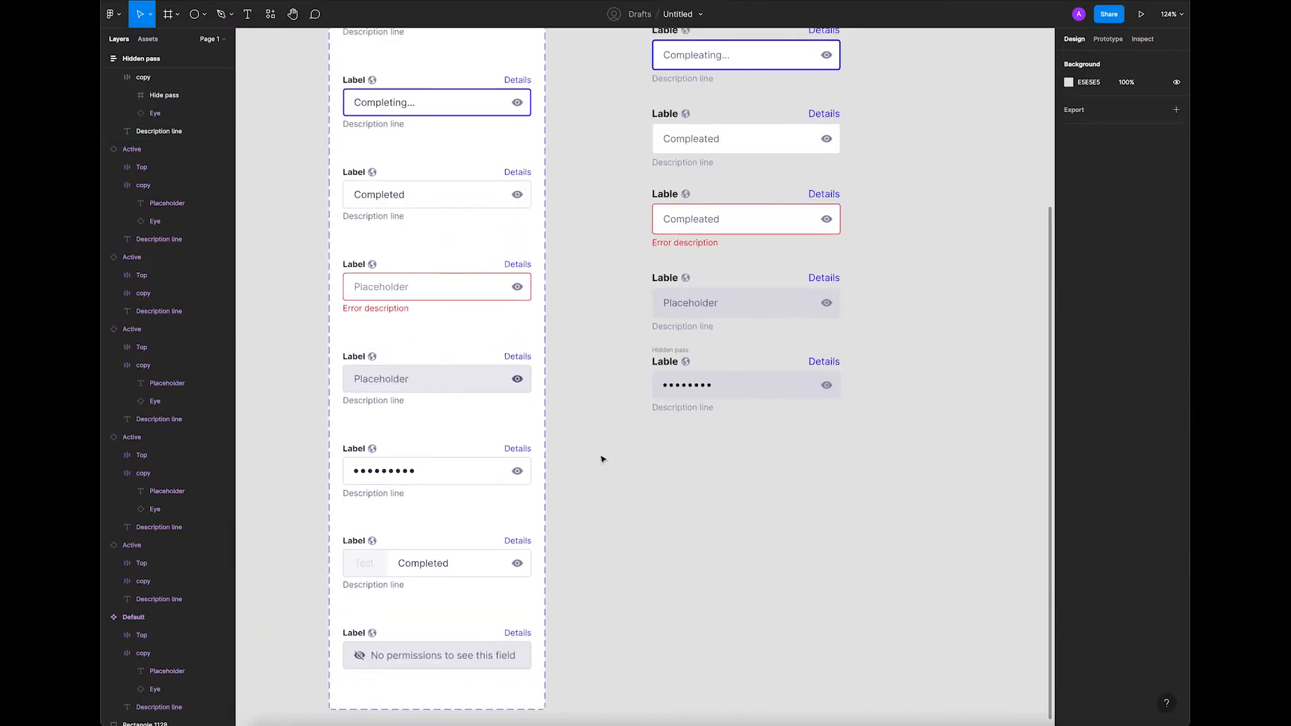
Turn the "Hidden pass" frame into a component.
left_click_drag(603, 441, 579, 423)
mouse_move(617, 466)
left_mouse_down()
mouse_move(583, 451)
mouse_move(607, 507)
mouse_move(636, 475)
left_mouse_up()
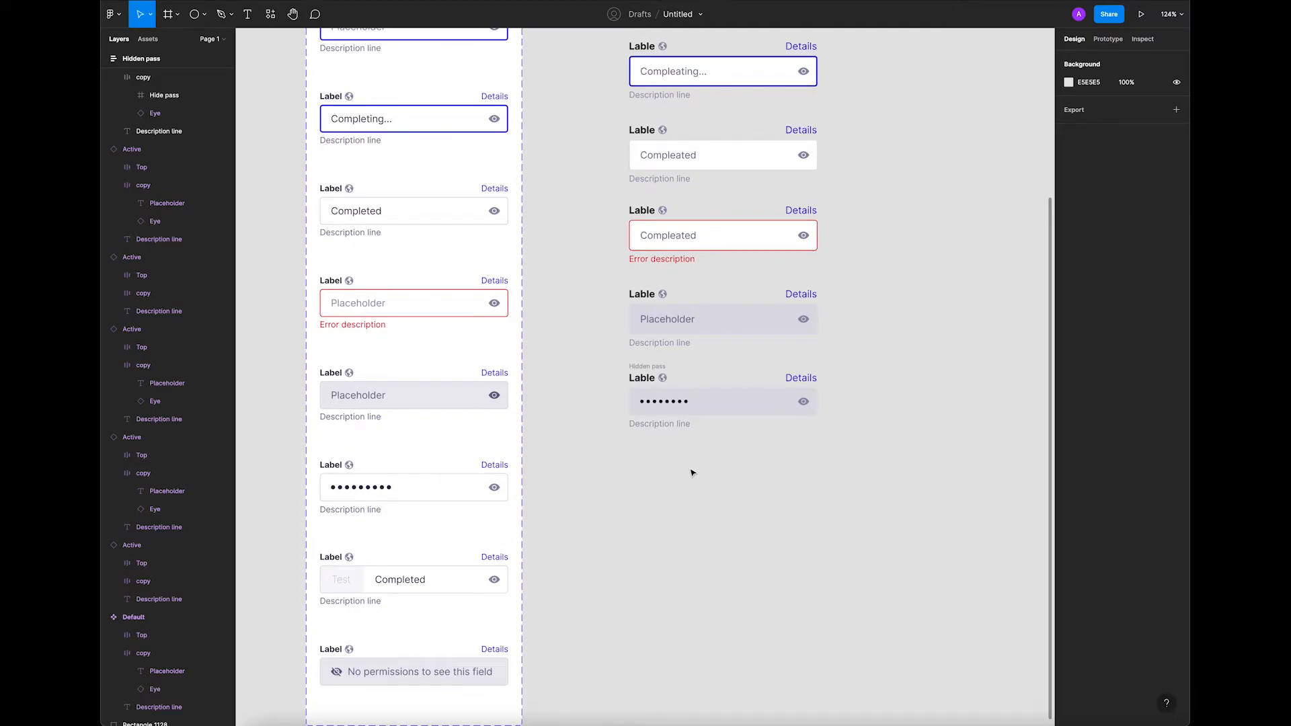
scroll(631, 433, "down", 1)
mouse_move(591, 464)
left_mouse_down()
mouse_move(587, 411)
mouse_move(597, 444)
left_mouse_up()
left_click_drag(632, 404, 631, 513)
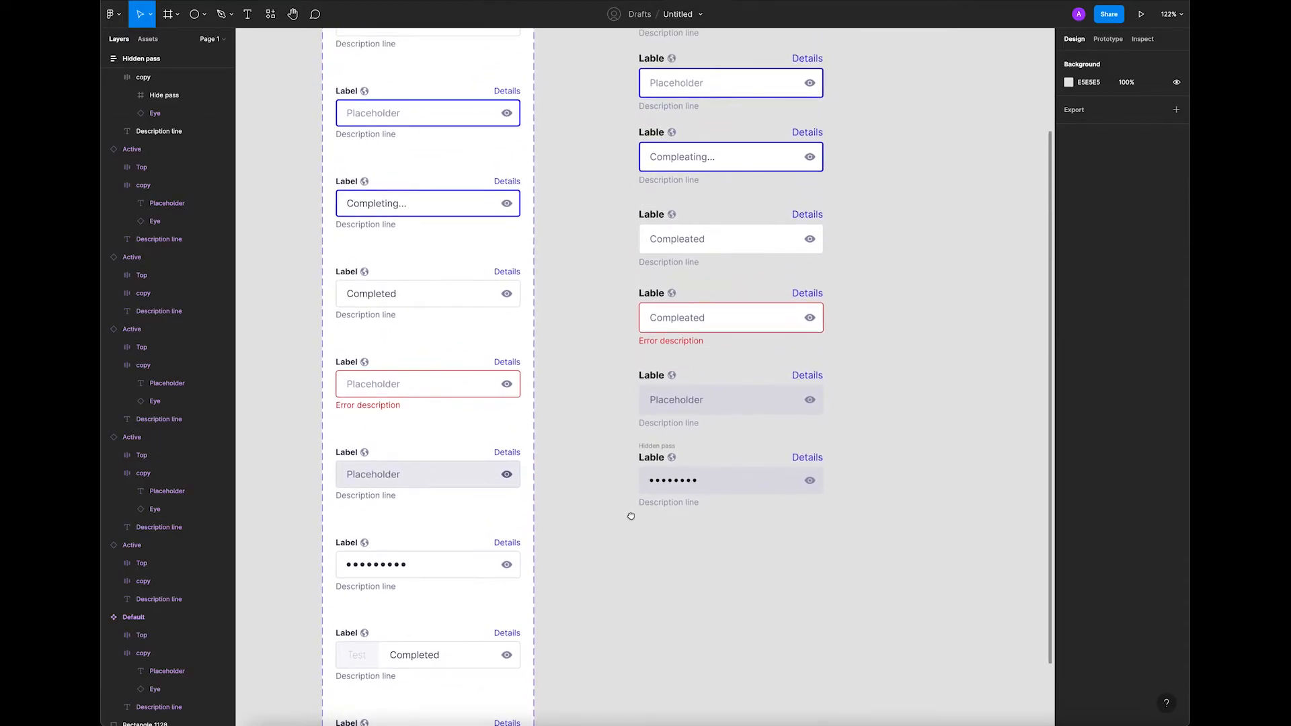
scroll(605, 441, "down", 5)
left_click_drag(582, 296, 606, 320)
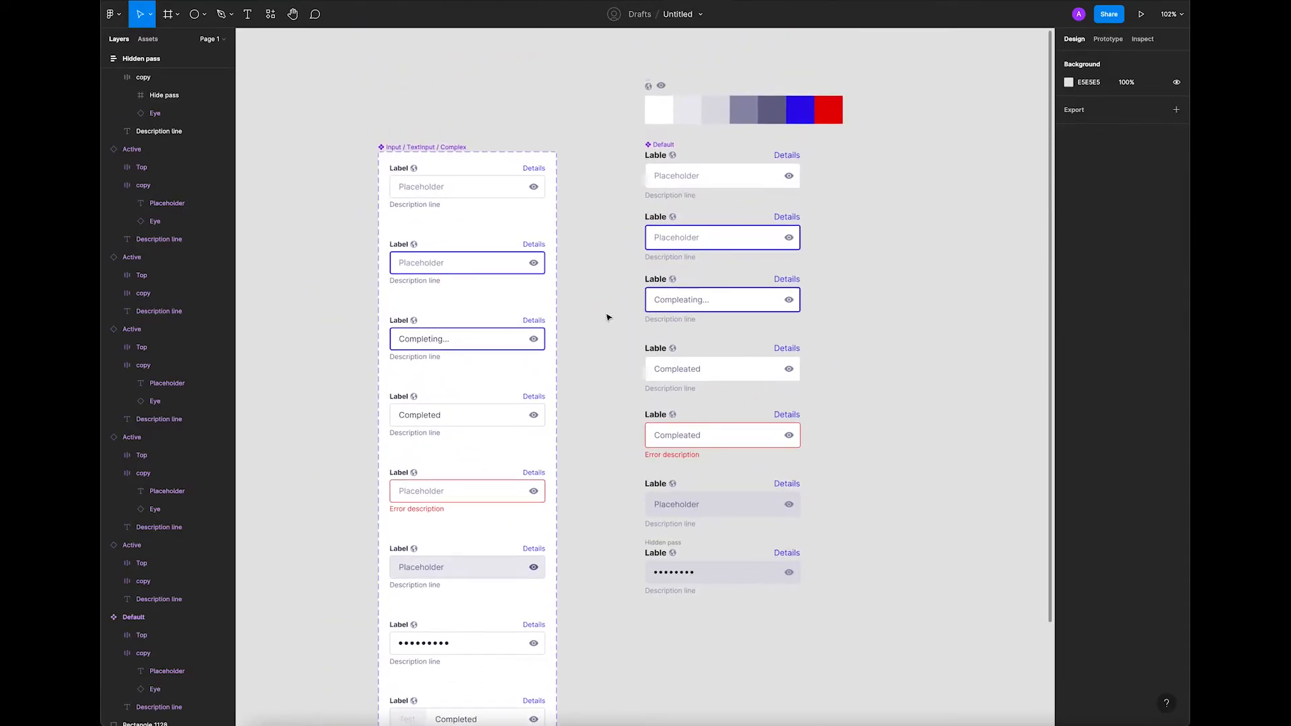
left_click_drag(592, 147, 860, 629)
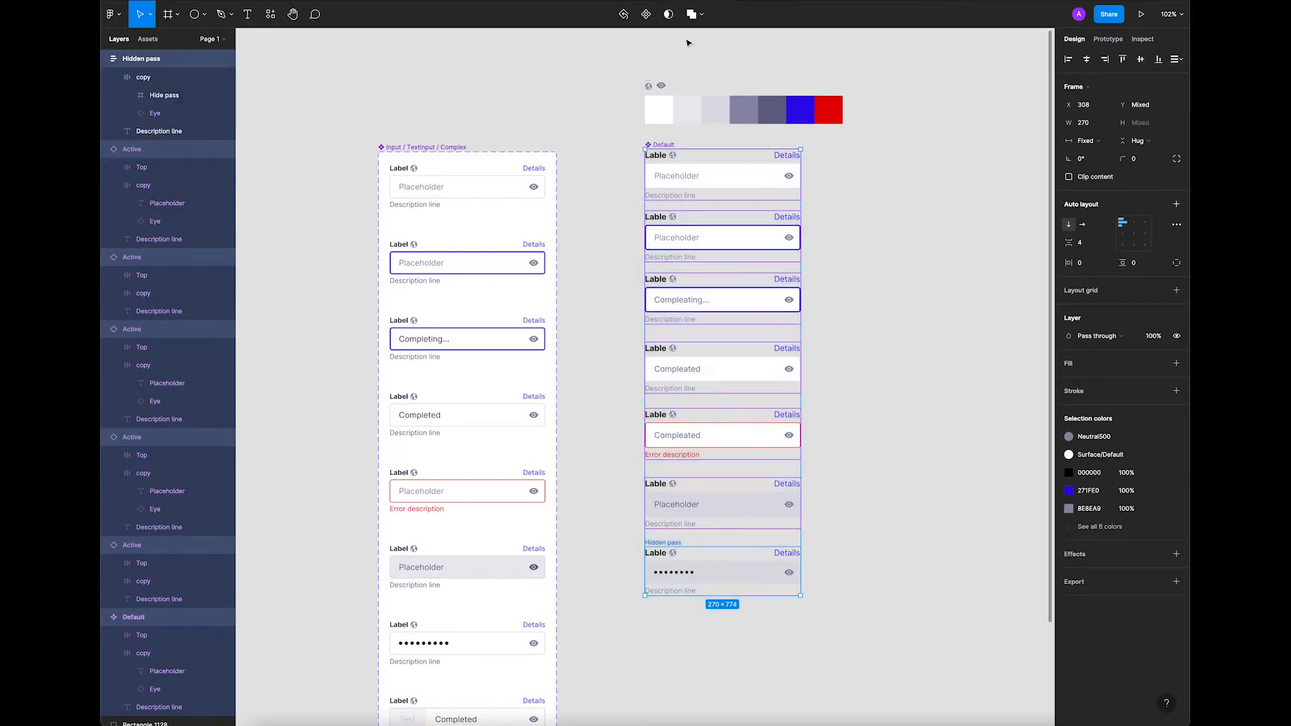
left_click(873, 261)
left_click(693, 575)
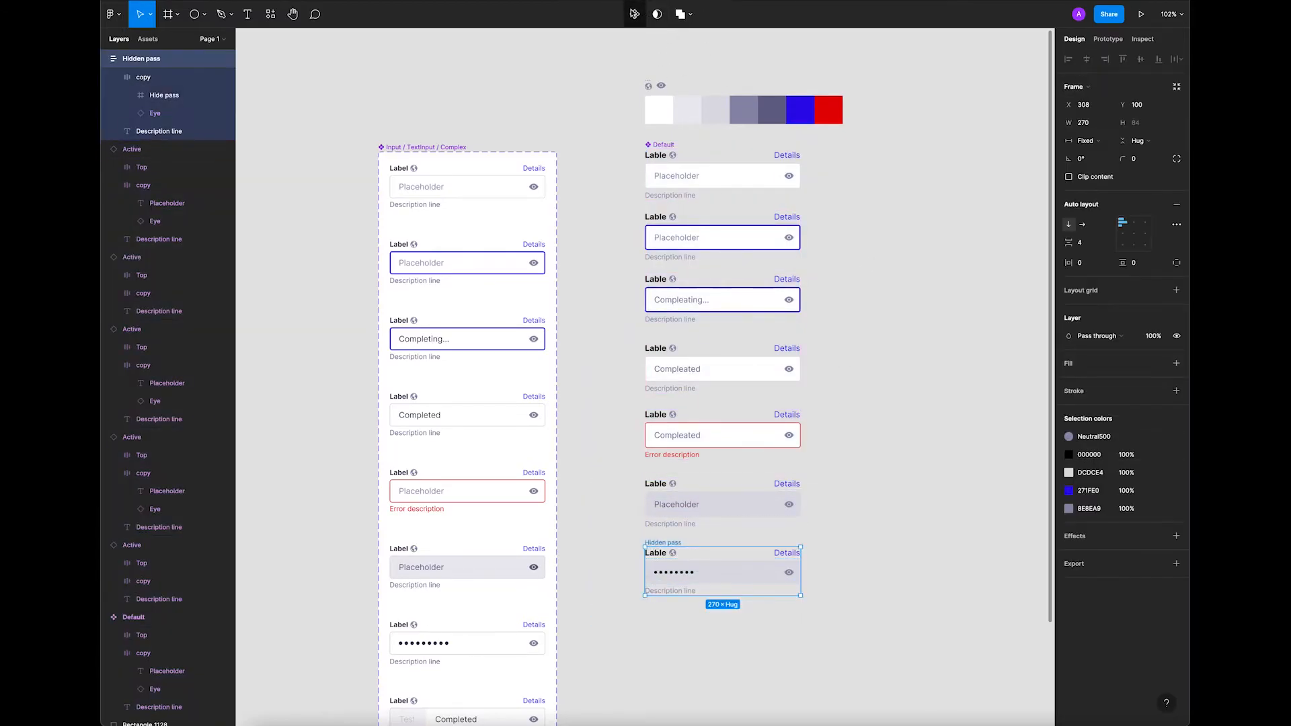
left_click(634, 14)
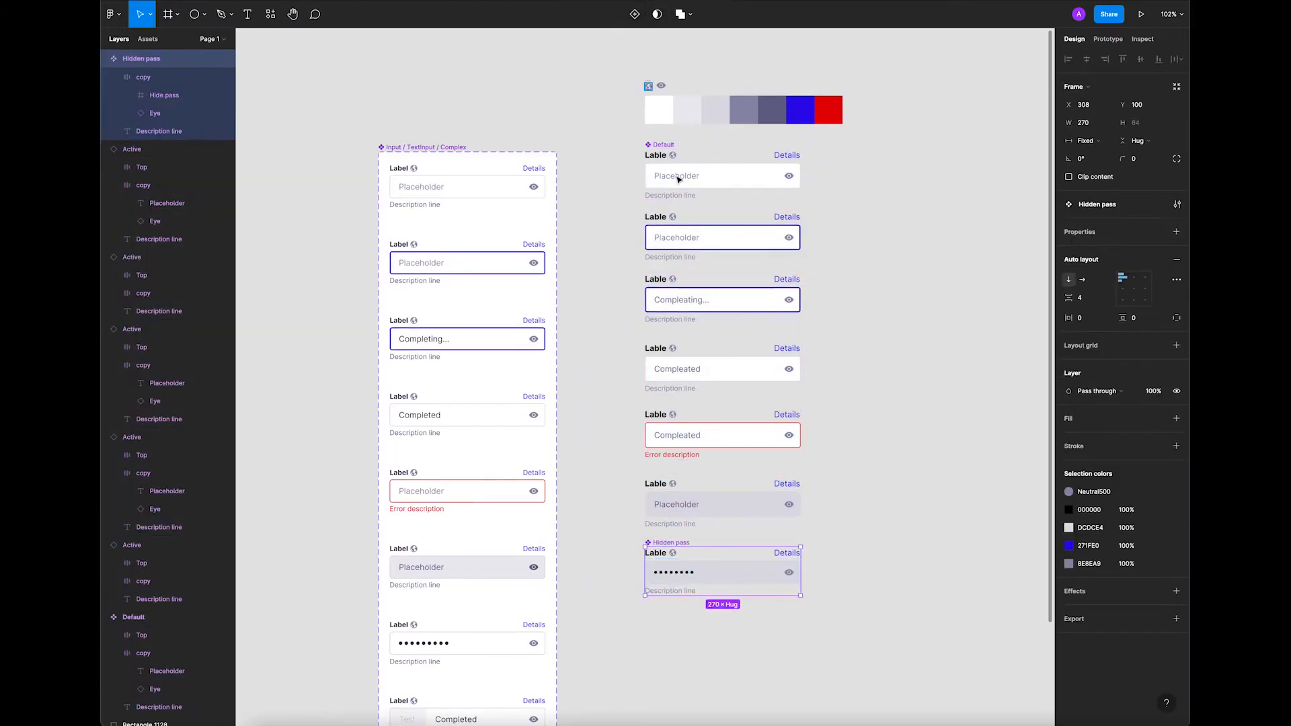
Examine the seven inputs together and one by one to check which are components and which are instances.
left_click(586, 247)
left_click_drag(629, 144, 901, 602)
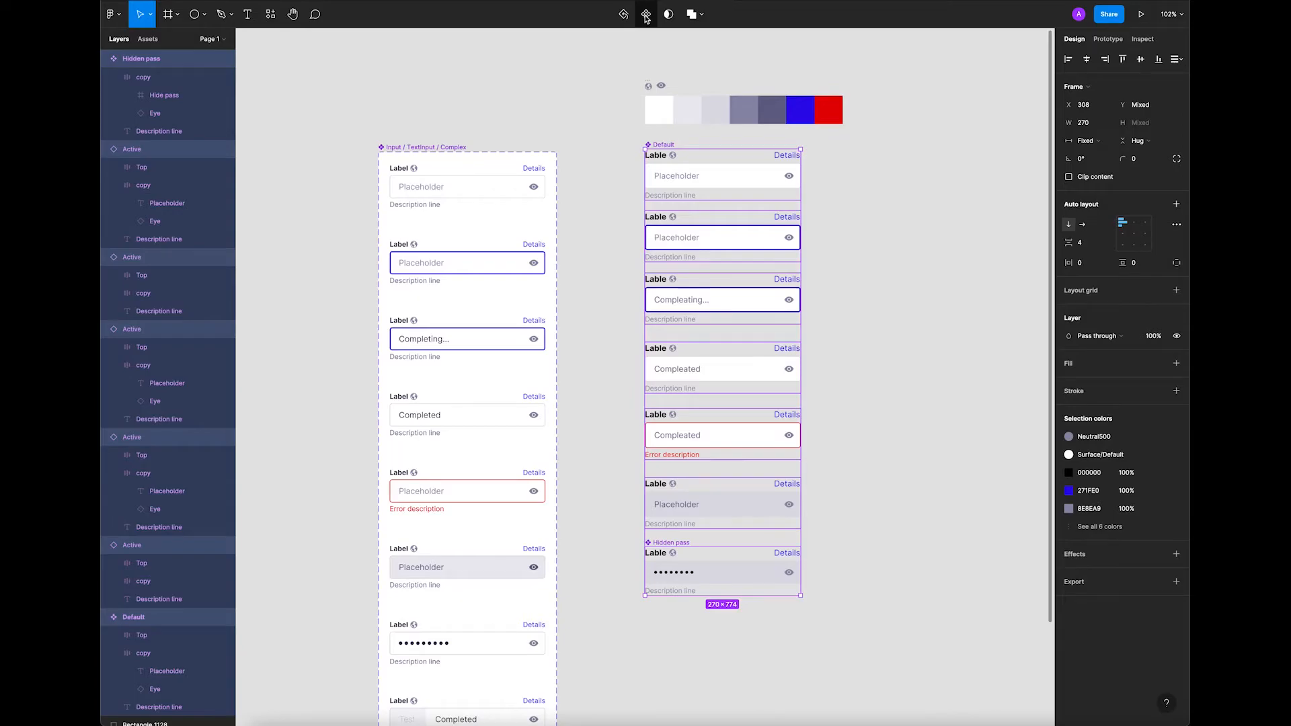
left_click(607, 149)
left_click_drag(801, 519, 823, 625)
left_click(858, 397)
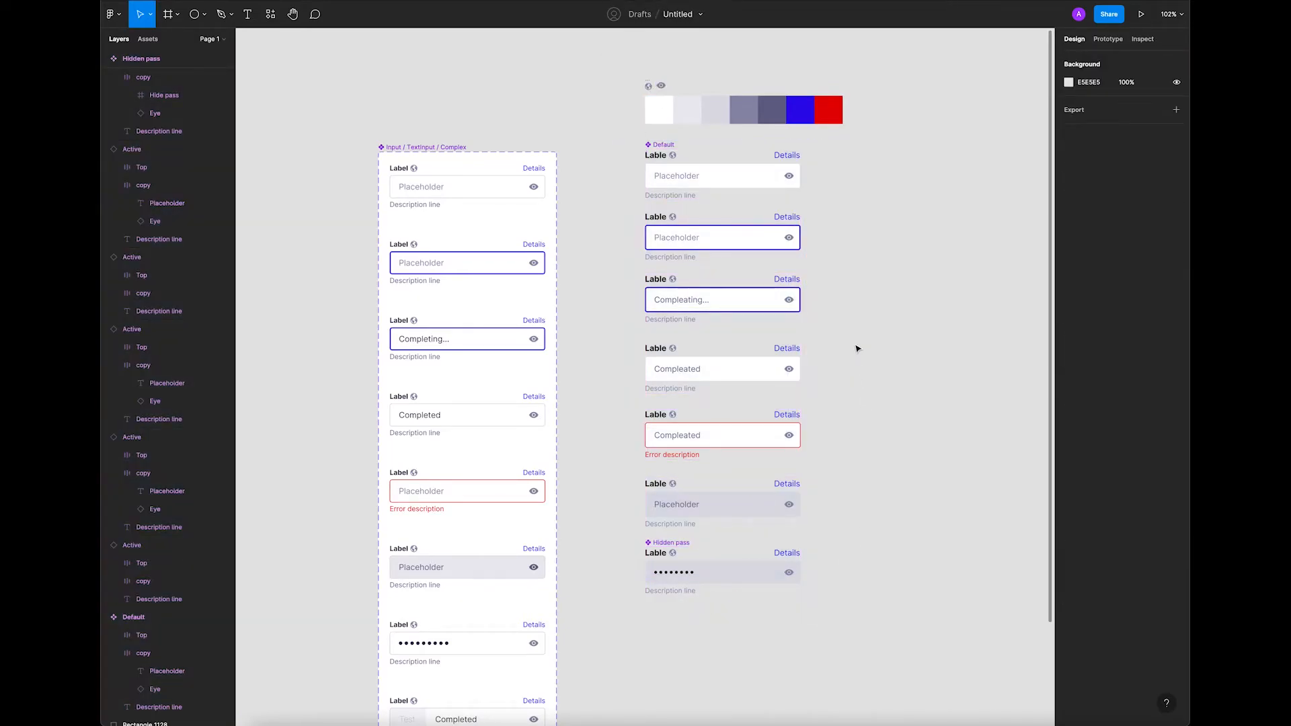
left_click(716, 193)
left_click(721, 236)
left_click(718, 315)
left_click(711, 369)
left_click(713, 446)
left_click(716, 506)
left_click(718, 573)
left_click(898, 494)
Try resetting the overrides on all seven selected inputs and undo the reset.
left_click_drag(632, 637, 885, 139)
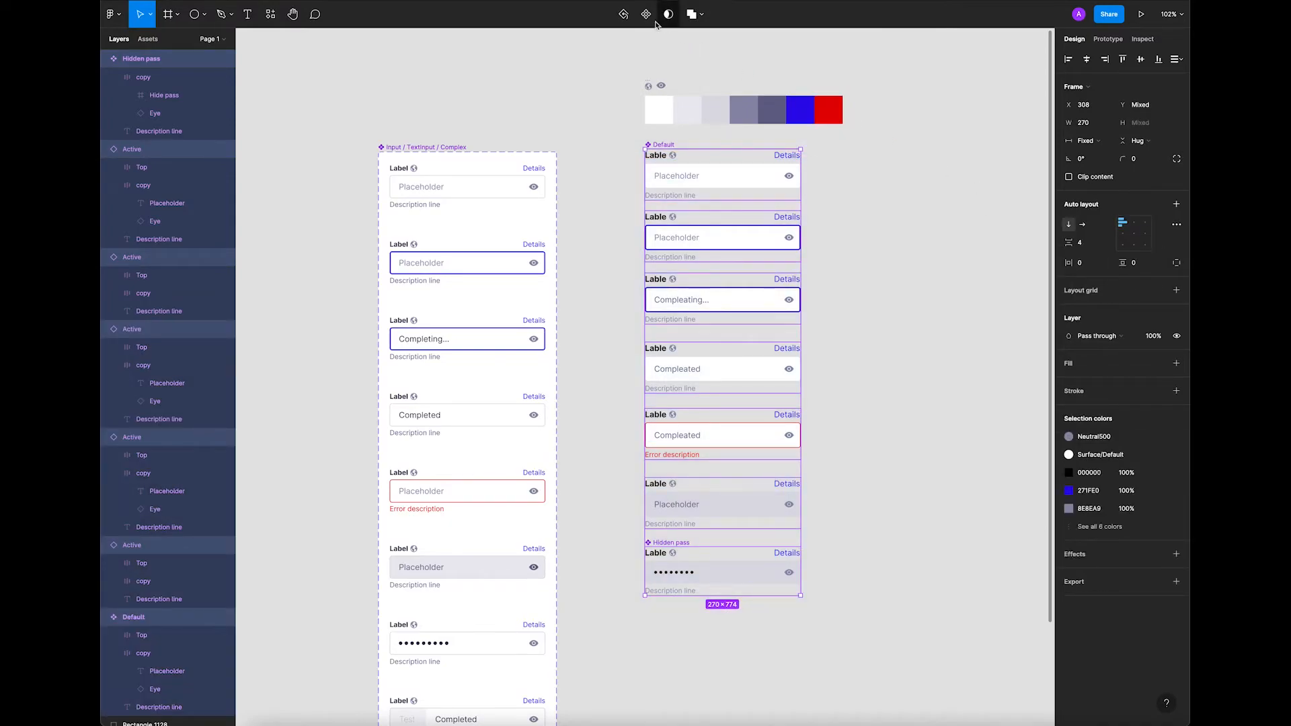
left_click(625, 17)
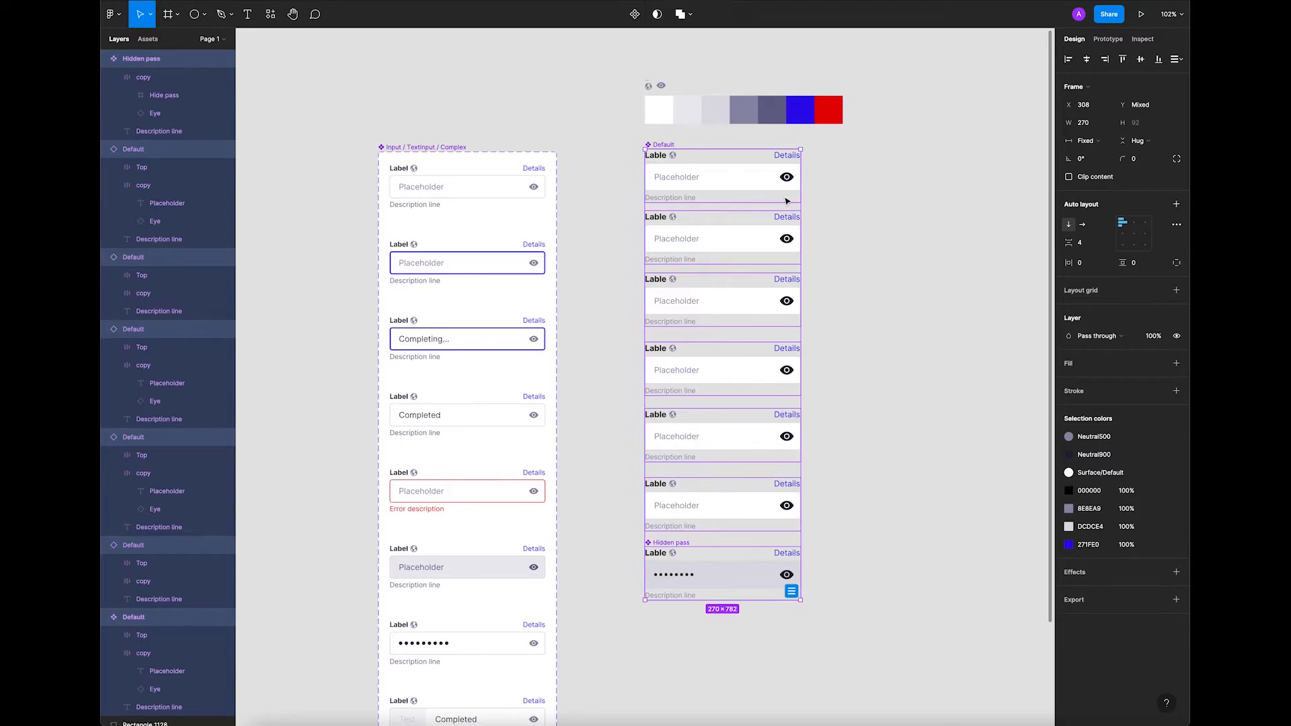
left_click(793, 595)
key("super+z")
key("super+z")
left_click(897, 435)
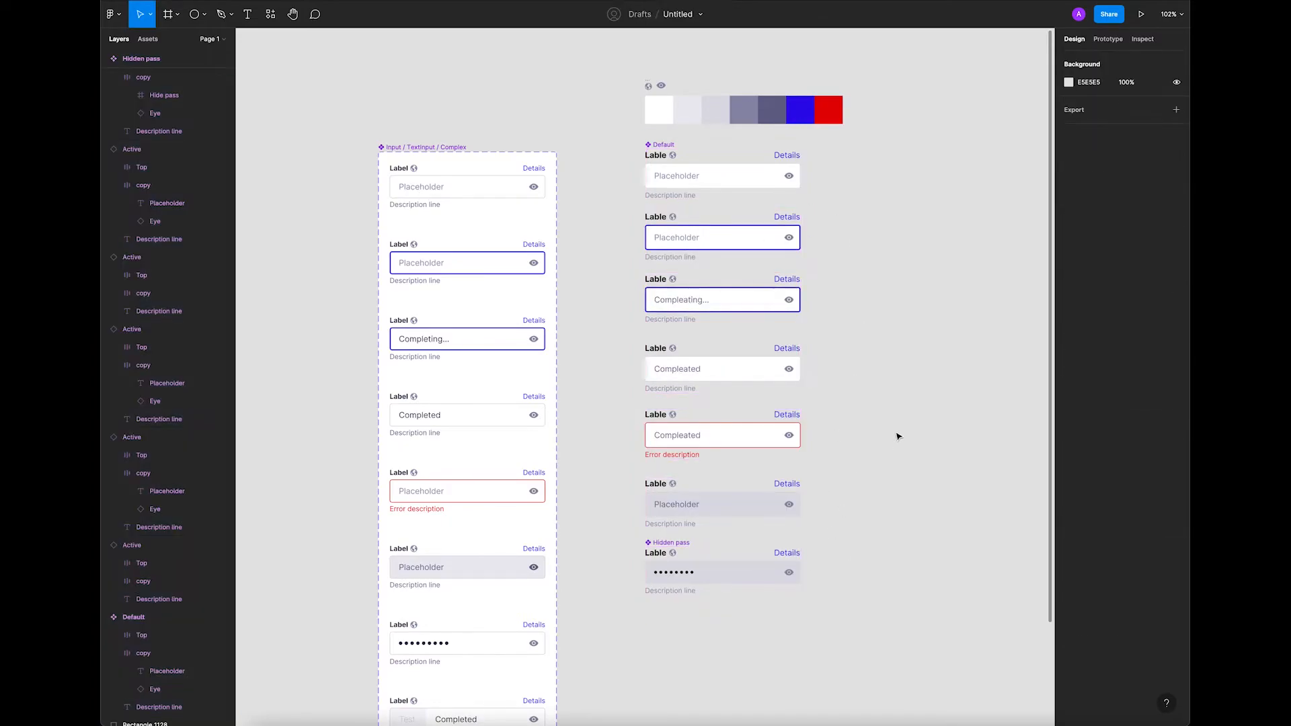
Try to create a component from all seven selected inputs and undo it.
left_click_drag(622, 140, 868, 614)
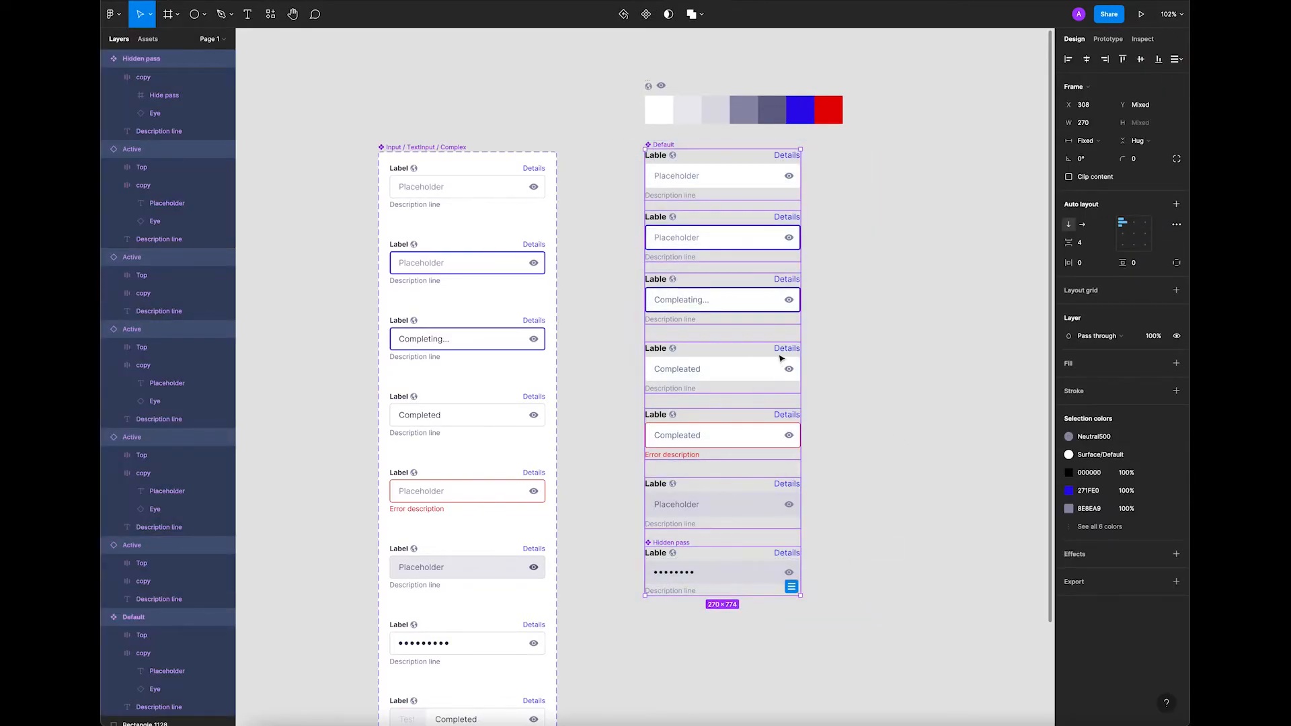
right_click(780, 356)
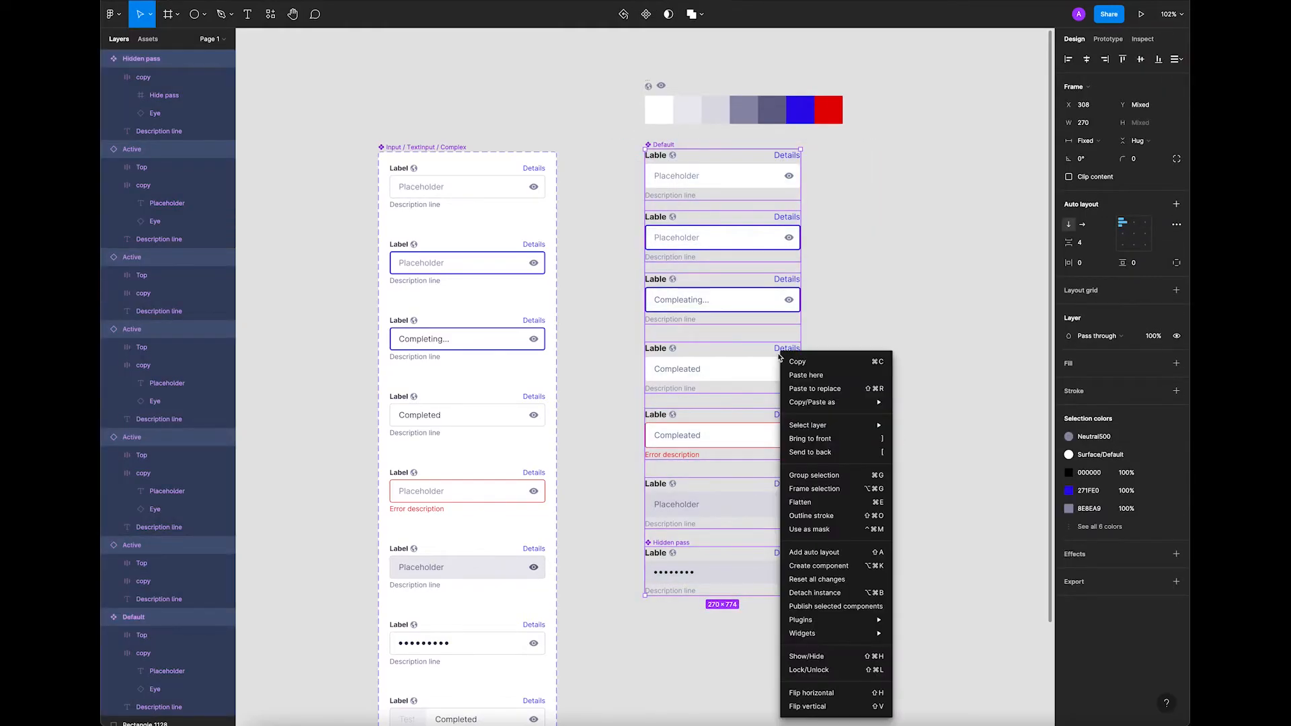
left_click(842, 570)
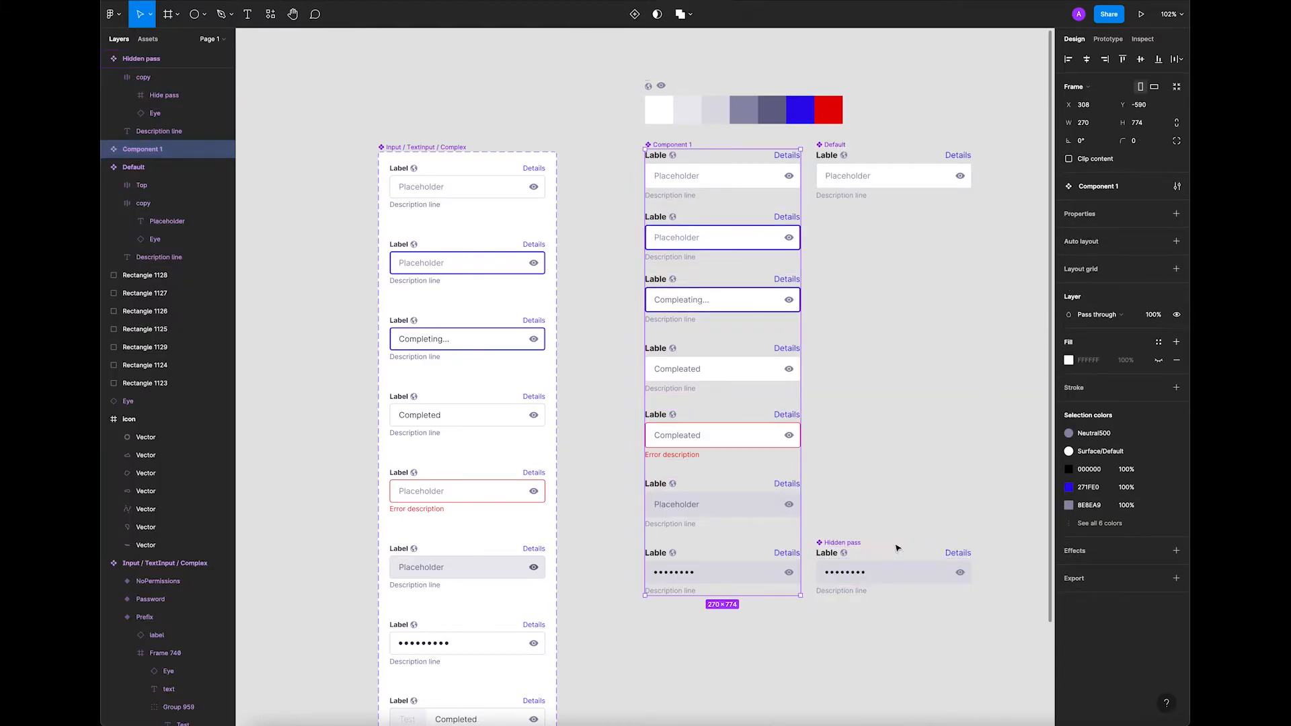
key("ctrl+z")
Detach the five input instances between the "Default" and "Hidden pass" components.
left_click(879, 465)
left_click(689, 550)
left_click(716, 503)
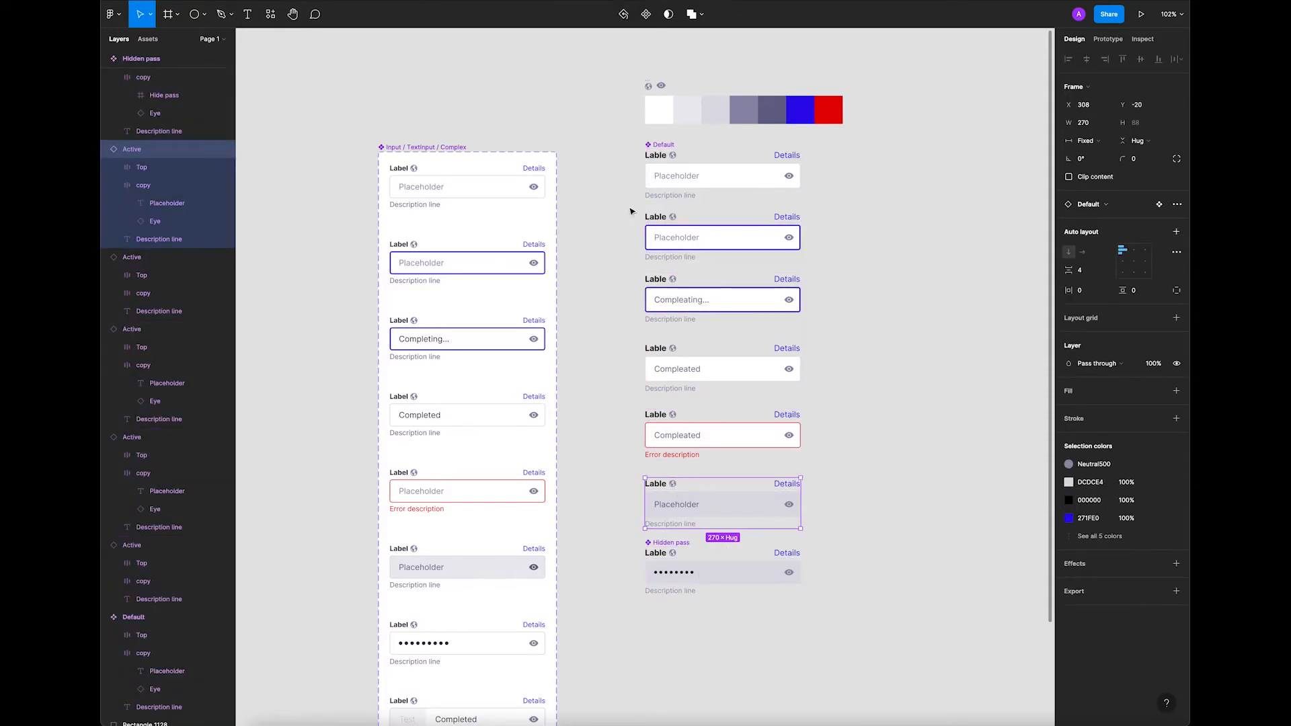
left_click_drag(615, 155, 867, 622)
right_click(733, 374)
mouse_move(805, 633)
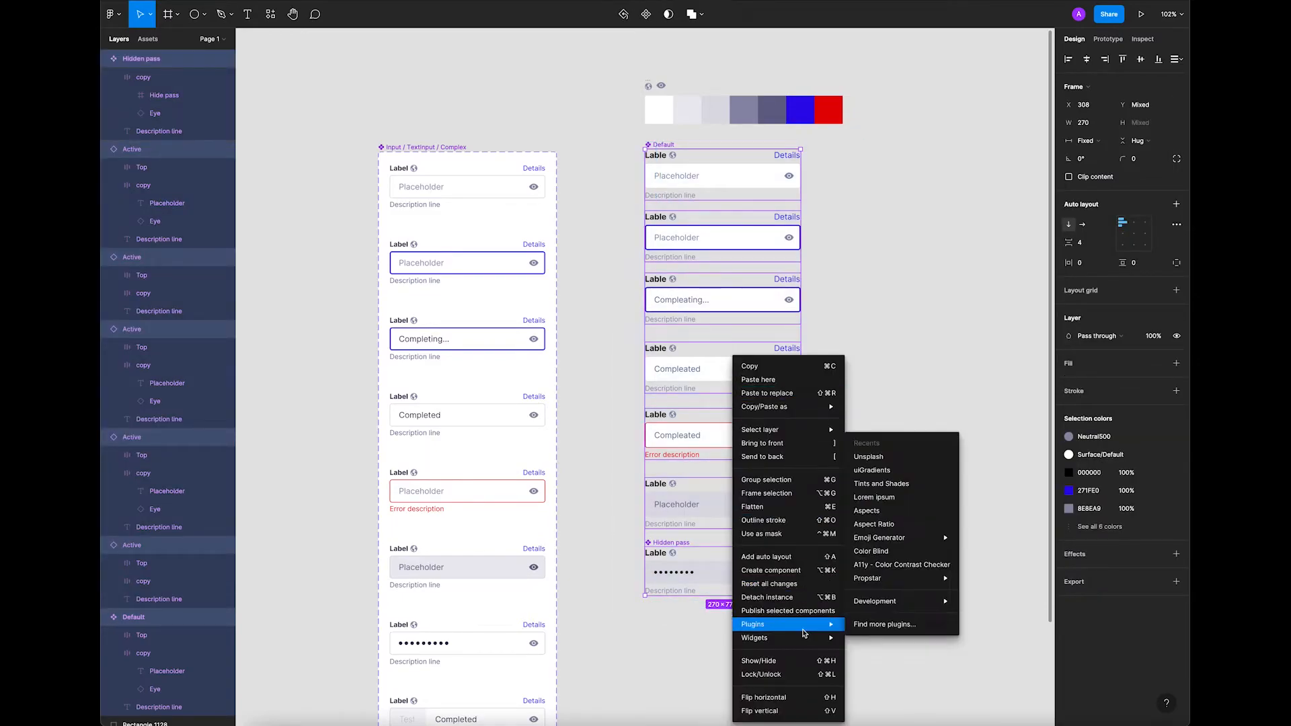
left_click(798, 597)
left_click(922, 610)
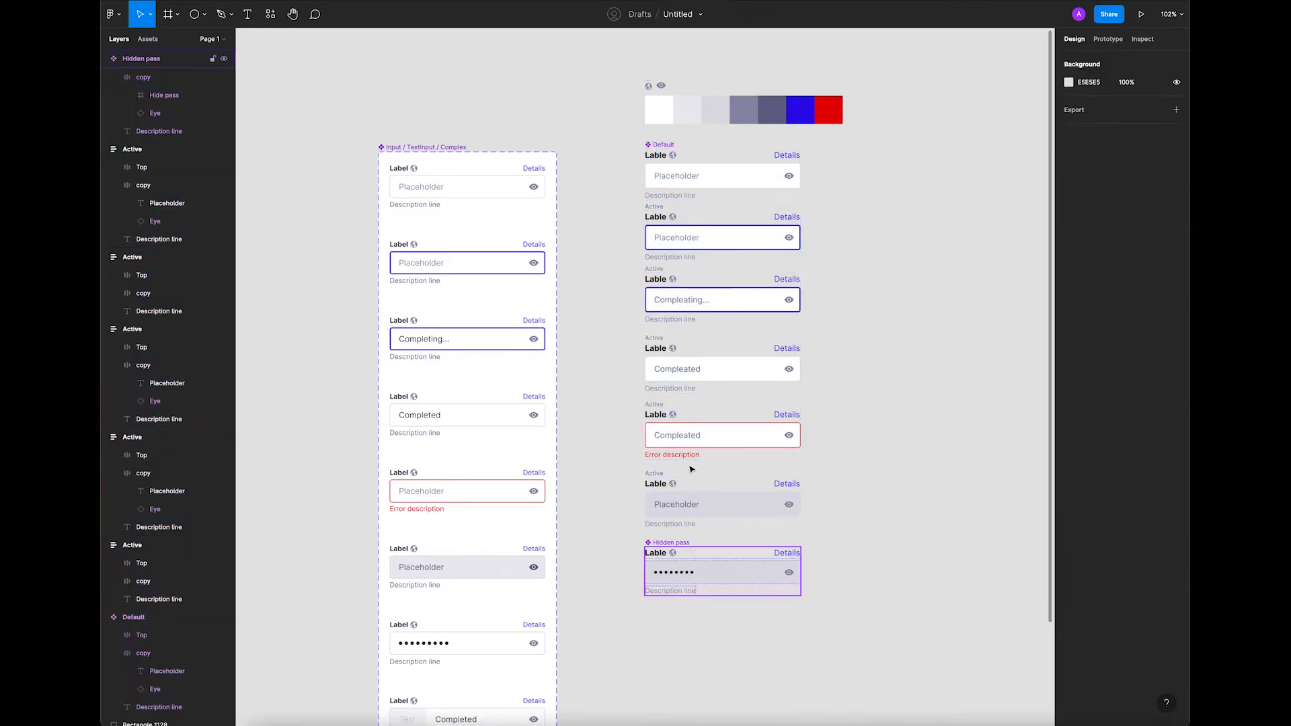
Create multiple components from the five detached "Active" frames.
left_click_drag(626, 148, 861, 615)
left_click(604, 225)
left_click_drag(616, 206, 846, 531)
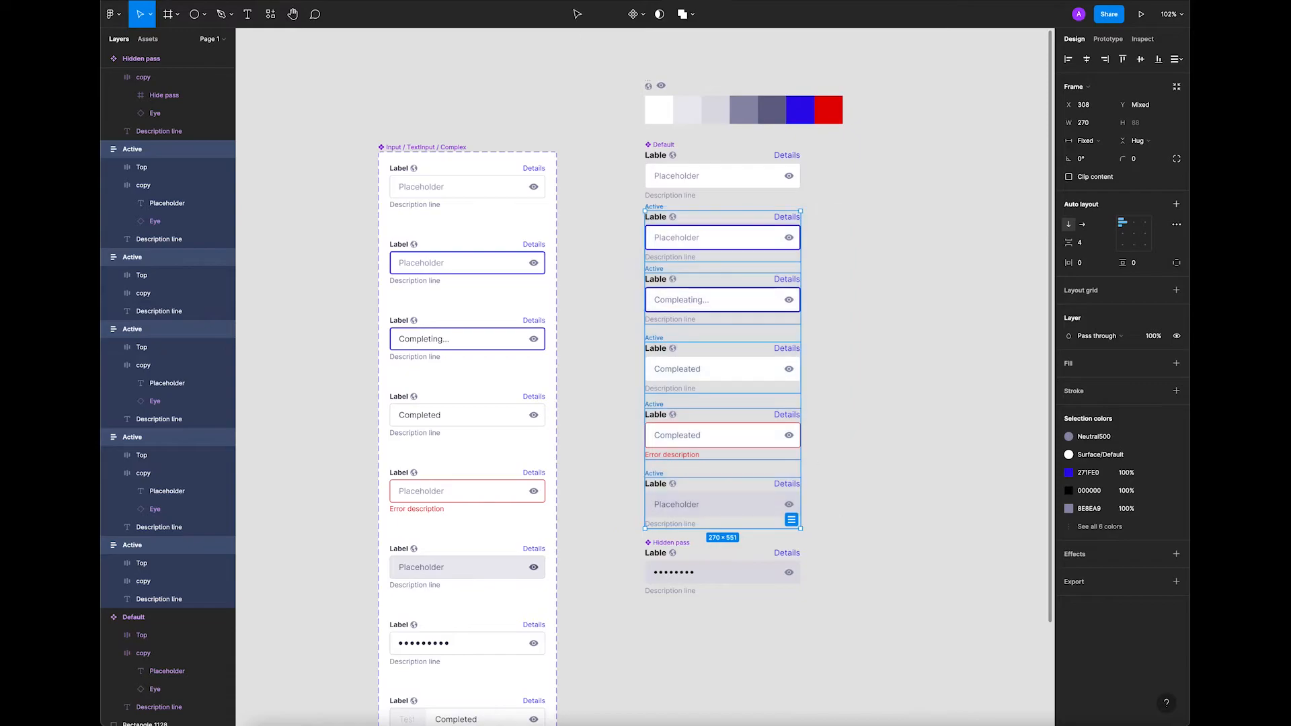
left_click(636, 14)
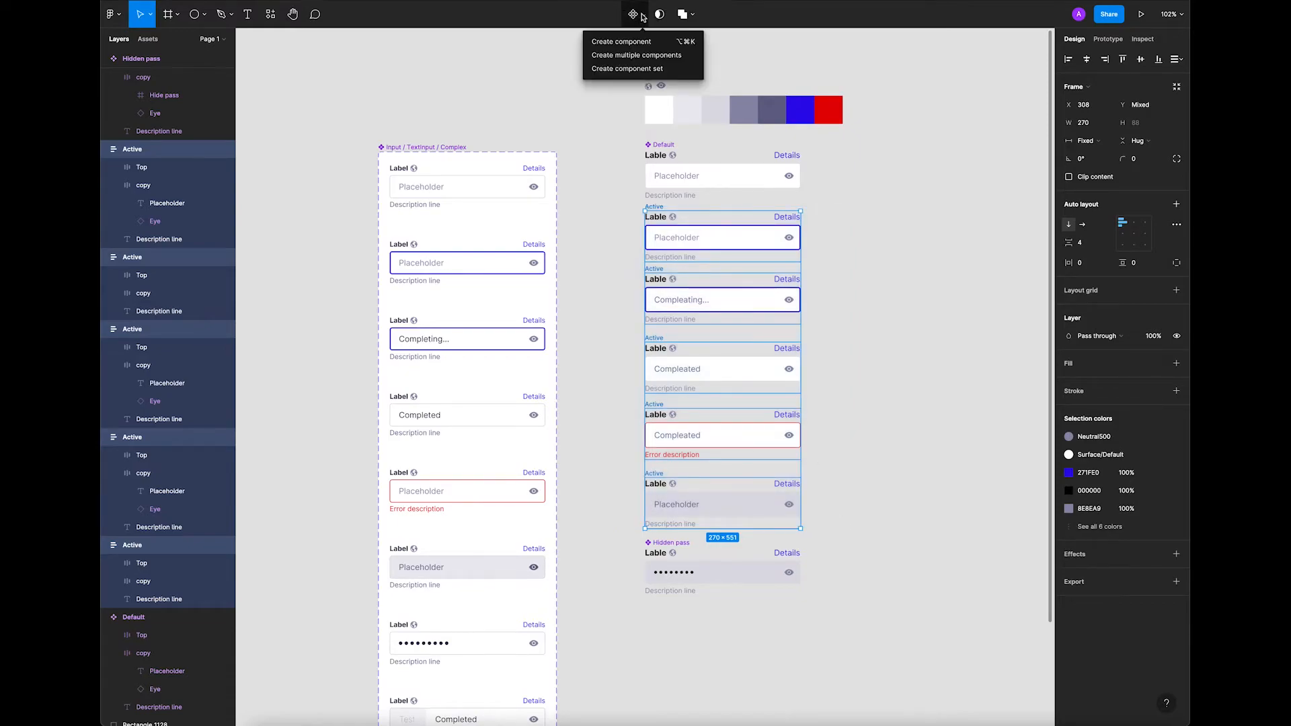
left_click(636, 55)
Combine all seven input components as variants in one component set.
left_click_drag(628, 132, 873, 606)
left_click(1140, 228)
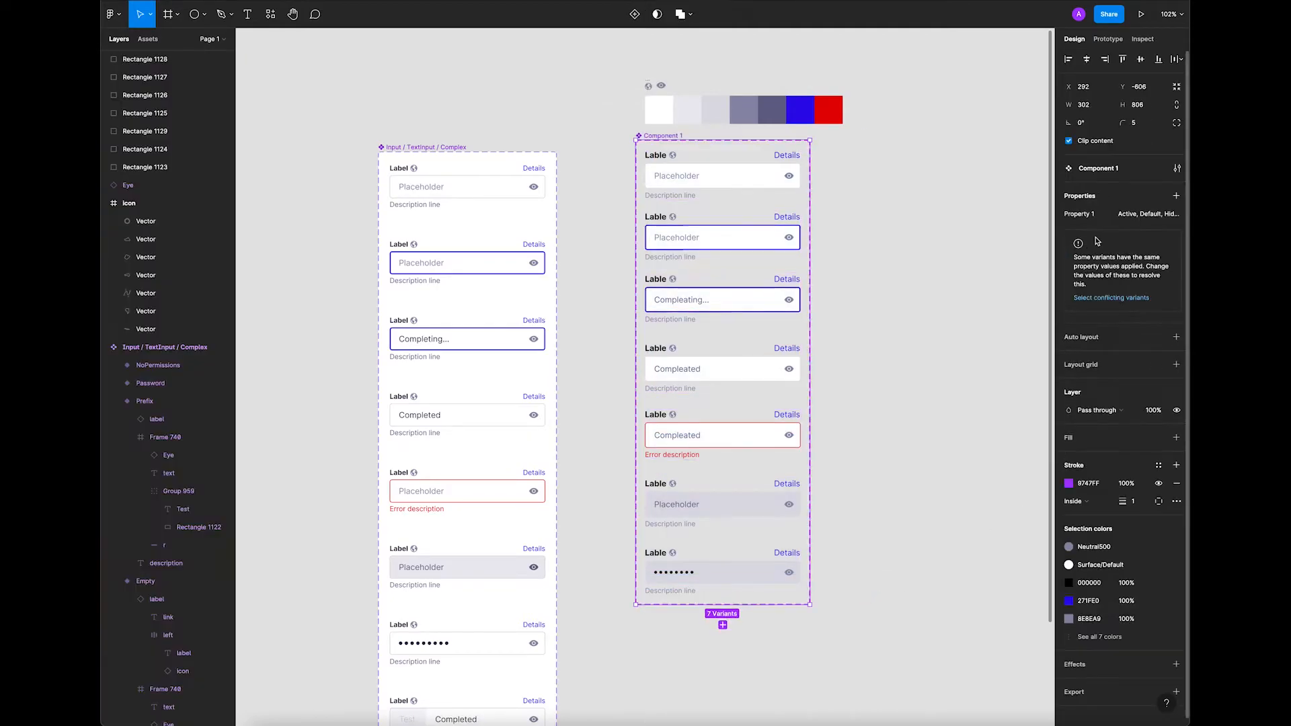
left_click(875, 261)
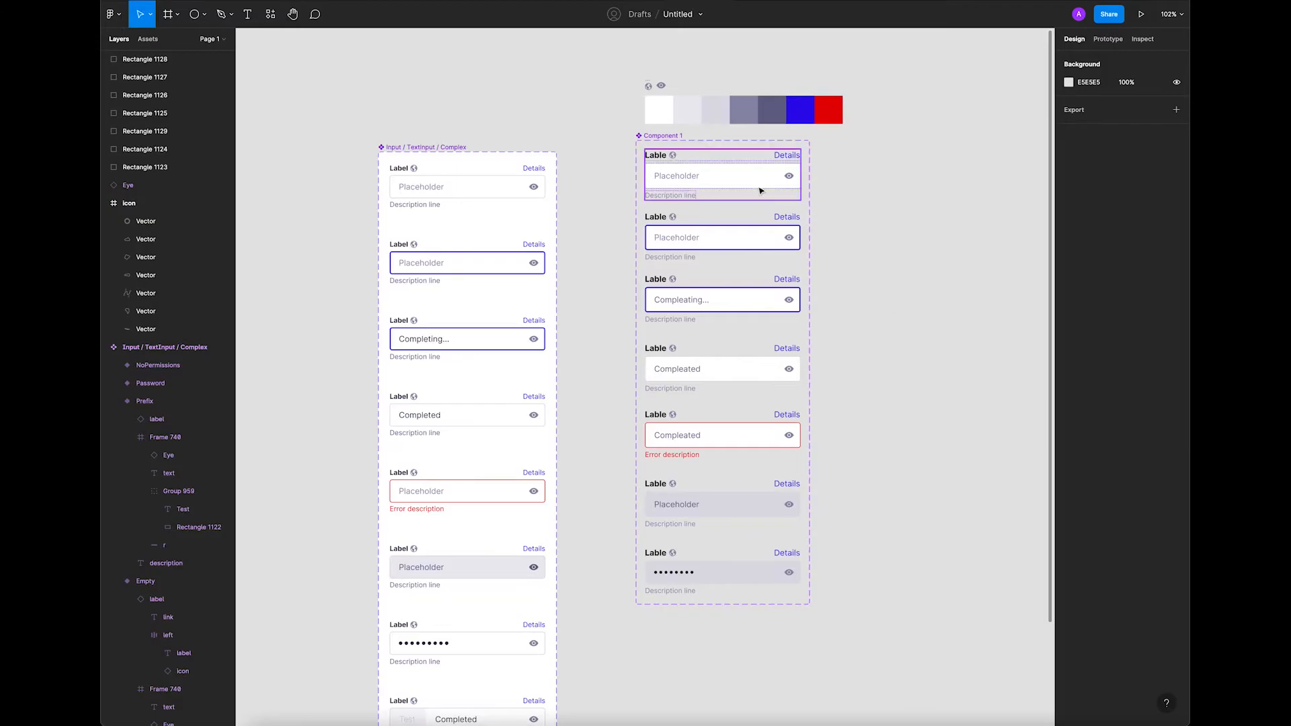
Copy the reference set's name and rename the new component set as "Input / TextInput / Complex".
double_click(460, 148)
key("super+c")
double_click(663, 136)
key("super+v")
left_click(831, 168)
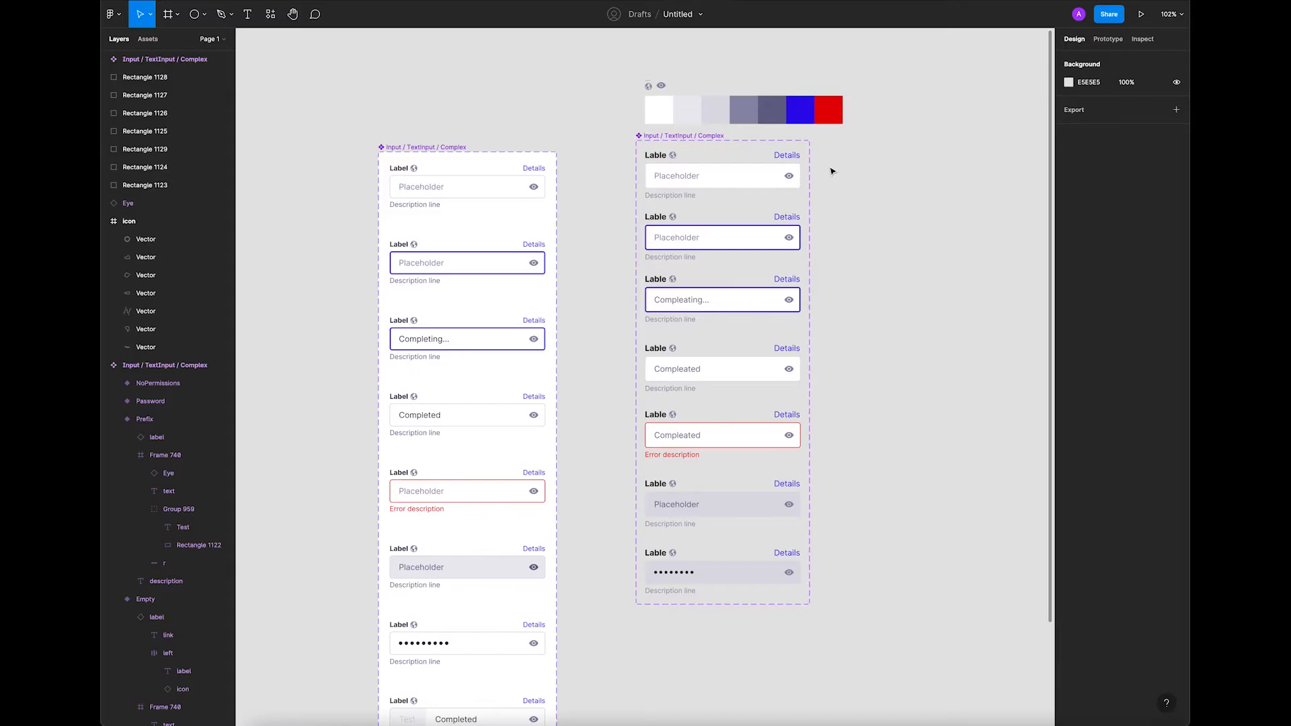
Compare the variant property values of the first inputs in the reference set with those in the new set.
left_click(514, 190)
left_click(699, 180)
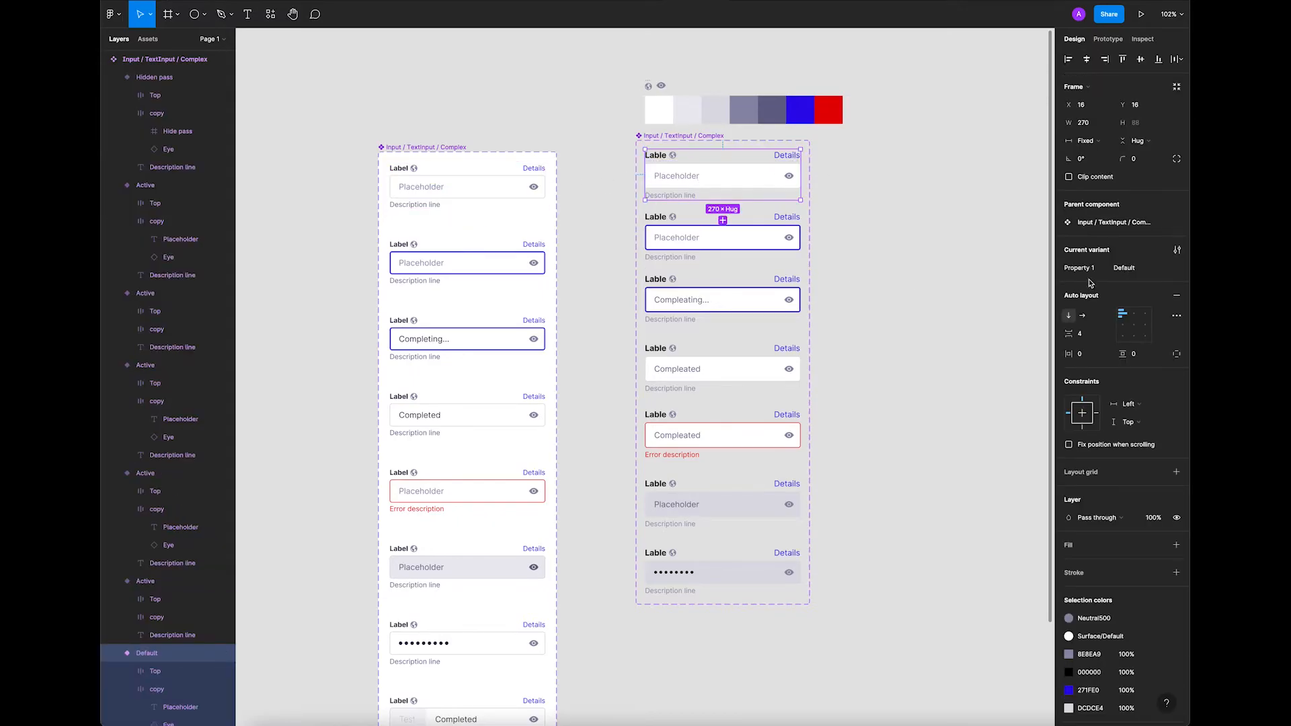
left_click(948, 254)
left_click(504, 263)
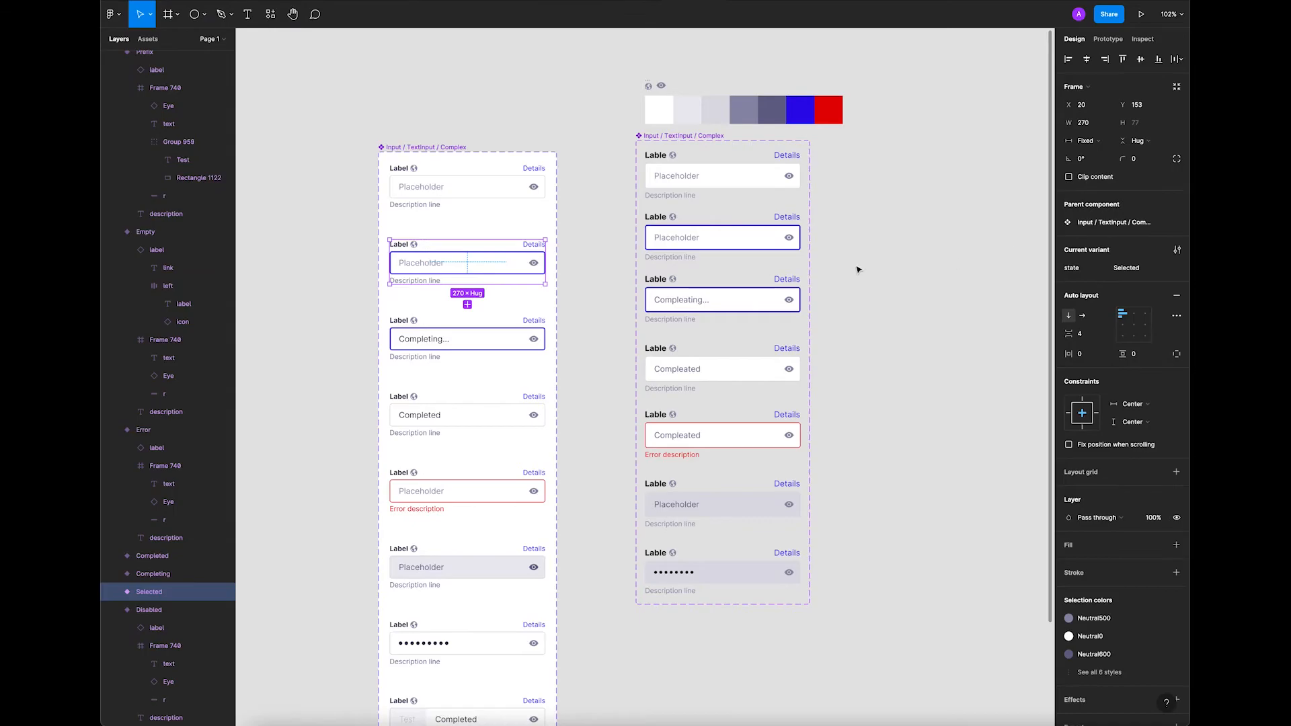
left_click(735, 251)
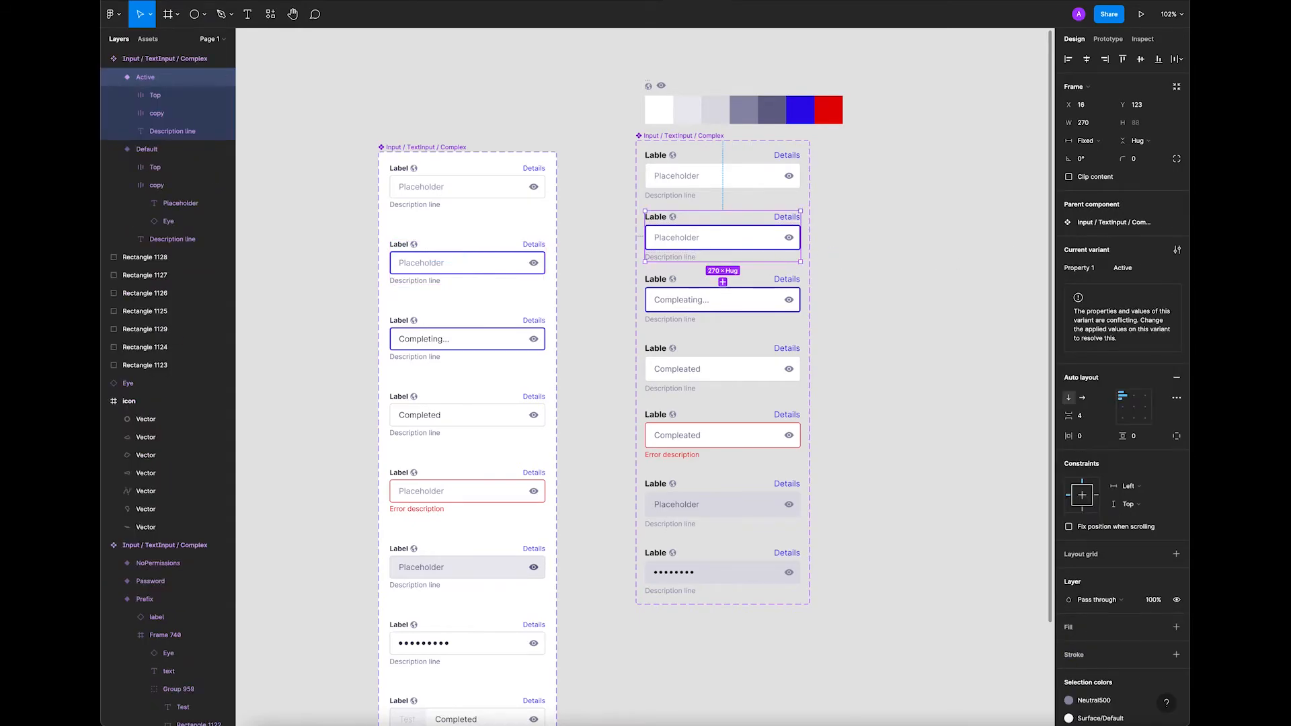
left_click(802, 296)
left_click(520, 344)
Set the third variant's Property 1 to a new value, "Compleating...".
left_click(729, 298)
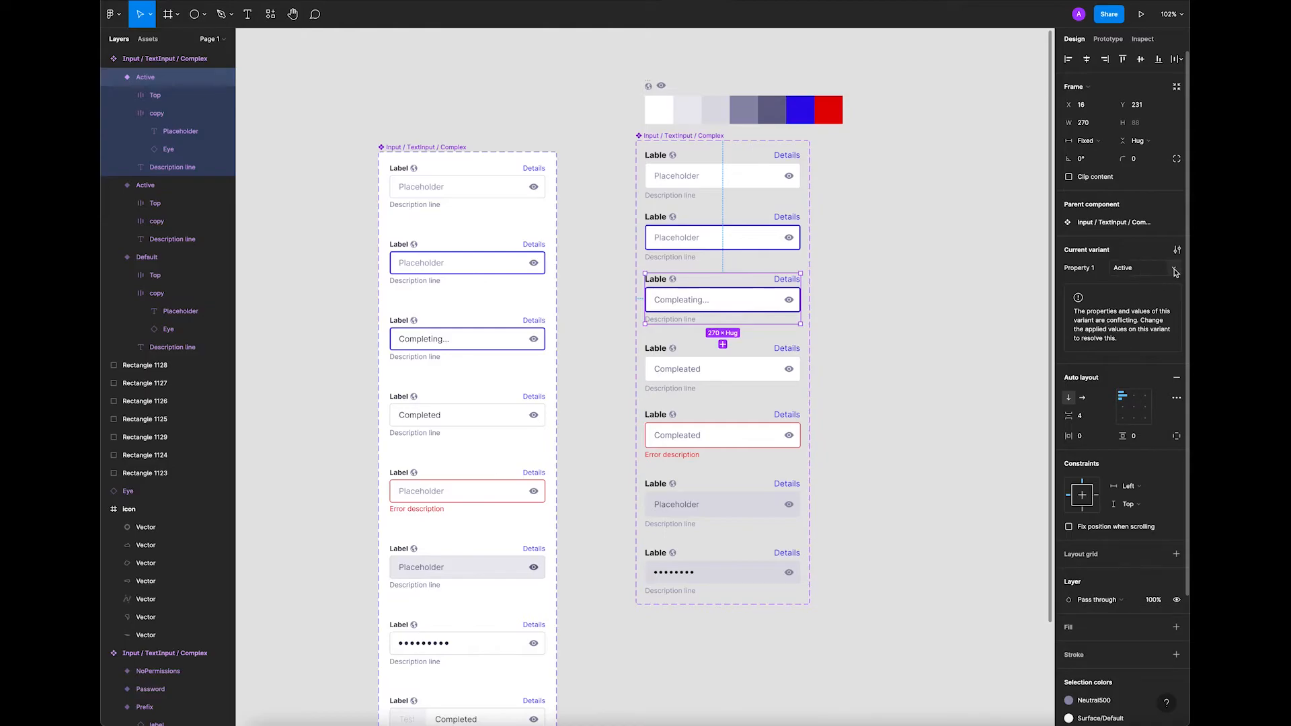
left_click(1175, 270)
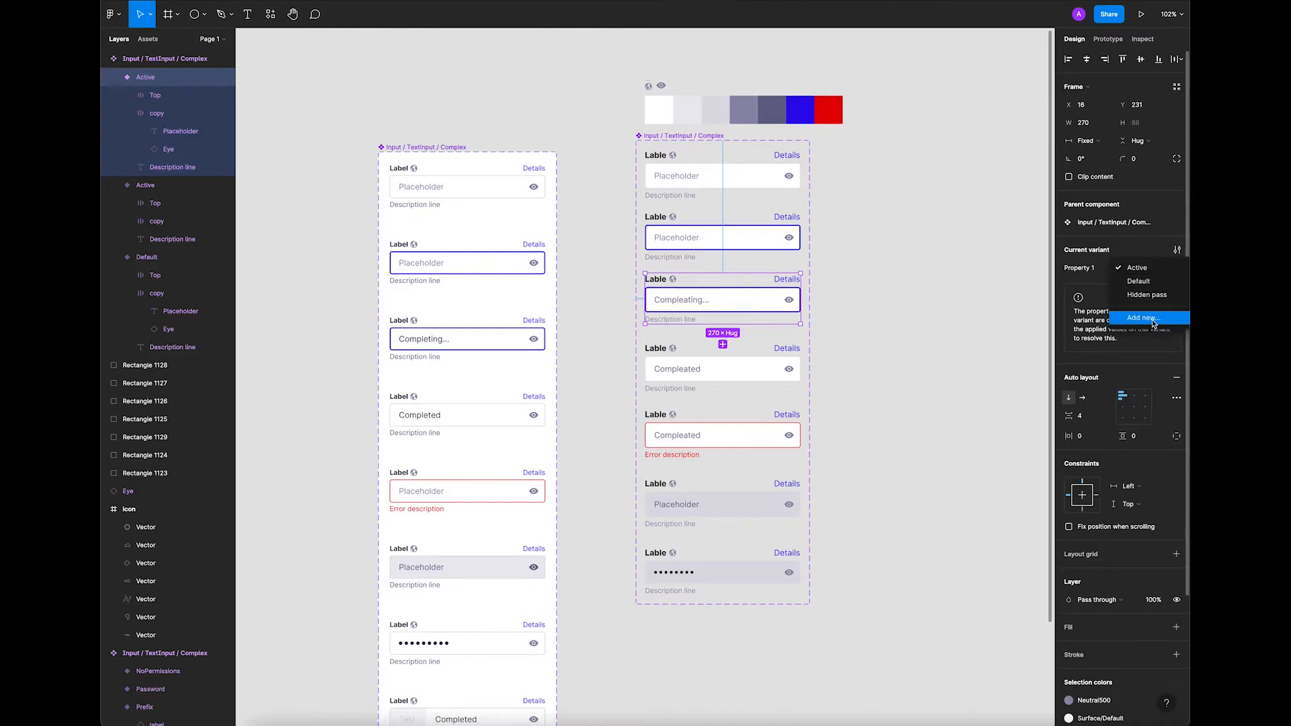
left_click(1152, 320)
type("Compleating")
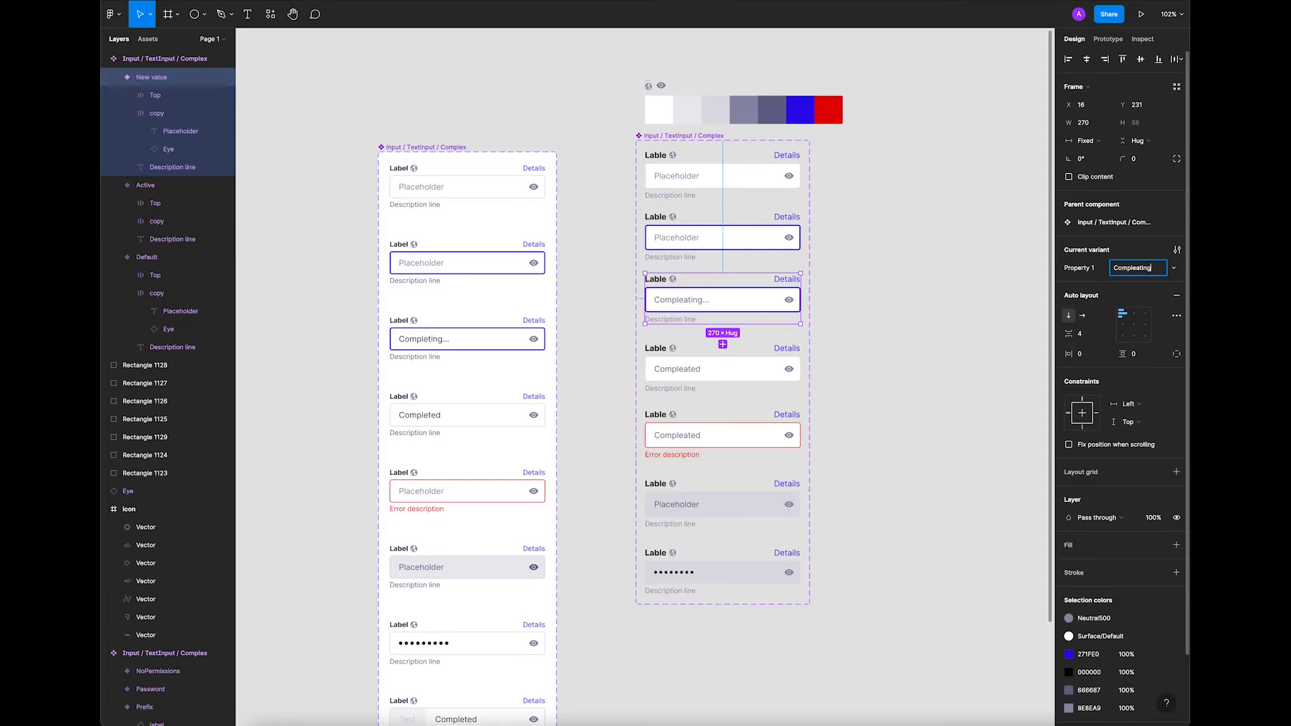
right_click(1132, 268)
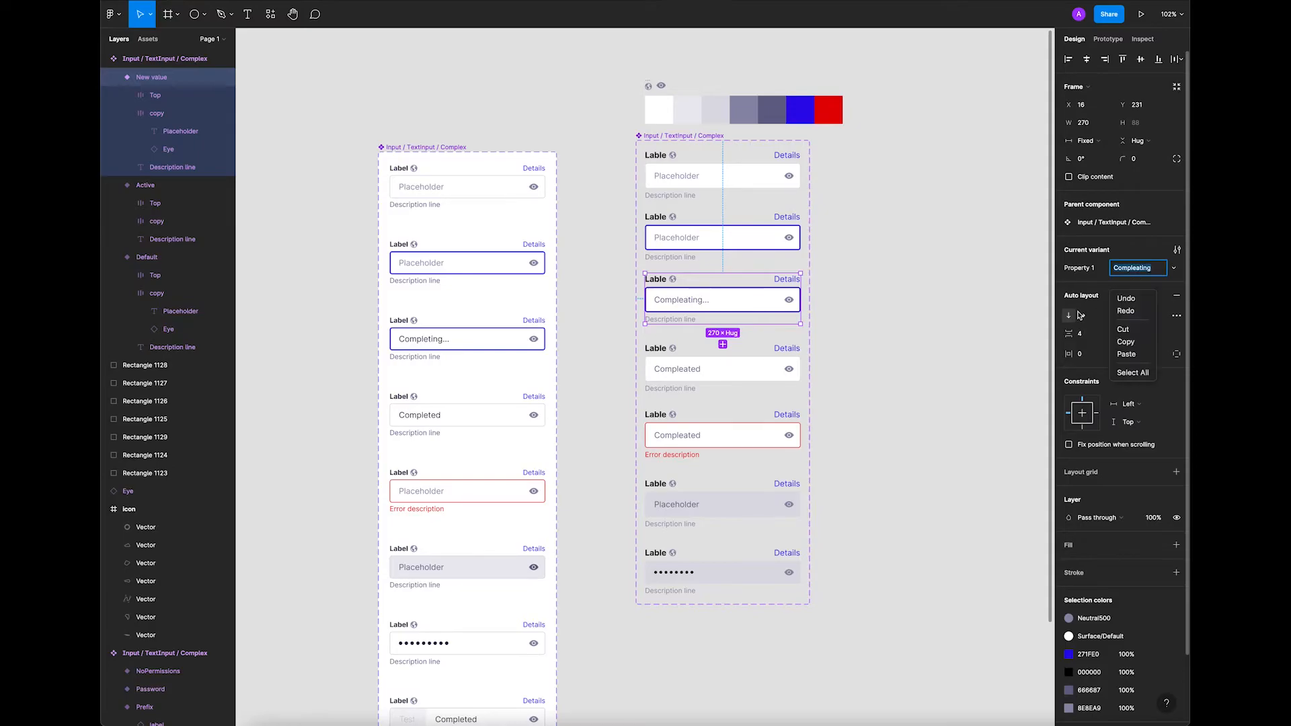
left_click(1155, 266)
left_click(1153, 272)
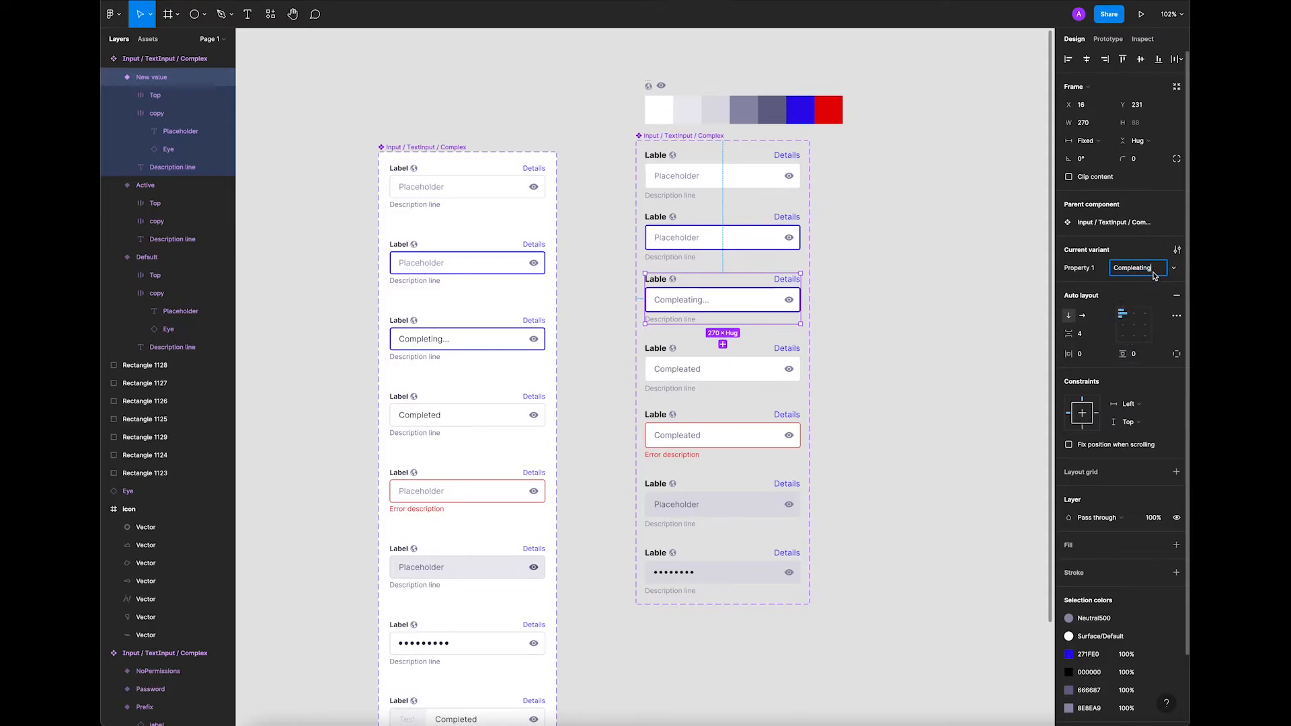
type("...")
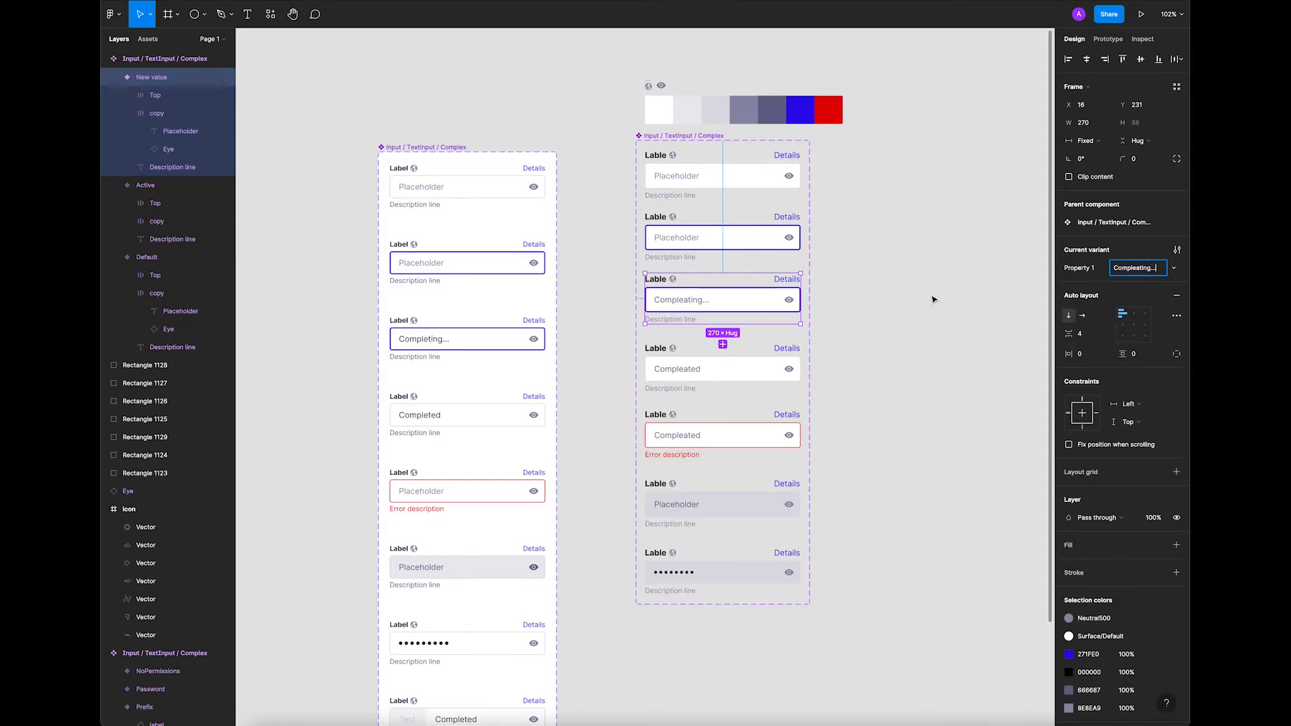
left_click(920, 297)
double_click(681, 304, "super")
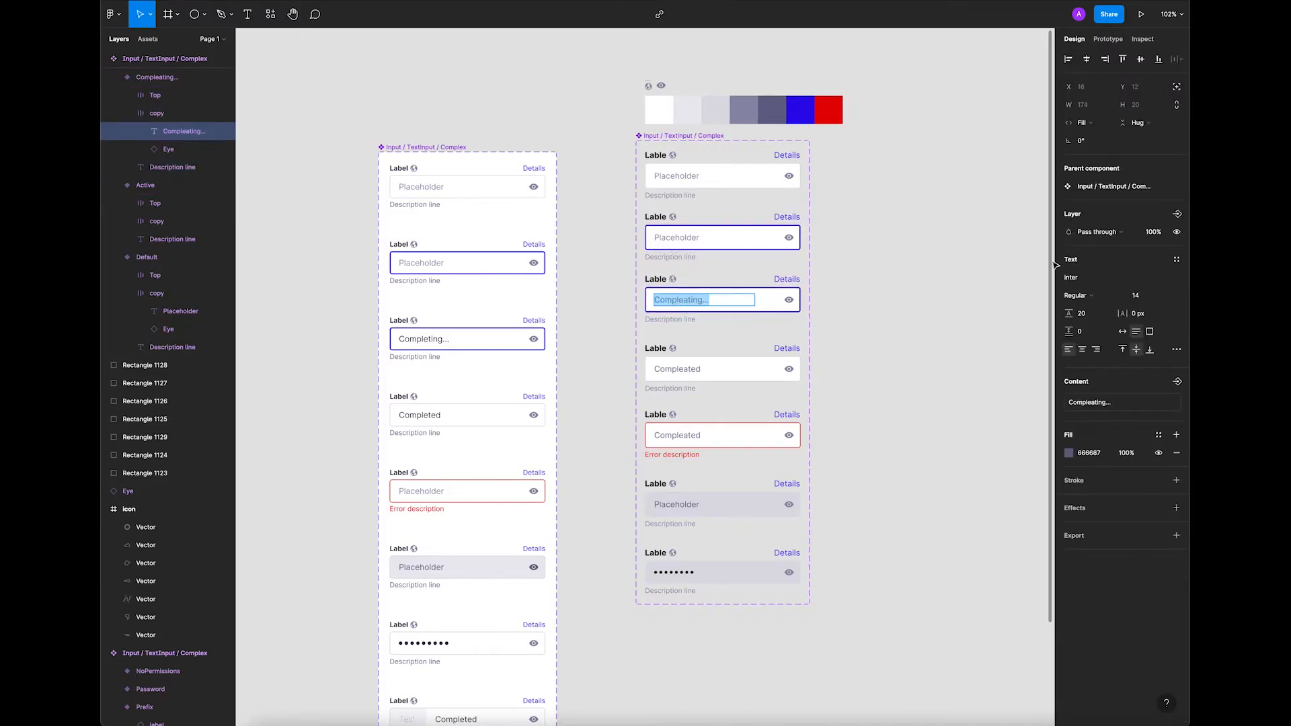
key("Escape")
left_click(939, 274)
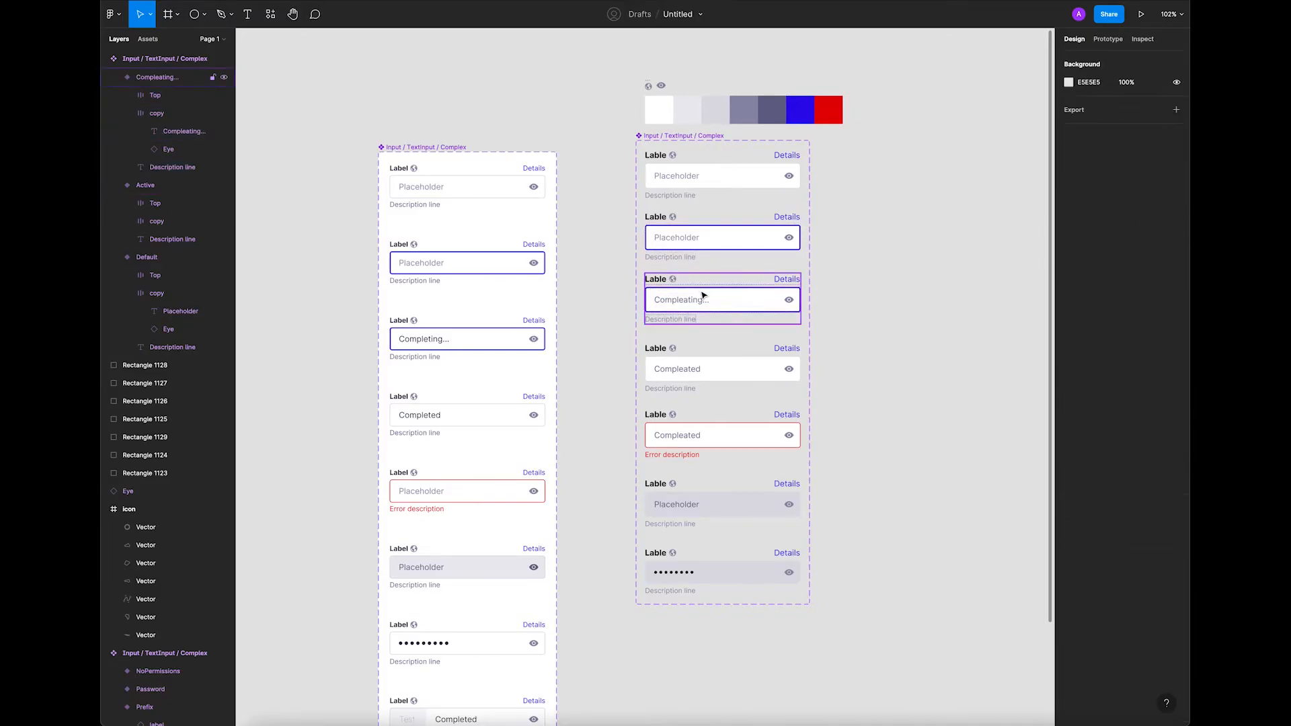
Check the Property 1 value of the third variant in the new component set.
left_click(700, 294)
left_click(1174, 269)
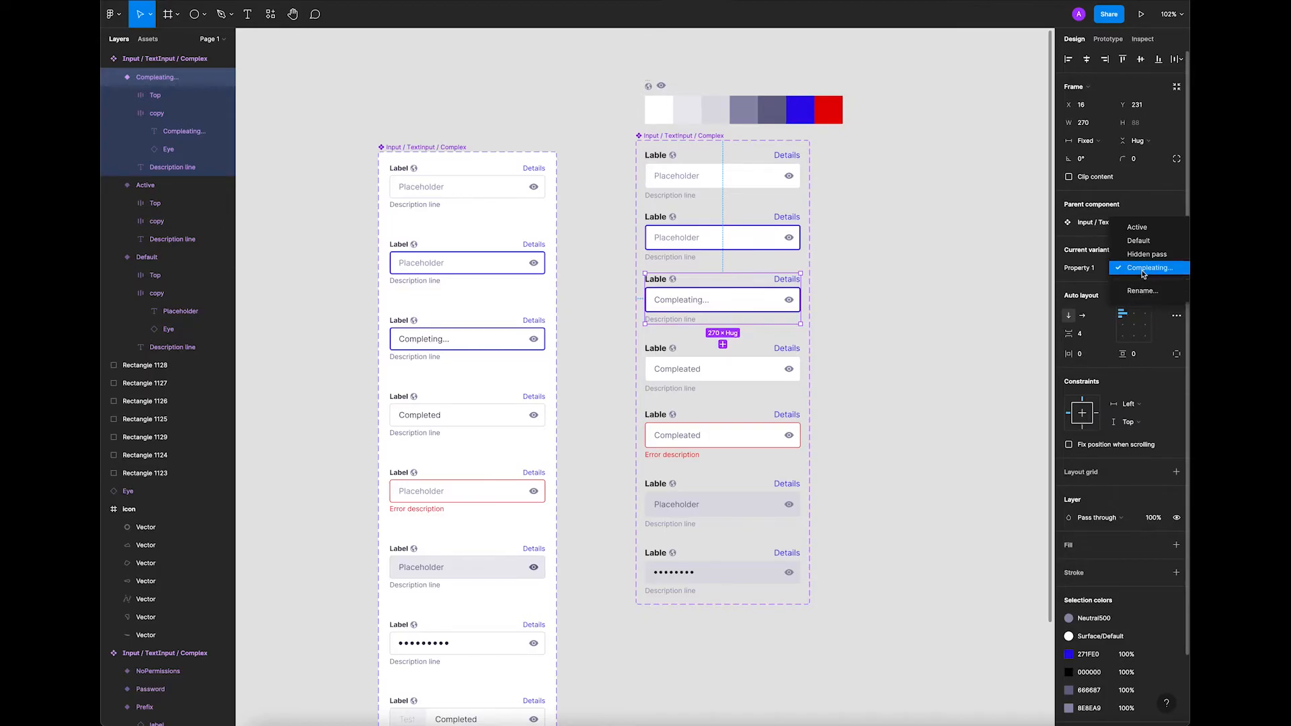
left_click(1148, 272)
left_click(1154, 269)
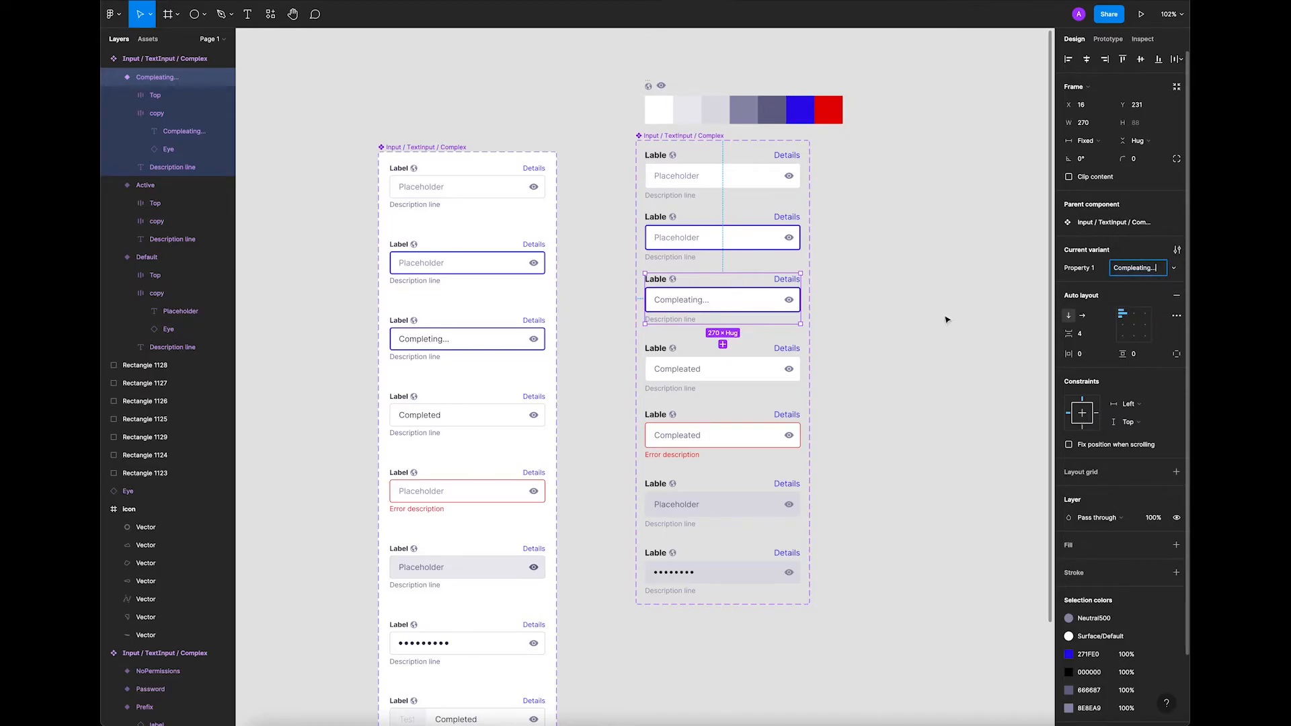
left_click(901, 334)
Copy the fourth input's text and use it as a new Property 1 value, "Compleated", for that variant.
double_click(692, 370)
key("super+c")
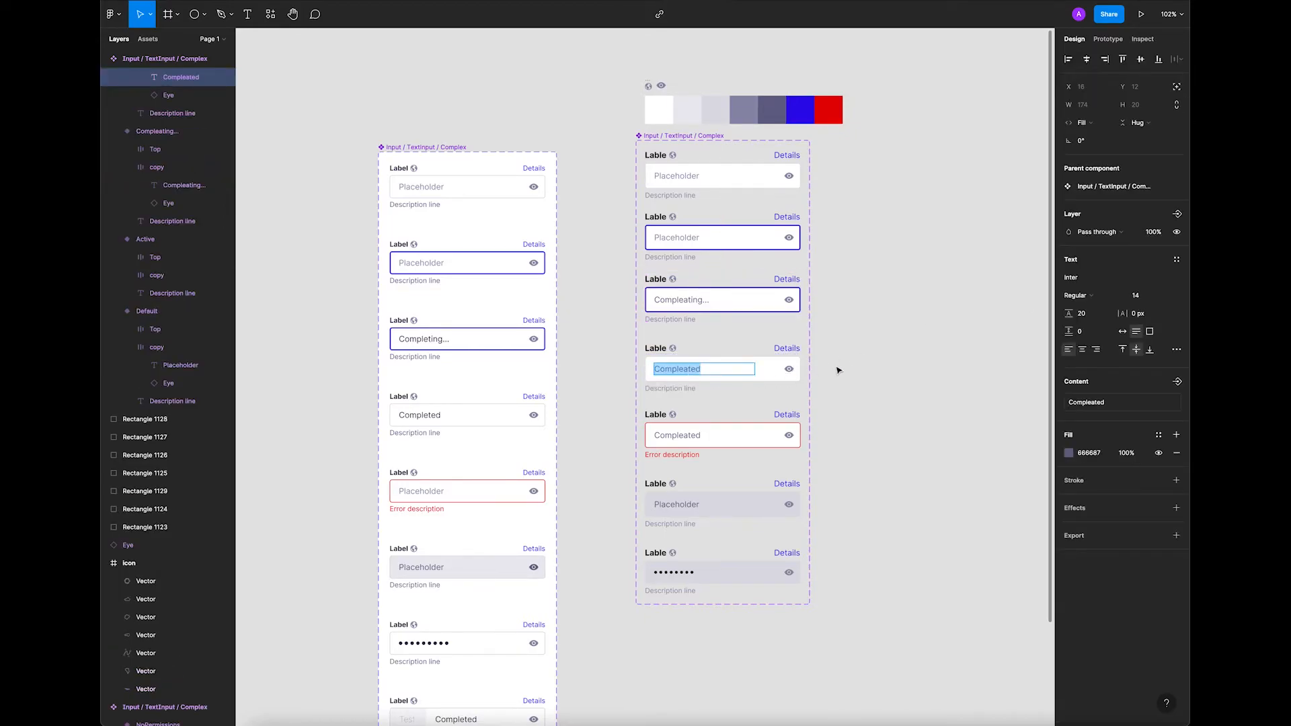
key("Escape")
left_click(918, 352)
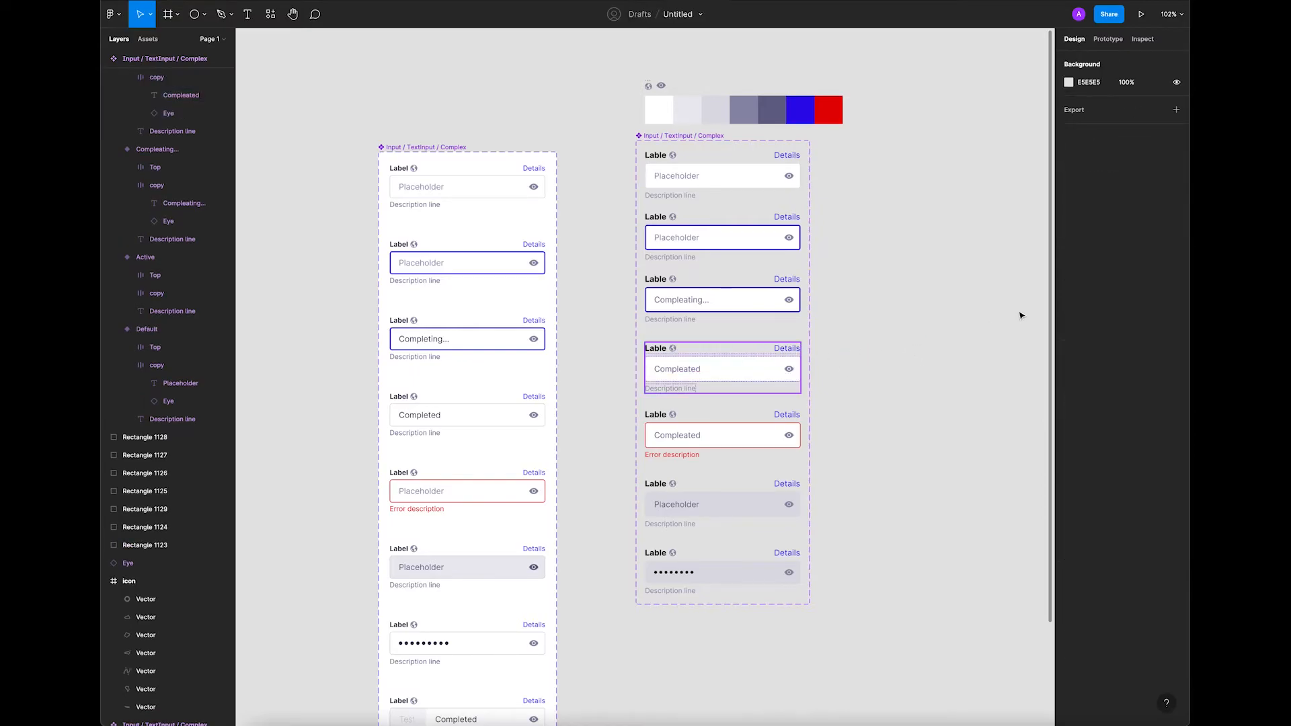
left_click(1174, 269)
left_click(1151, 331)
key("super+v")
left_click(836, 464)
Set the Property 1 of the red-bordered fifth variant to a new value, "Error".
left_click(759, 423)
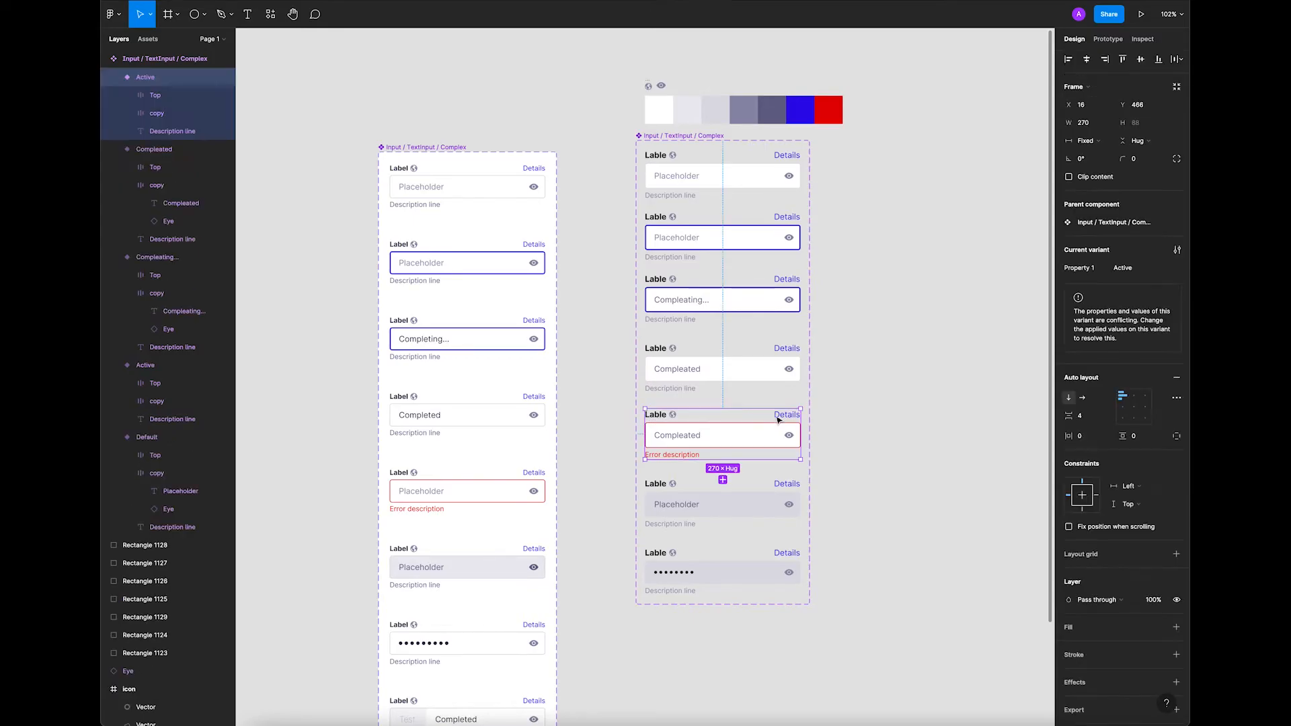
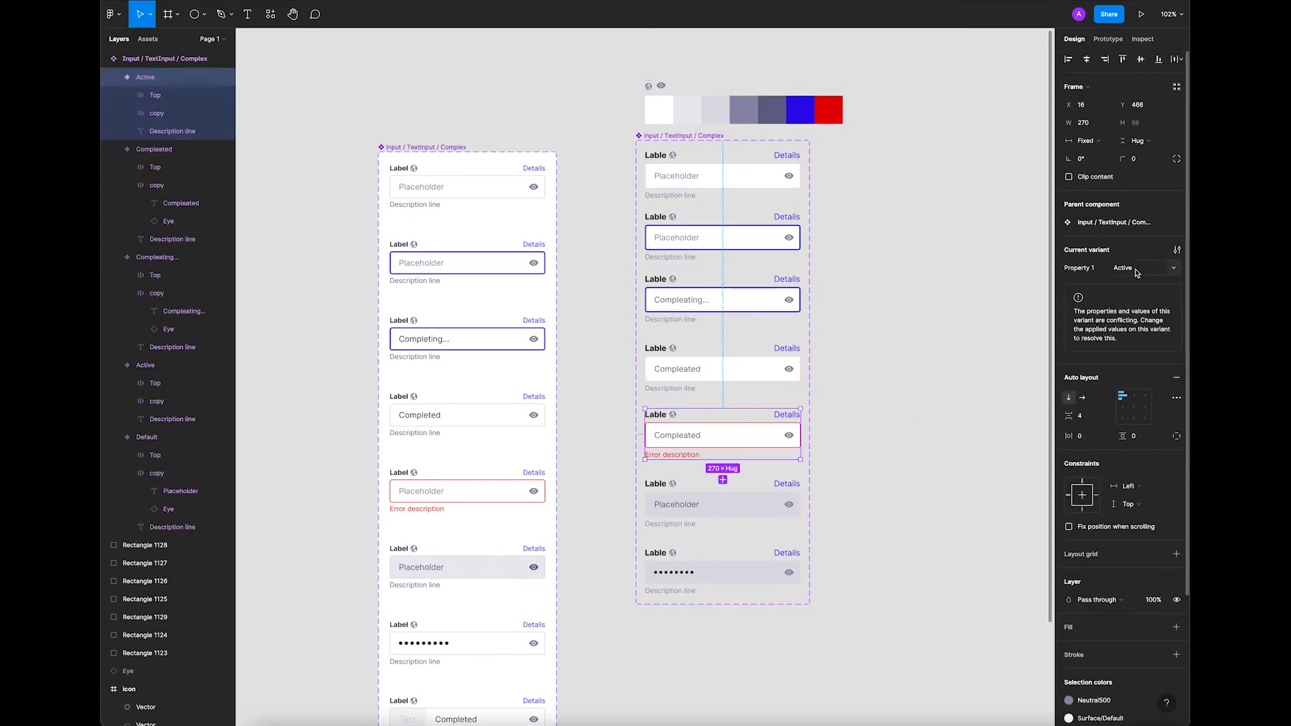
left_click(1163, 270)
left_click(1141, 343)
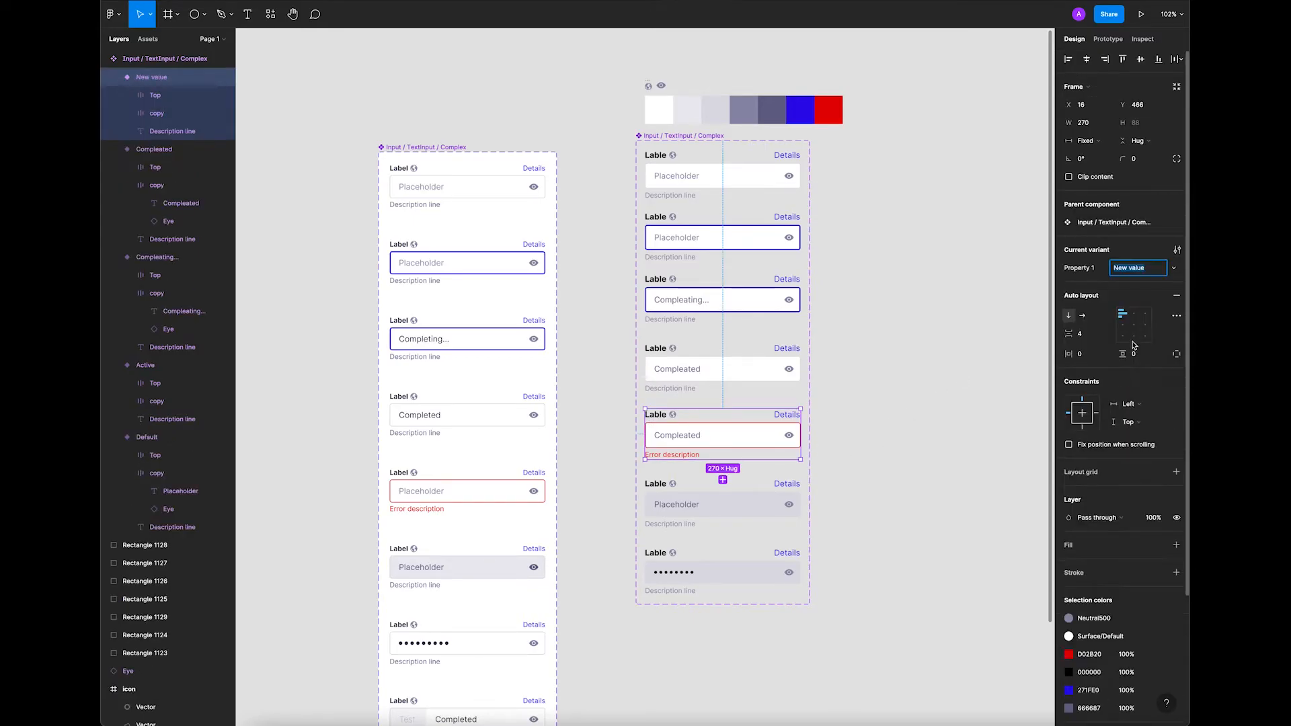
type("Error")
left_click(906, 364)
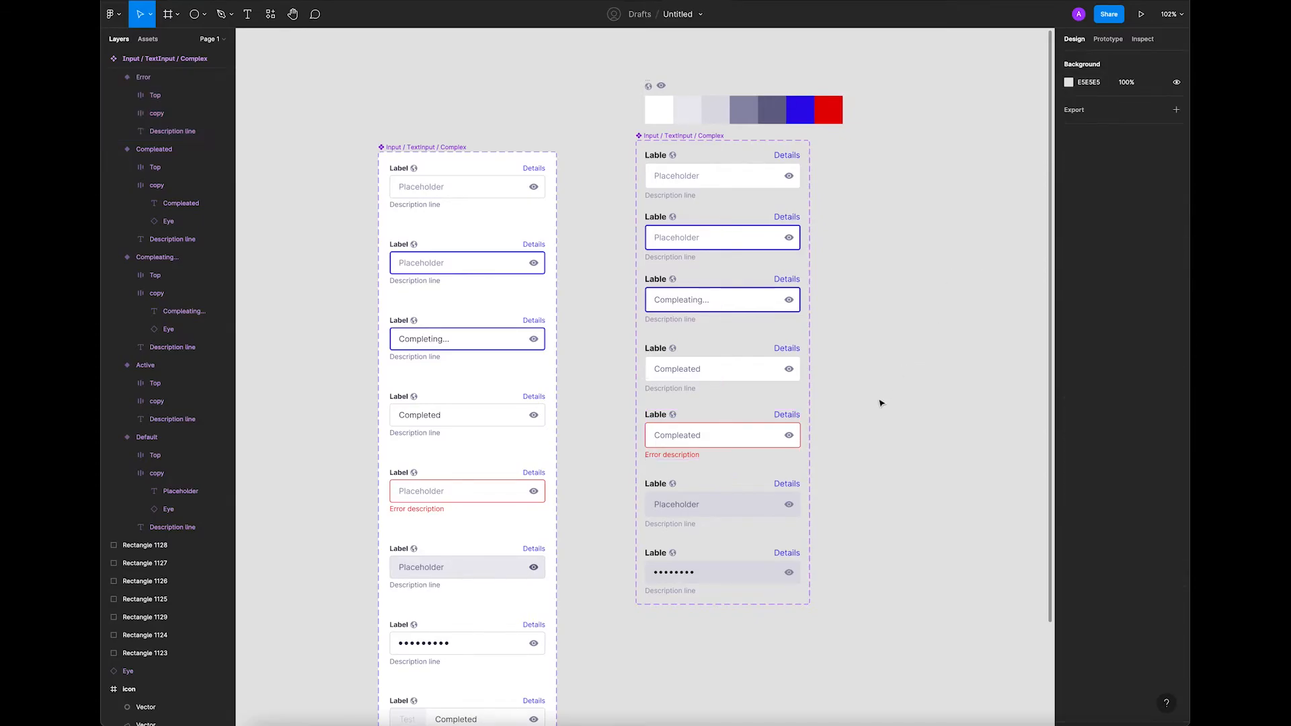
Set the sixth variant's Property 1 to a new value, "Placeholder", and check the dotted password variant's value.
left_click(733, 495)
double_click(694, 505)
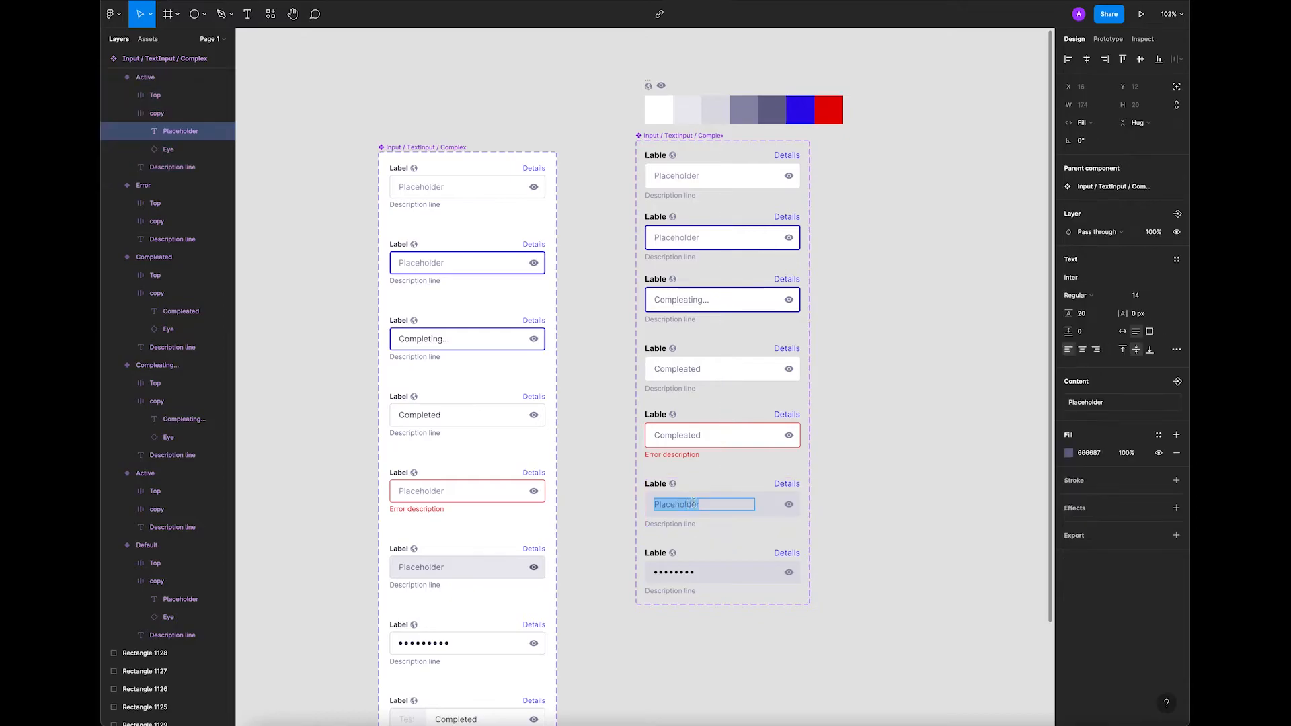
key("Escape")
left_click(916, 474)
left_click(737, 496)
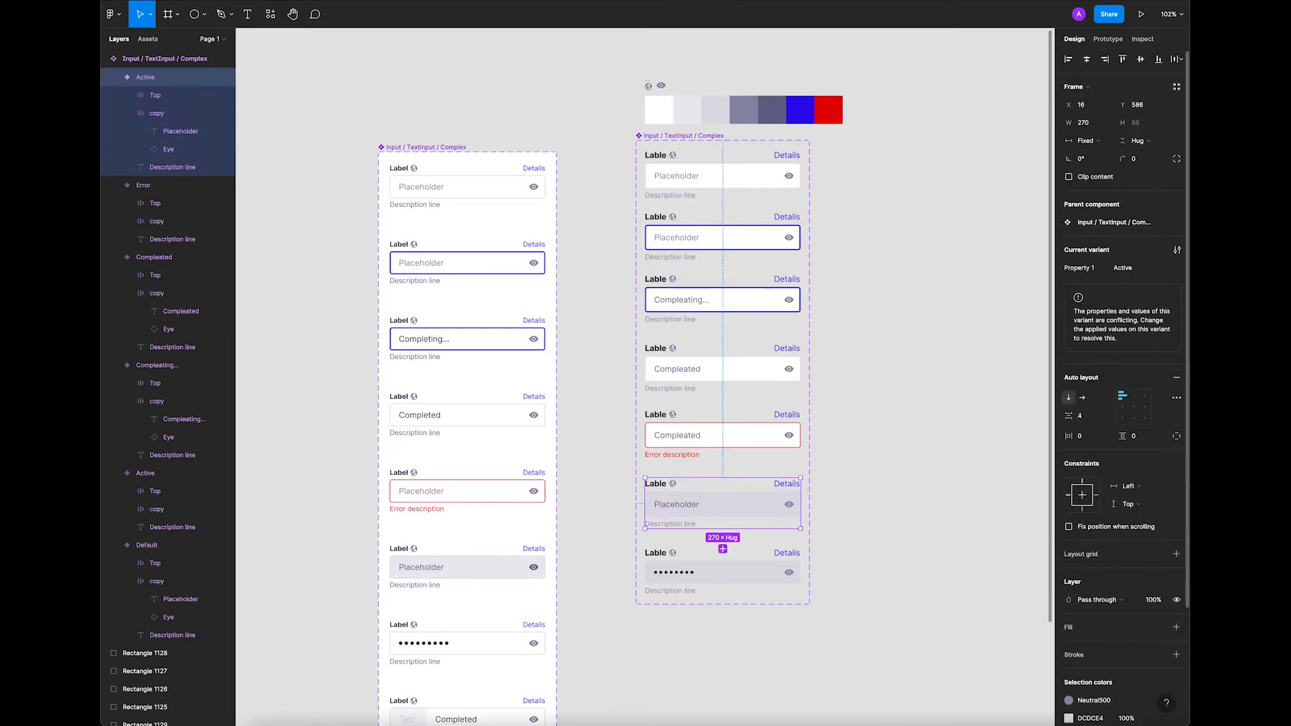
left_click(1174, 272)
left_click(1154, 357)
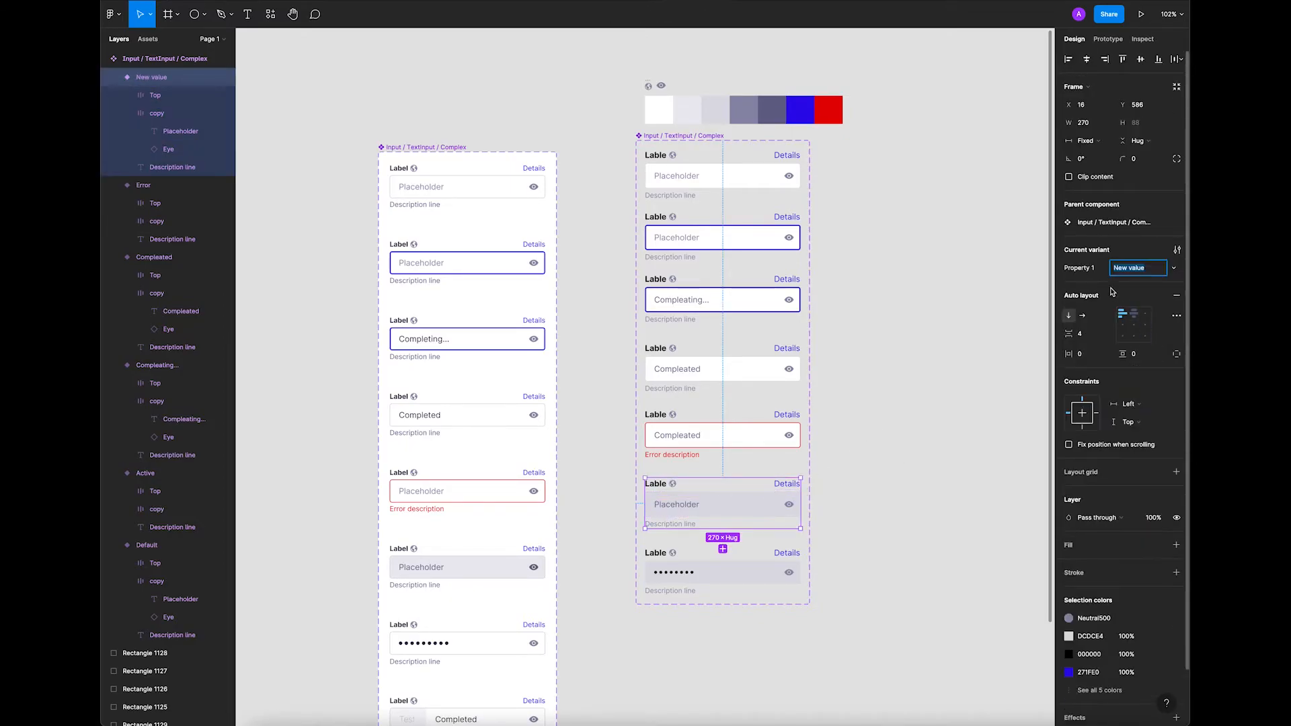
type("Placeholder")
left_click(933, 393)
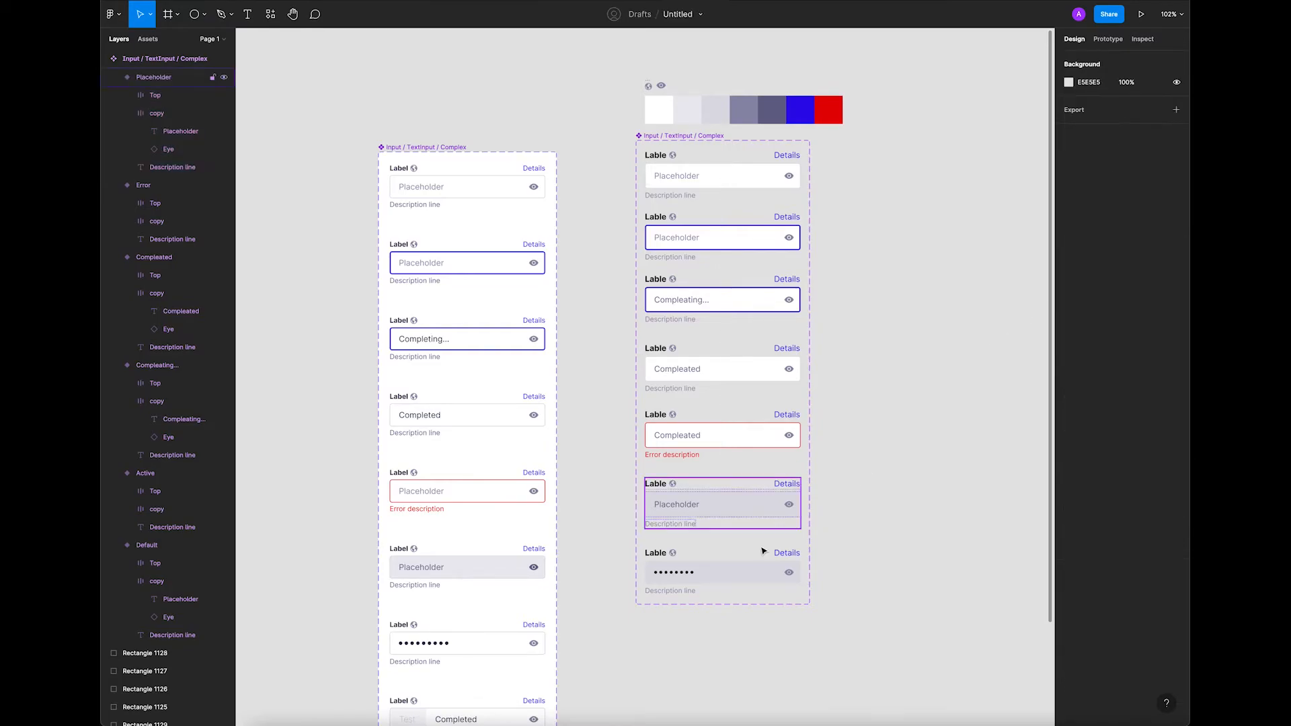
left_click(752, 565)
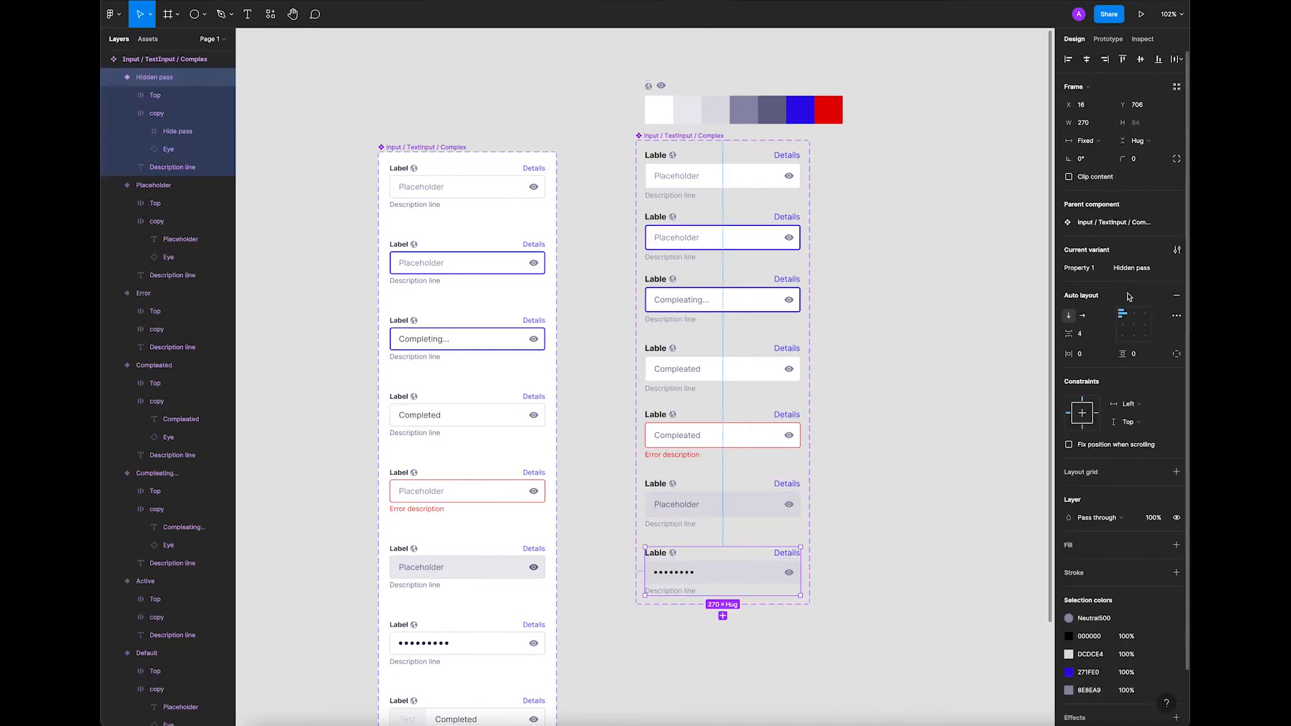
left_click(879, 351)
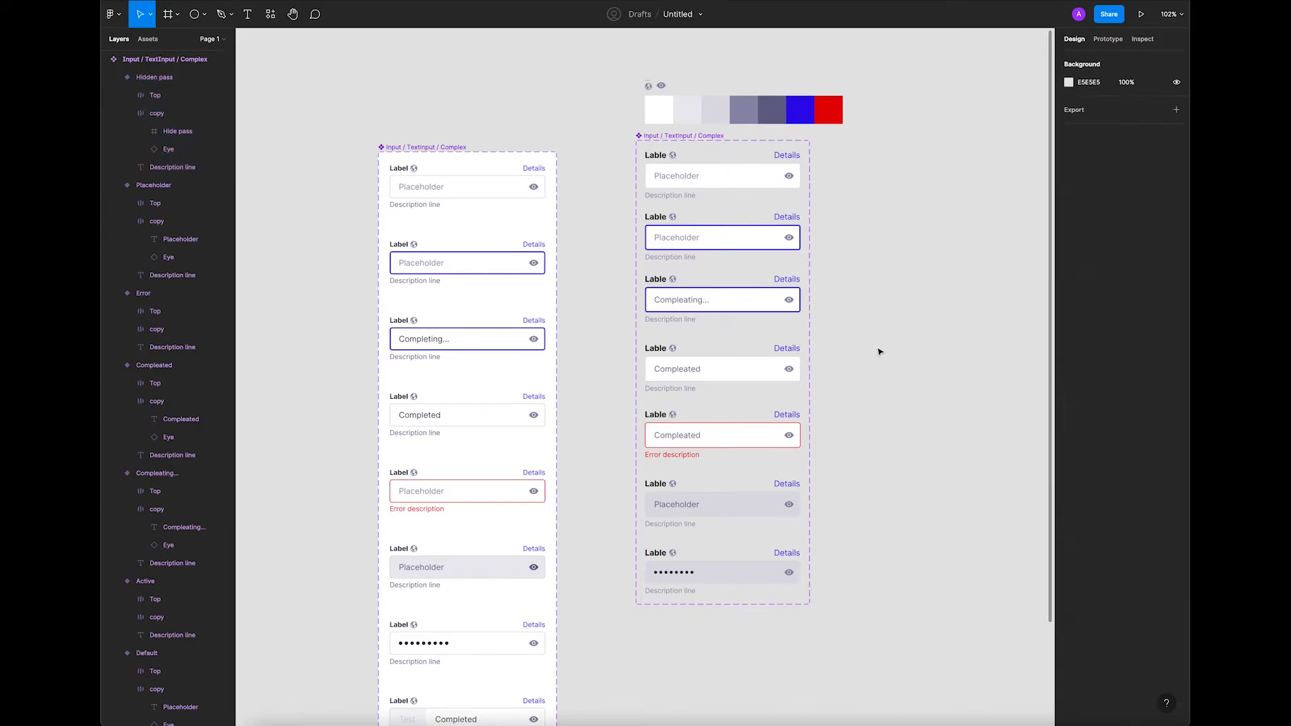
Move the new component set beside the reference set so that their top edges align.
scroll(633, 254, "down", 3)
left_click_drag(617, 126, 560, 150)
left_click_drag(657, 174, 657, 182)
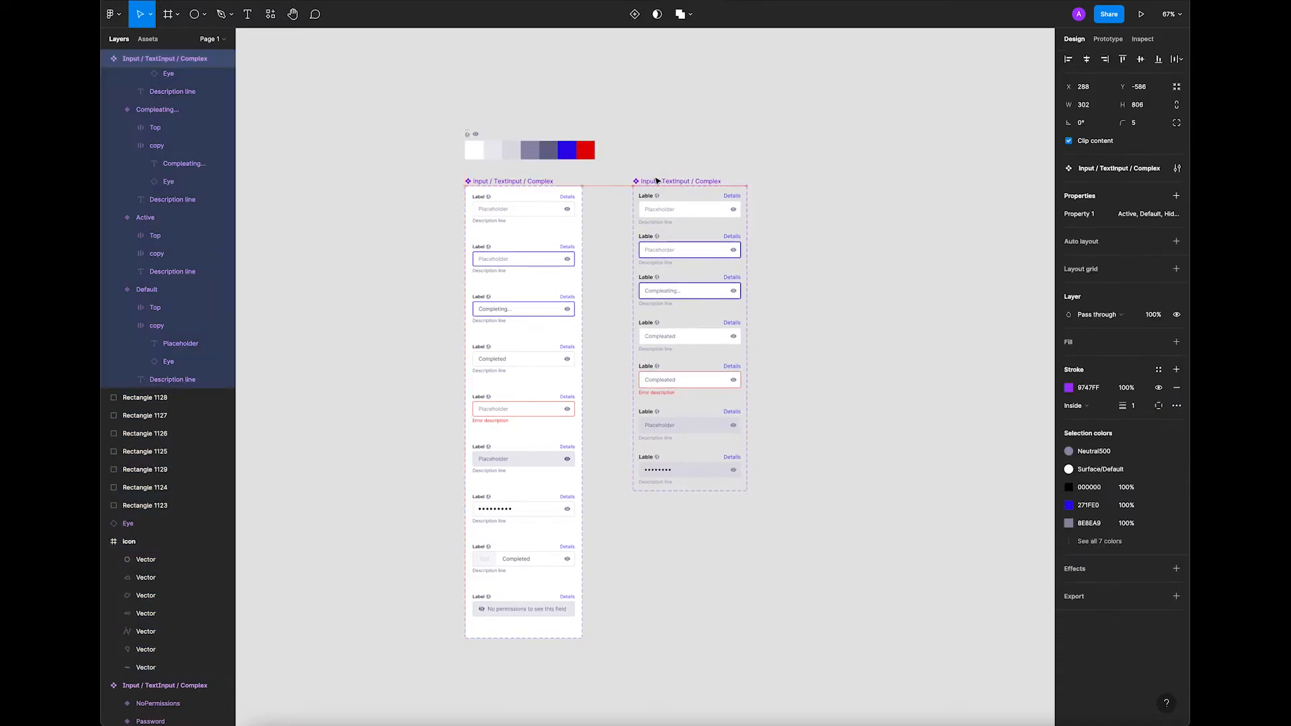
left_click(652, 170)
Place an instance of the Default input on the canvas to the right of the new component set.
left_click_drag(684, 212, 829, 219)
left_click(867, 265)
left_click_drag(868, 265, 751, 304)
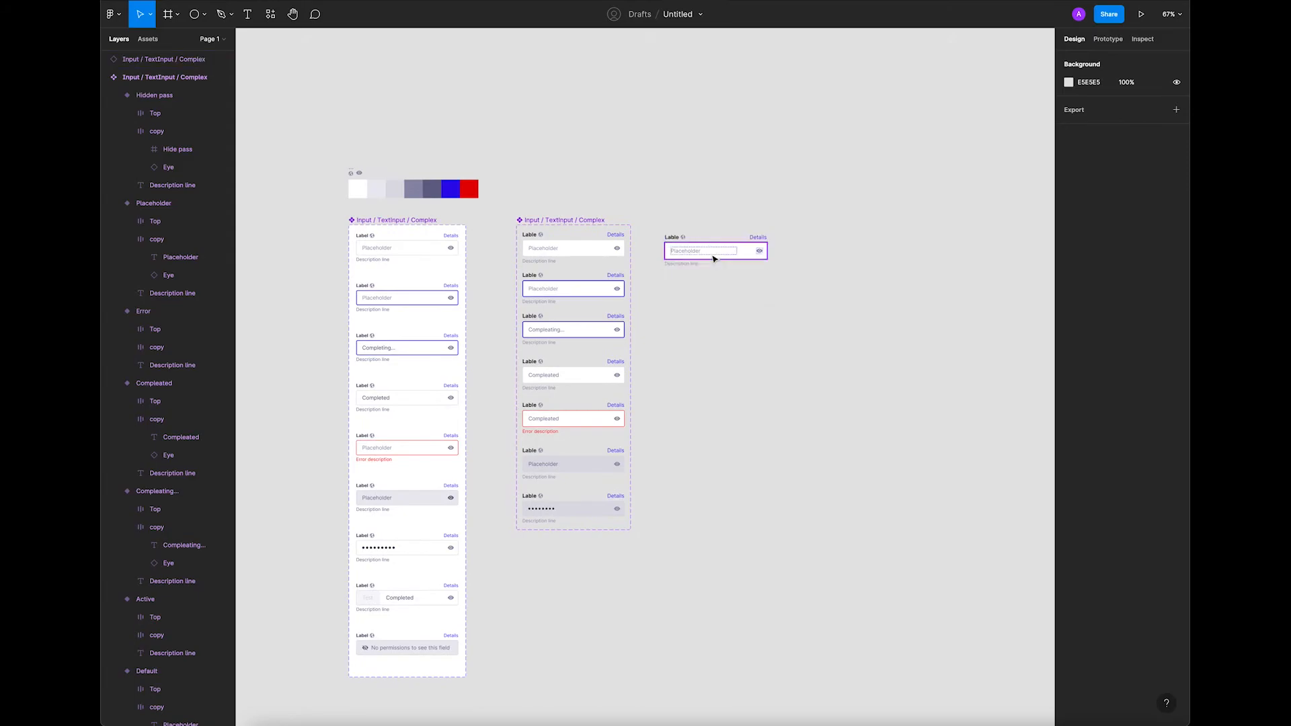
Test the instance by switching Property 1 through Active, Default, Hidden pass, Compleating..., Compleated, Placeholder and Error.
scroll(712, 259, "up", 10)
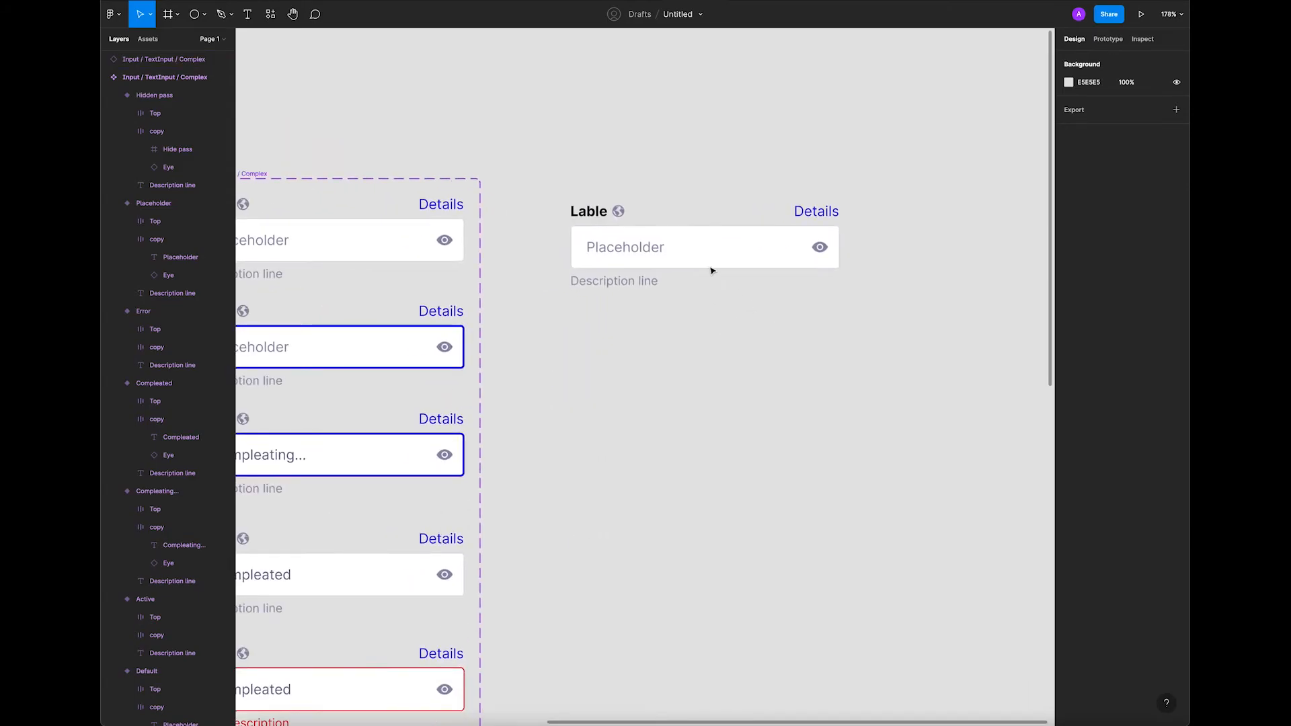
left_click(740, 272)
left_click(1133, 223)
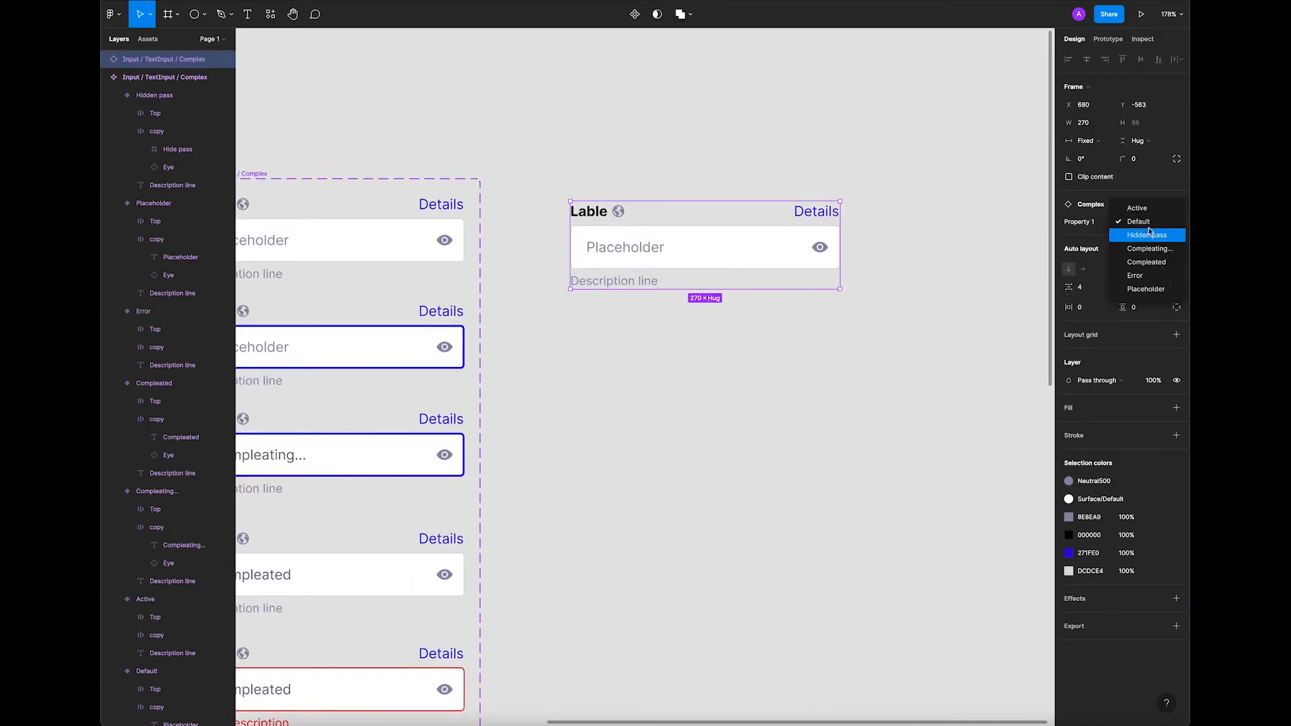
left_click(1149, 213)
left_click(1144, 224)
left_click(1146, 242)
left_click(1145, 224)
left_click(1147, 241)
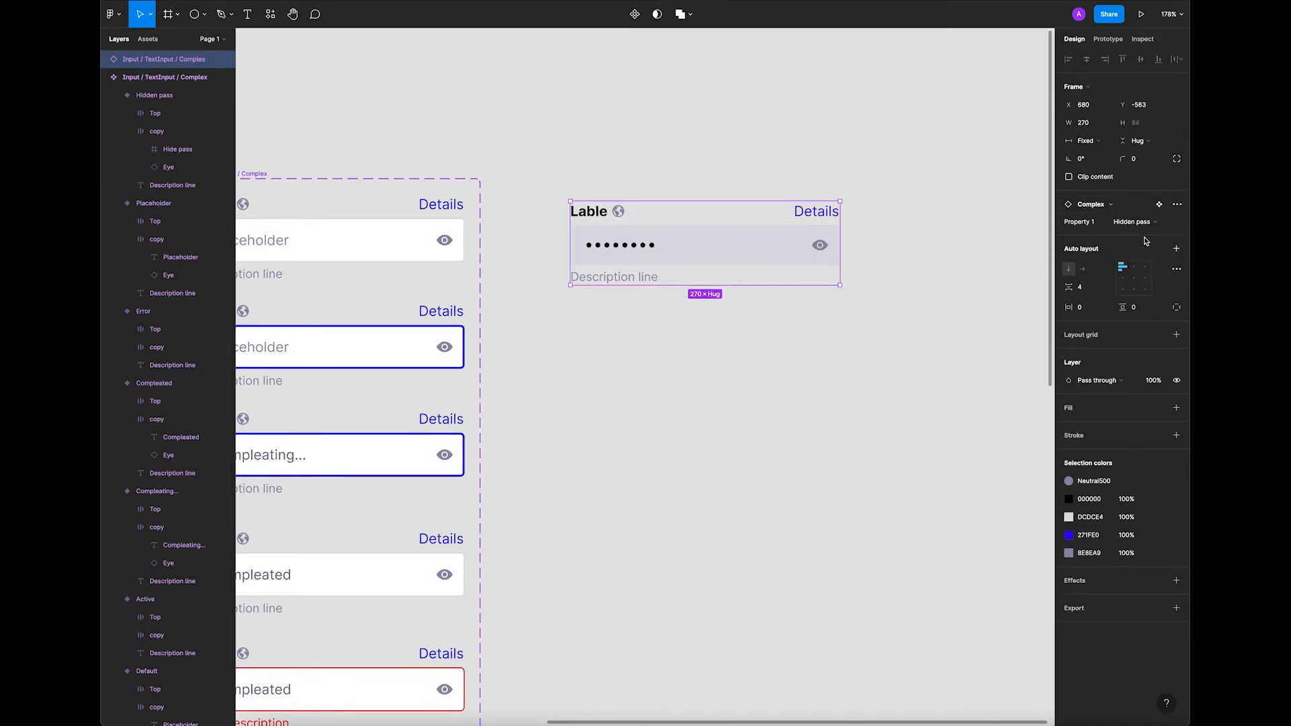
left_click(1144, 225)
left_click(1146, 236)
left_click(1145, 224)
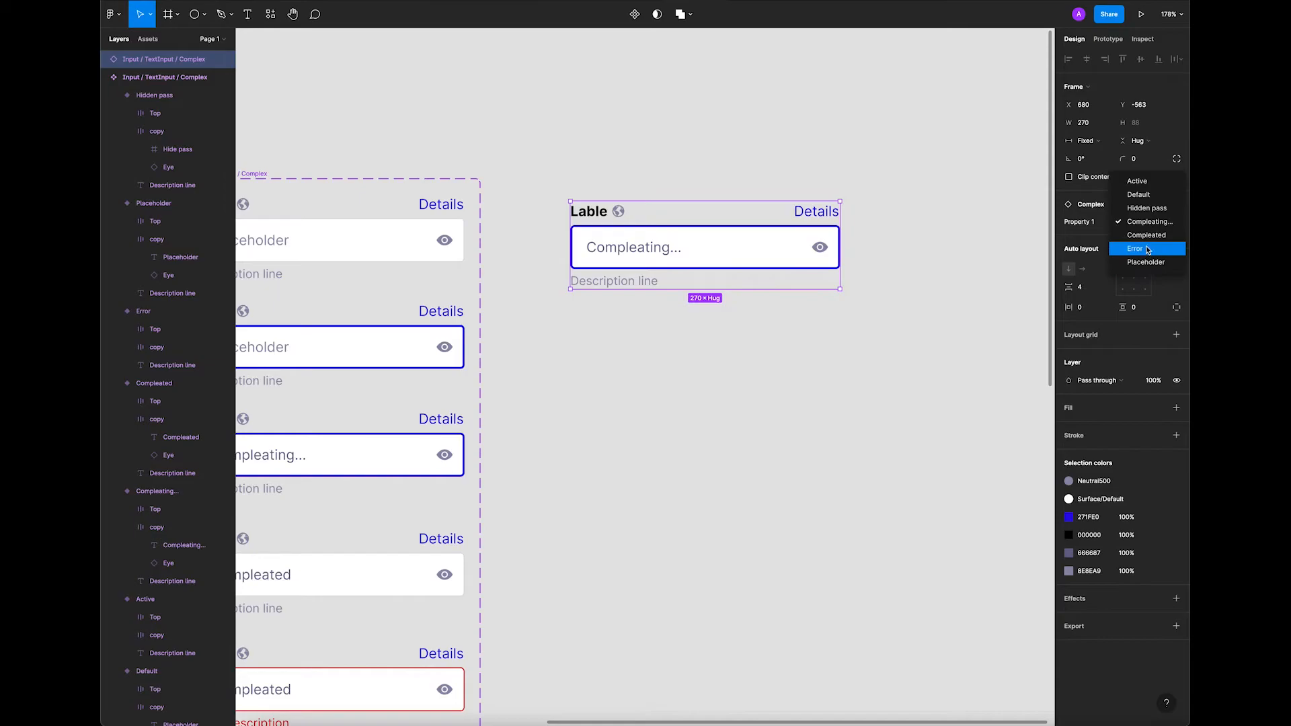
left_click(1146, 236)
left_click(1145, 225)
left_click(1146, 249)
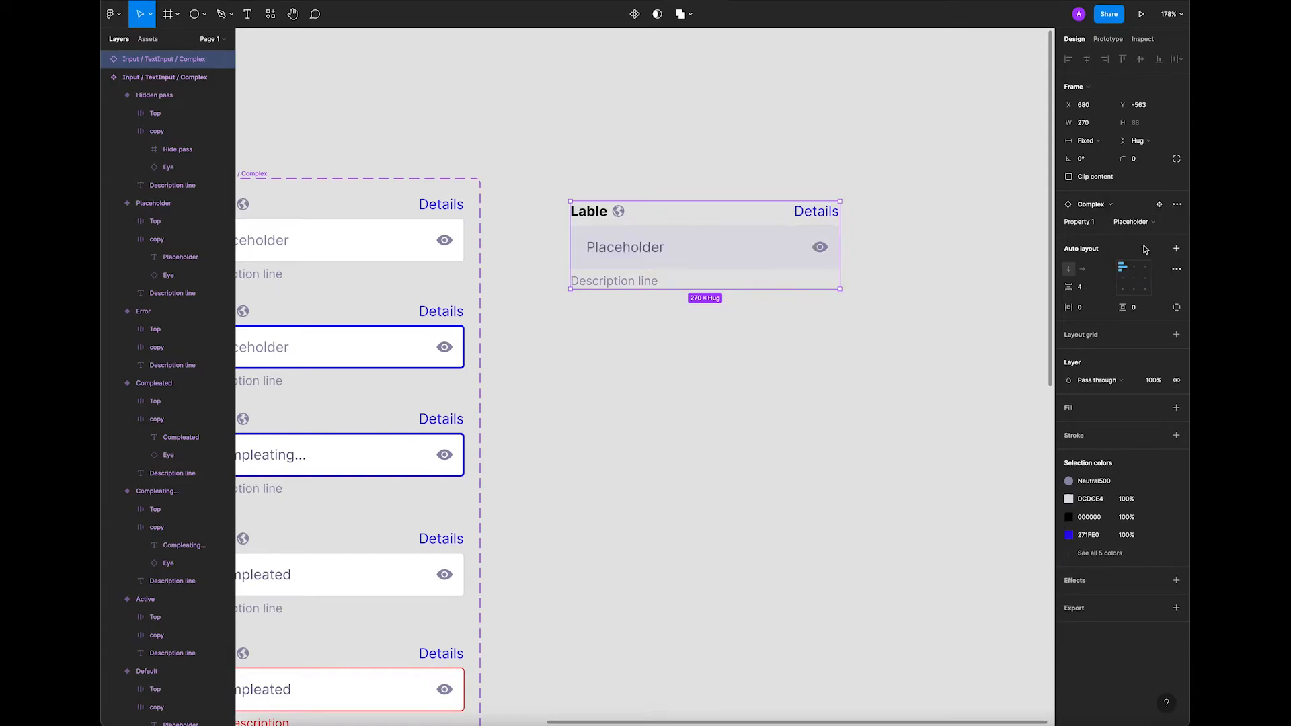
left_click(1141, 226)
left_click(1143, 209)
left_click(910, 320)
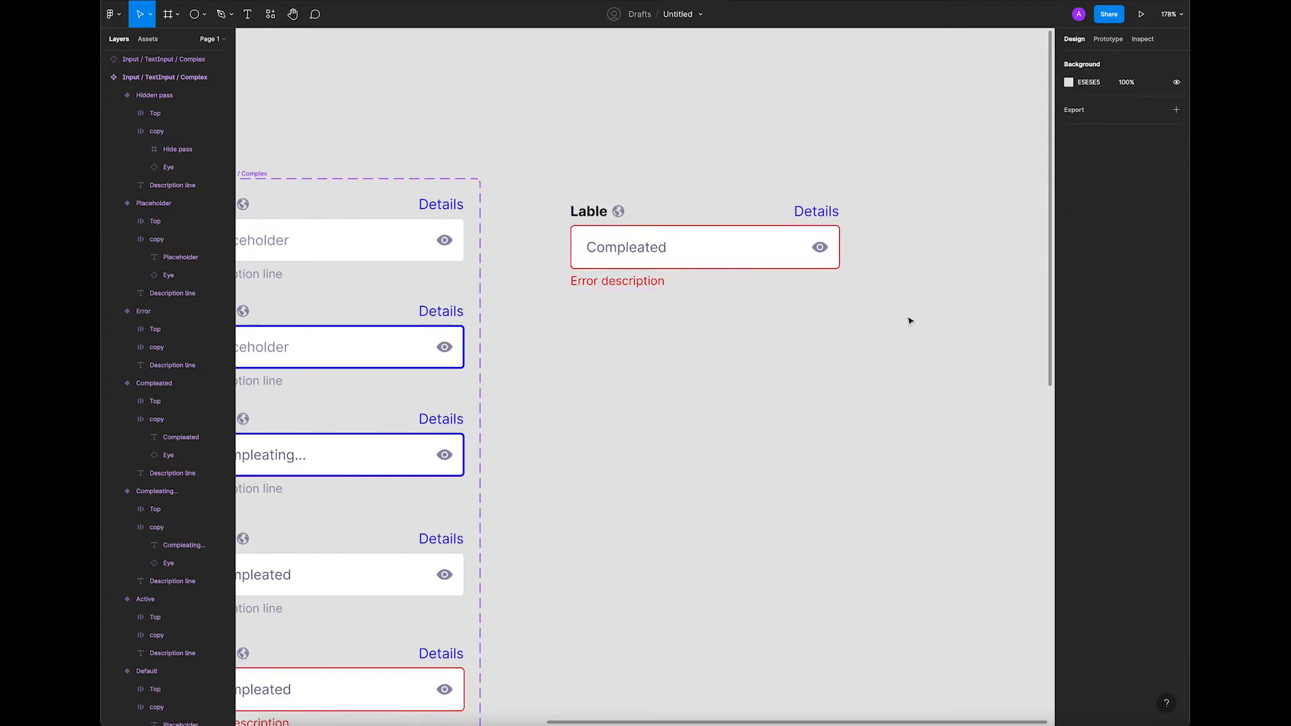
Duplicate the input instance directly below the original.
left_click(695, 261)
left_click(709, 423)
scroll(679, 358, "down", 5)
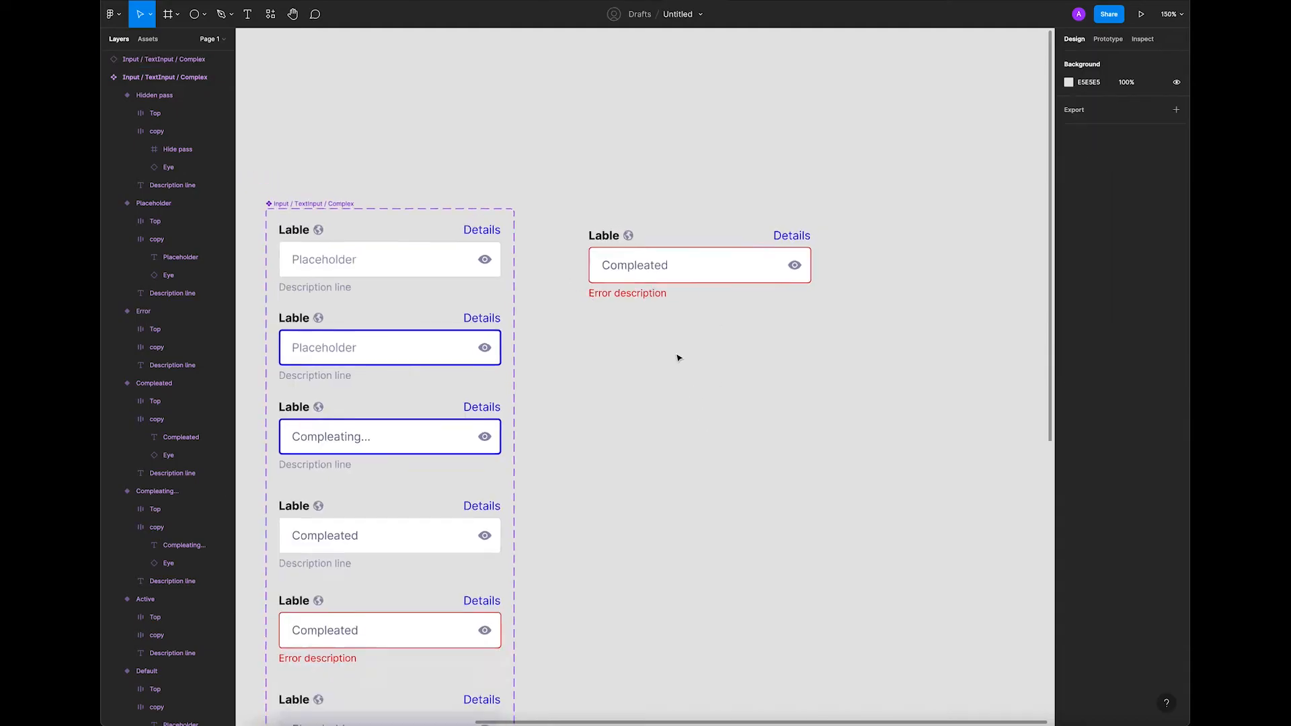
scroll(691, 357, "down", 2)
left_click(696, 254)
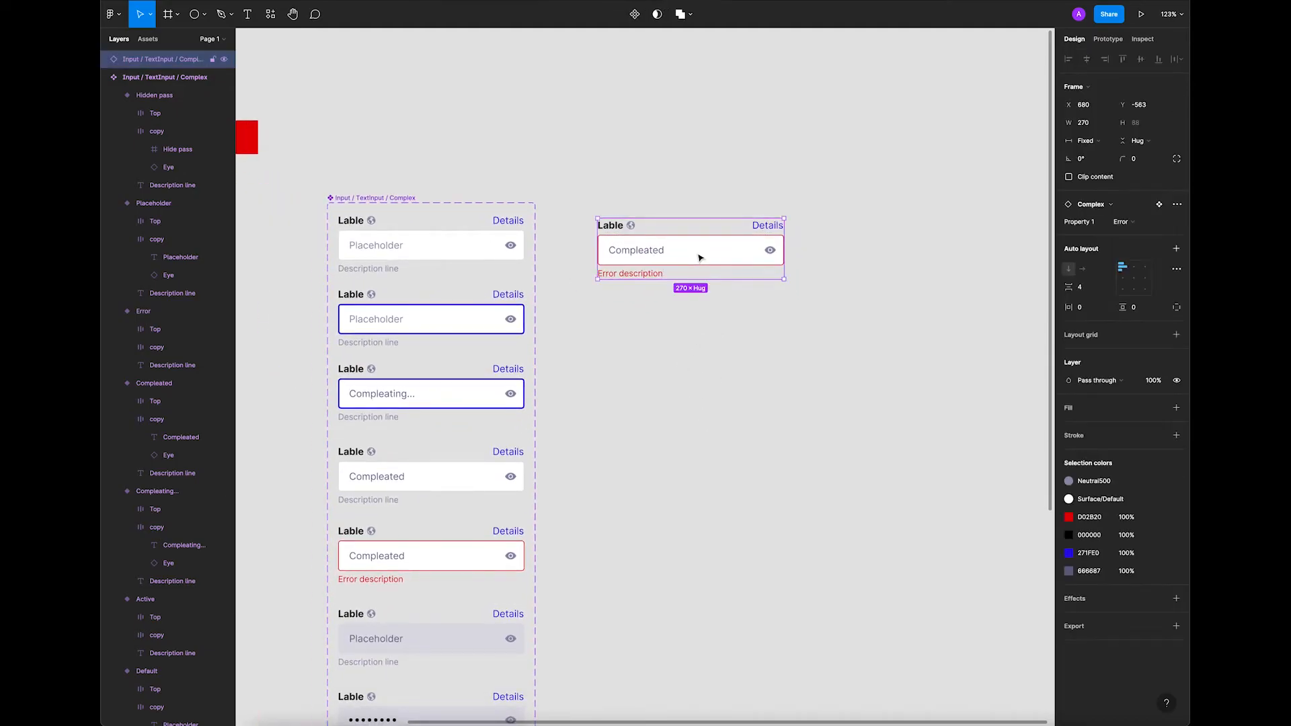
key("ctrl+d")
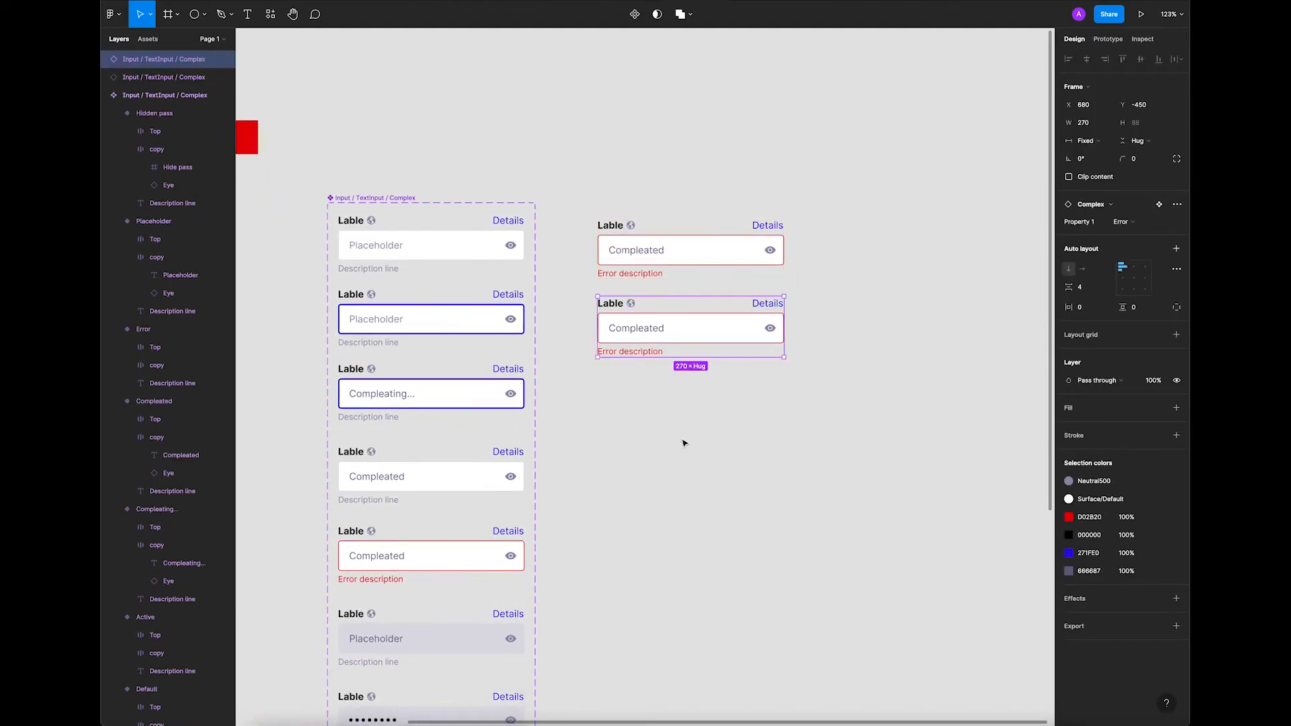
left_click(688, 444)
Select both input instances and set their Property 1 to Default.
scroll(662, 400, "up", 3)
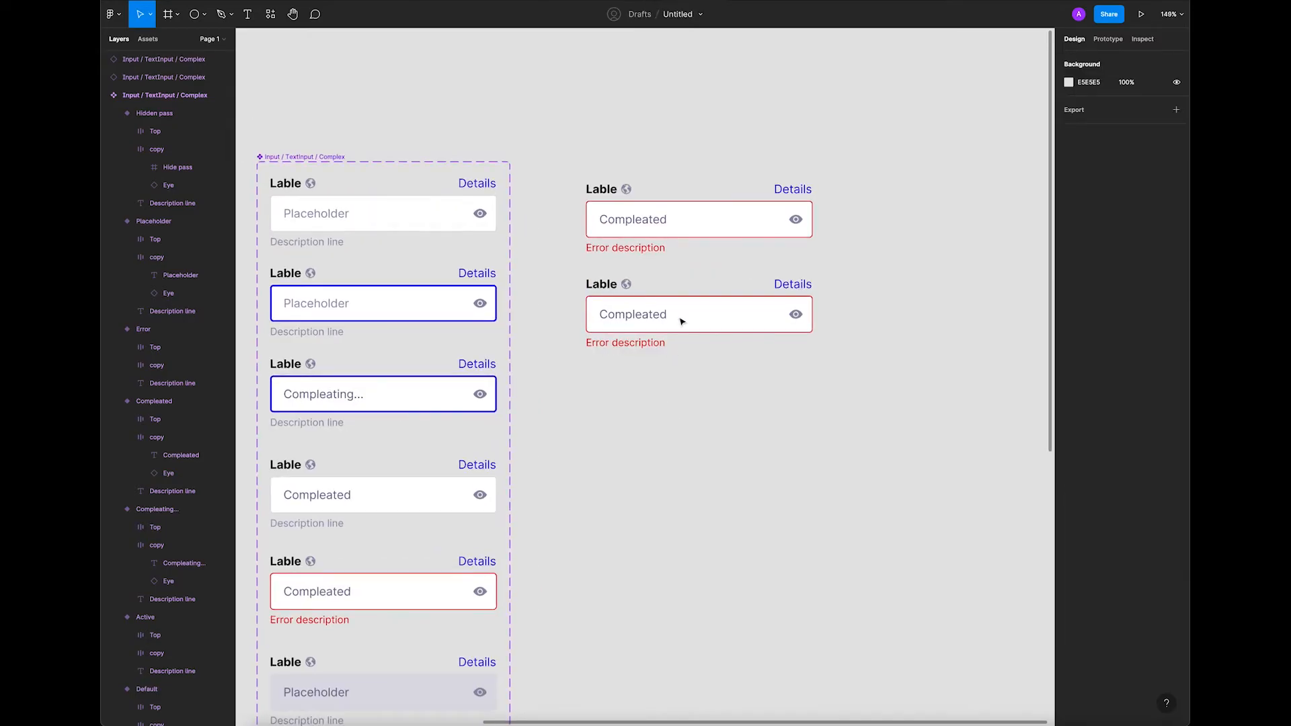
left_click(694, 244)
left_click(699, 320, "shift")
left_click(1150, 241)
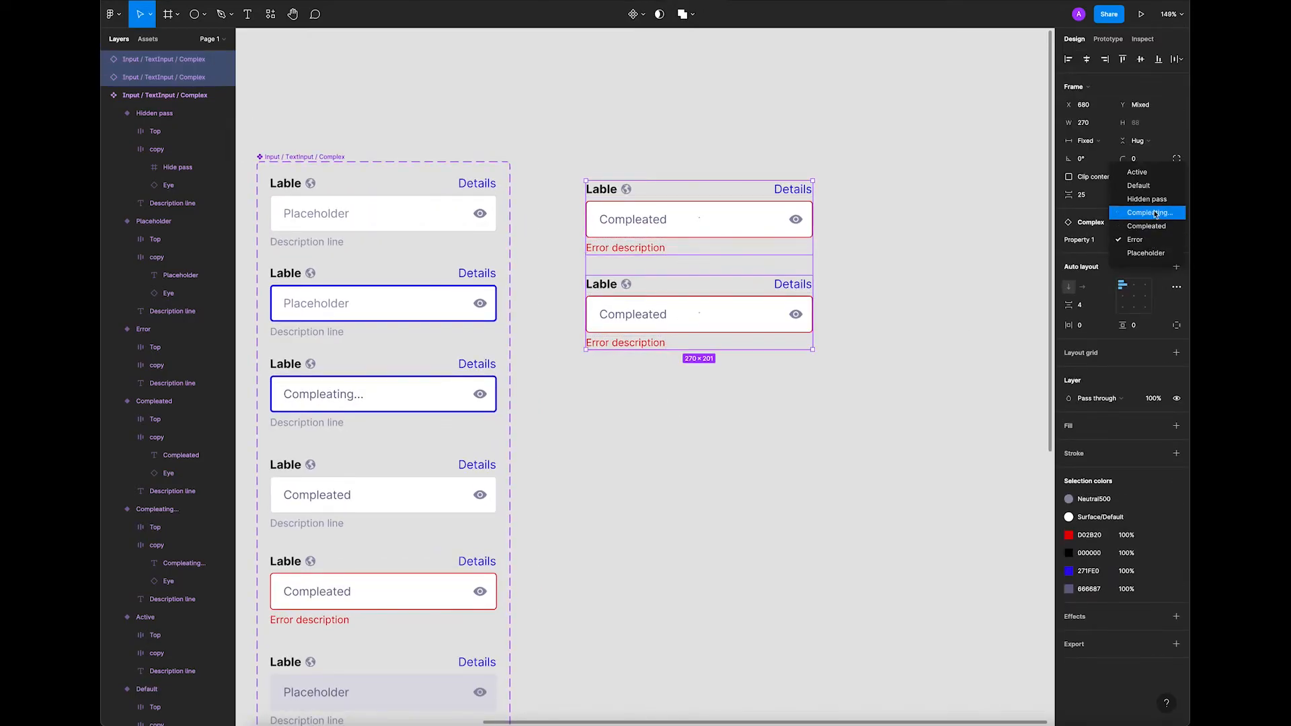
left_click(1151, 186)
left_click(690, 446)
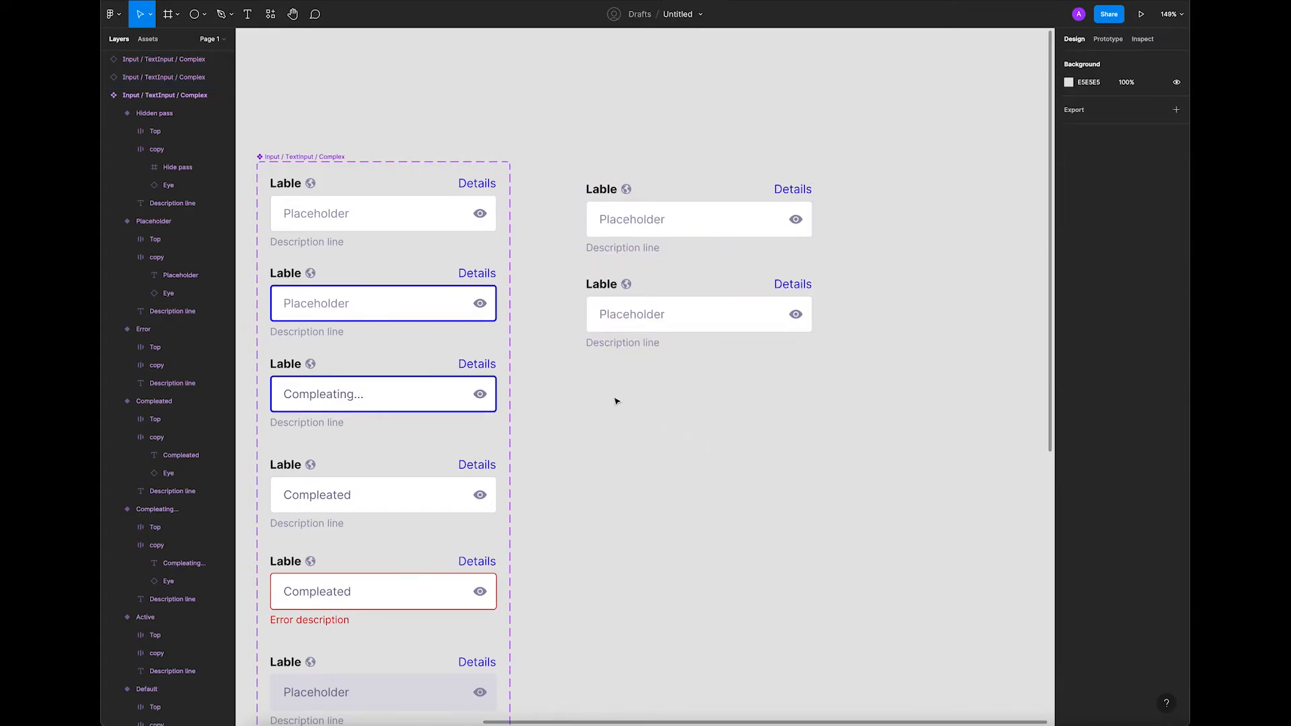
Wrap the two instances in a vertical auto layout frame with 24 spacing and 40 padding.
left_click_drag(558, 126, 858, 426)
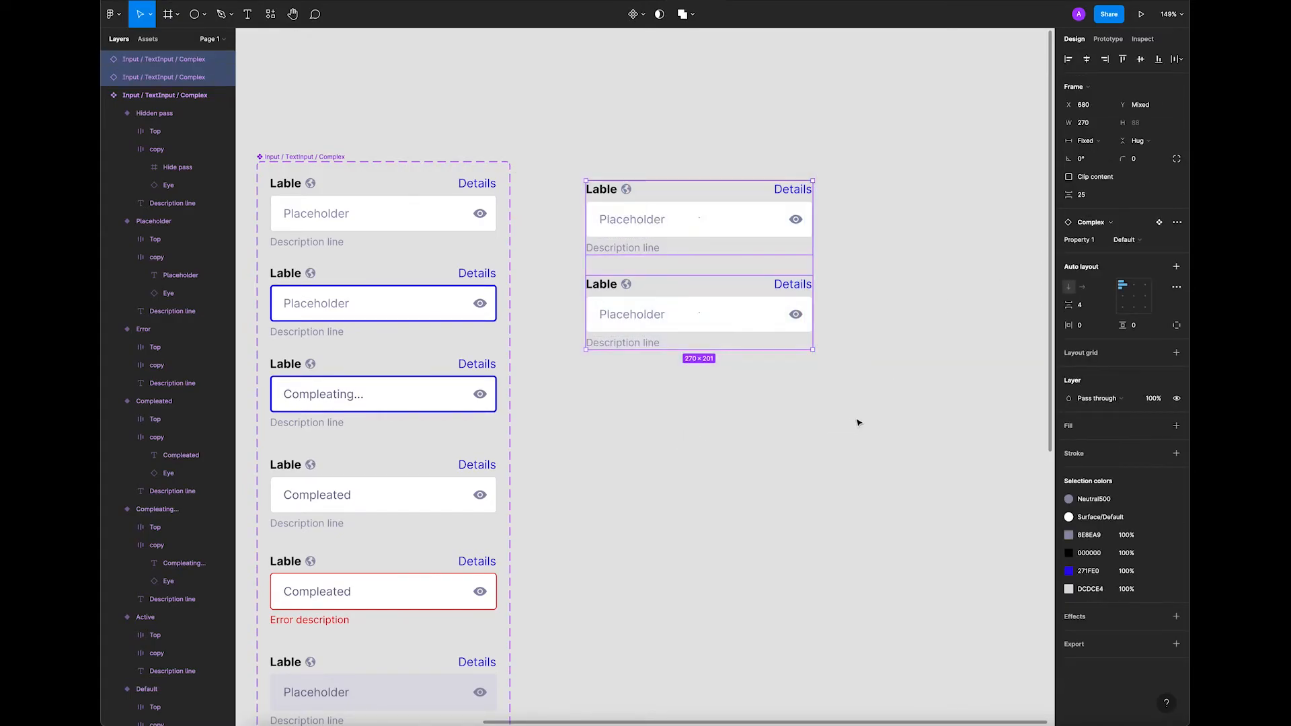
key("shift+a")
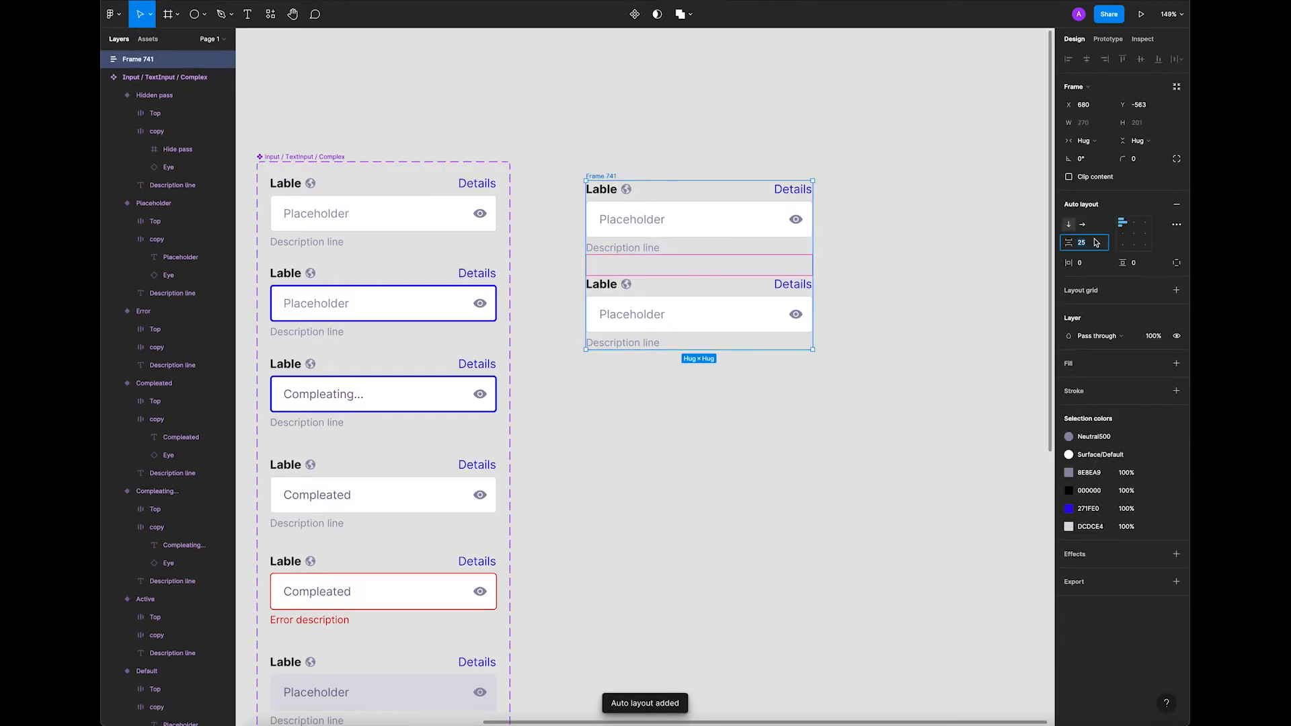
key("Return")
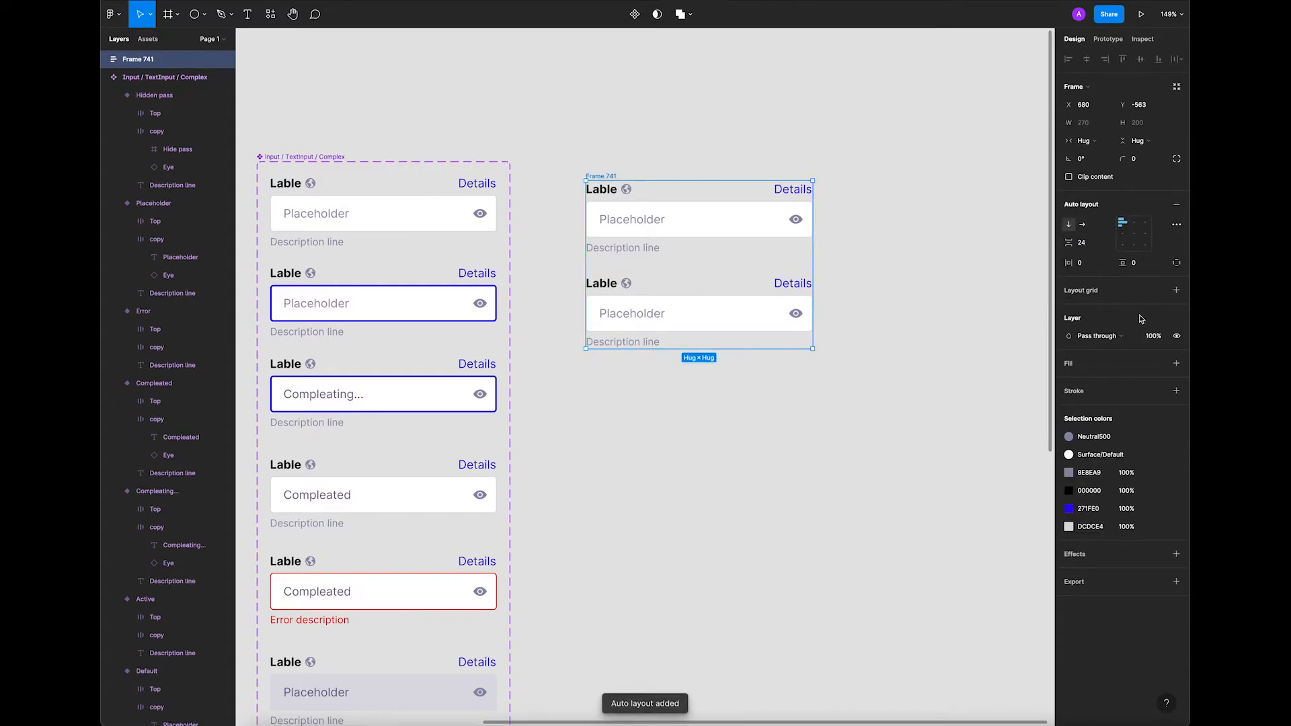
left_click(1101, 264)
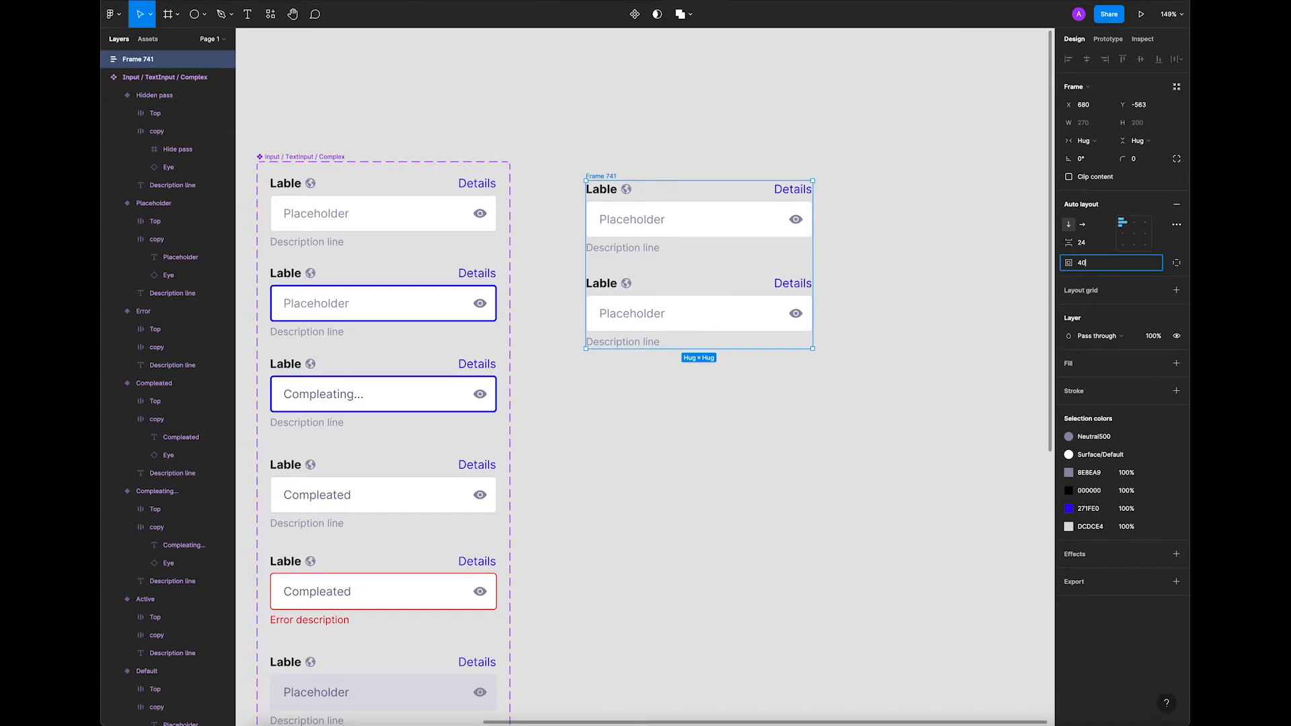
type("40")
key("Return")
left_click(772, 539)
Align the frame's top edge with the component set and give the frame a white FFFFFF fill.
scroll(569, 370, "down", 2)
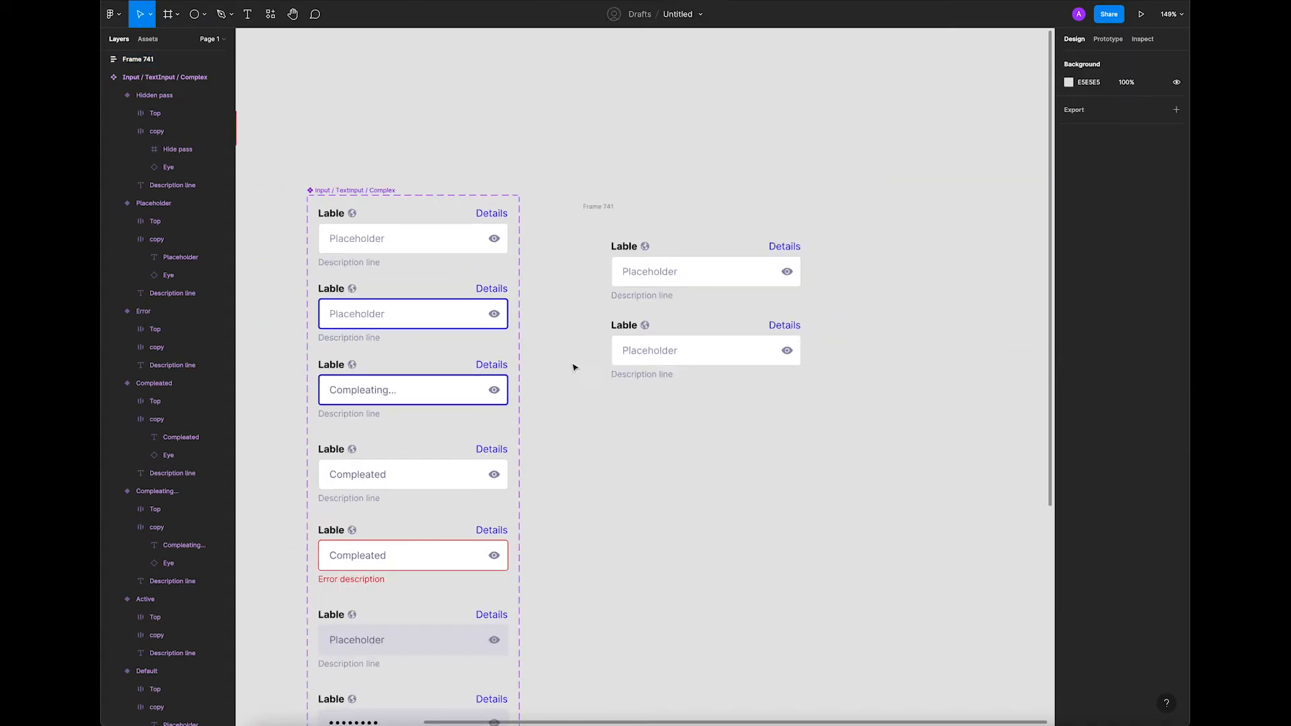
left_click(611, 207)
left_click_drag(612, 206, 611, 191)
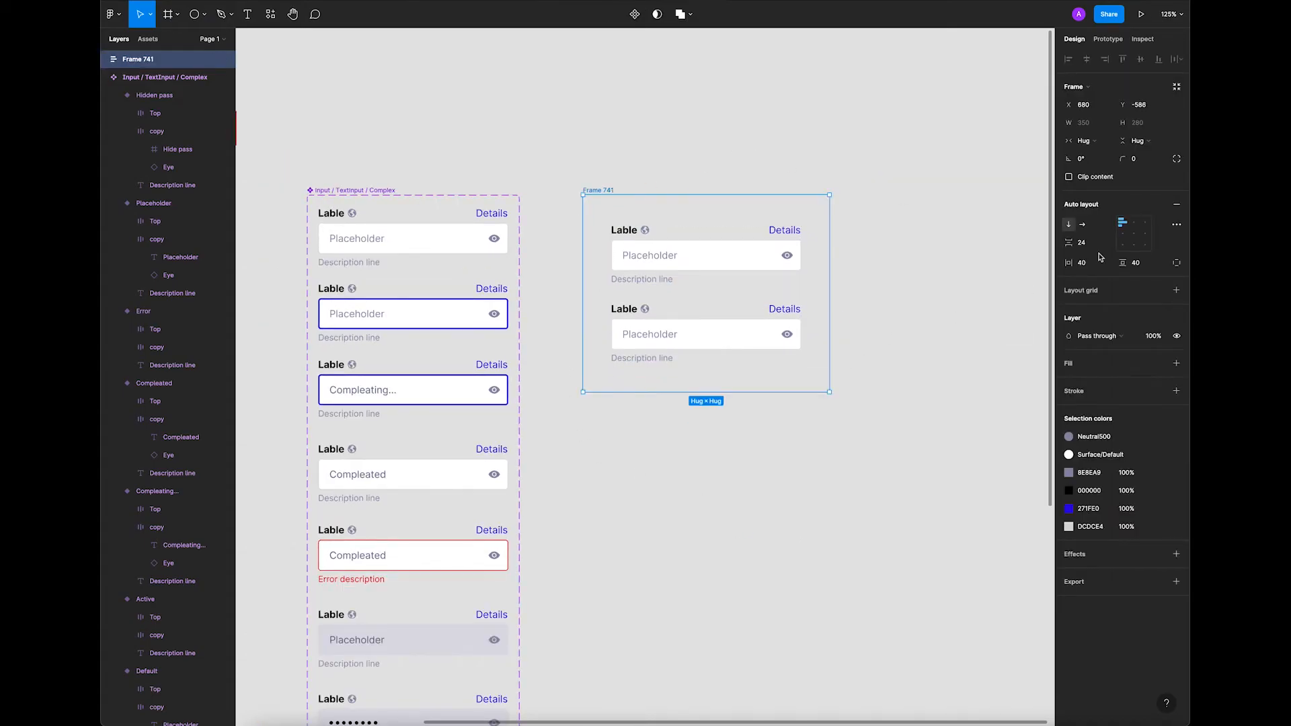
left_click(1176, 363)
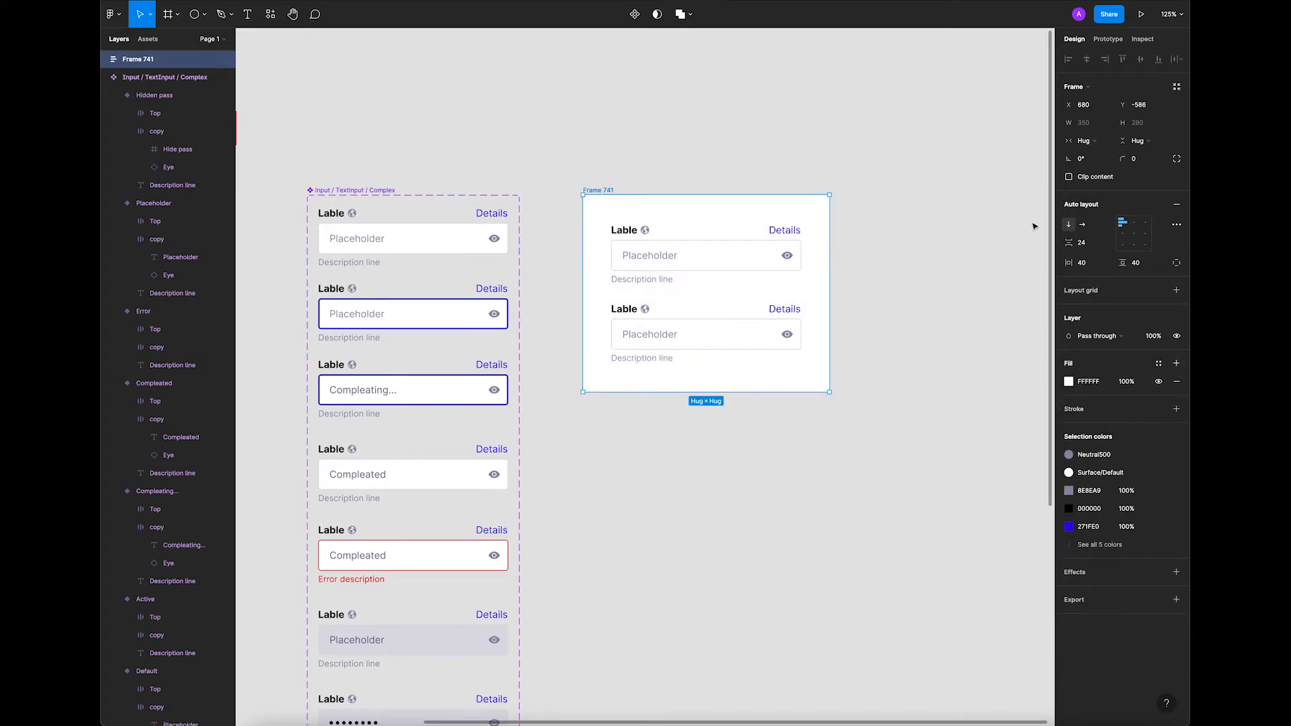
Add a 1 px inside stroke to the form frame, using light grey DCDCE4 sampled from the palette swatches above the components.
left_click(1176, 408)
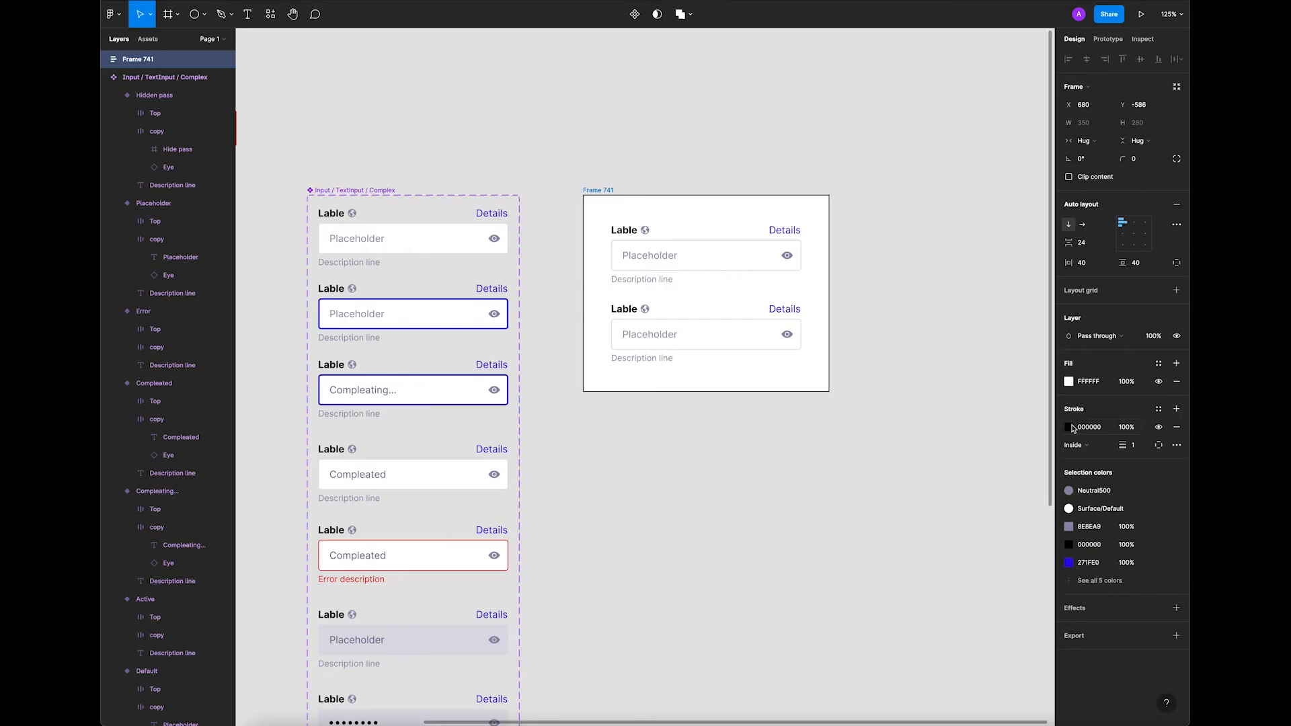
left_click(1069, 427)
left_click(936, 597)
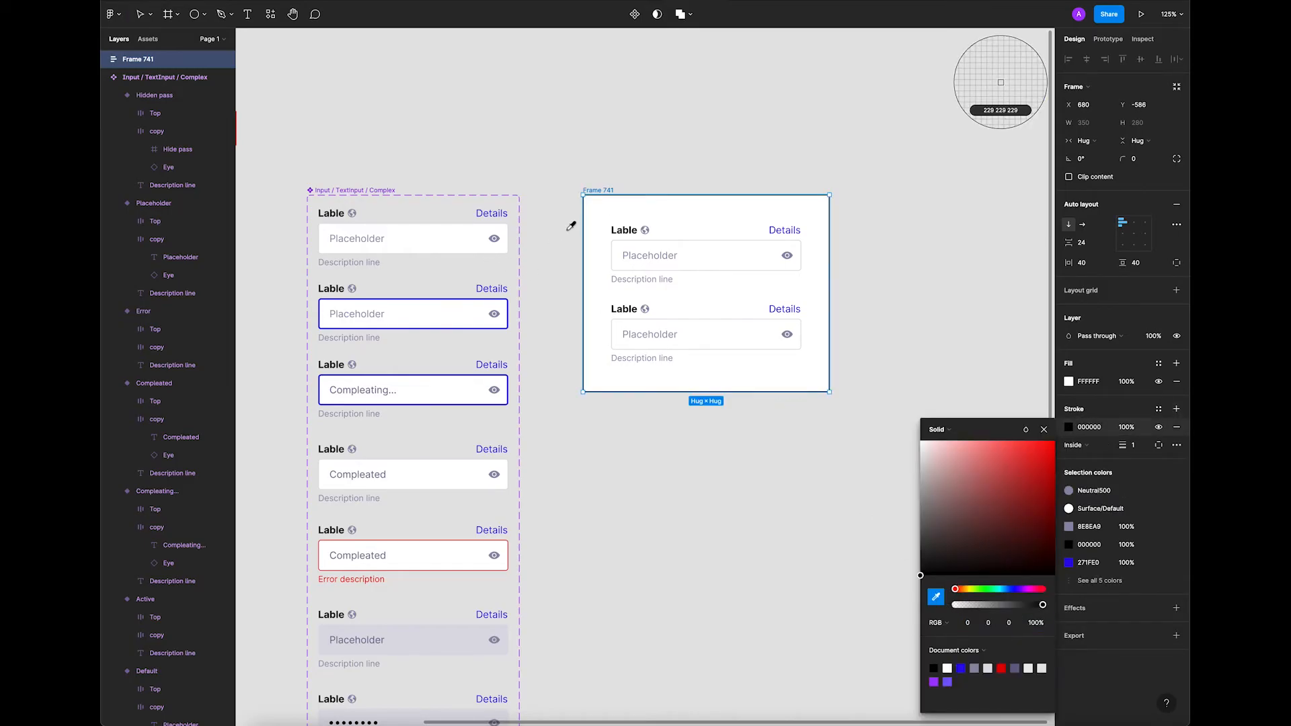
scroll(497, 225, "down", 2)
scroll(496, 224, "down", 5)
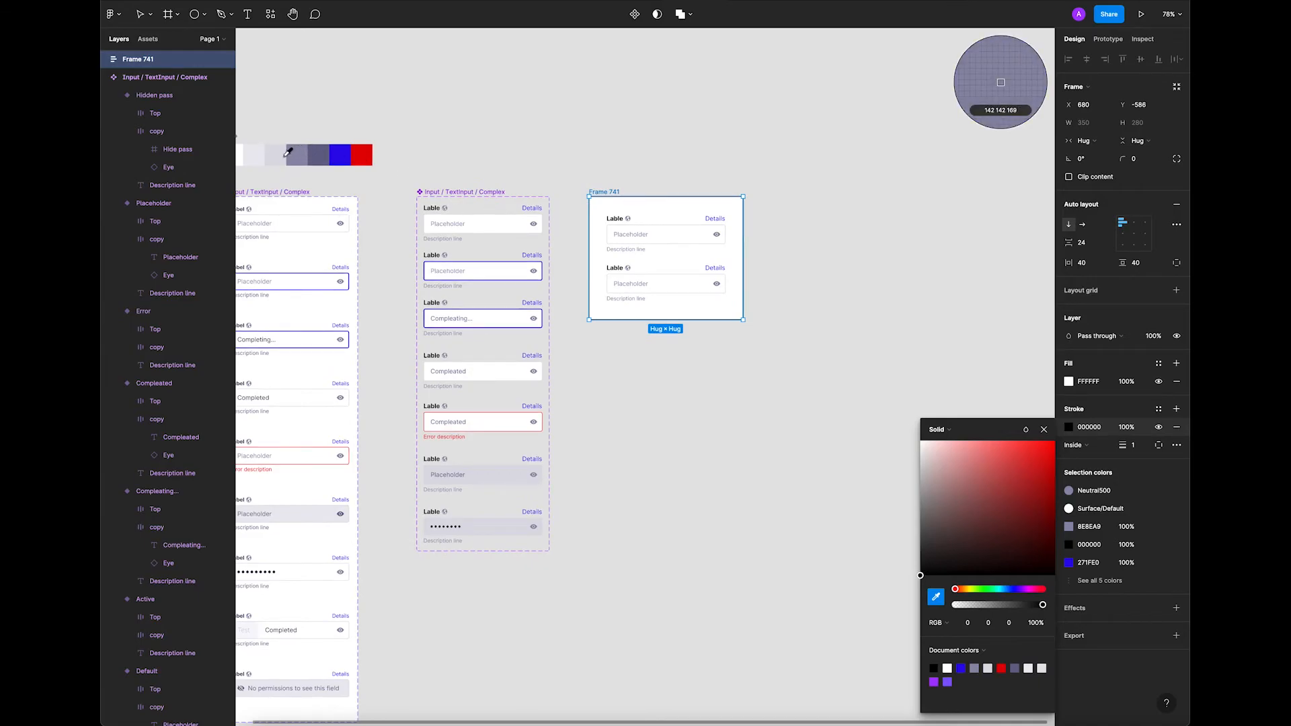
left_click(278, 158)
left_click(661, 137)
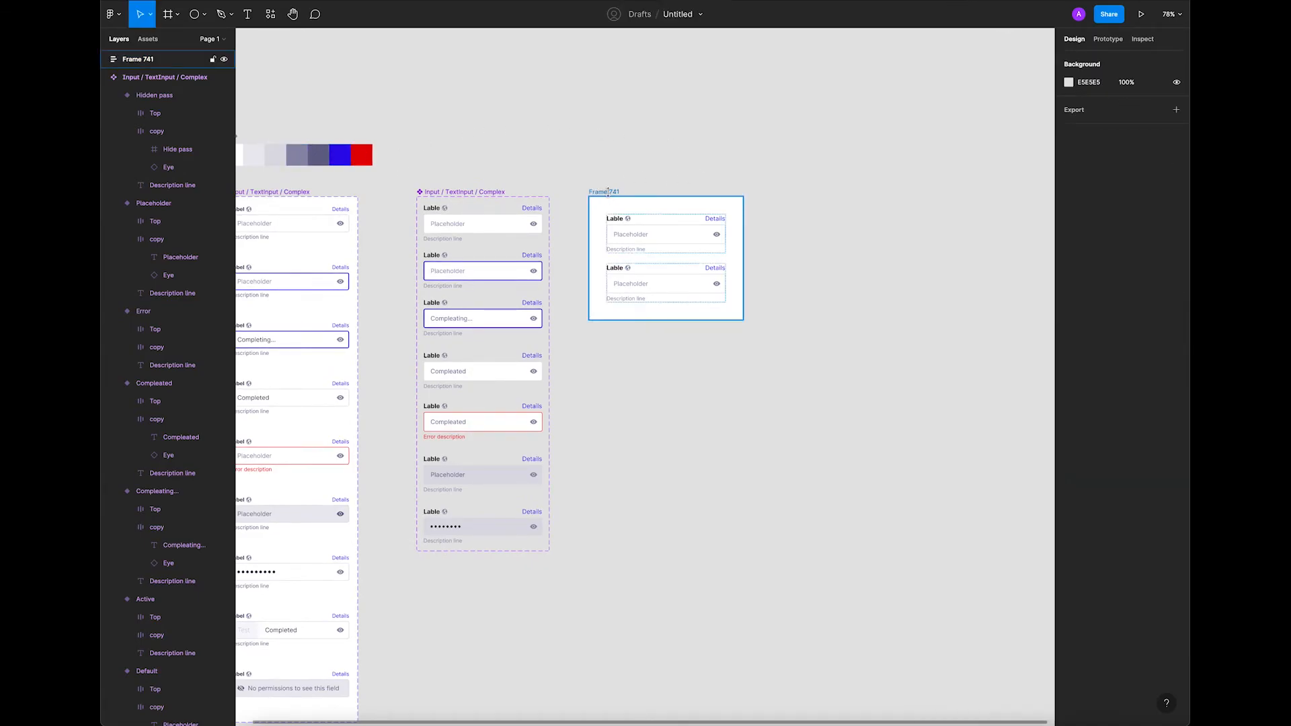
Set the form frame's corner radius to 16.
left_click(606, 191)
left_click(1135, 159)
type("16")
key("Return")
left_click(893, 351)
Set Property 1 of the form's first input instance to Compleating....
scroll(645, 369, "up", 2)
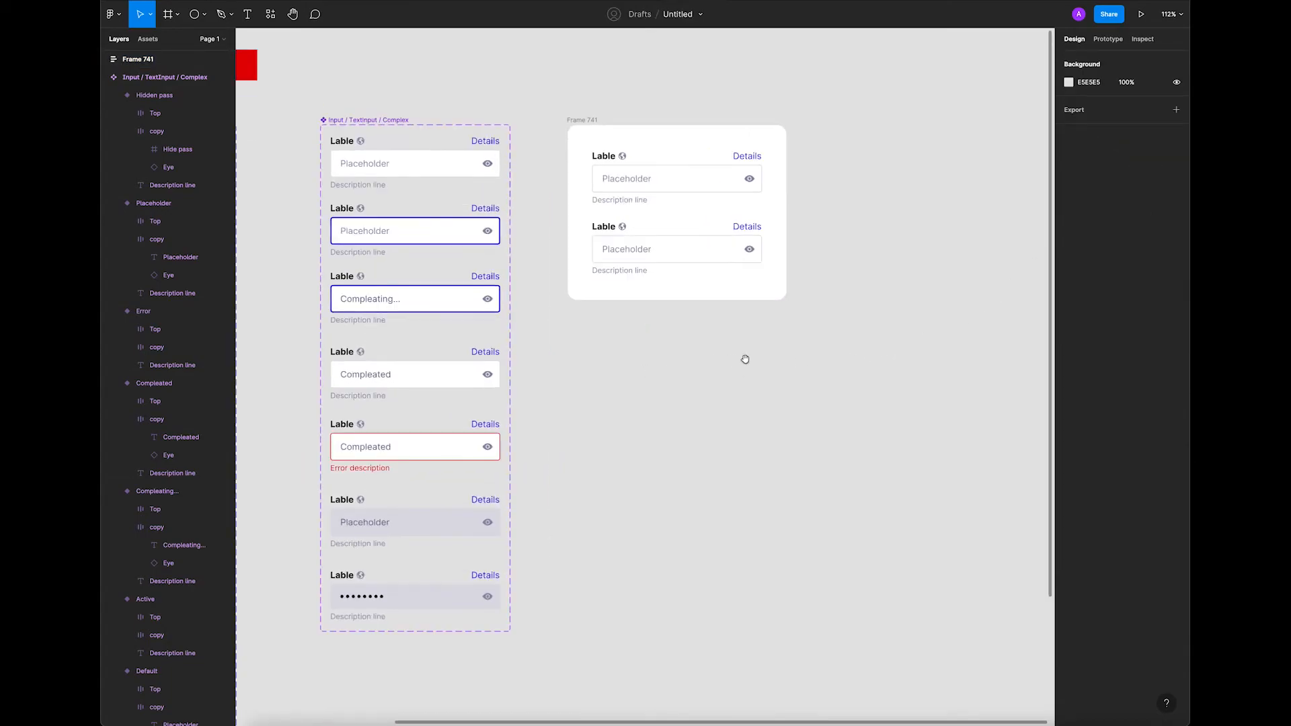
left_click_drag(746, 356, 743, 416)
scroll(772, 438, "up", 1)
left_click(644, 260)
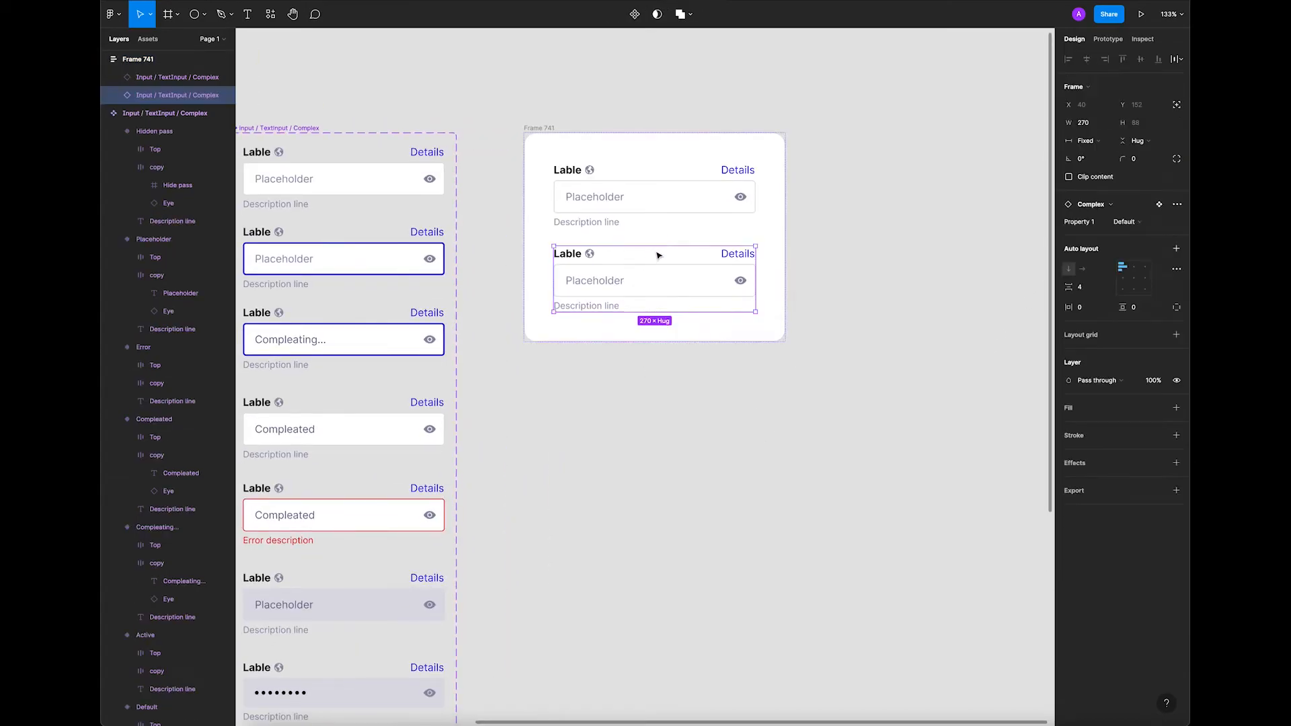
left_click(691, 212)
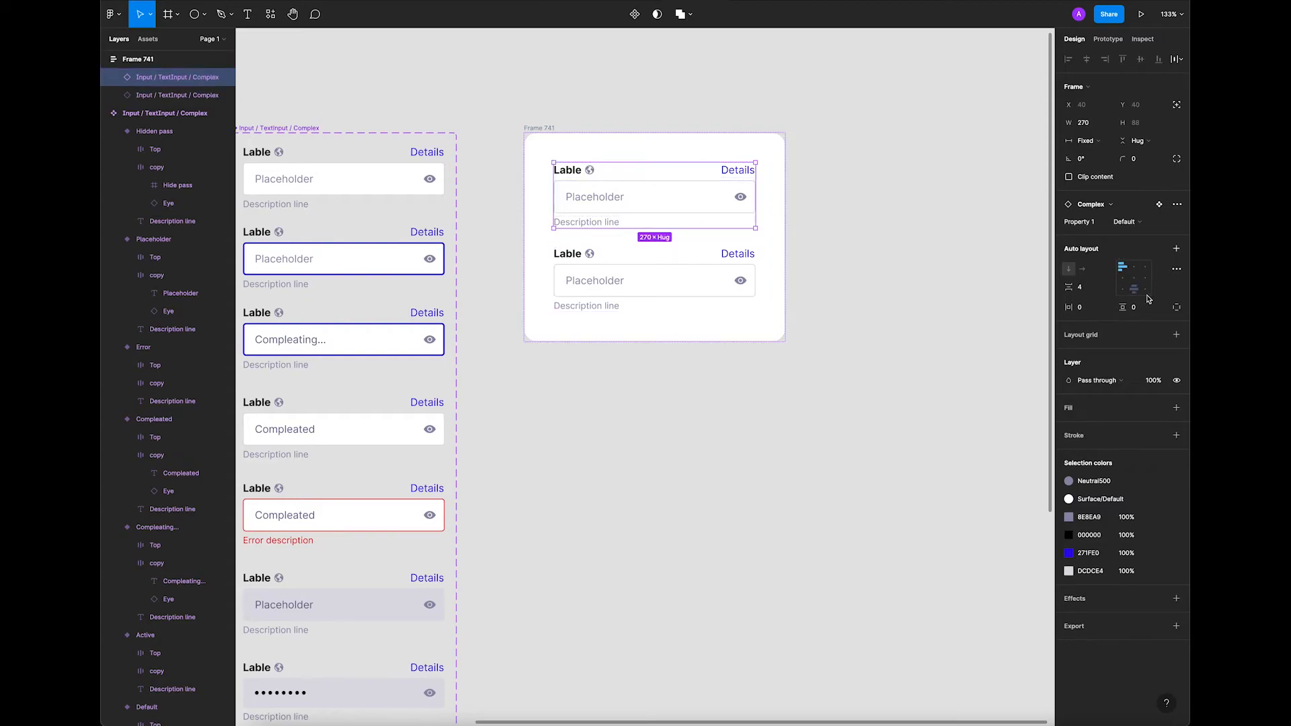
left_click(1146, 222)
left_click(1136, 249)
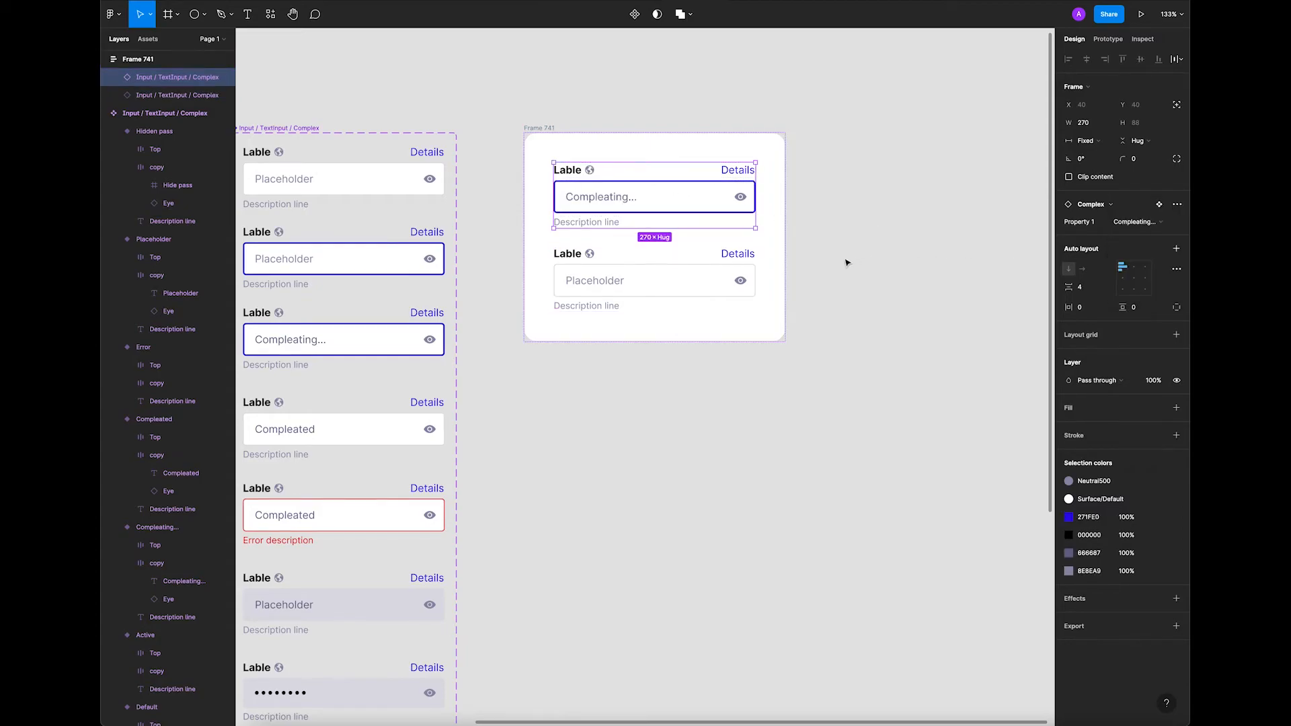
left_click(846, 263)
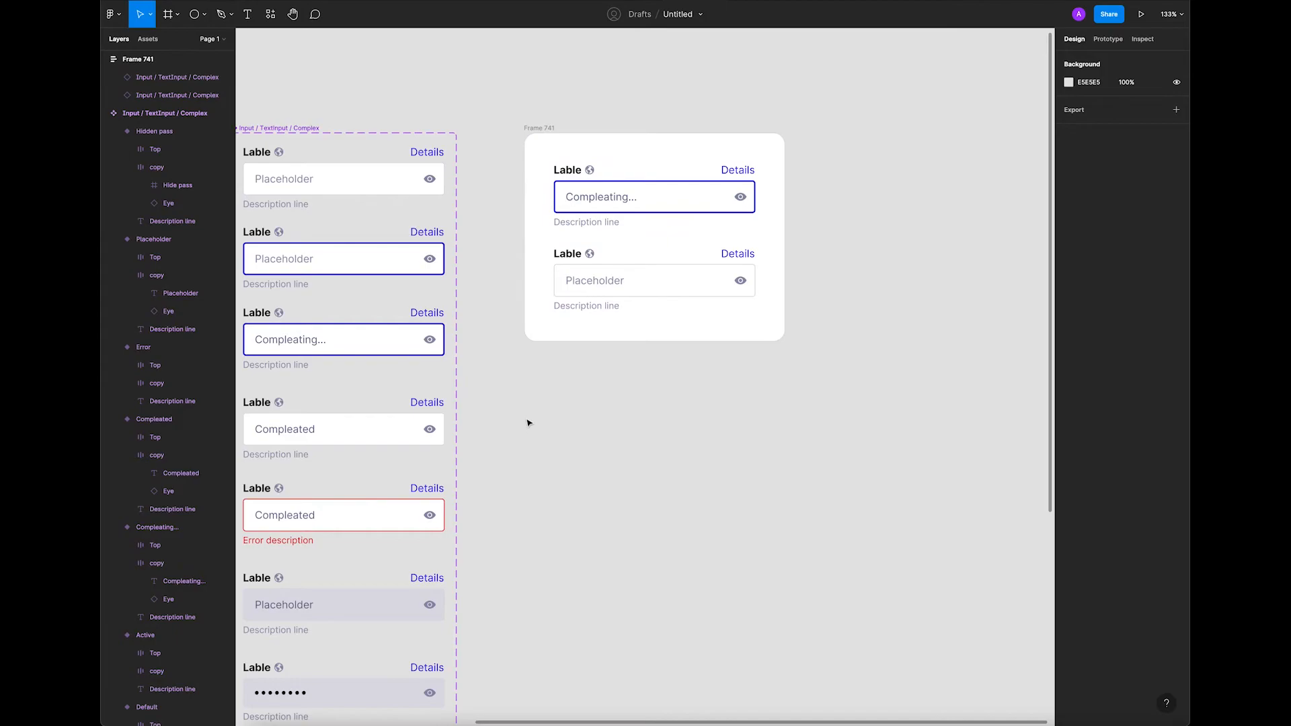
Add the text "Submit" below the form frame and wrap it in an auto layout frame.
left_click(203, 15)
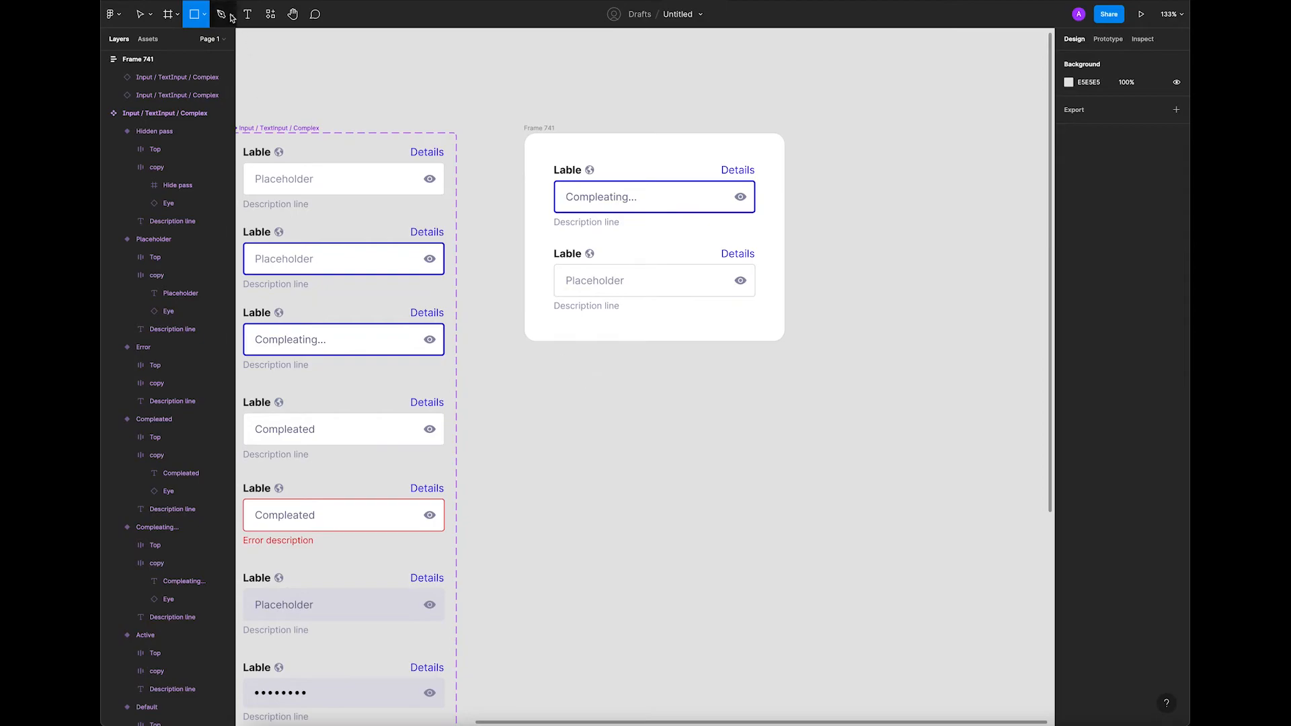
key("t")
left_click(612, 399)
type("Submit")
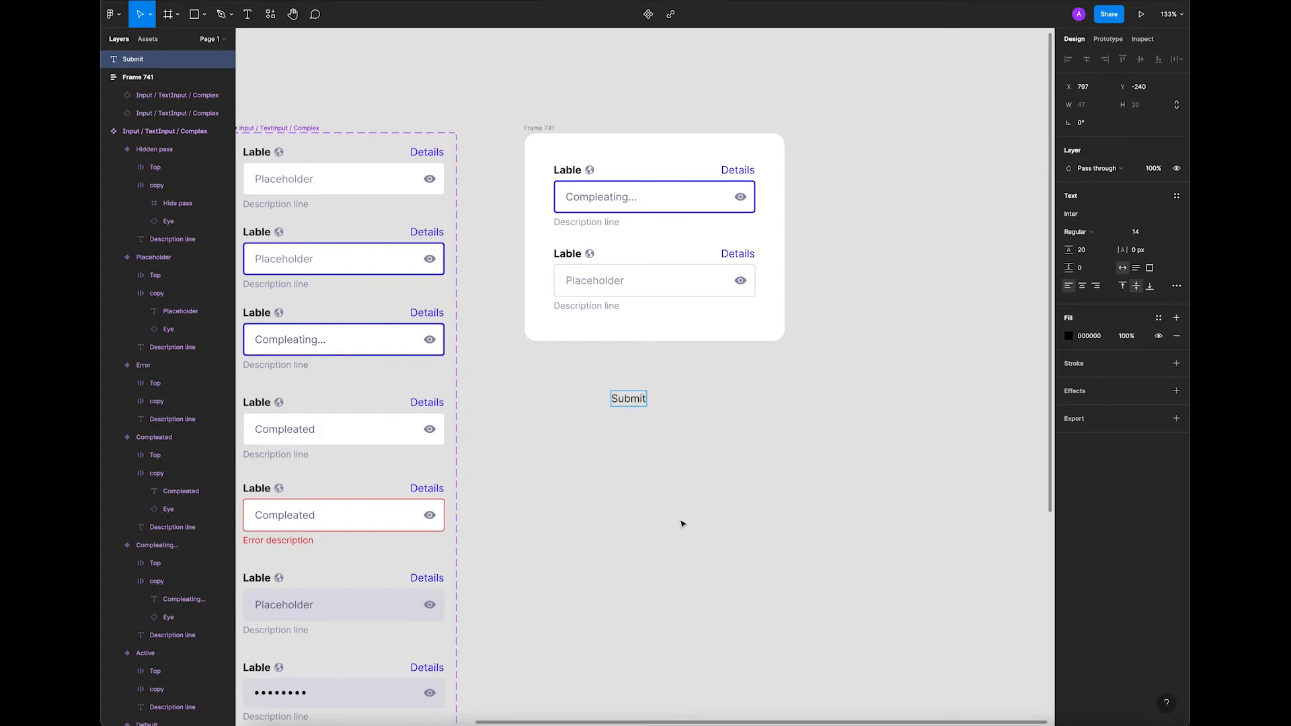
left_click(640, 421)
left_click(634, 396)
key("shift+a")
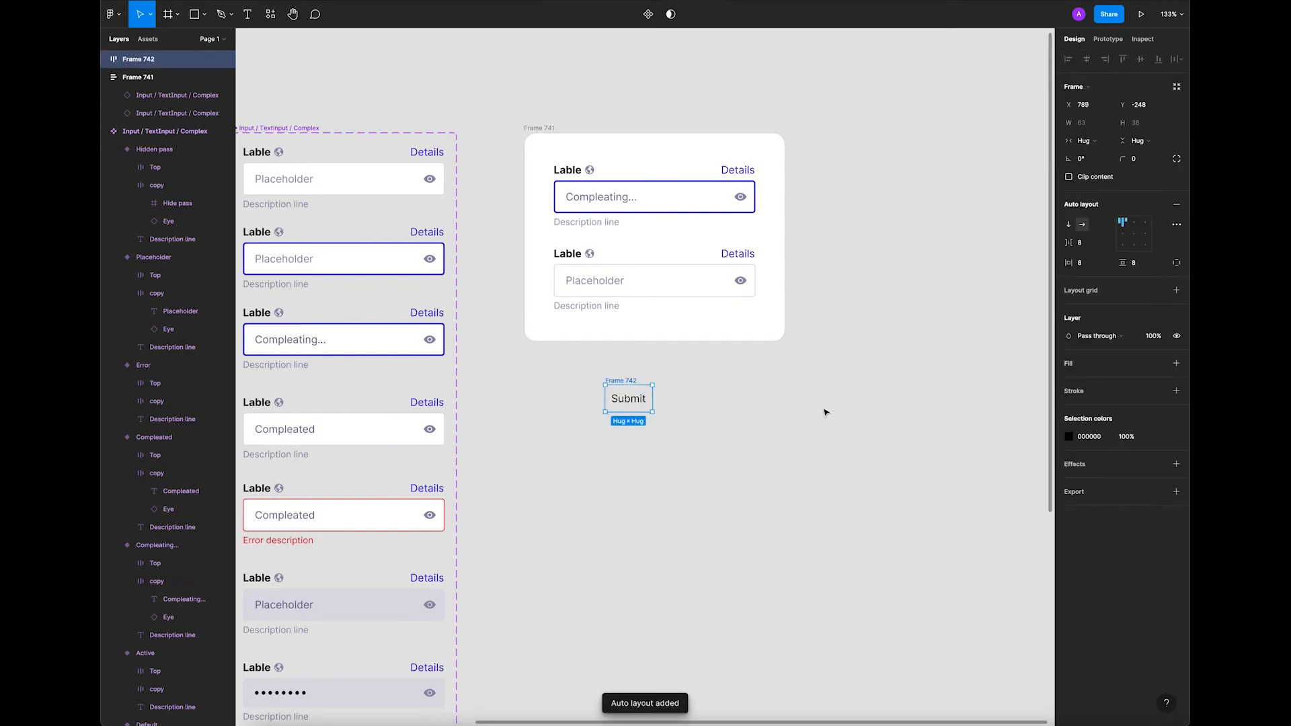
Set the Submit frame's padding to 16 horizontal and 12 vertical.
left_click(740, 280, "super")
left_click(834, 354)
left_click(639, 380)
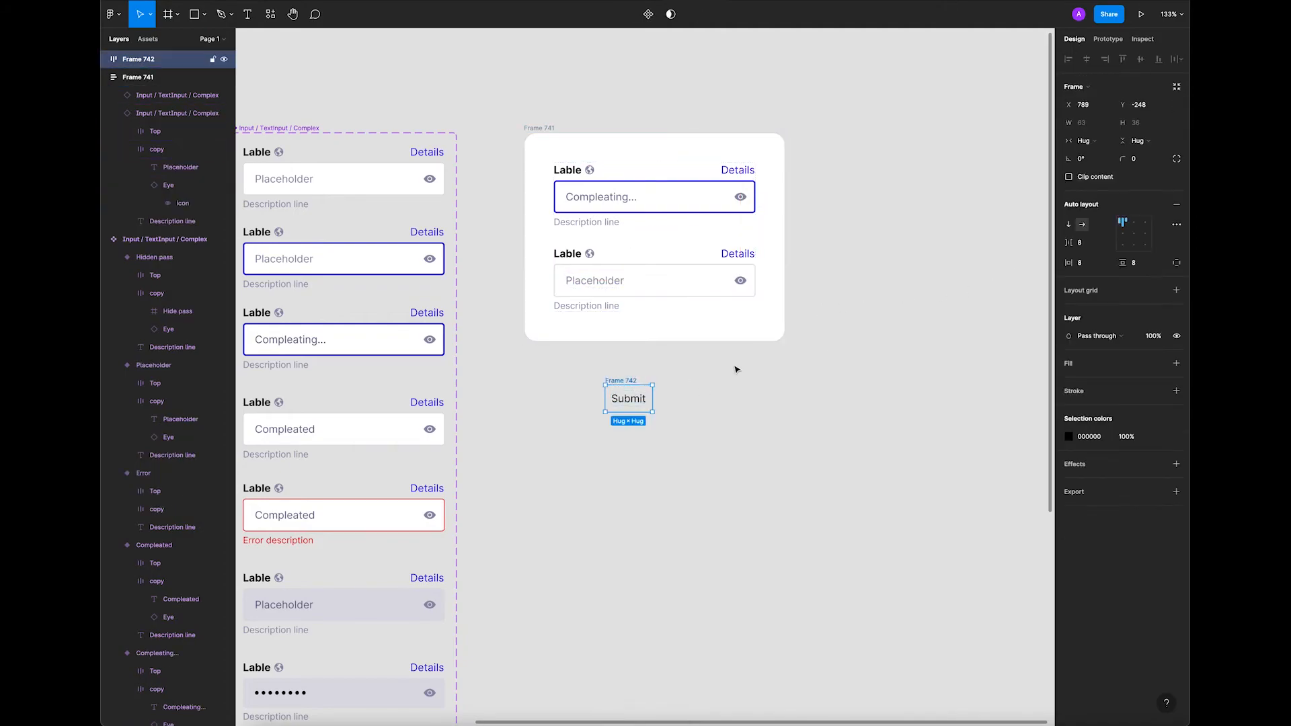
left_click(1140, 266)
left_click(1097, 268)
key("Return")
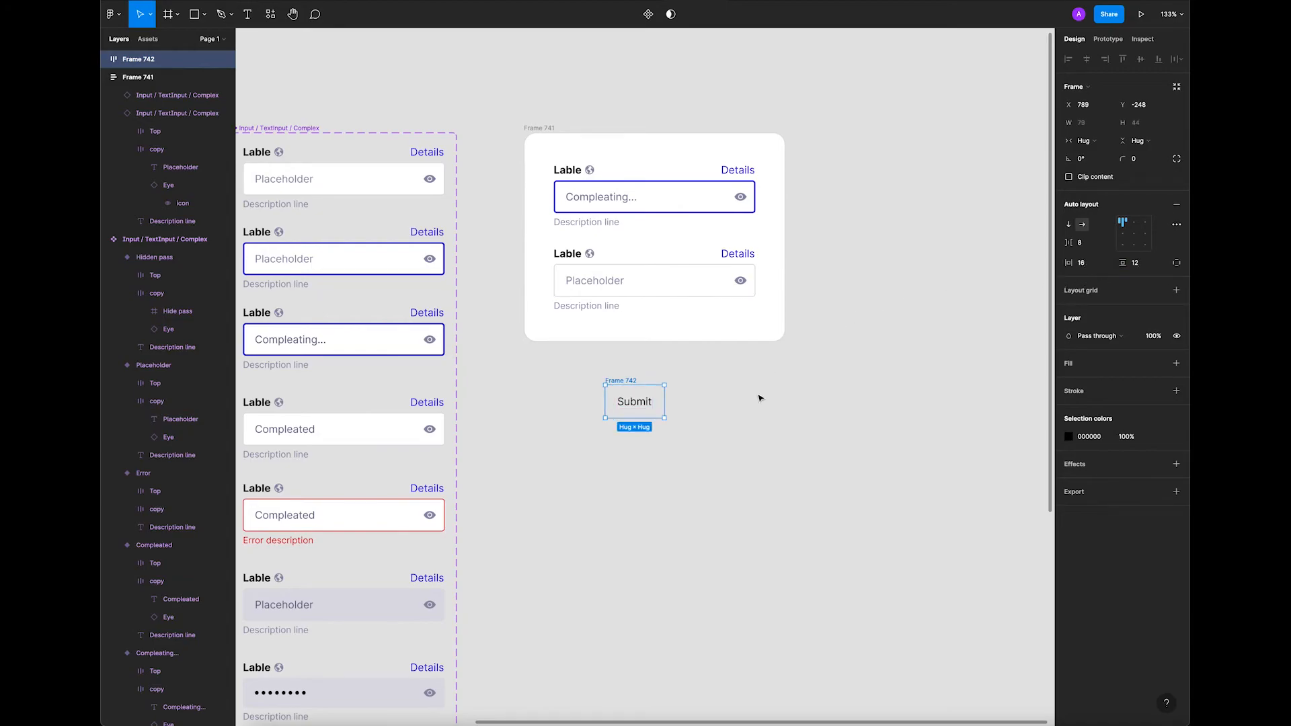
left_click(759, 396)
left_click(620, 385)
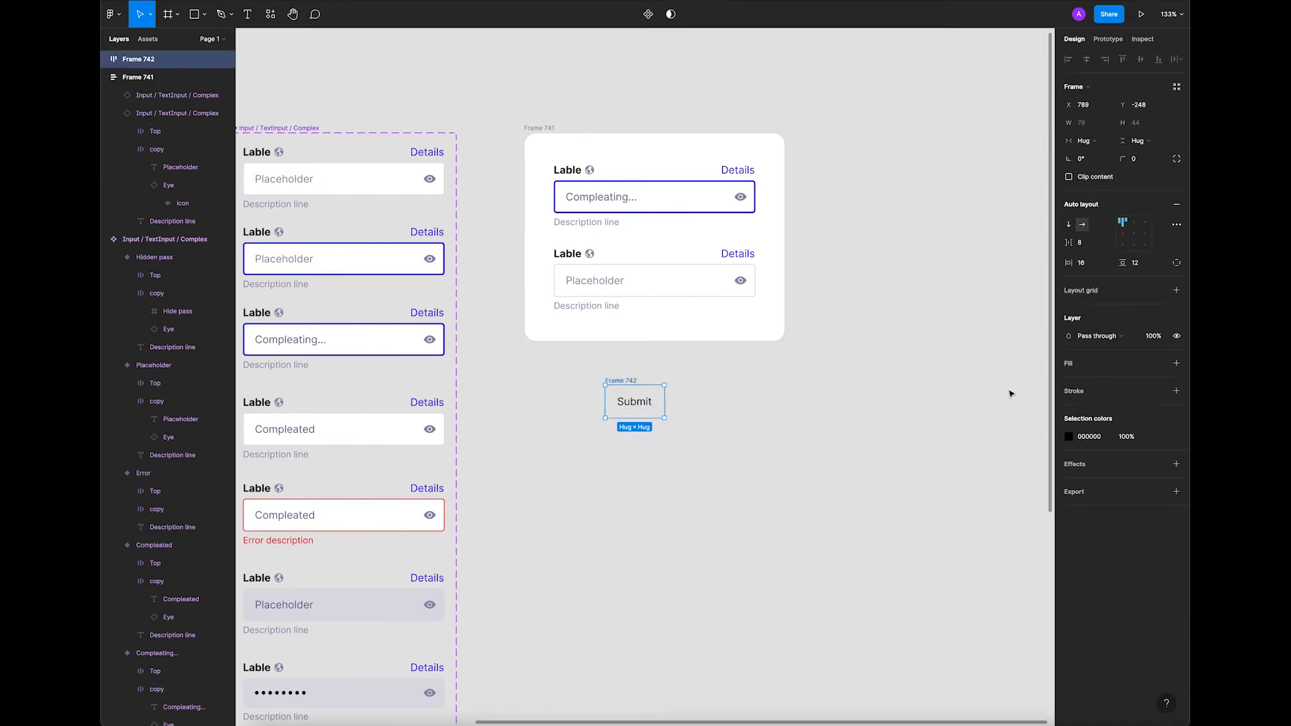
left_click(1069, 437)
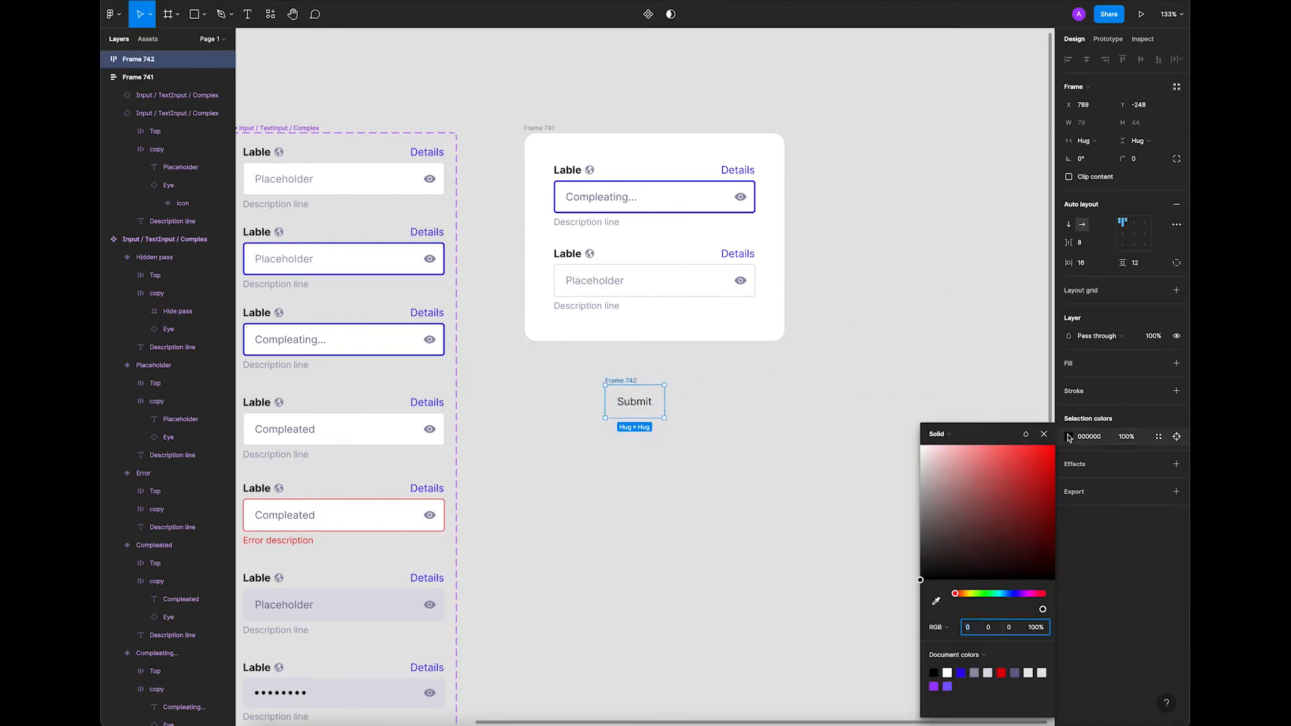
left_click(935, 601)
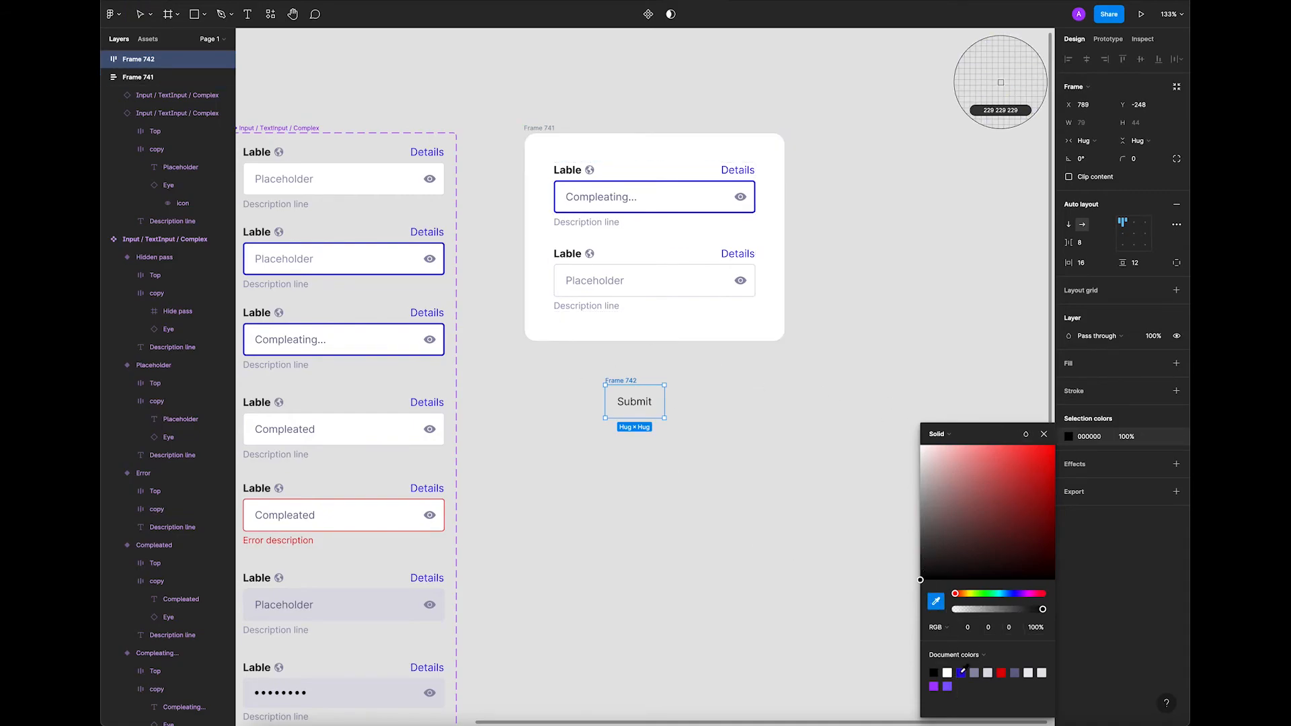
left_click(963, 671)
left_click(880, 483)
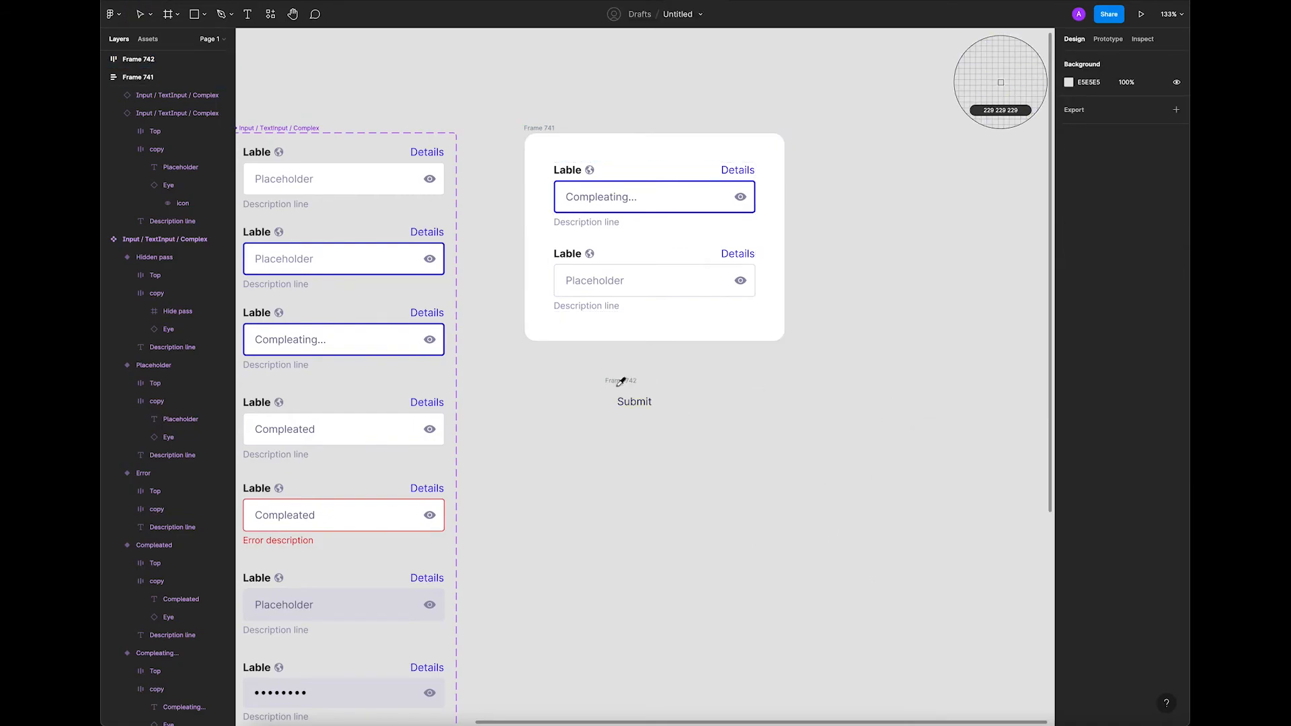
key("Escape")
Give the Submit frame a solid blue 271FE0 fill.
left_click(619, 396)
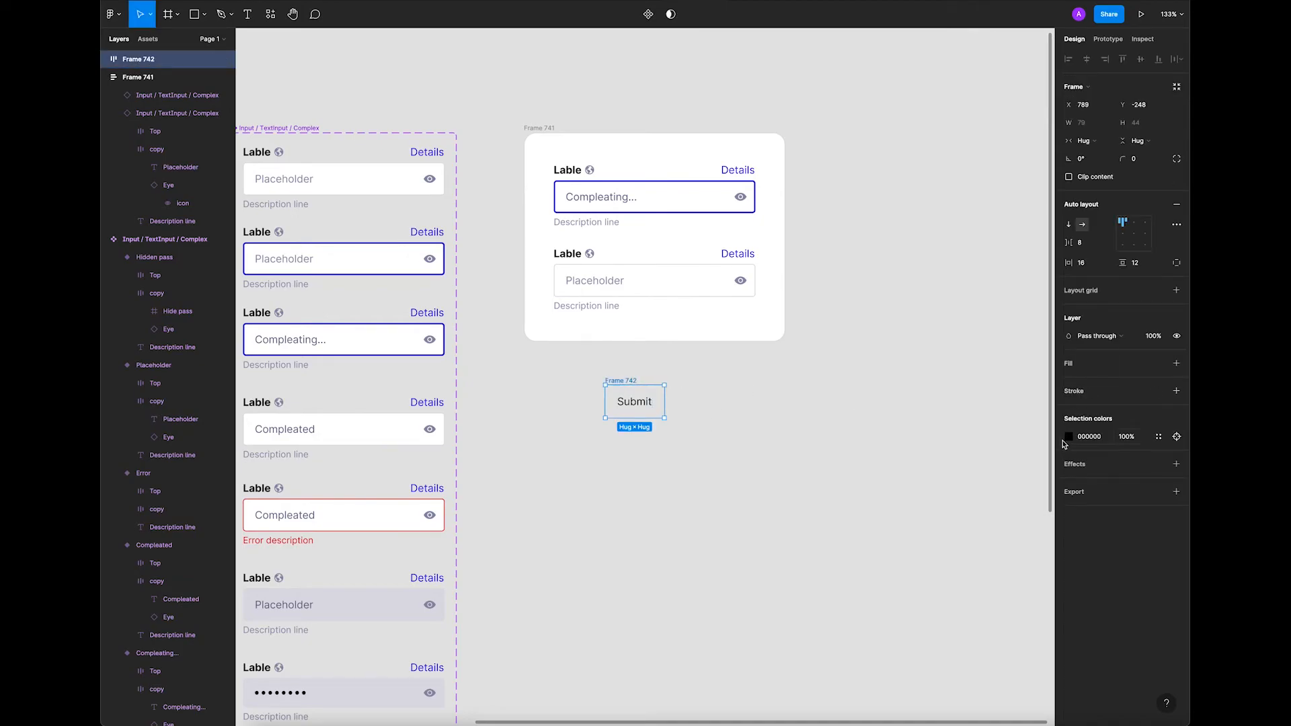
left_click(1068, 437)
left_click(1177, 364)
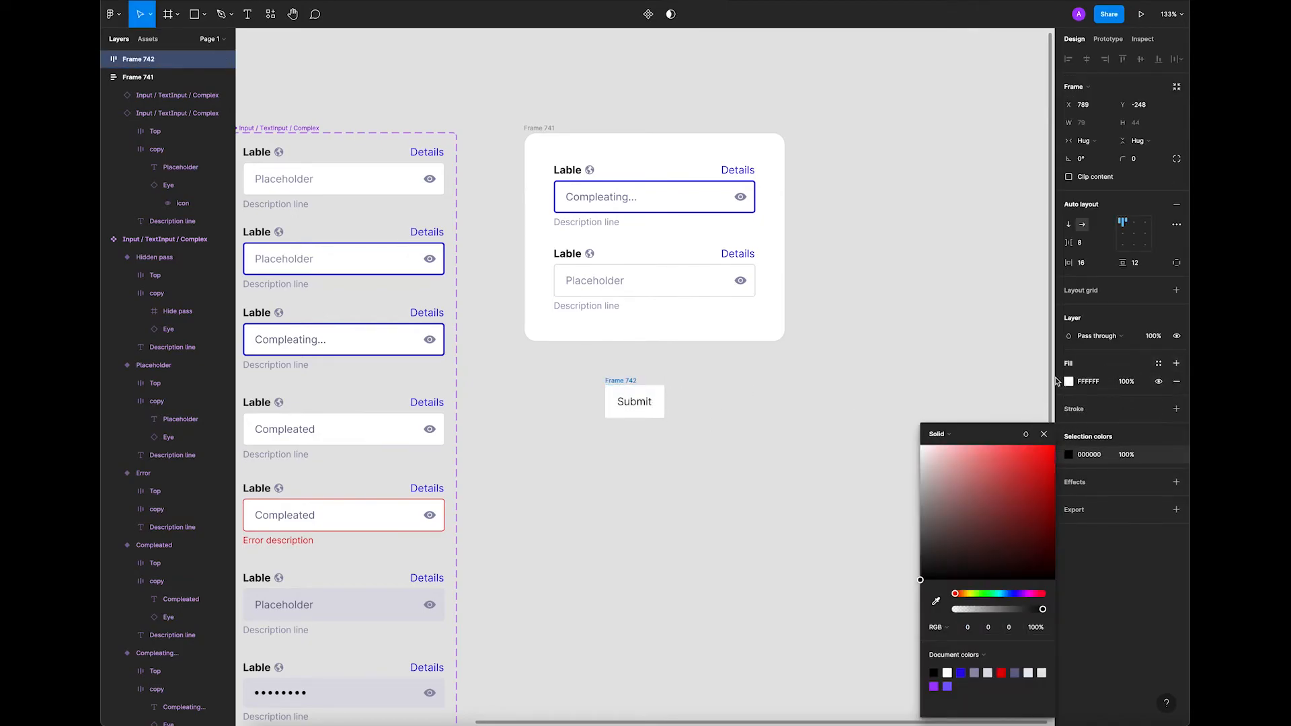
left_click(1068, 381)
left_click(935, 552)
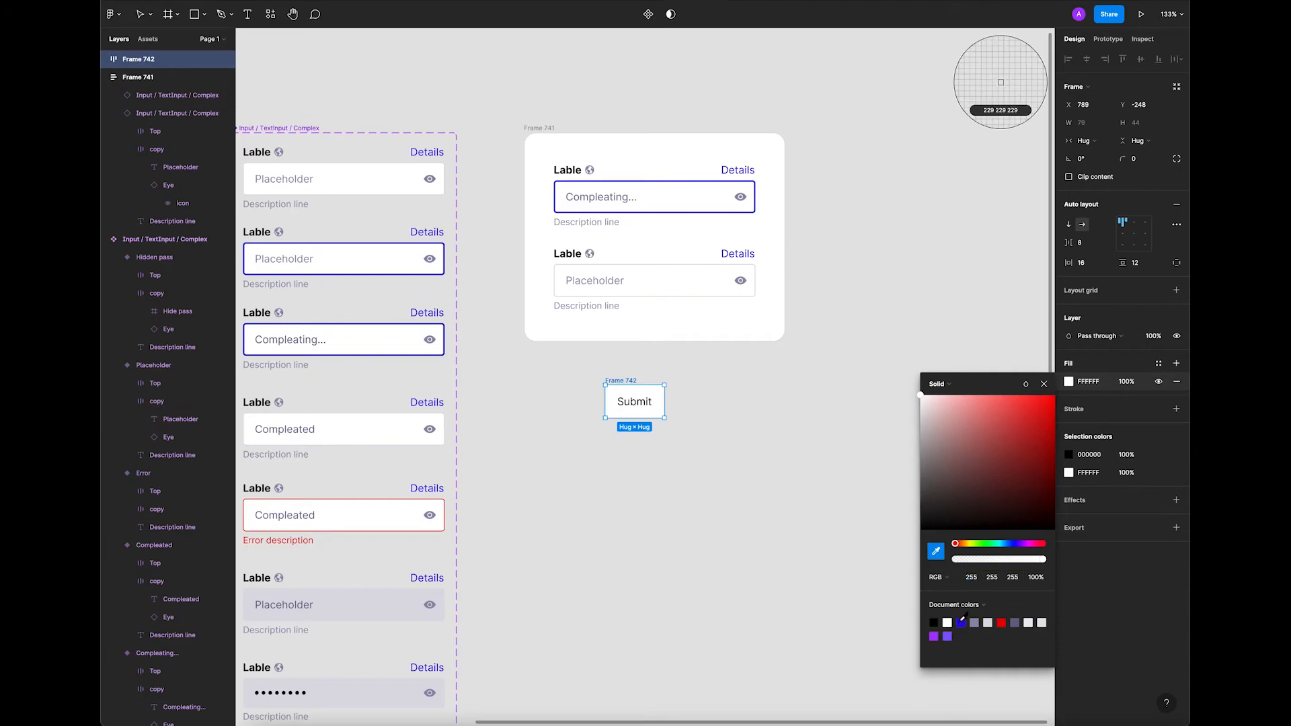
left_click(673, 434)
key("ctrl+z")
left_click(636, 411)
key("ctrl+z")
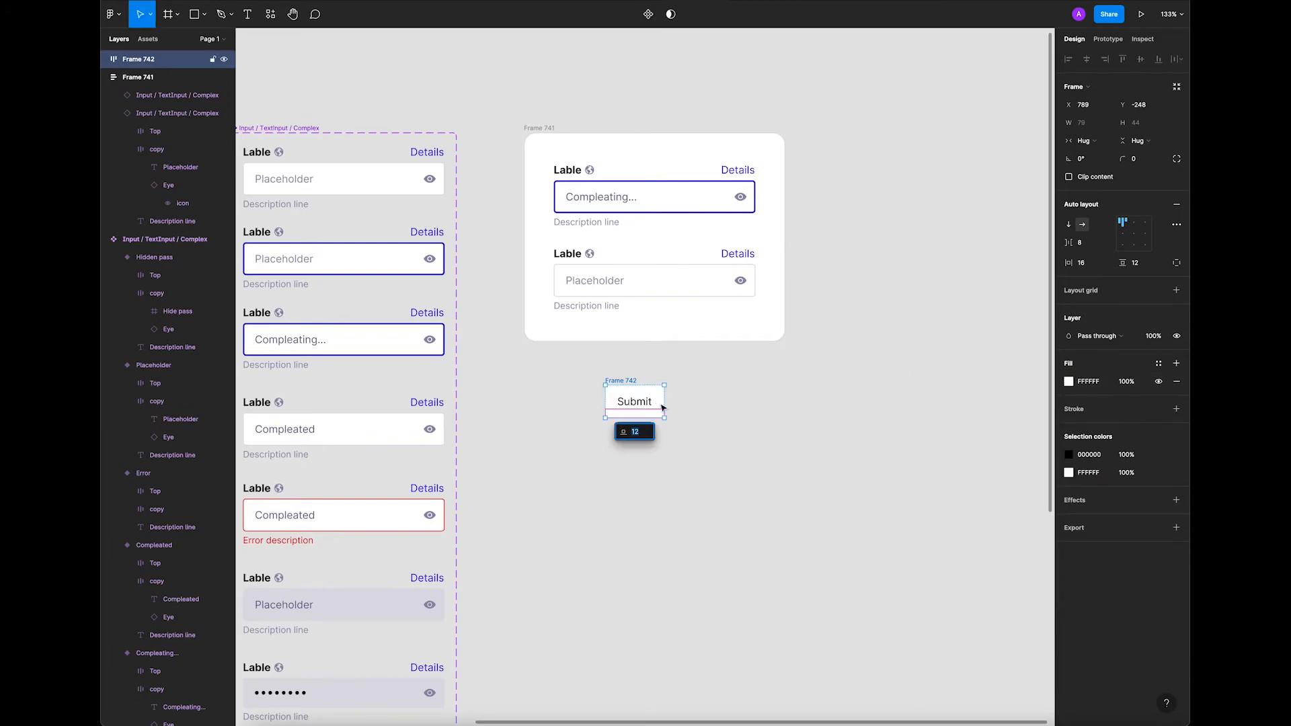
key("ctrl+shift+z")
key("Return")
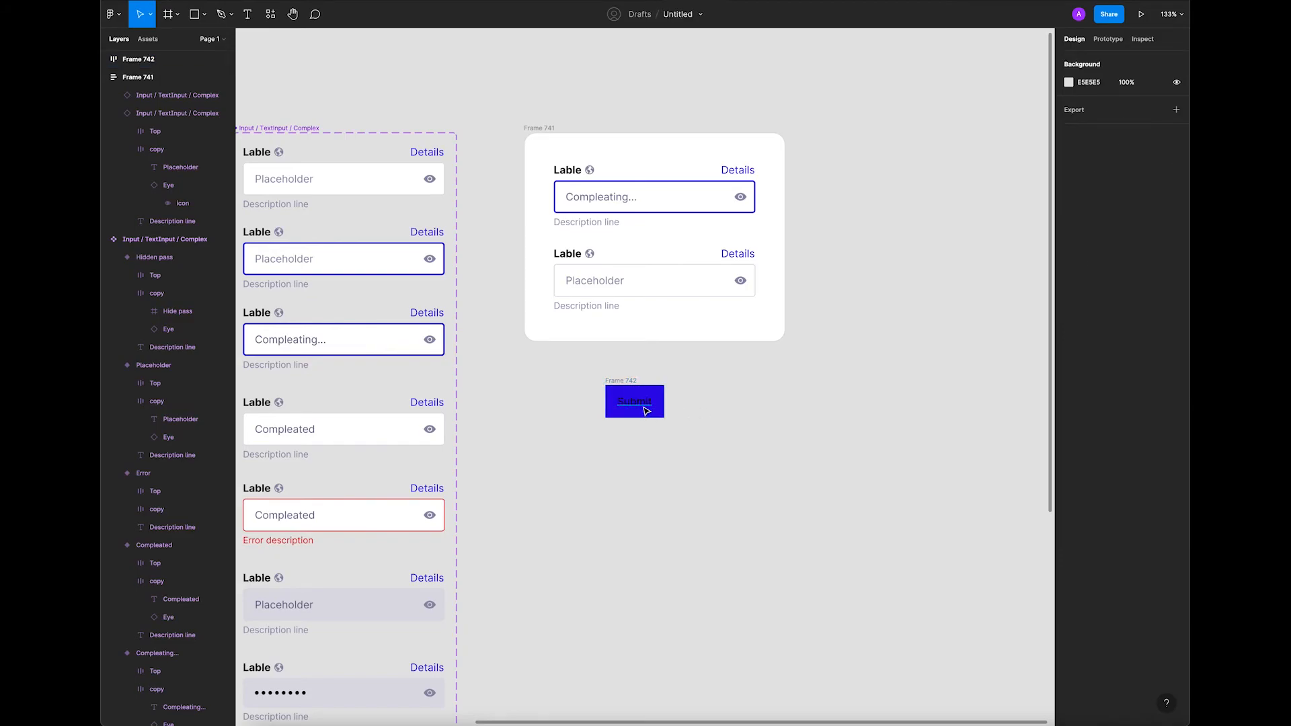
Set the Submit label's text colour to white FFFFFF and give it a bolder font weight.
left_click(1069, 354)
left_click(926, 375)
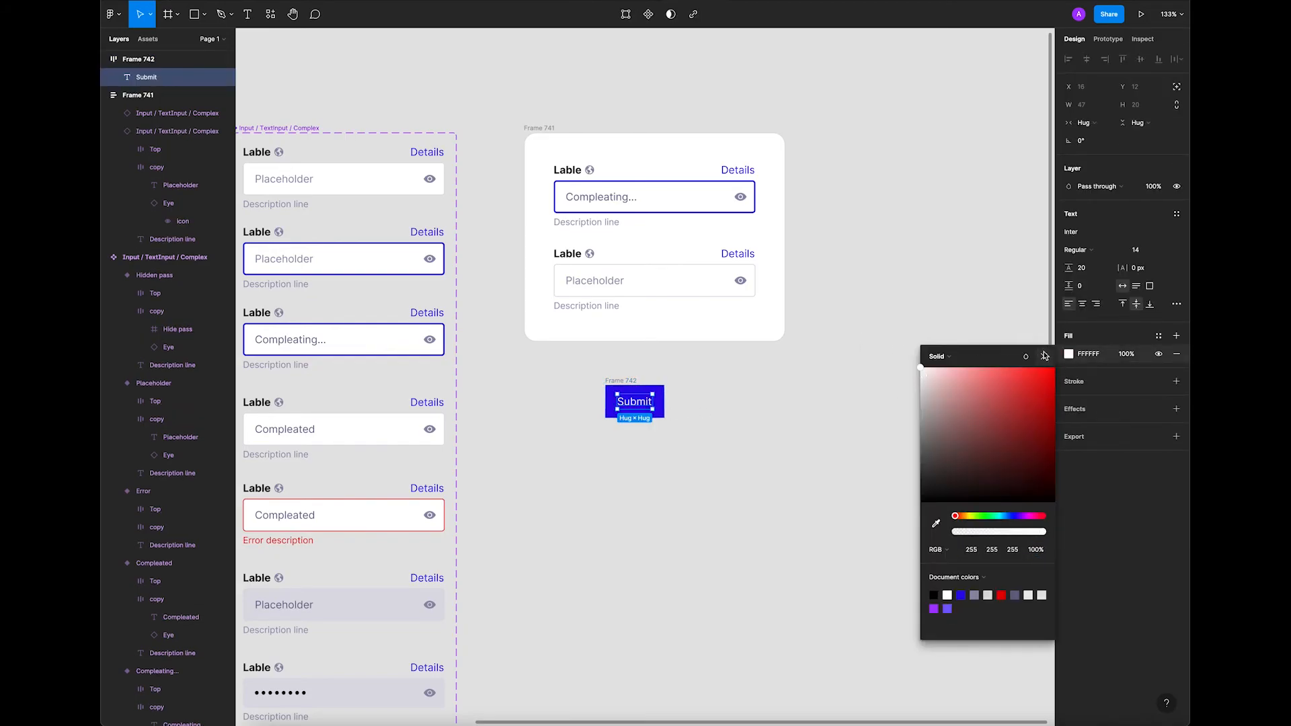
left_click(847, 395)
left_click(651, 408)
left_click(1100, 257)
left_click(1110, 274)
left_click(844, 377)
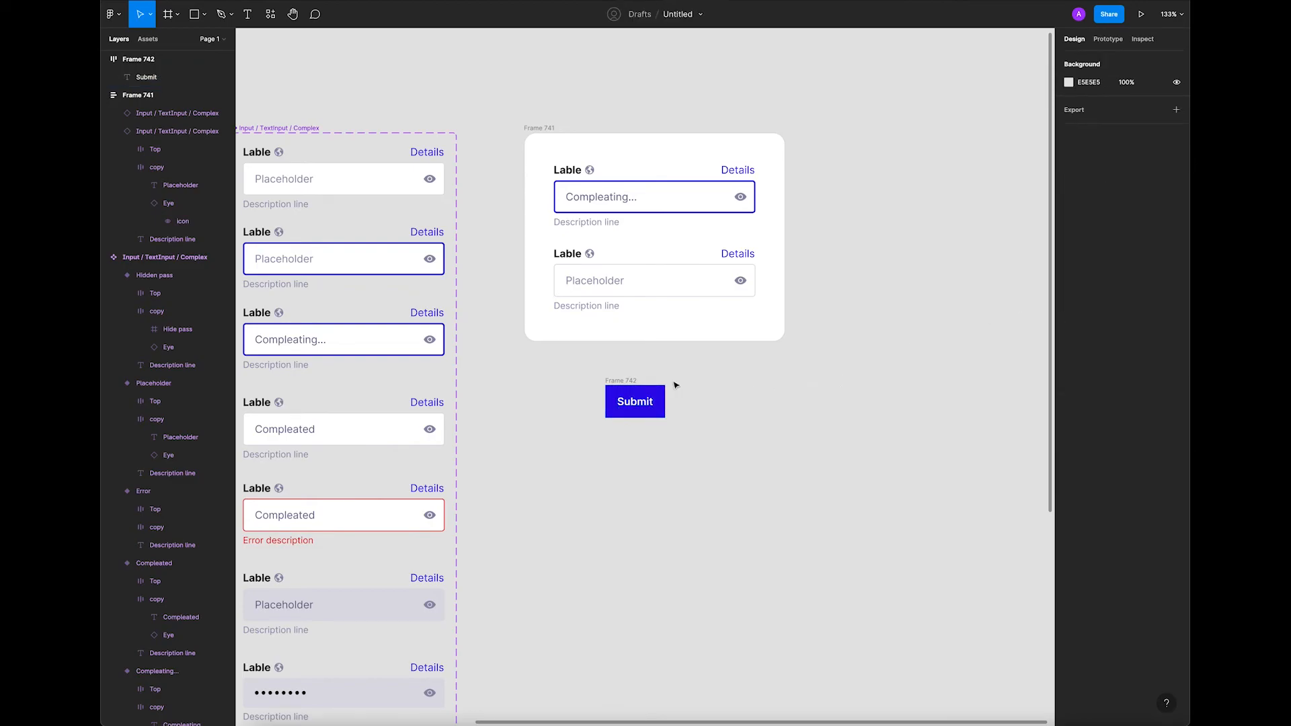
Rename the Submit frame as Button.
left_click(624, 380)
type("Button")
key("Return")
Place the button in the form frame below the second input and make its width fill the container.
left_click_drag(614, 386, 614, 330)
left_click(1086, 141)
left_click(1100, 154)
left_click(862, 349)
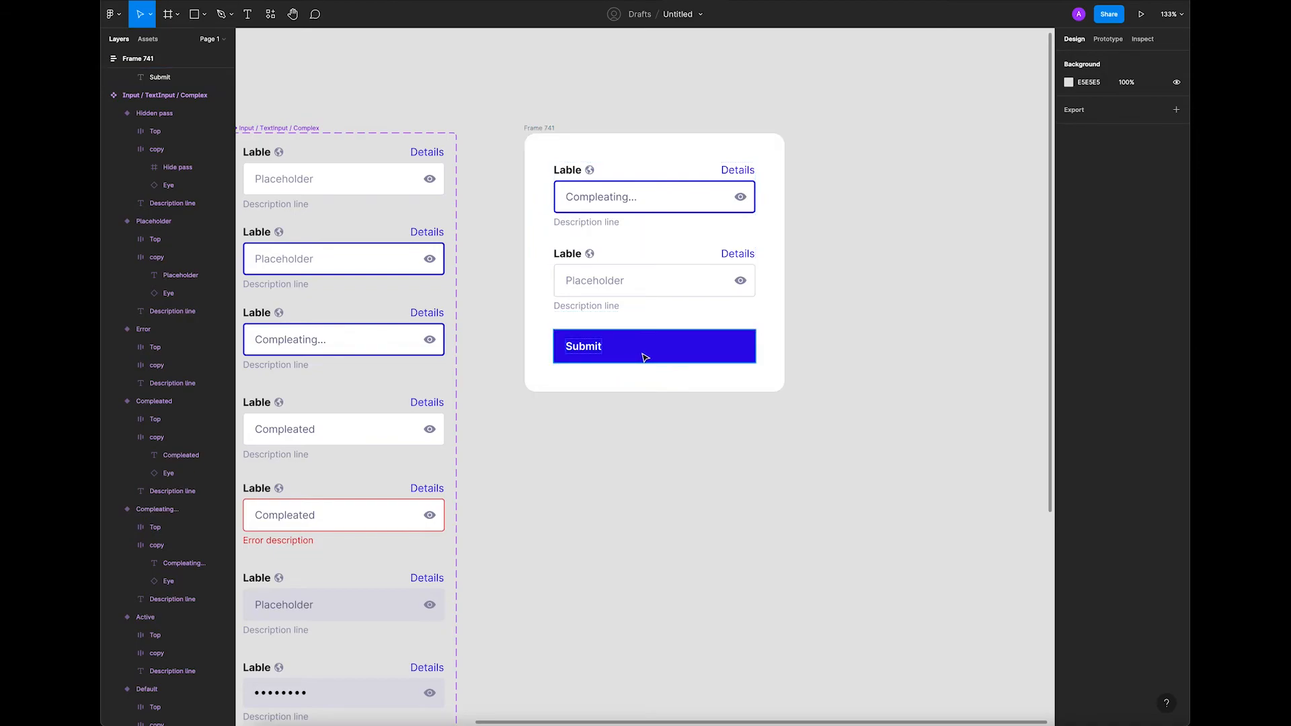
Centre the Submit label within the button and set the button's corner radius to 4.
left_click(644, 357)
left_click(1144, 234)
left_click(1135, 235)
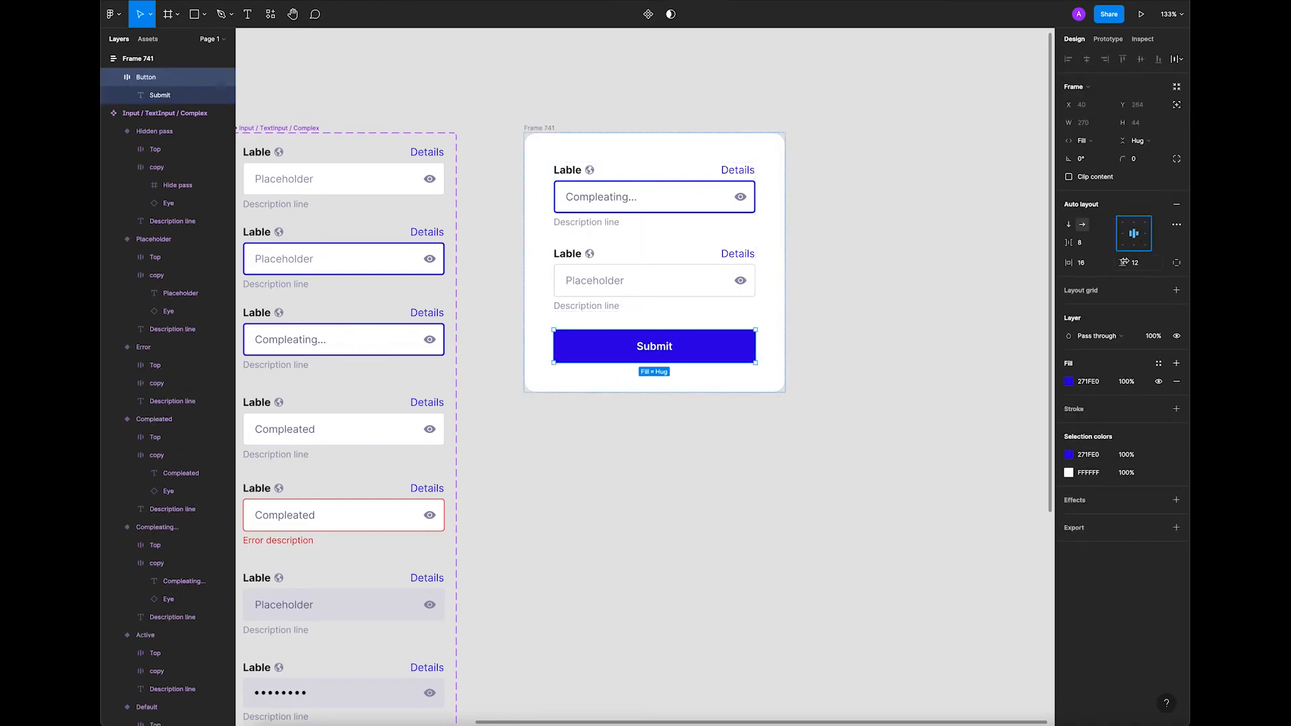
left_click(743, 497)
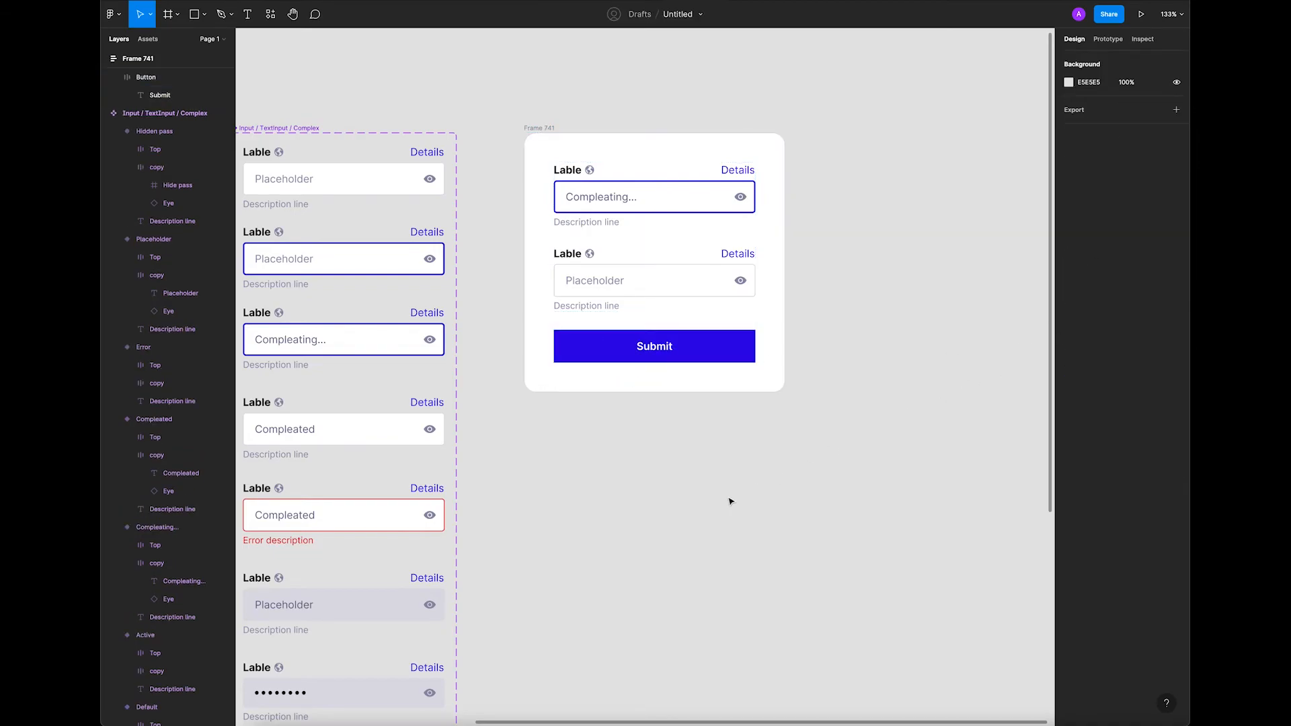
left_click(723, 362)
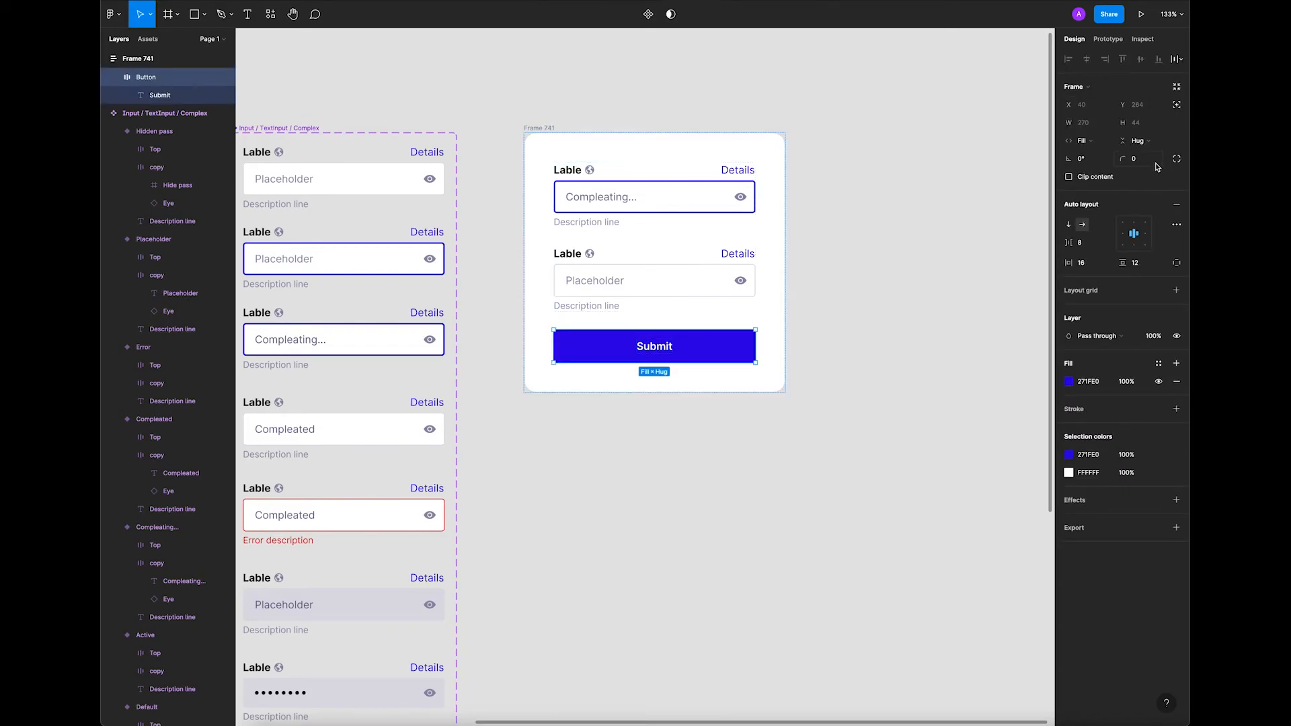
type("4")
left_click(904, 311)
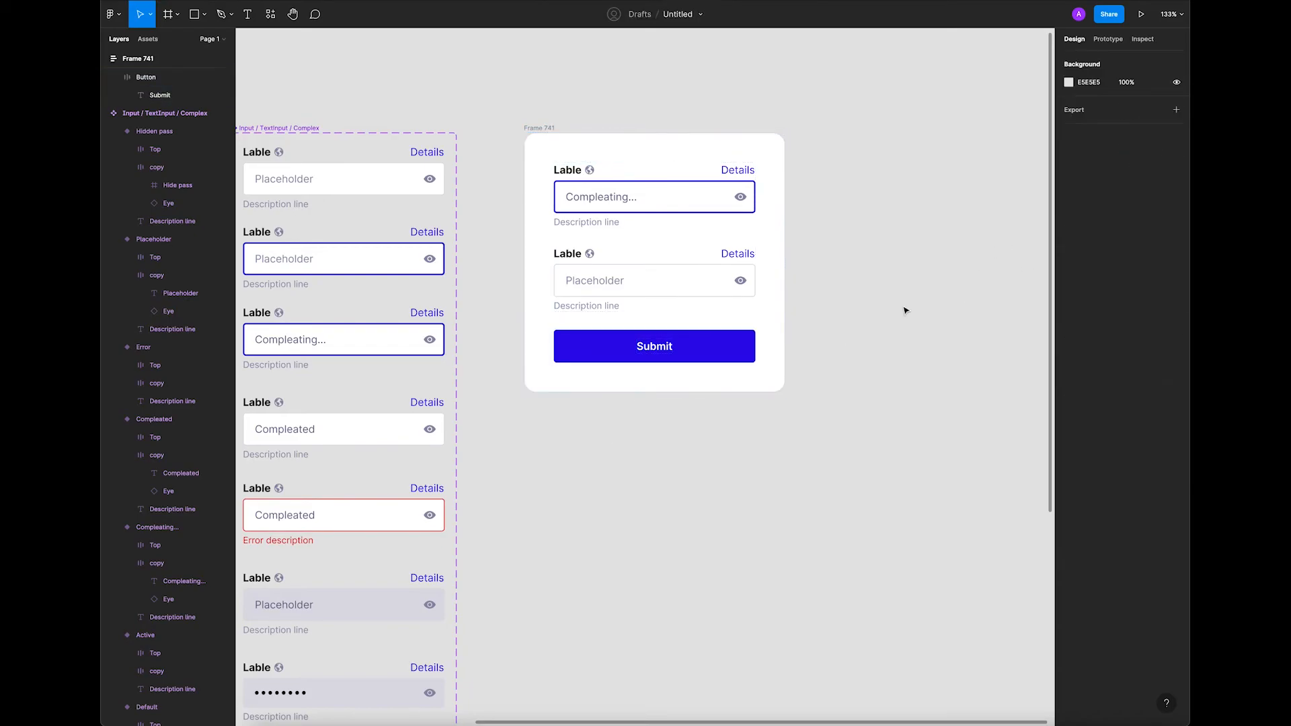
Move the form frame horizontally away from the component set to X 833.
scroll(633, 353, "down", 3)
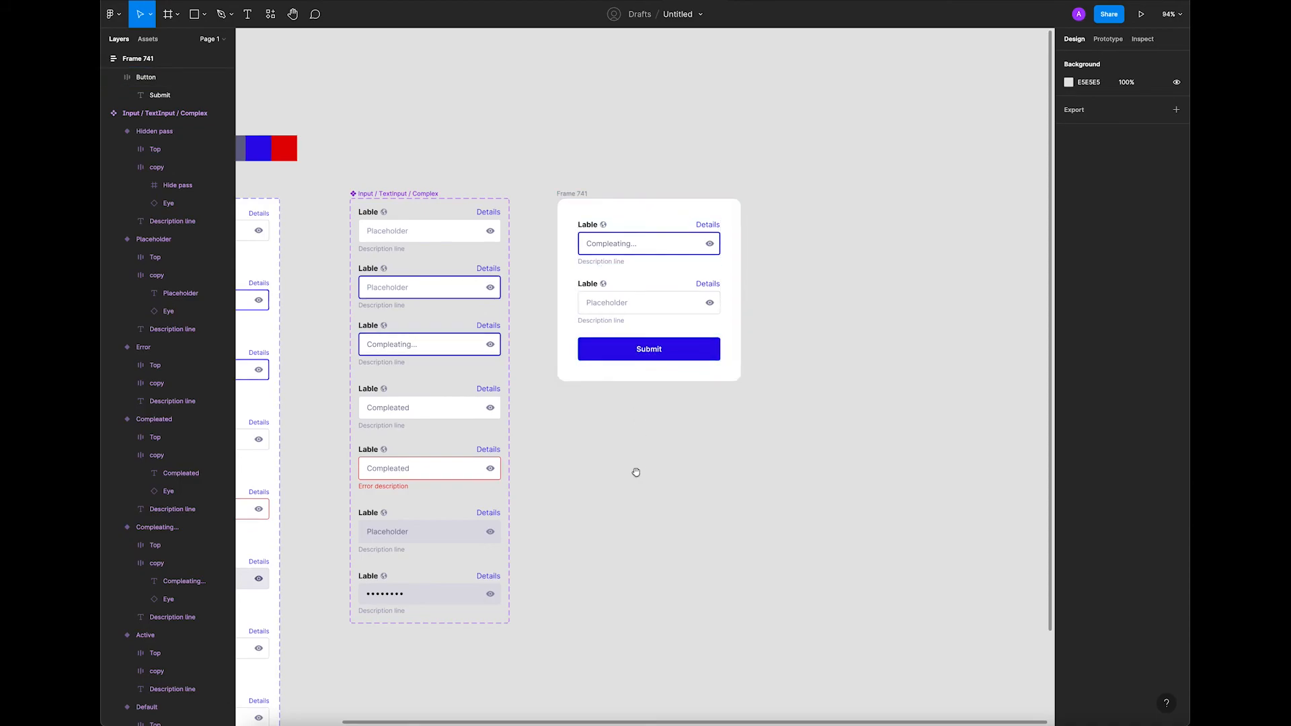
left_click_drag(637, 472, 611, 449)
left_click_drag(542, 173, 624, 168)
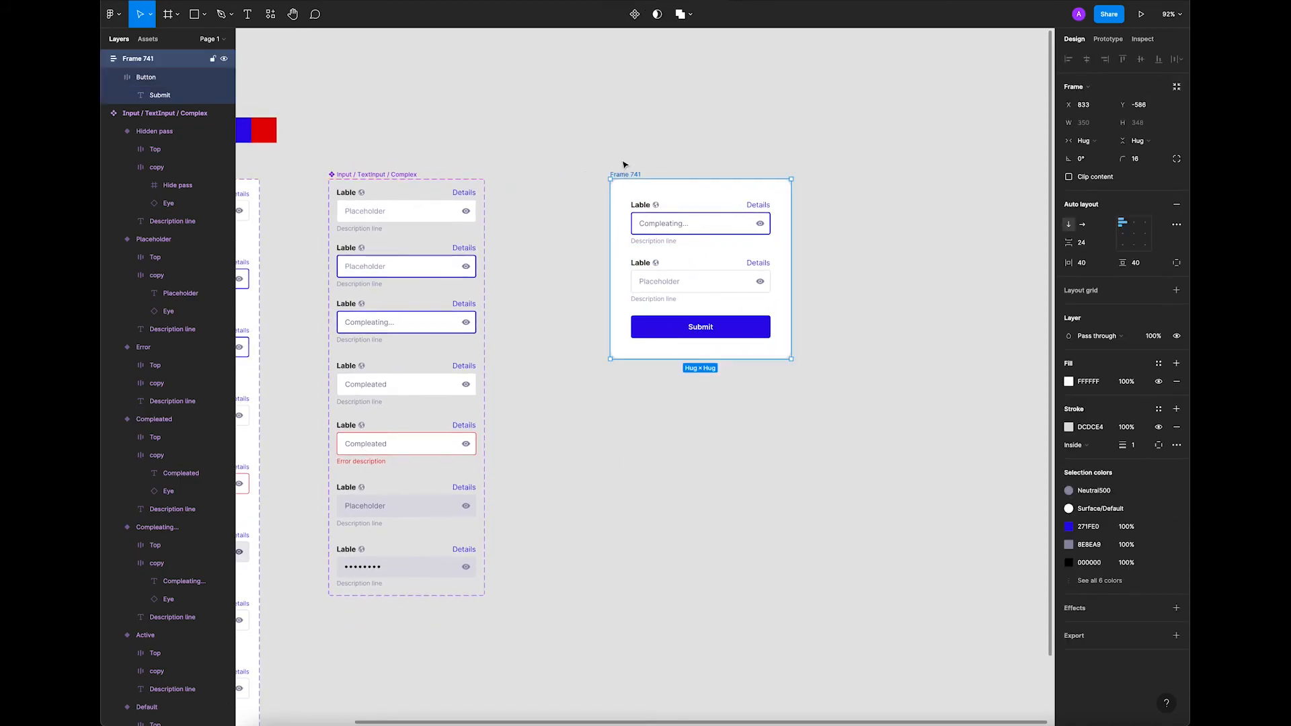
Add a 1440 × 1024 Desktop frame beside the form and position its top edge slightly above the form's.
scroll(620, 162, "down", 5)
left_click(727, 120)
left_click_drag(728, 120, 547, 164)
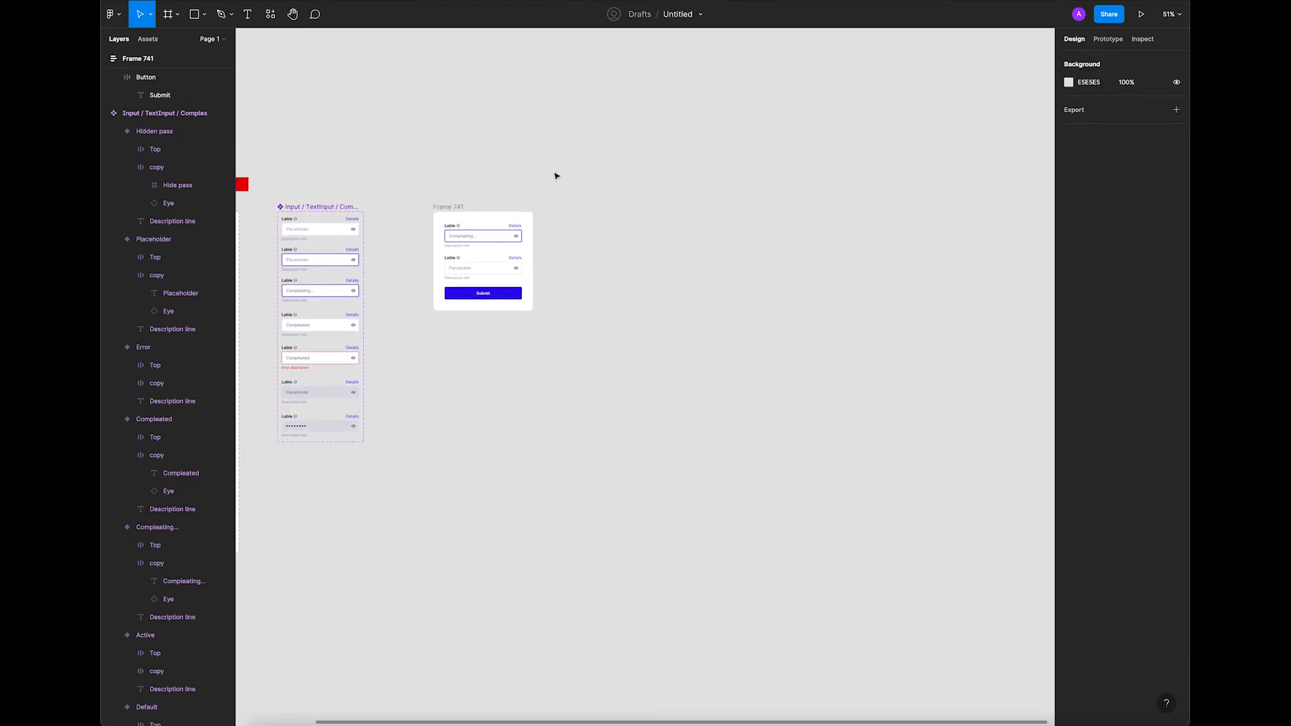
left_click(177, 14)
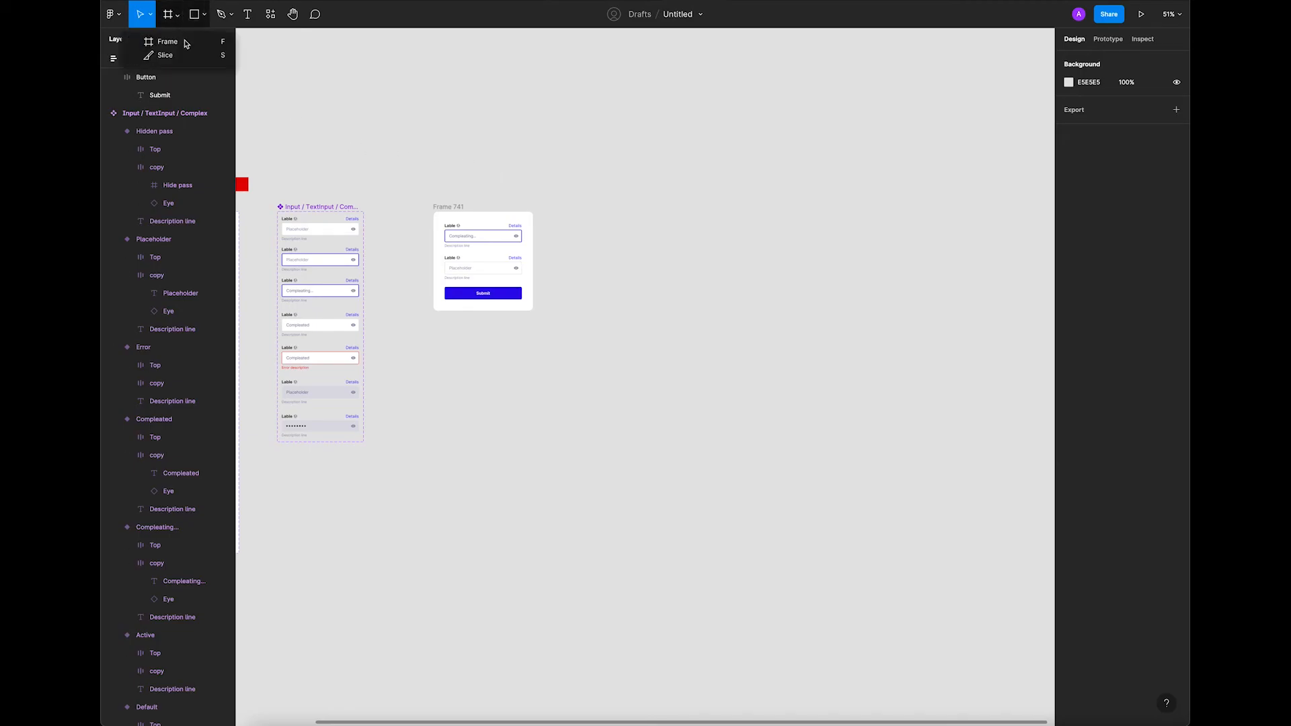
left_click(149, 41)
left_click(1143, 169)
left_click(749, 150)
left_click_drag(568, 229, 568, 195)
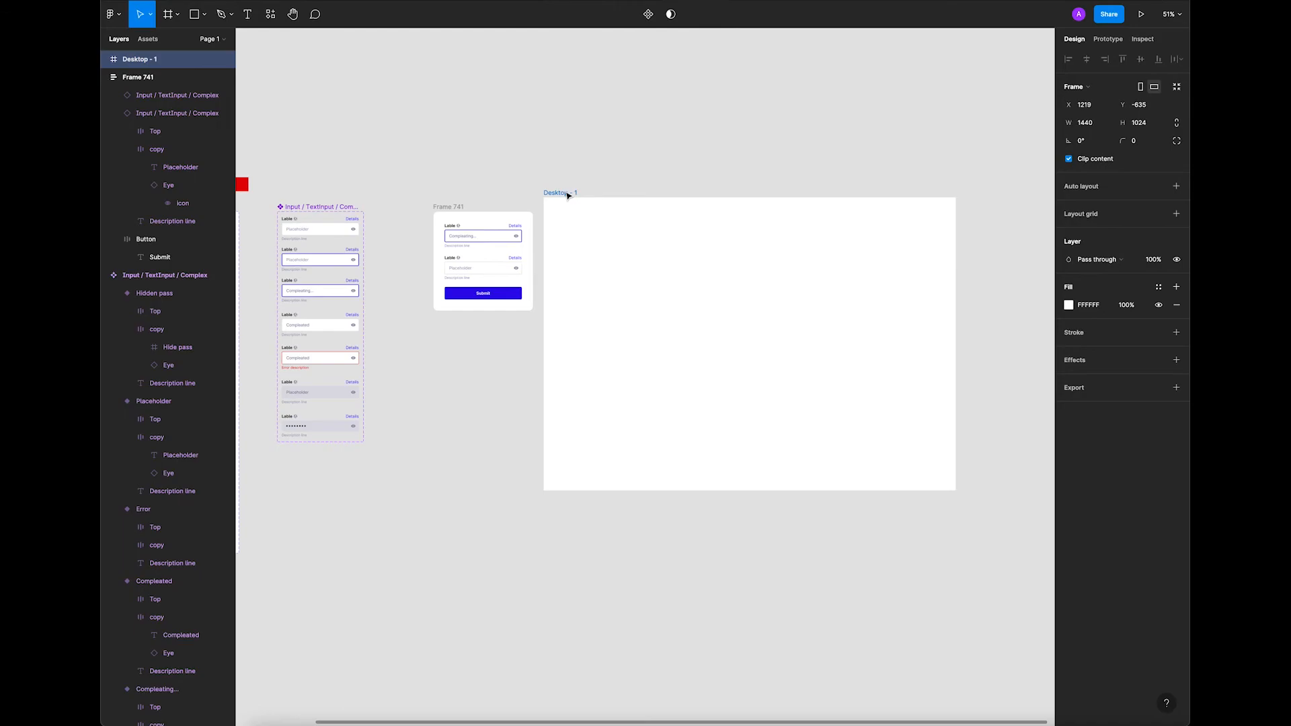
Add a second fill layer on top of the white fill of the Desktop frame.
key("Escape")
left_click(640, 199)
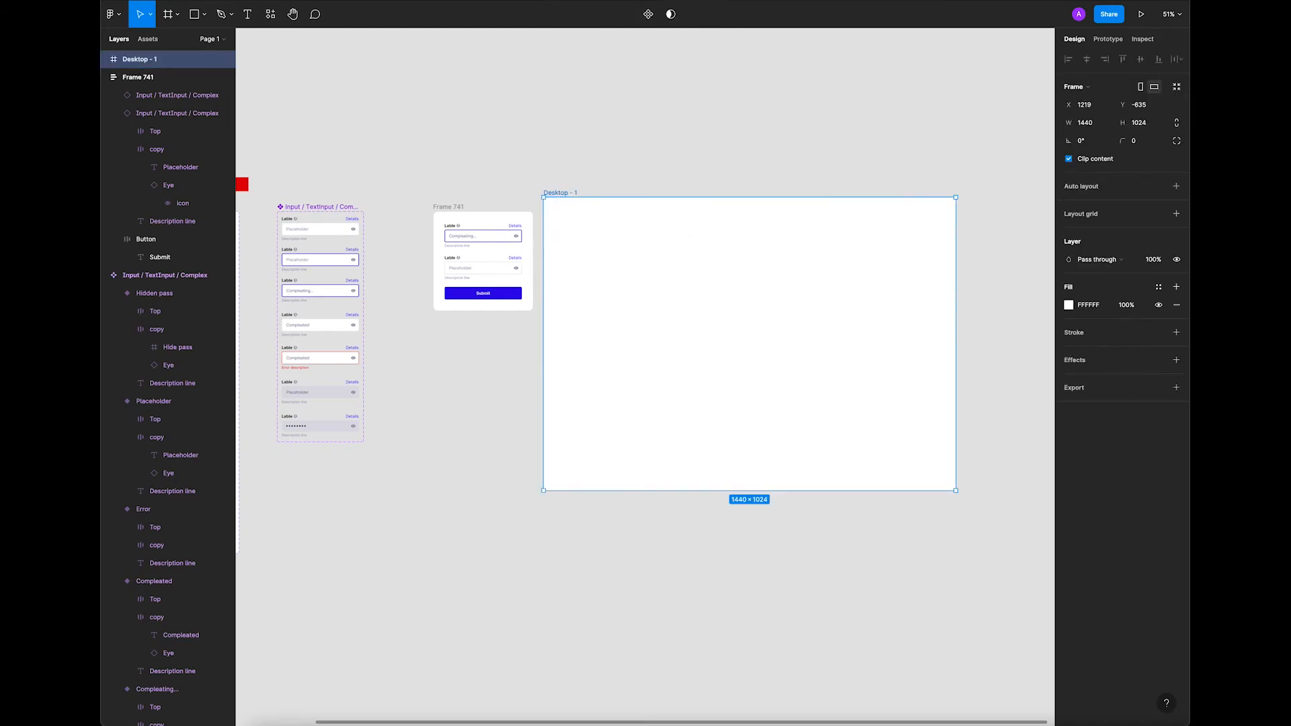
left_click(1176, 286)
left_click(805, 117)
Move the form frame into the middle area of the Desktop frame, rename it Modal and collapse its input layers.
left_click(448, 209)
left_click_drag(448, 210, 733, 286)
double_click(146, 78)
type("Po")
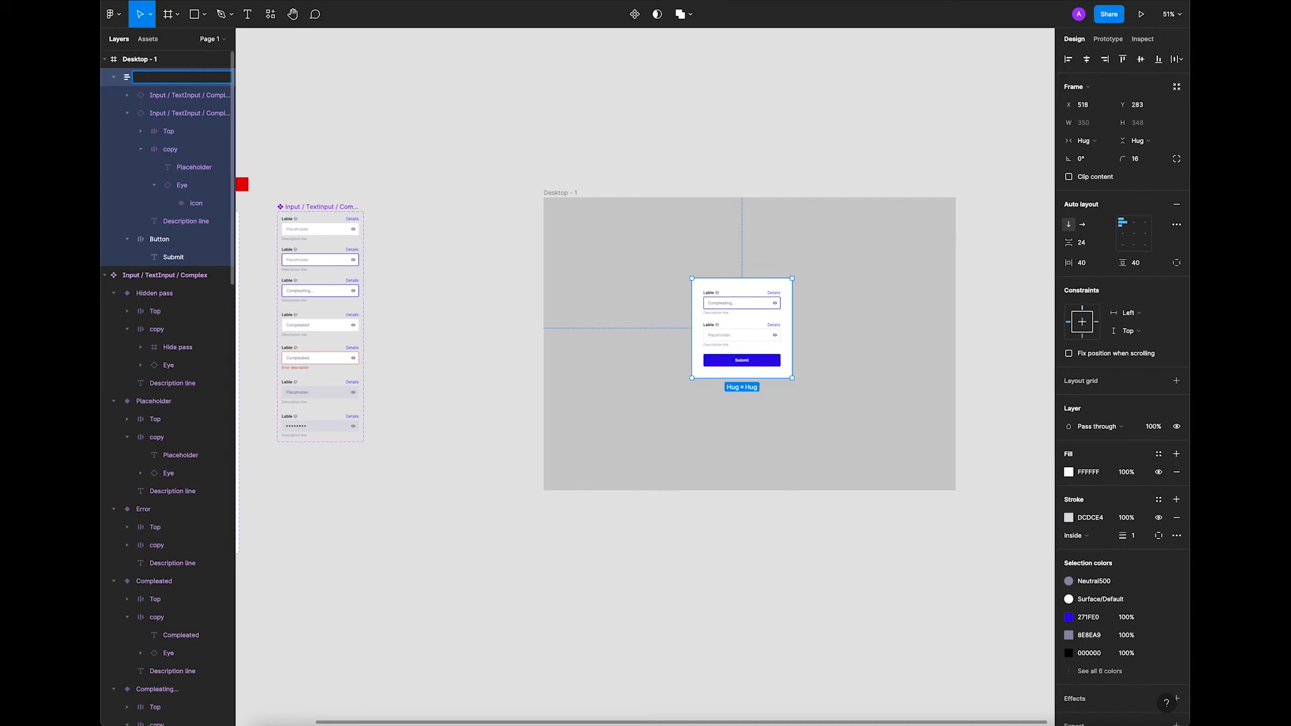
key("Return")
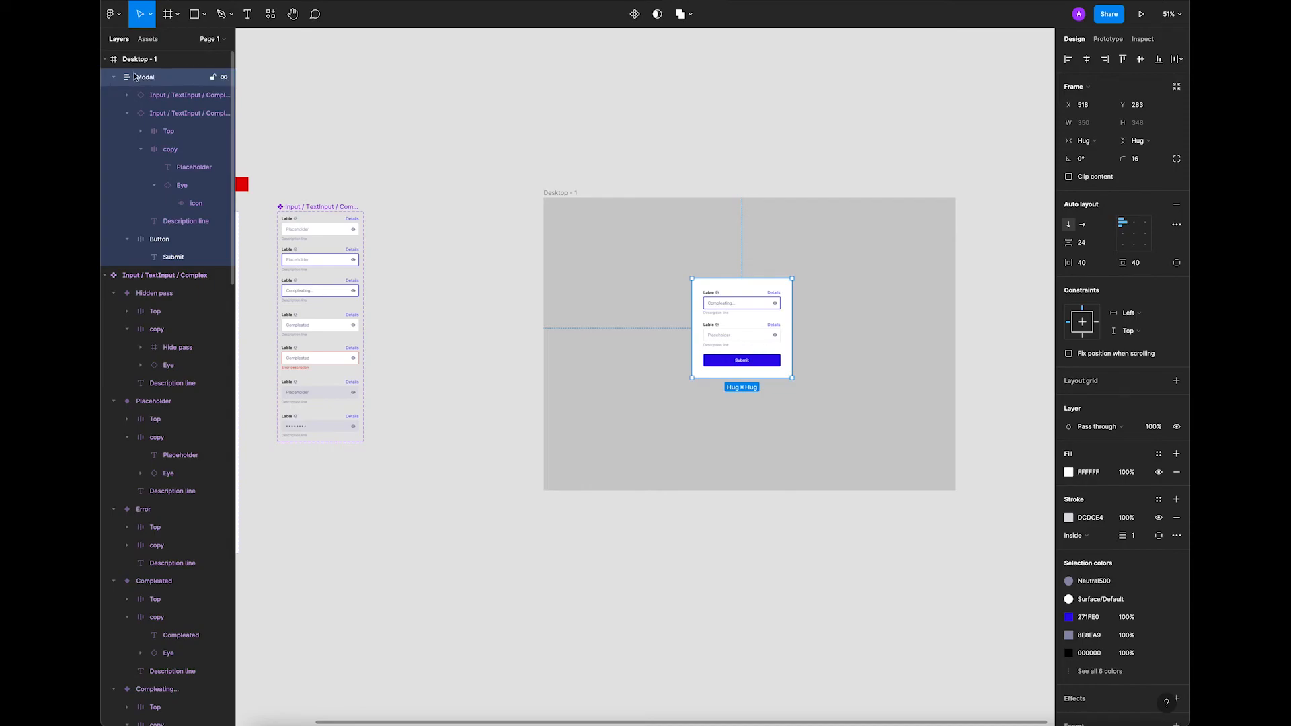
left_click(141, 149)
left_click(127, 113)
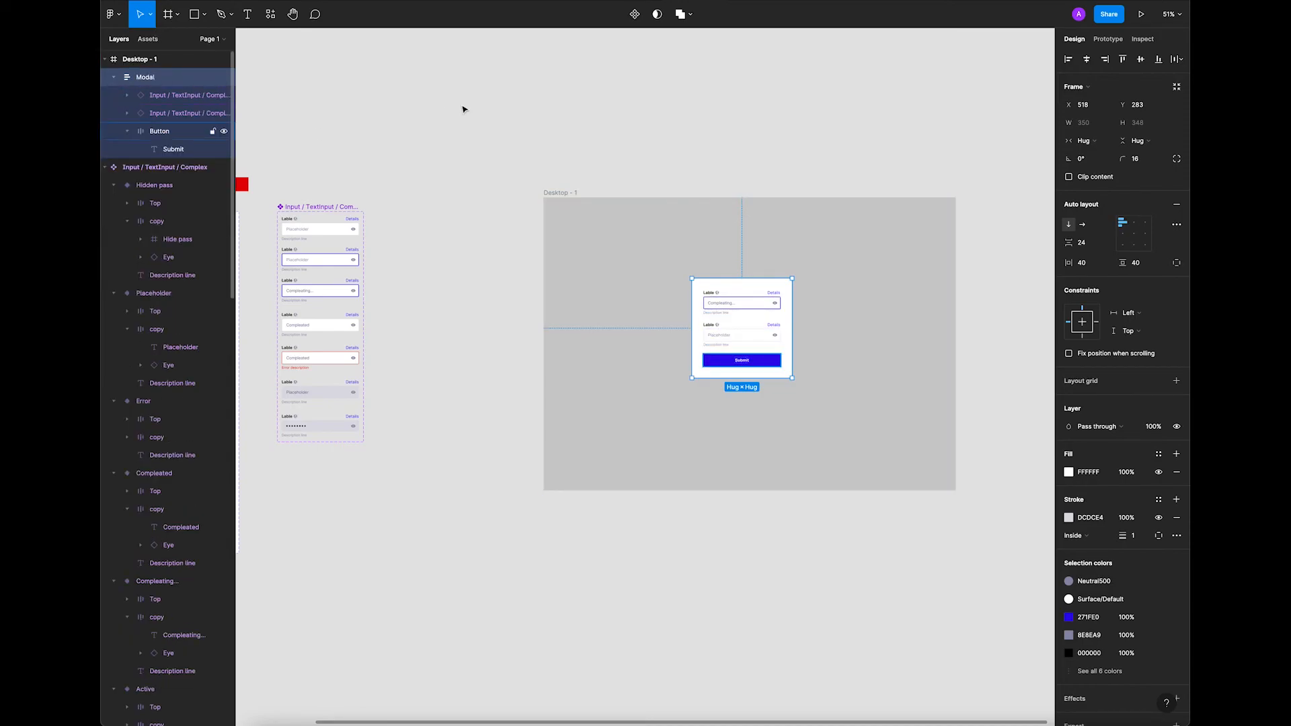
Set the Desktop frame's upper fill to the dark navy colour 080637 at 100% opacity.
left_click(815, 354)
scroll(794, 377, "up", 3)
scroll(805, 358, "up", 2)
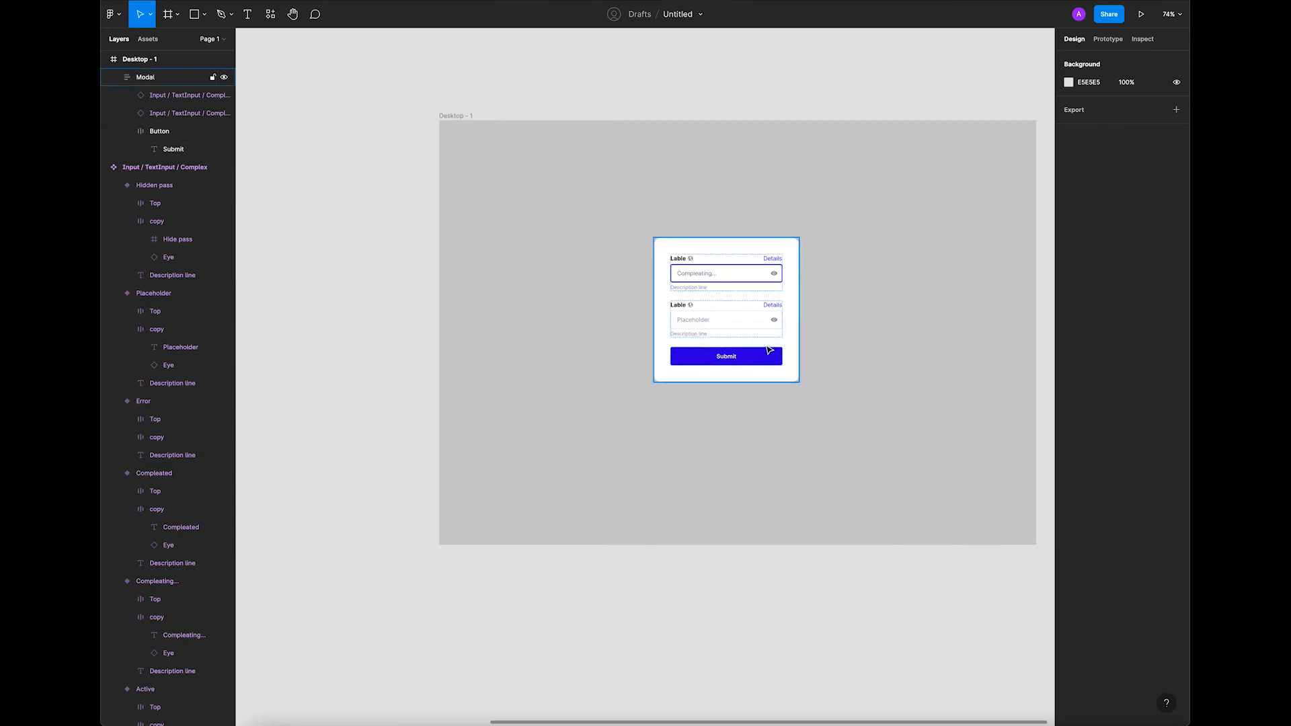
scroll(672, 282, "right", 3)
left_click(382, 113)
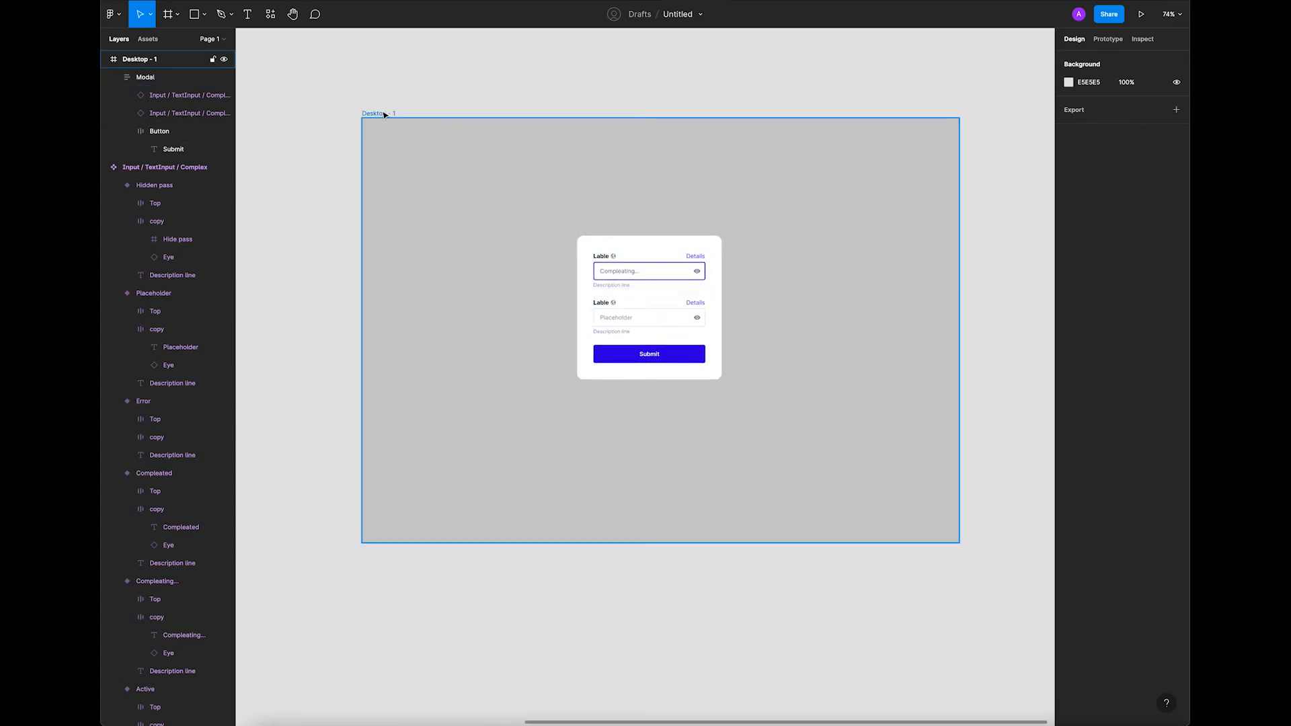
left_click(1070, 305)
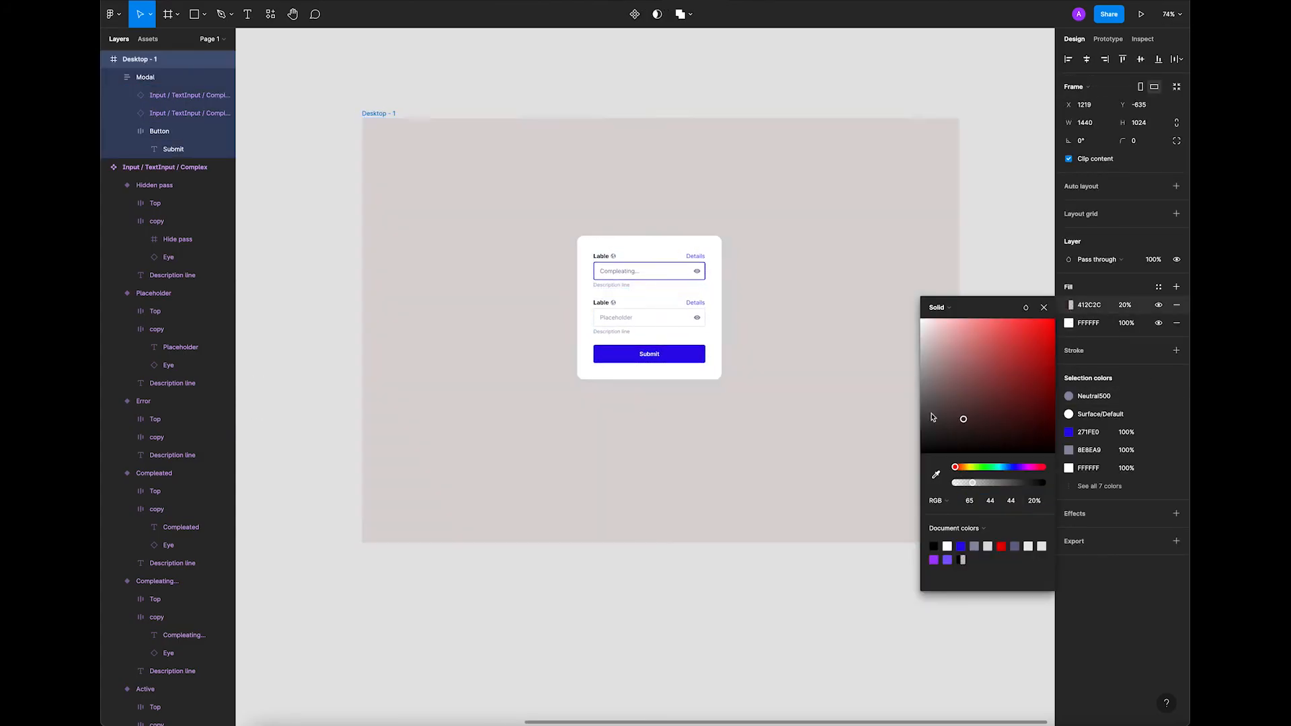
left_click(961, 546)
left_click_drag(975, 444, 1040, 428)
left_click(1043, 307)
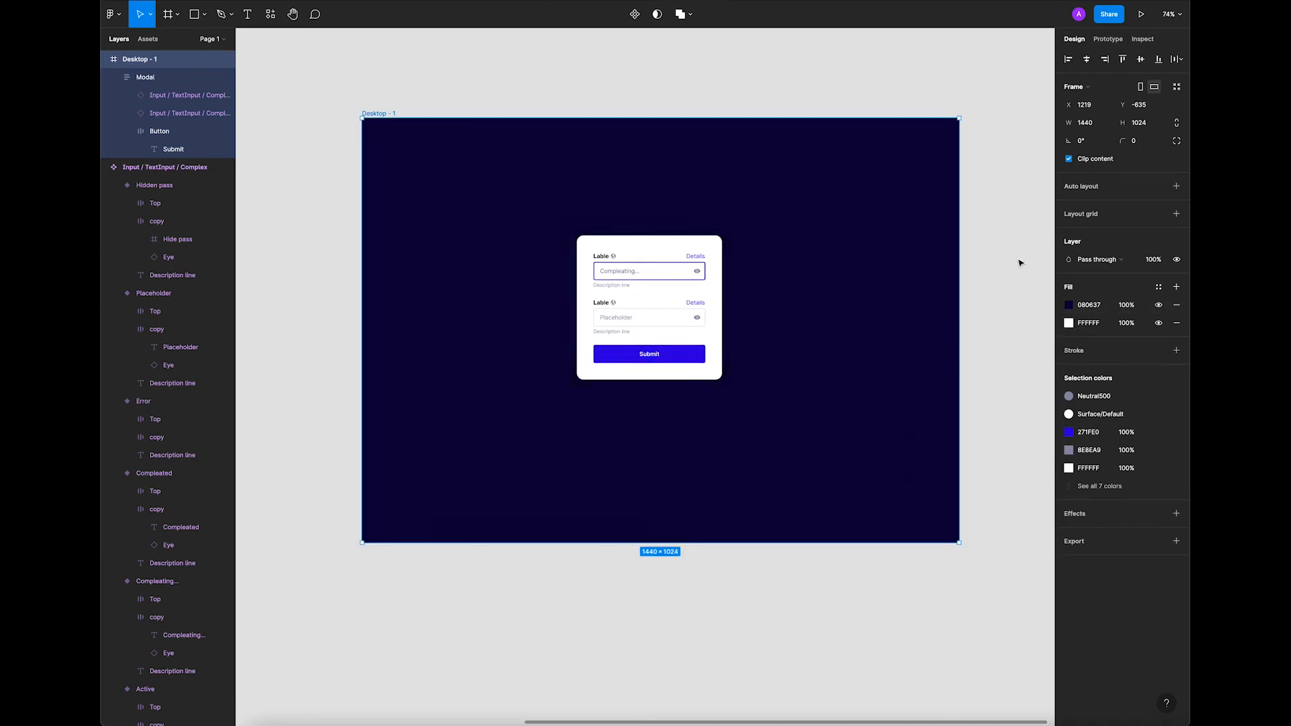
Centre the Modal frame horizontally and vertically within the Desktop frame.
left_click(1008, 261)
left_click_drag(313, 100, 1006, 634)
left_click(1087, 59)
left_click(1140, 59)
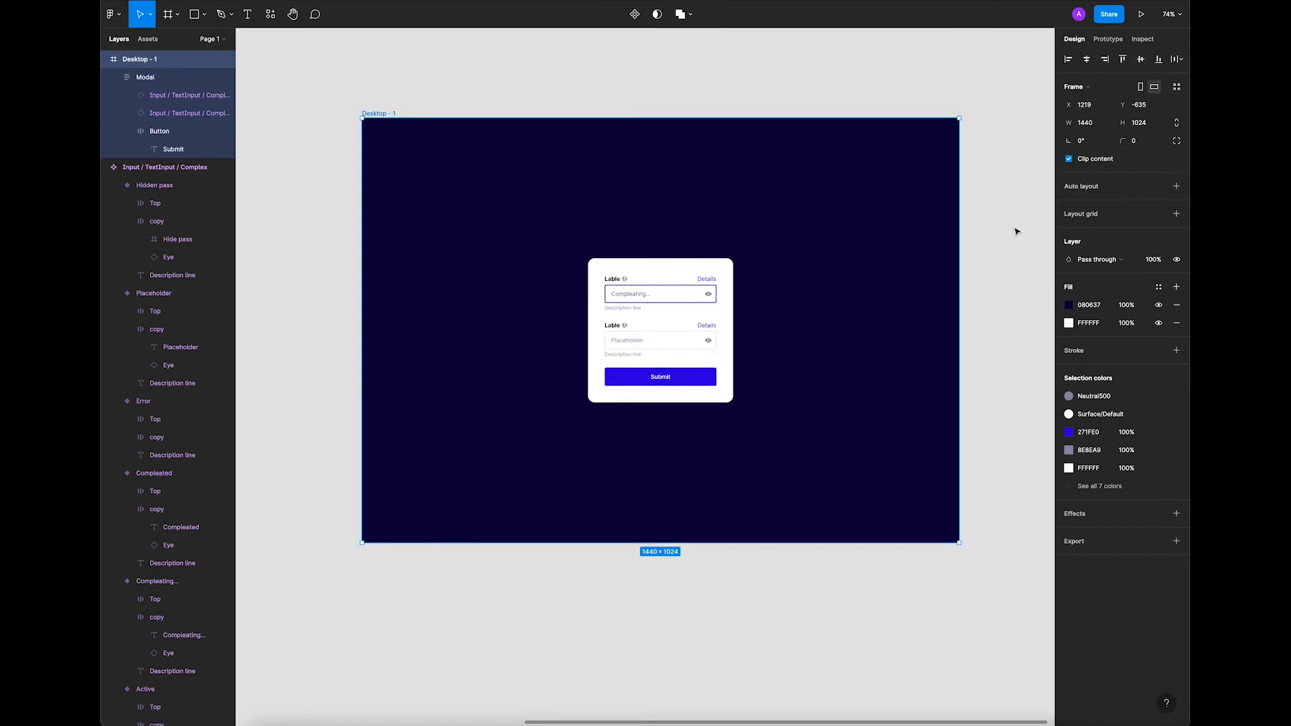
left_click(1017, 229)
Apply the shadow-modal effect style to the Modal frame.
left_click(706, 286)
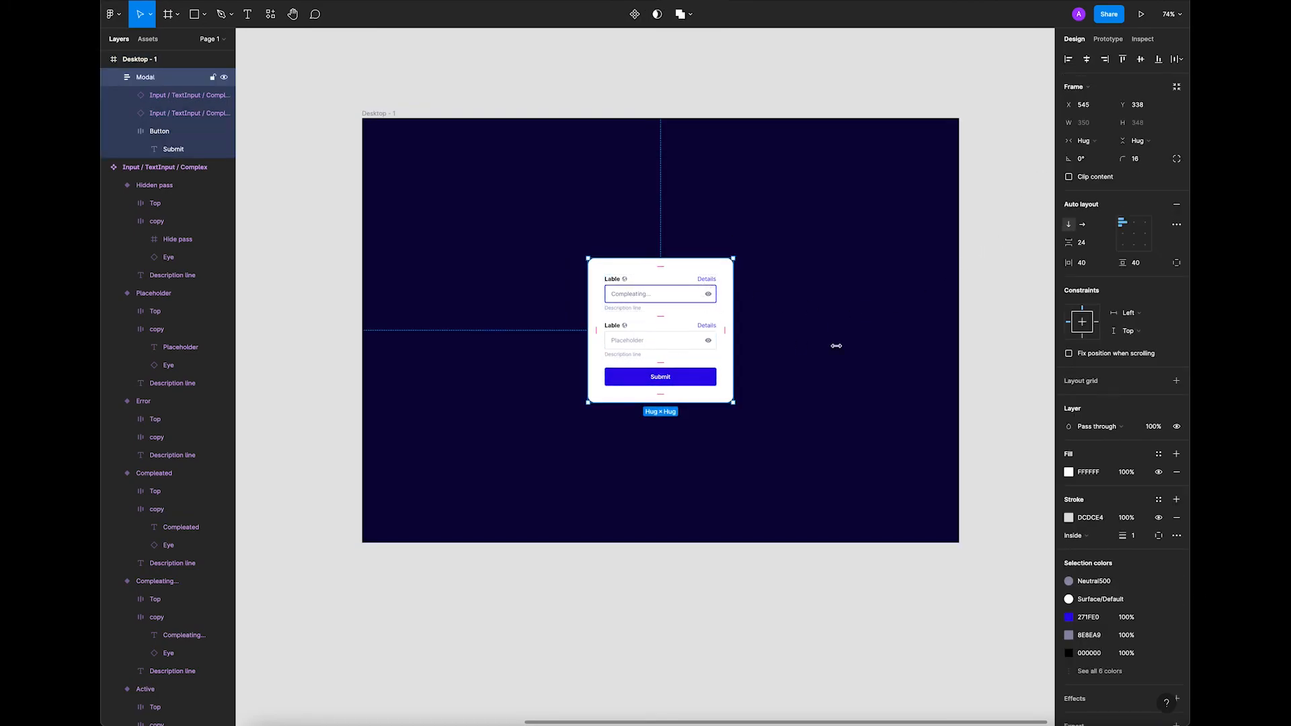
left_click(1035, 384)
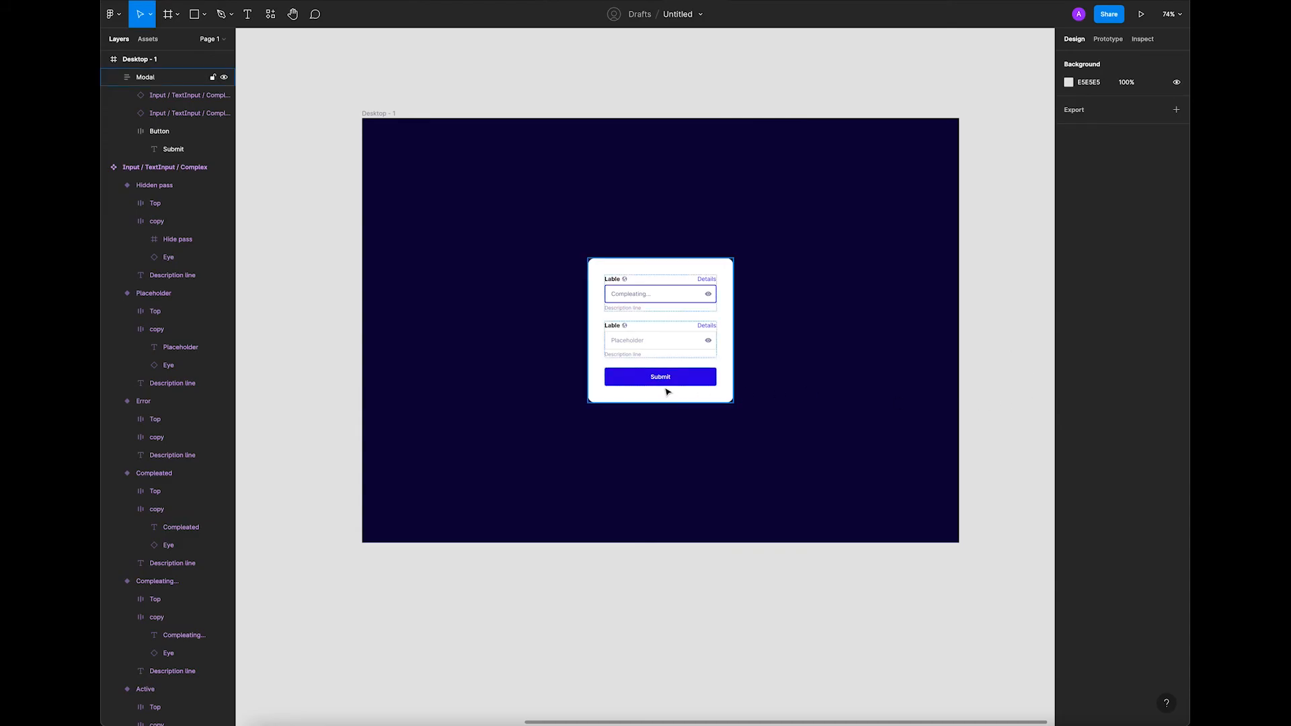
scroll(648, 372, "up", 2)
left_click_drag(775, 358, 765, 378)
left_click(712, 303)
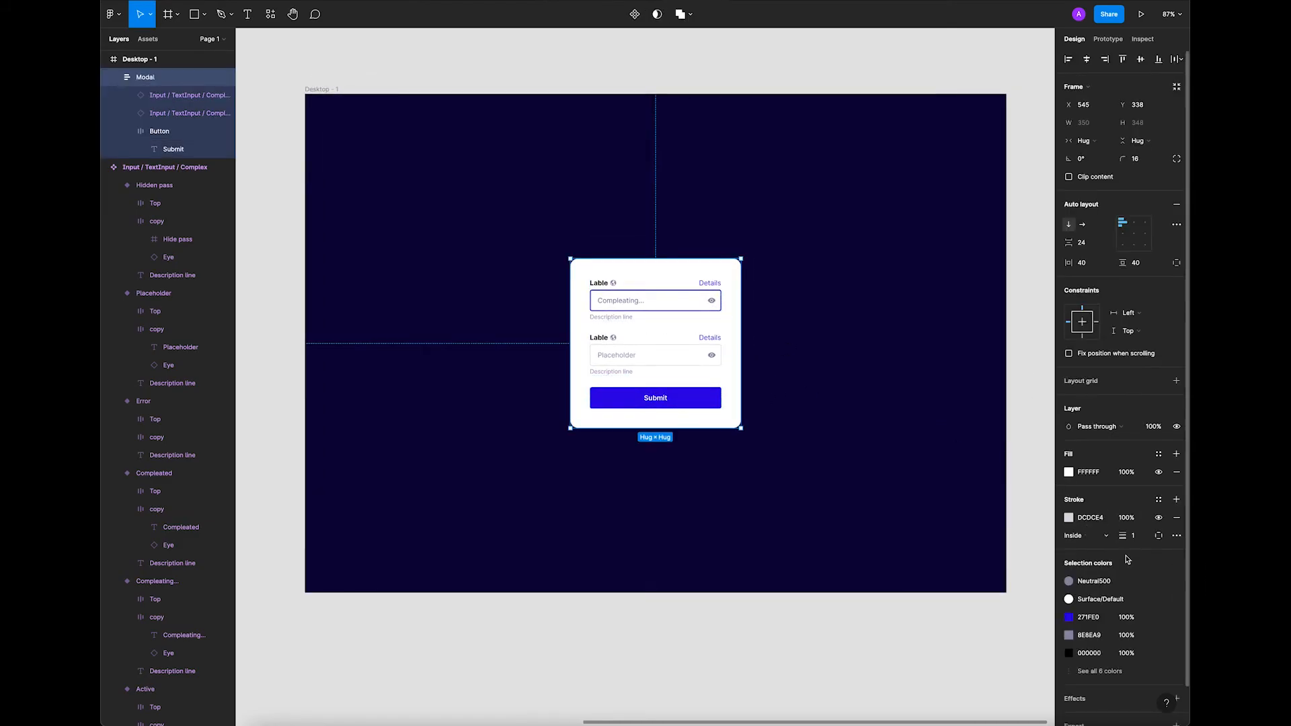
scroll(1140, 673, "down", 2)
left_click(1157, 658)
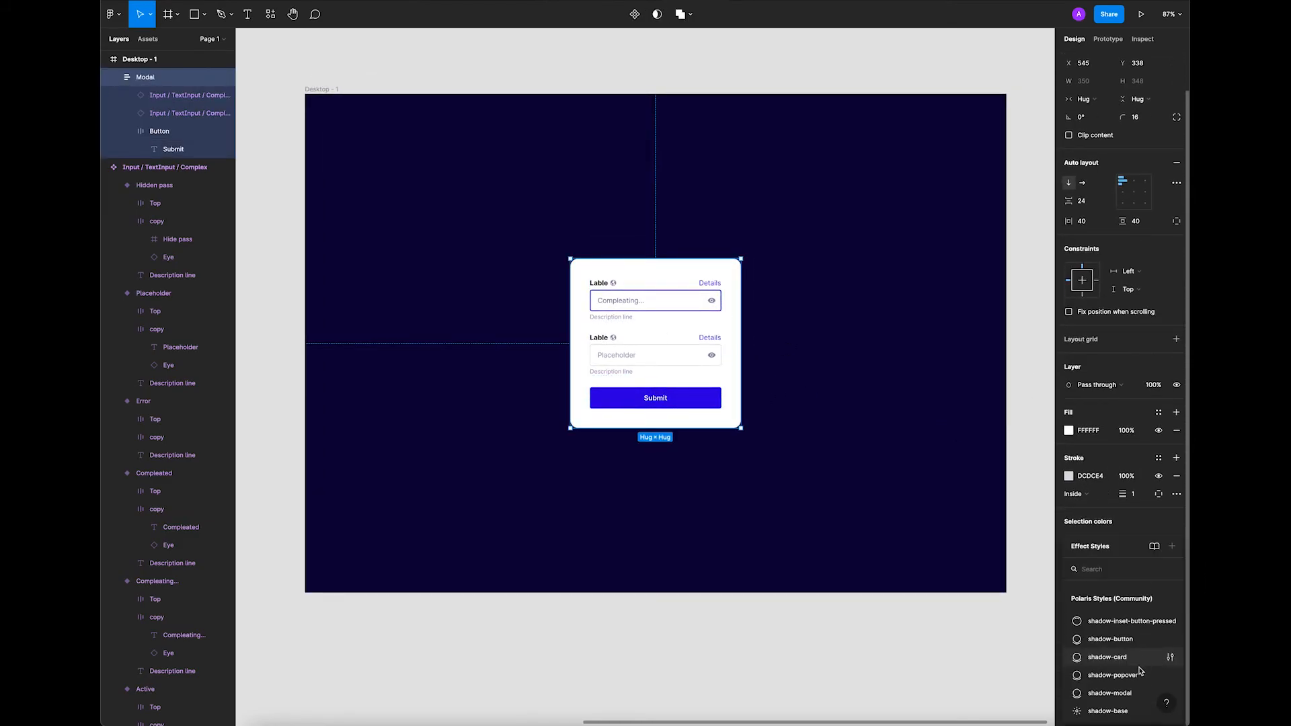
left_click(1133, 692)
left_click(848, 678)
Add a text layer reading "Welcome back" on the empty canvas below the Desktop frame.
scroll(794, 637, "down", 1)
scroll(778, 634, "down", 2)
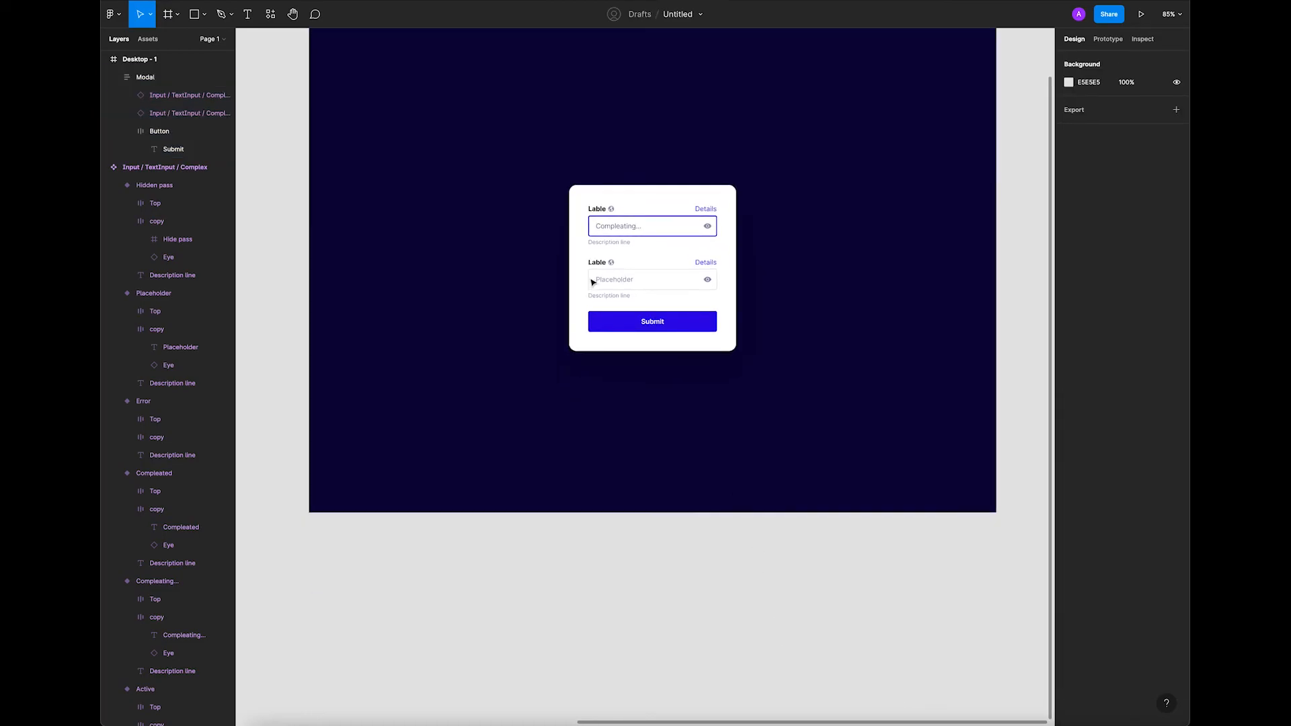
key("t")
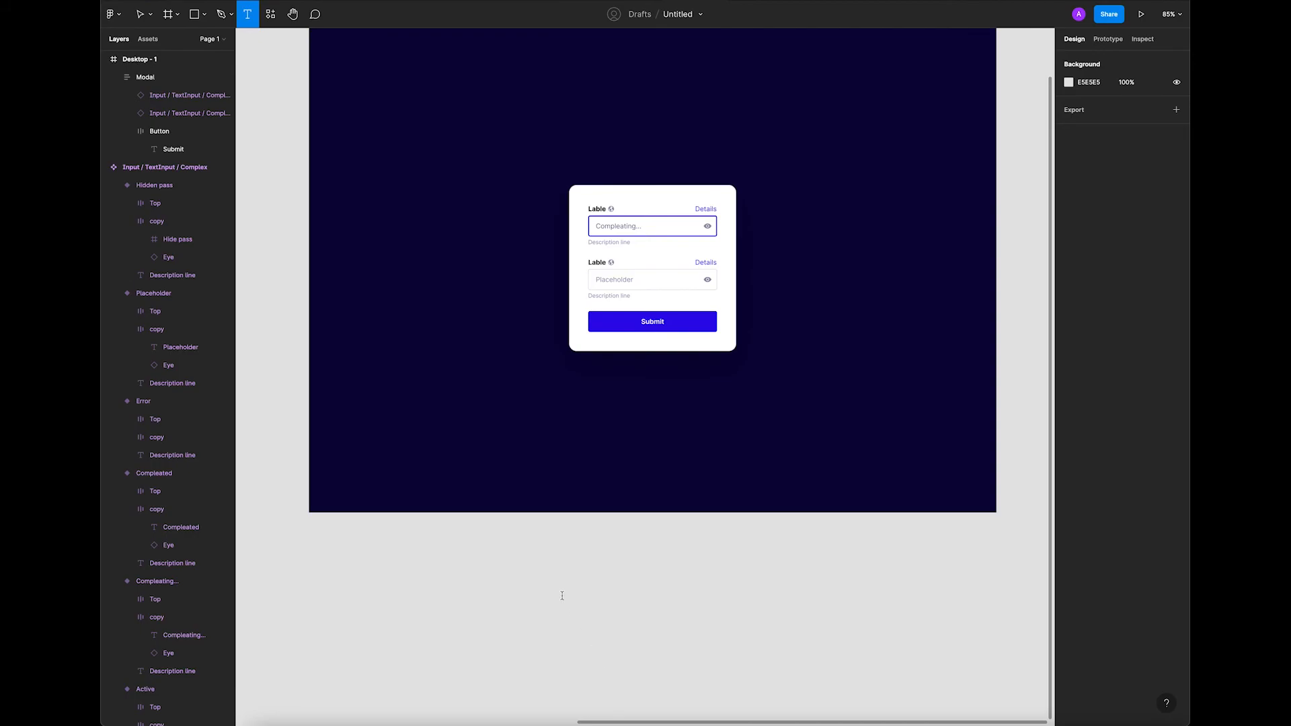
left_click(562, 596)
type("Coml")
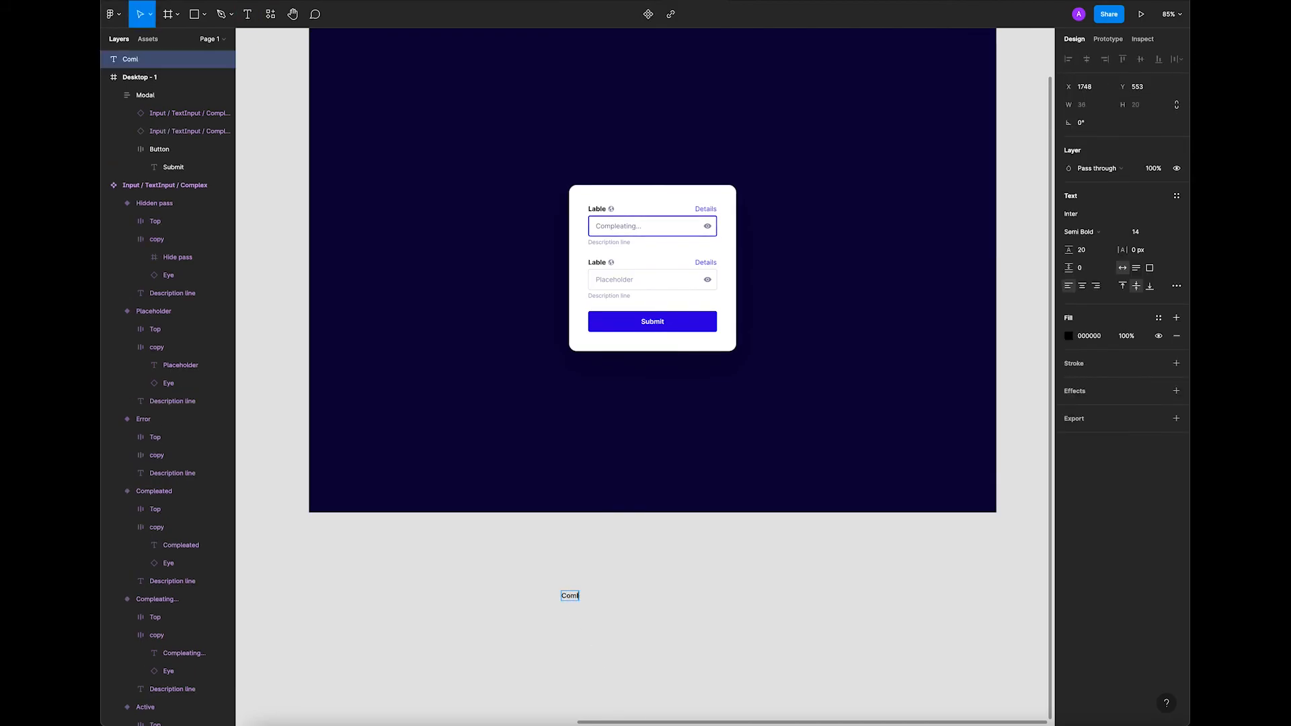
key("BackSpace")
key("BackSpace")
key("BackSpace")
key("BackSpace")
type("Welco")
key("BackSpace")
key("BackSpace")
type("Welcome")
left_click(721, 620)
left_click(720, 619)
double_click(597, 596)
left_click(595, 595)
type("b")
key("Escape")
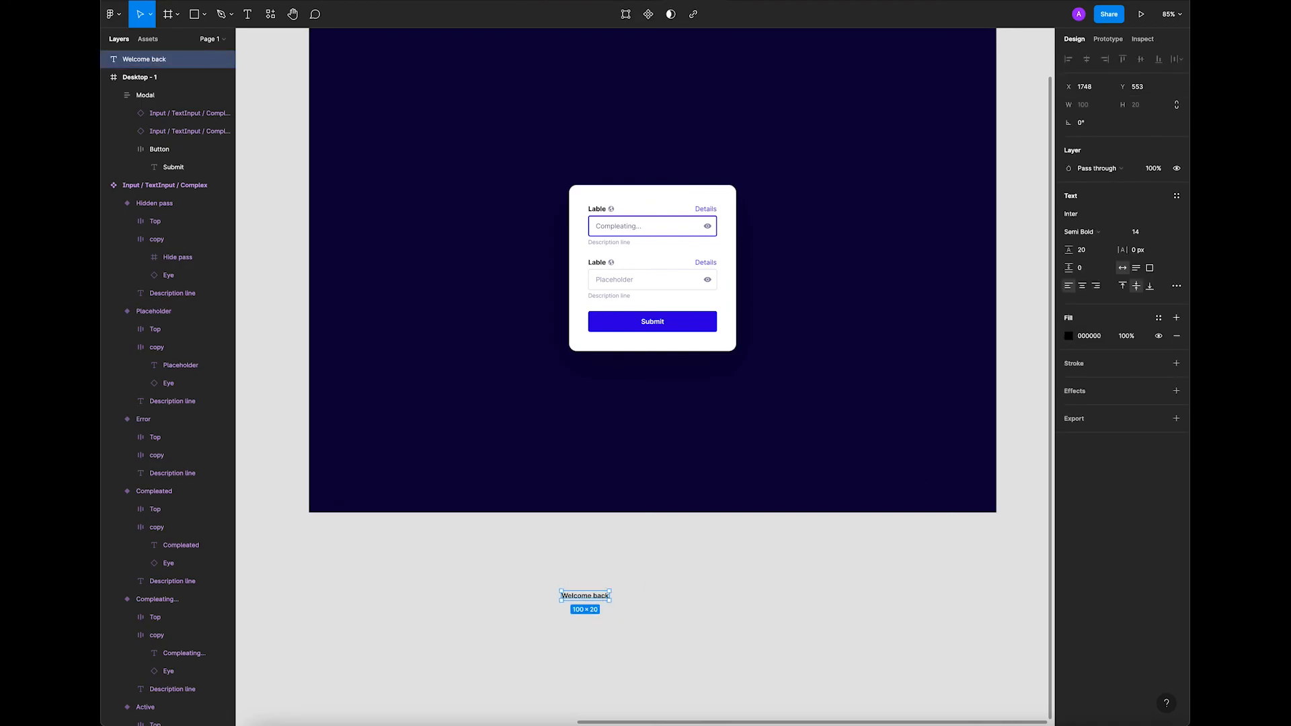
Set the Welcome back text to font size 40 with Auto line height.
left_click(1176, 195)
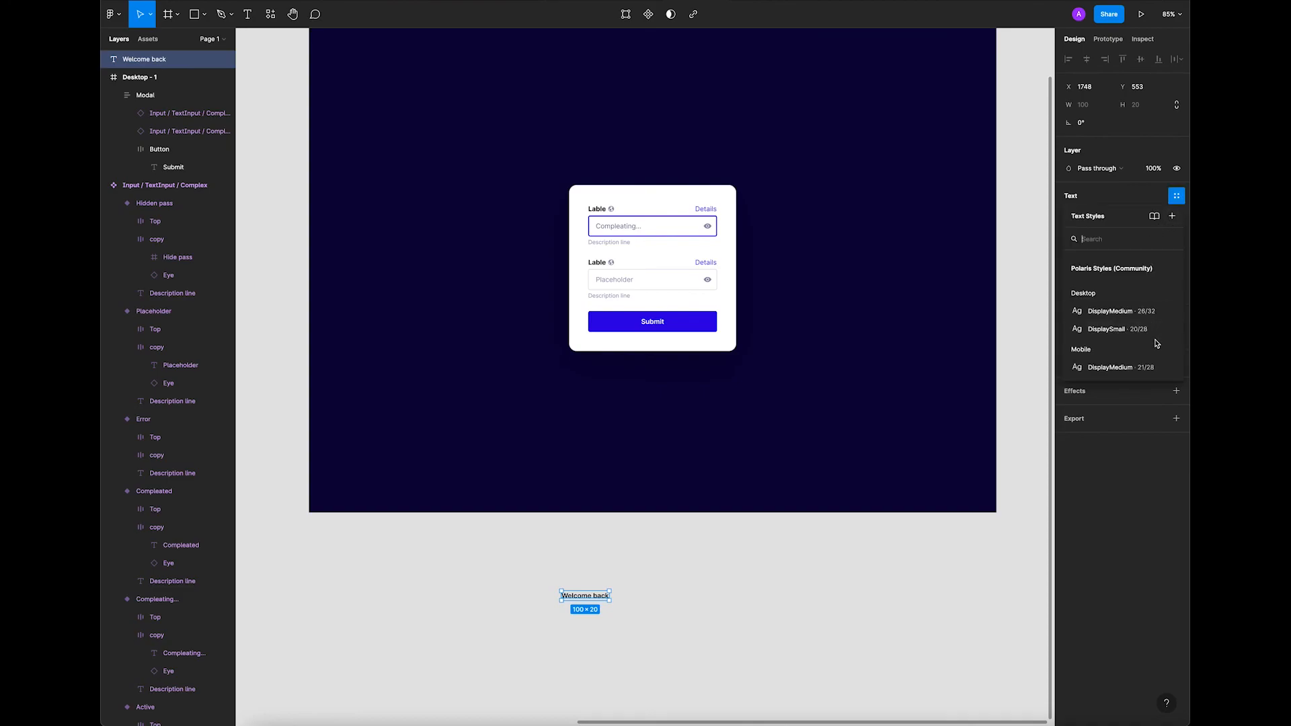
left_click(673, 626)
left_click(609, 596)
left_click(1141, 233)
key("Return")
left_click(1087, 253)
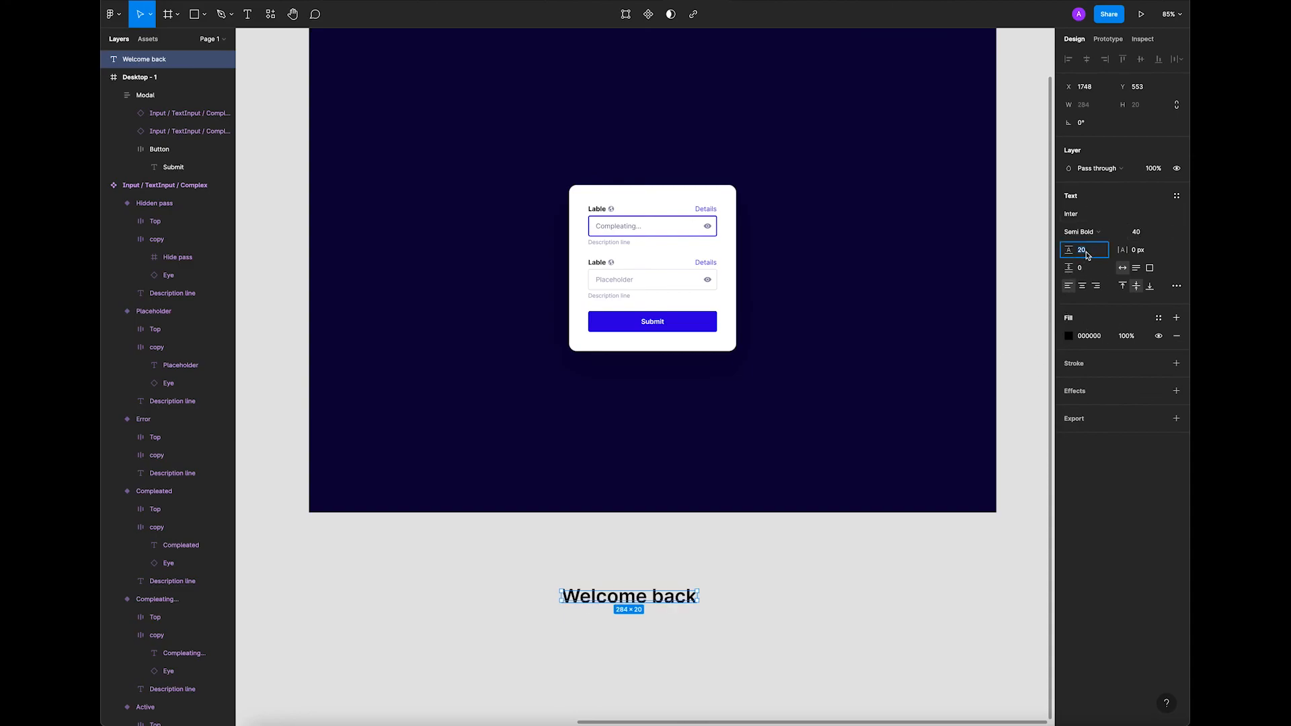
key("Return")
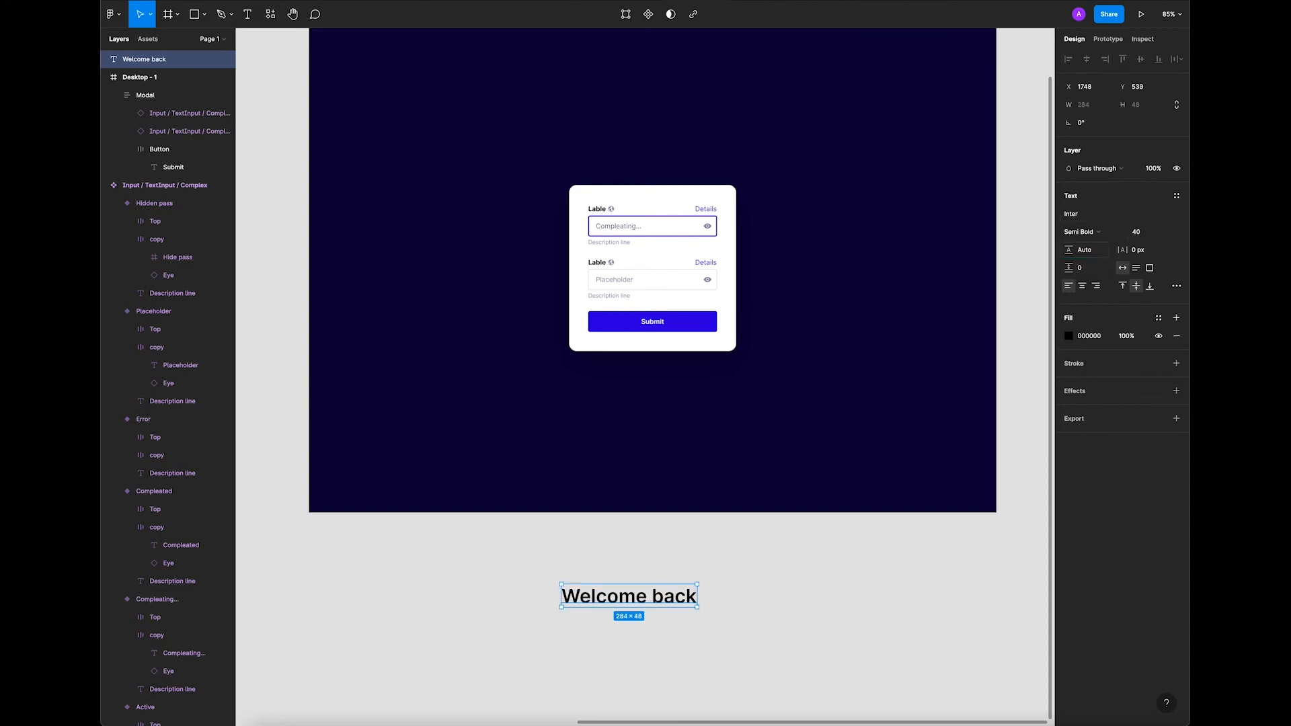
Place the Welcome back text inside the Modal as its first item, above the inputs.
left_click(835, 567)
left_click_drag(653, 595, 673, 214)
left_click(726, 599)
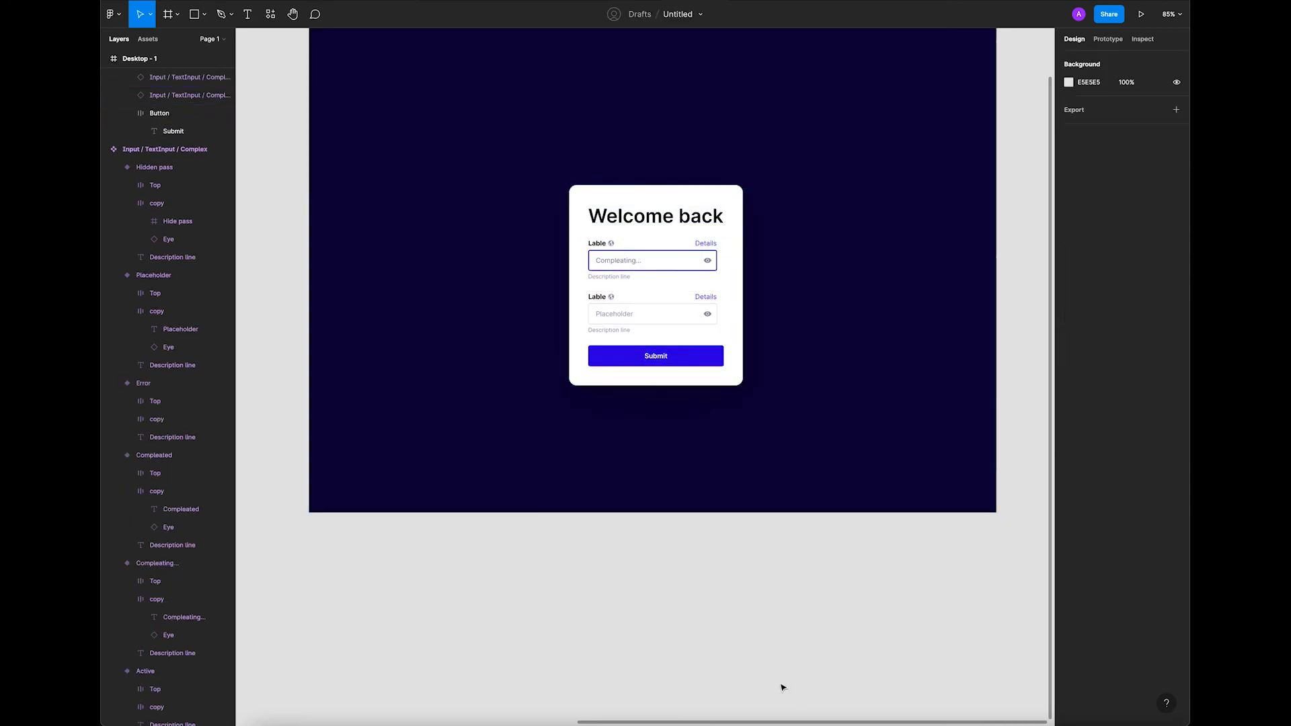
Set the Modal's horizontal auto layout padding to 64.
left_click(735, 318)
left_click(1092, 264)
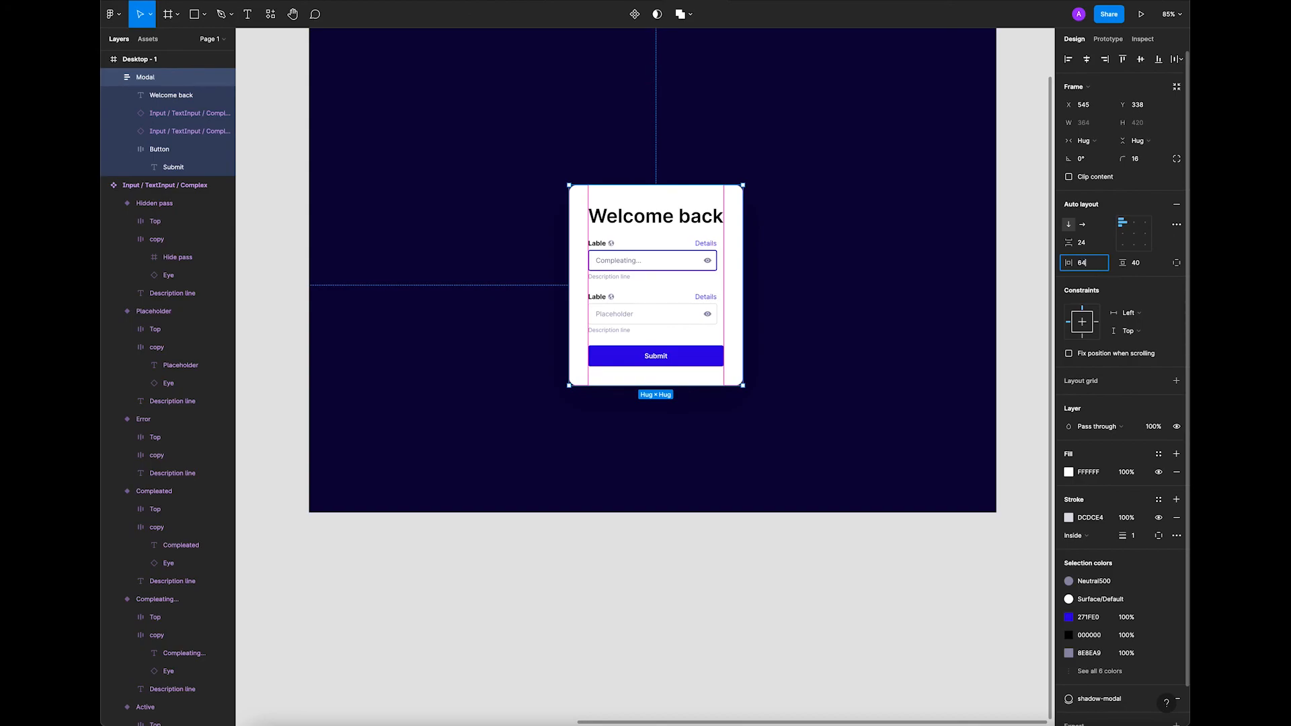
type("64")
key("Return")
left_click(738, 639)
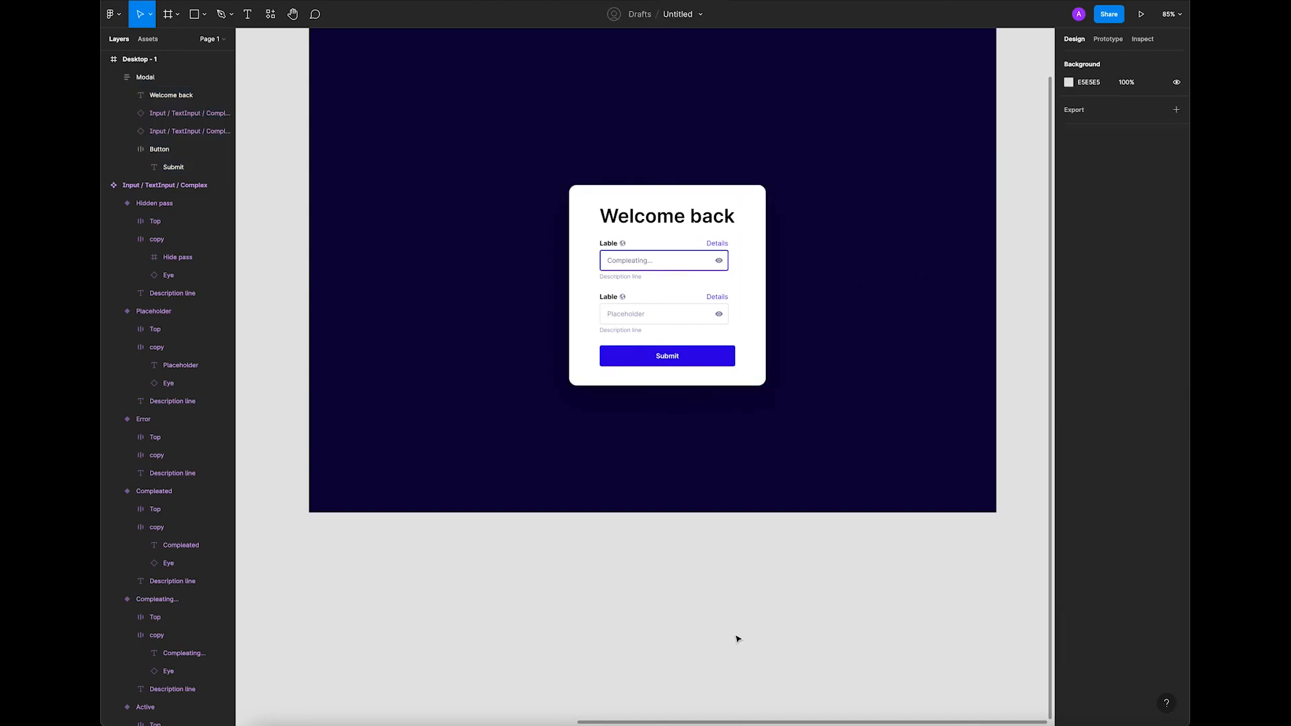
Set the vertical spacing between the Modal's items to 32.
double_click(689, 222)
left_click(754, 212)
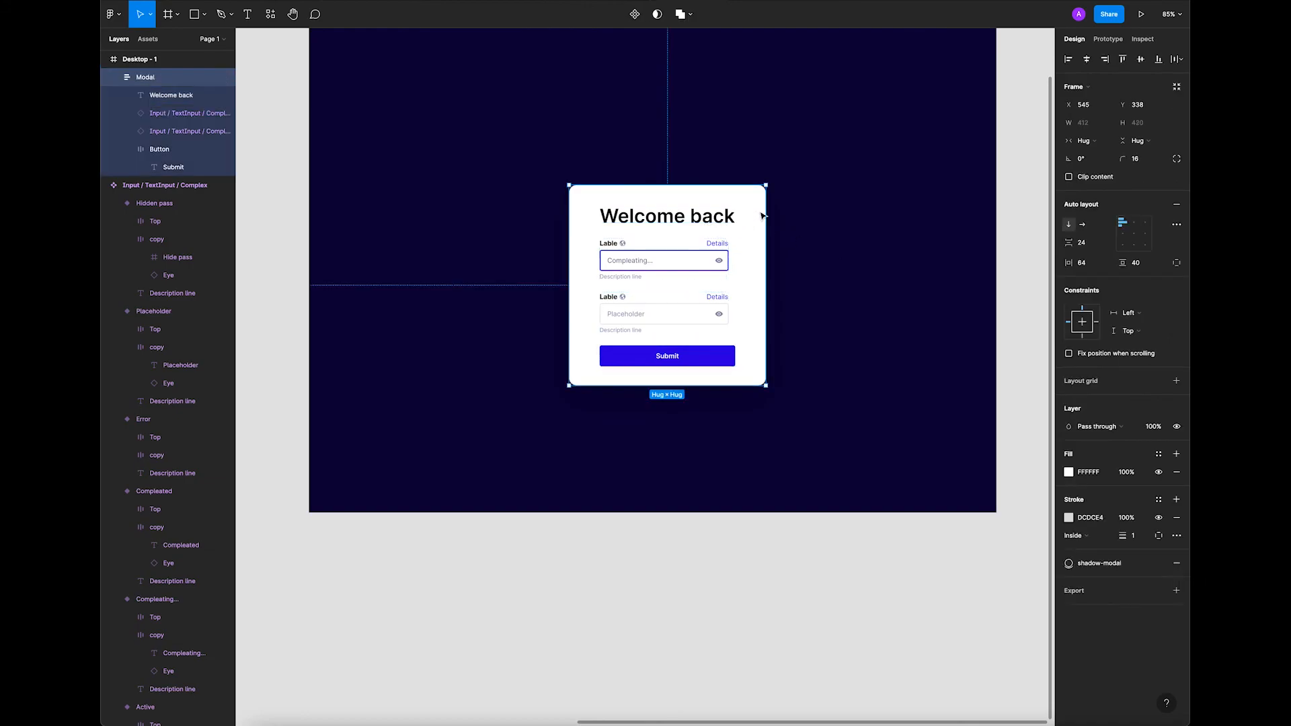
left_click(1089, 246)
type("32")
key("Return")
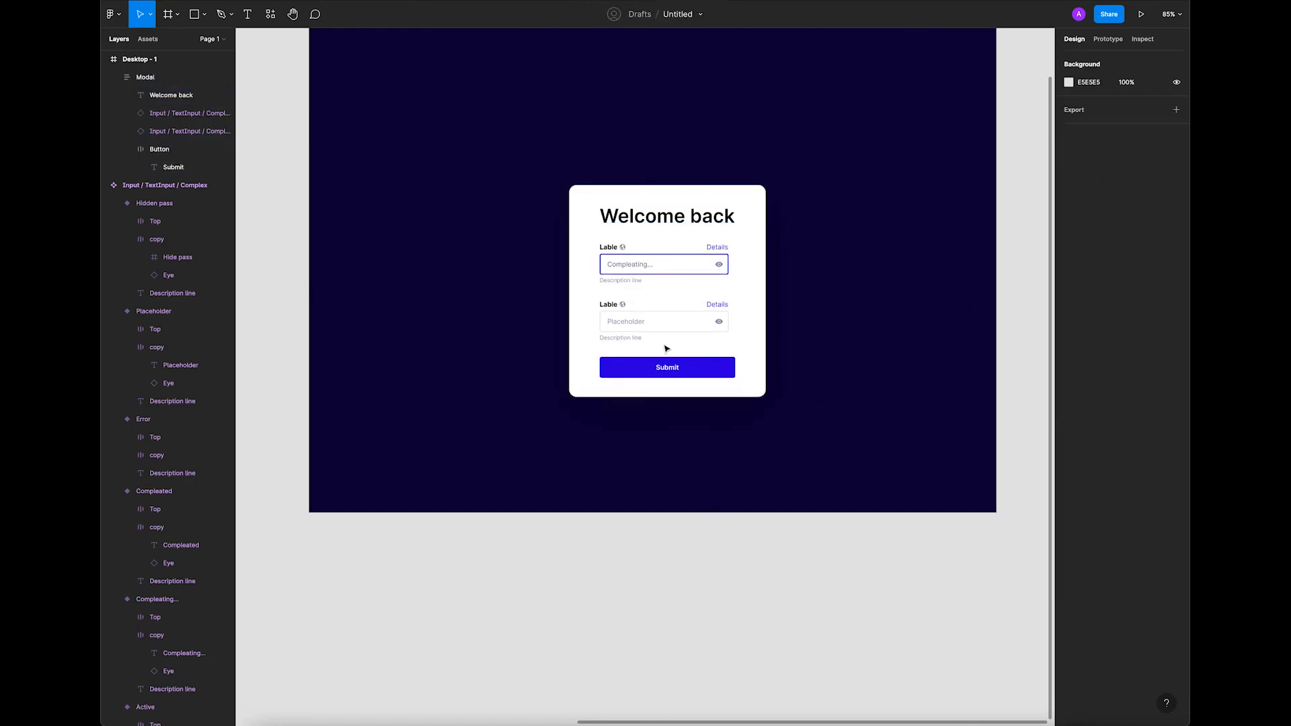
Make the width of both input instances in the Modal fill the container.
left_click(675, 320)
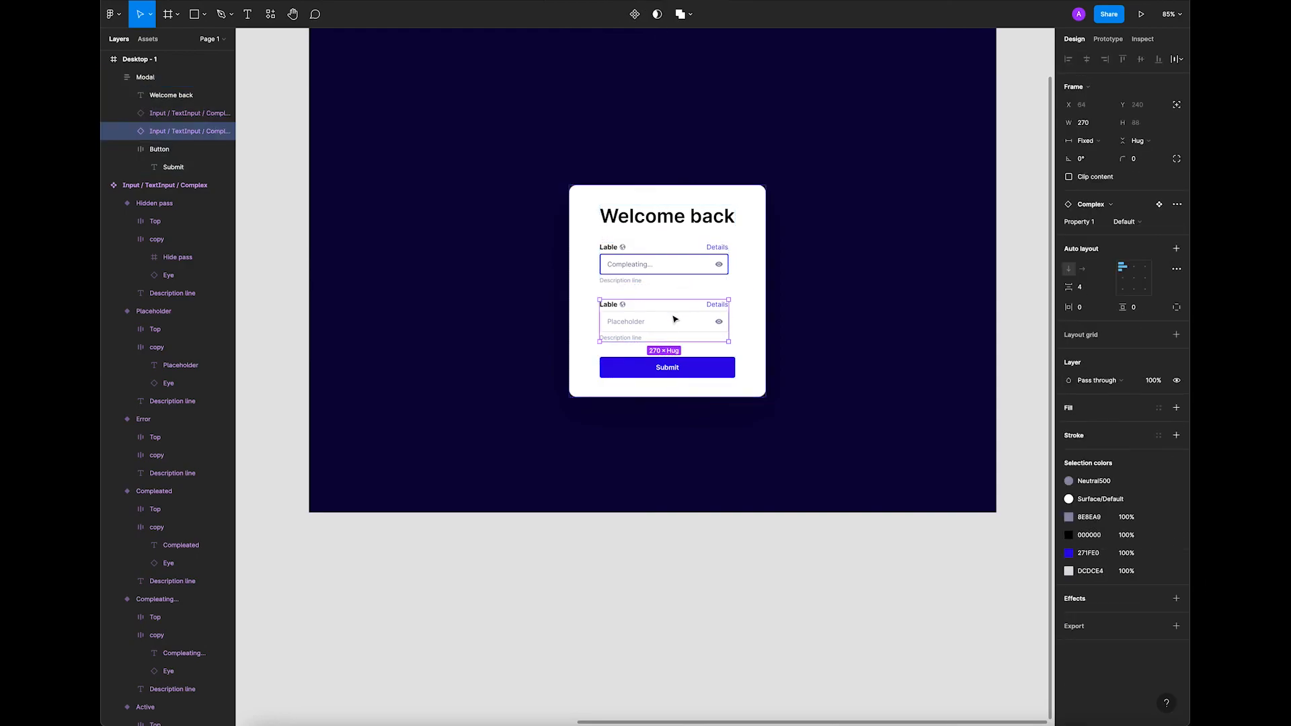
left_click(693, 261, "shift")
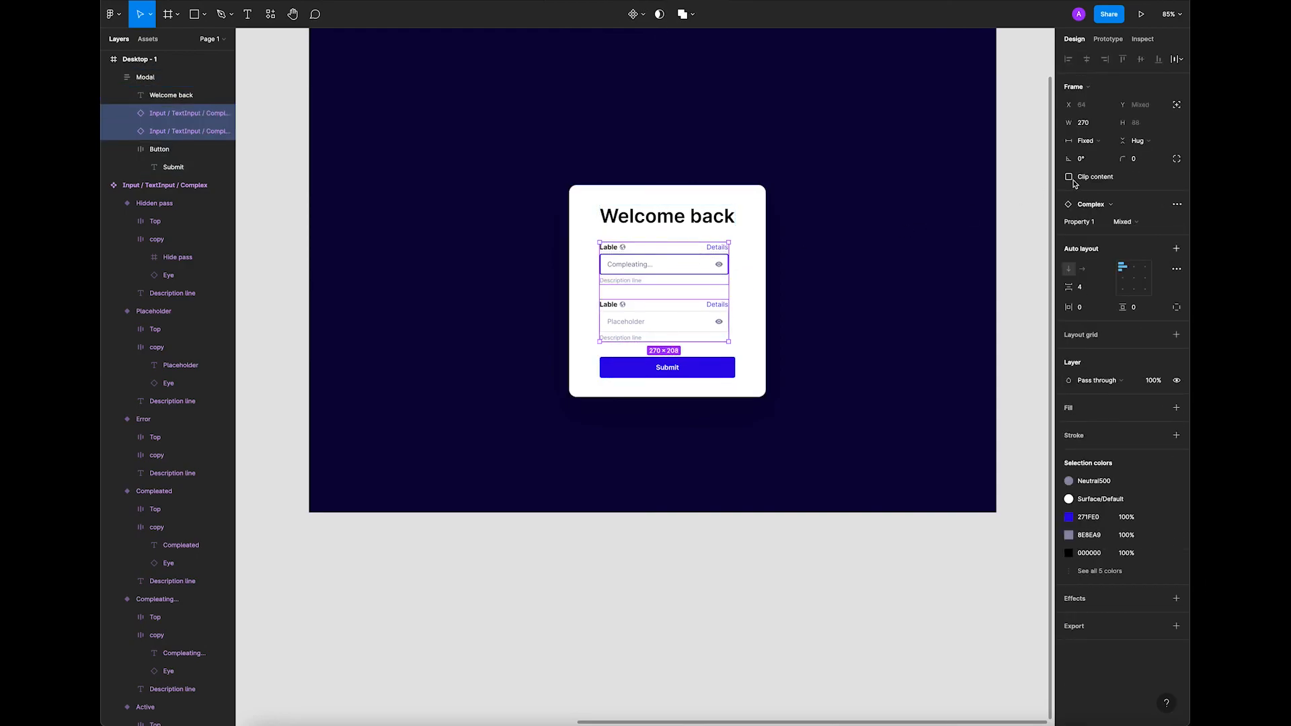
left_click(1098, 141)
left_click(1111, 168)
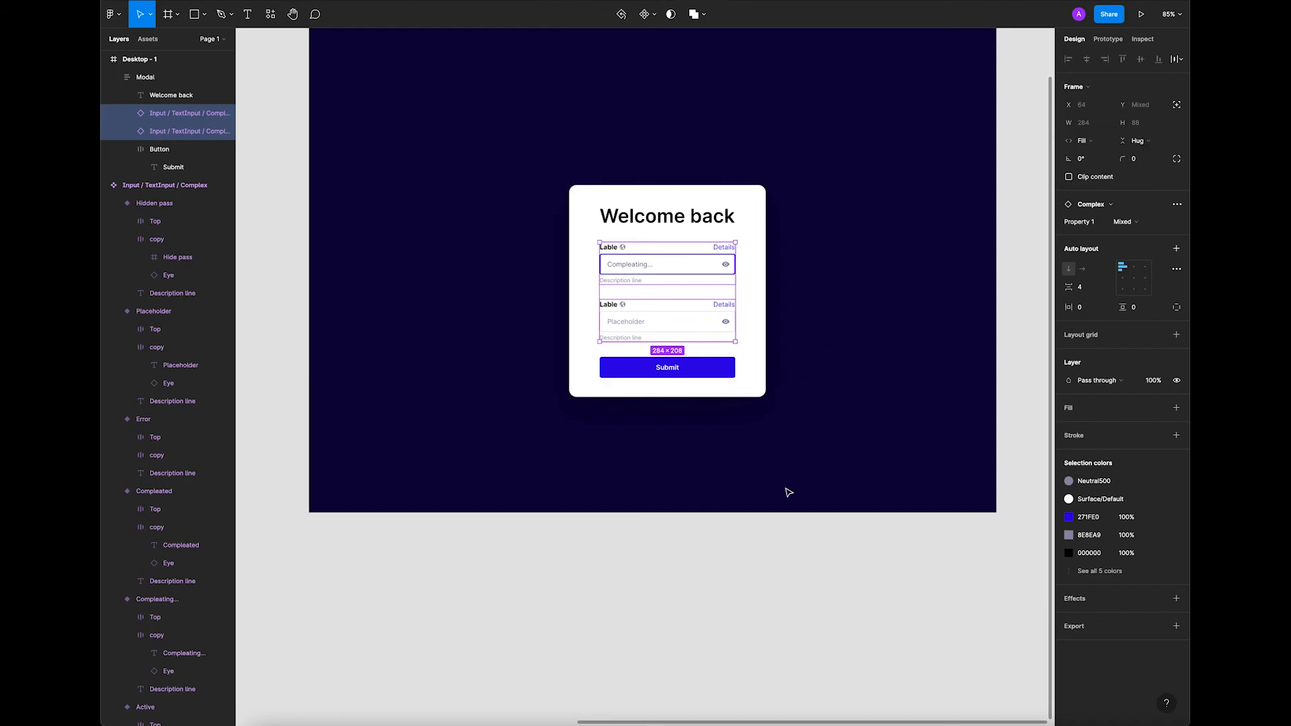
Wrap the two inputs in their own auto layout frame with 24 spacing between them.
key("shift+a")
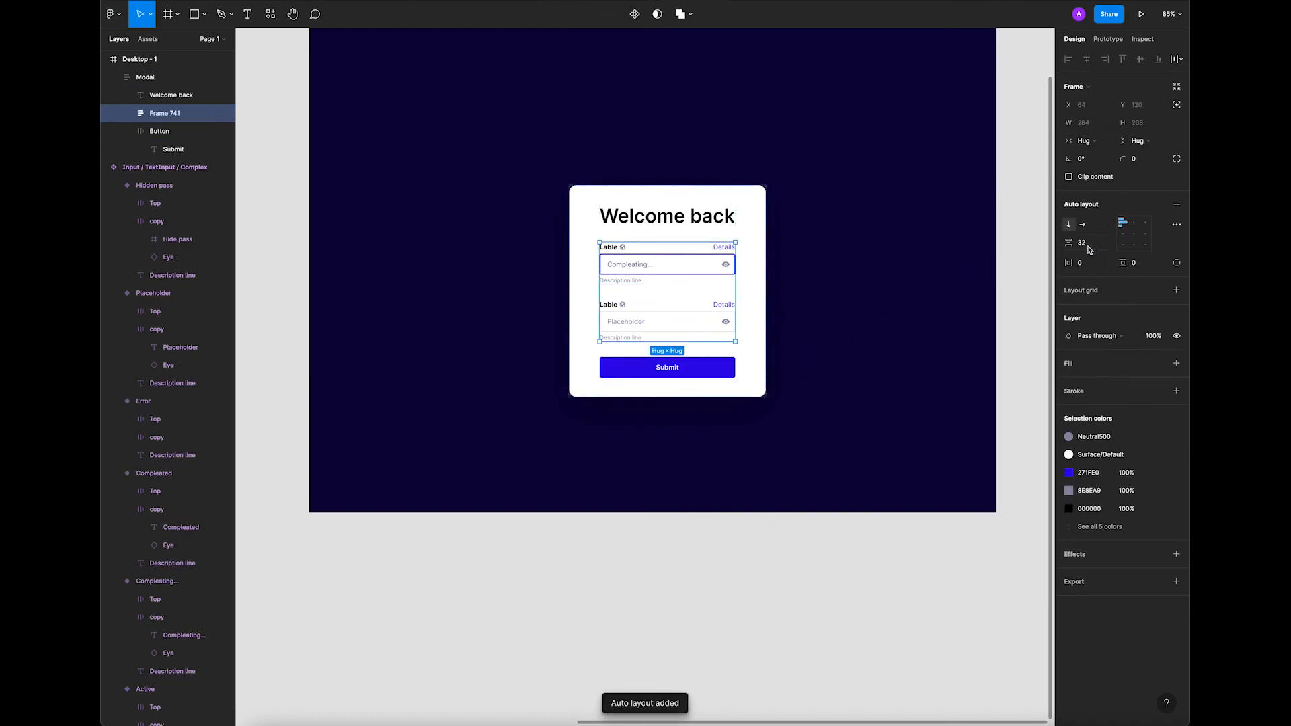
left_click(1088, 245)
type("24")
key("Return")
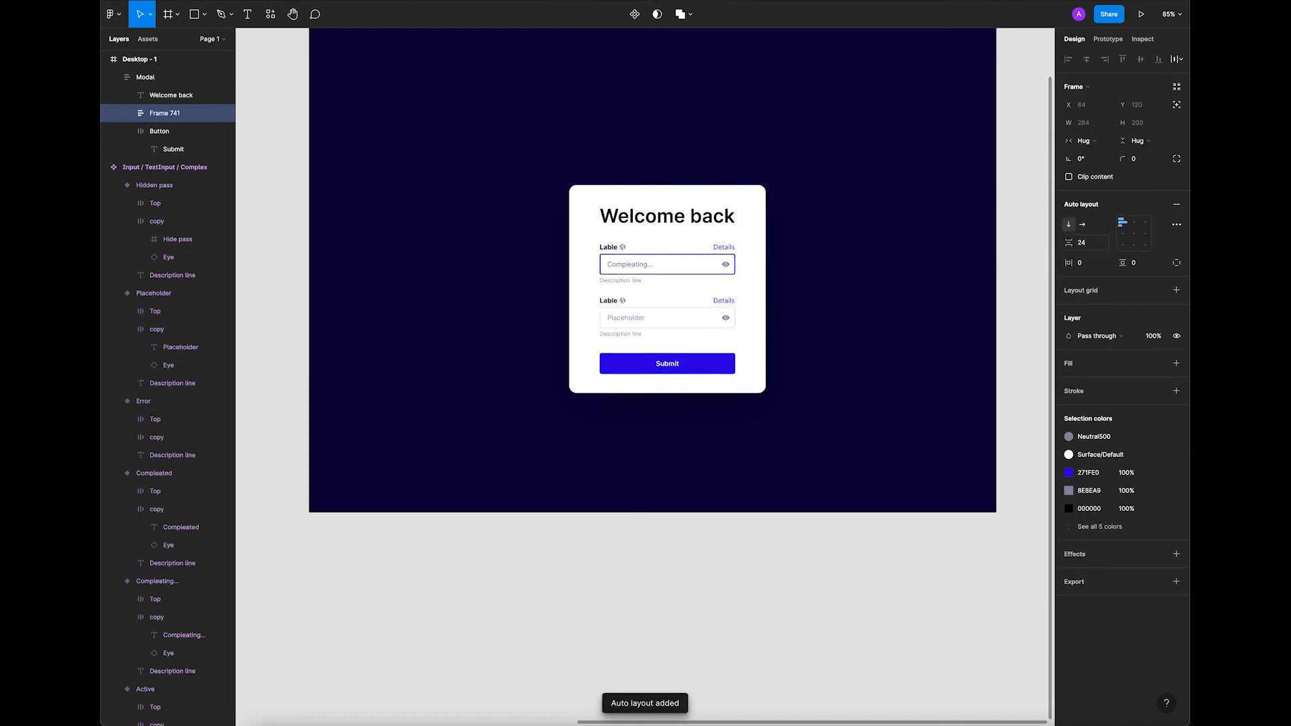
left_click(704, 584)
Increase the Modal's vertical spacing between the heading, the inputs group and the Submit button.
left_click(745, 281)
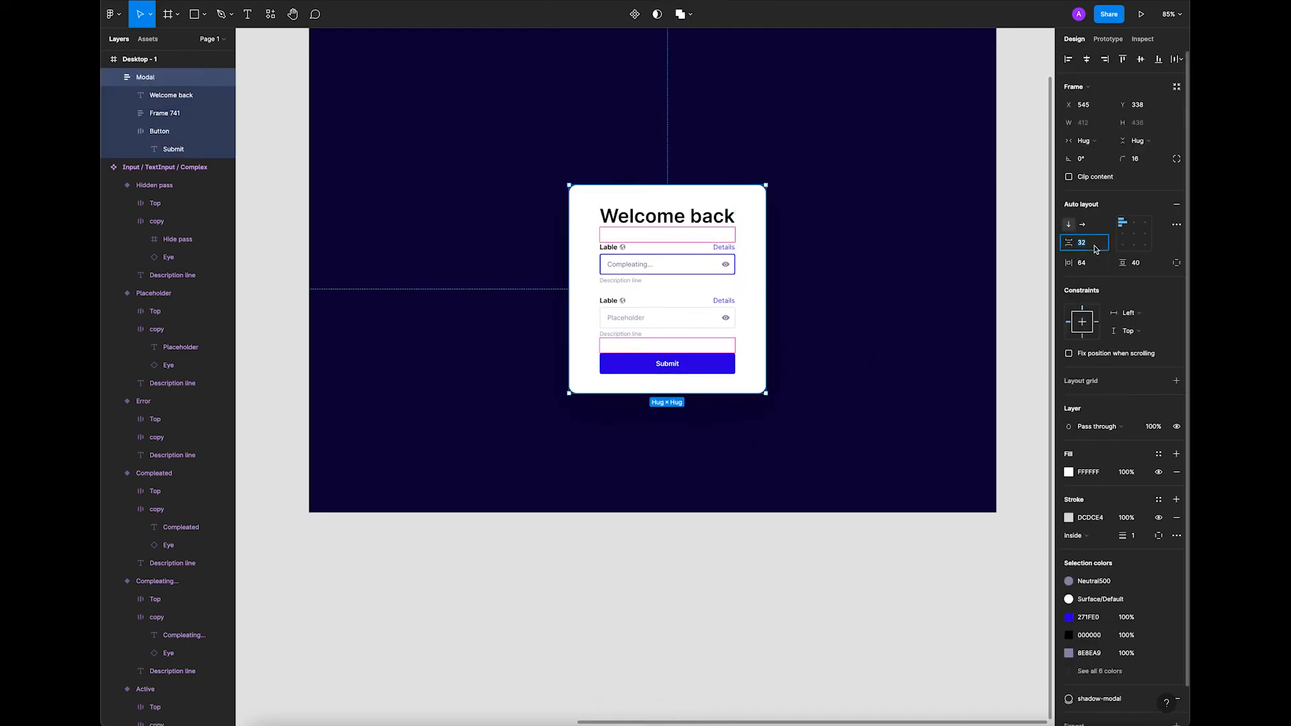
key("Return")
left_click(700, 596)
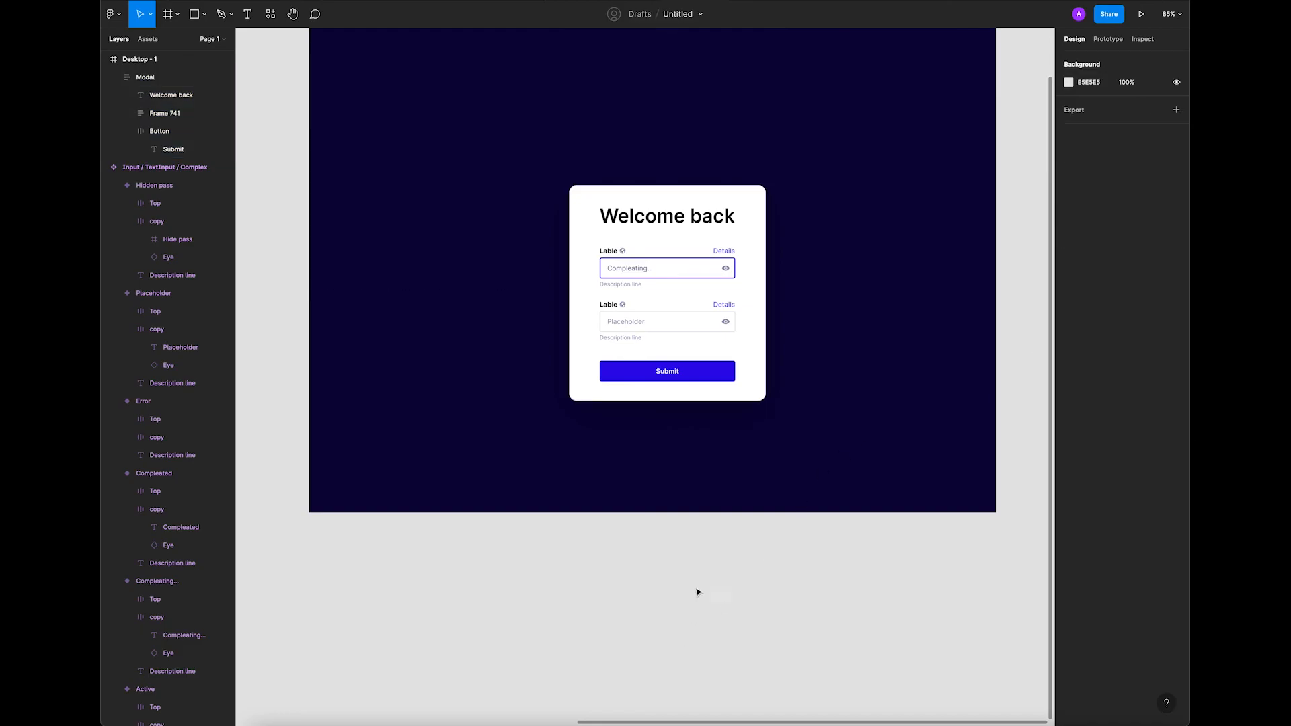
Recentre the resized Modal horizontally and vertically within the Desktop frame.
scroll(686, 559, "down", 2)
scroll(686, 560, "down", 1)
left_click_drag(381, 128, 1002, 603)
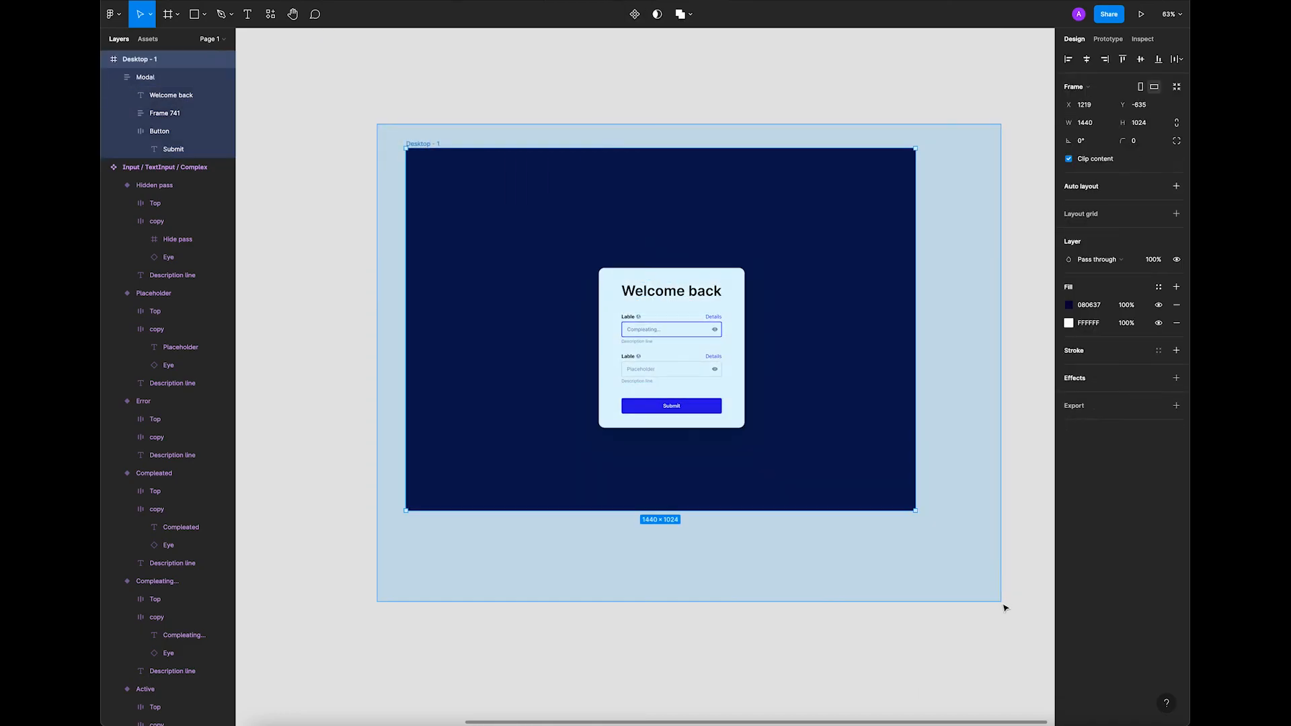
left_click(1086, 59)
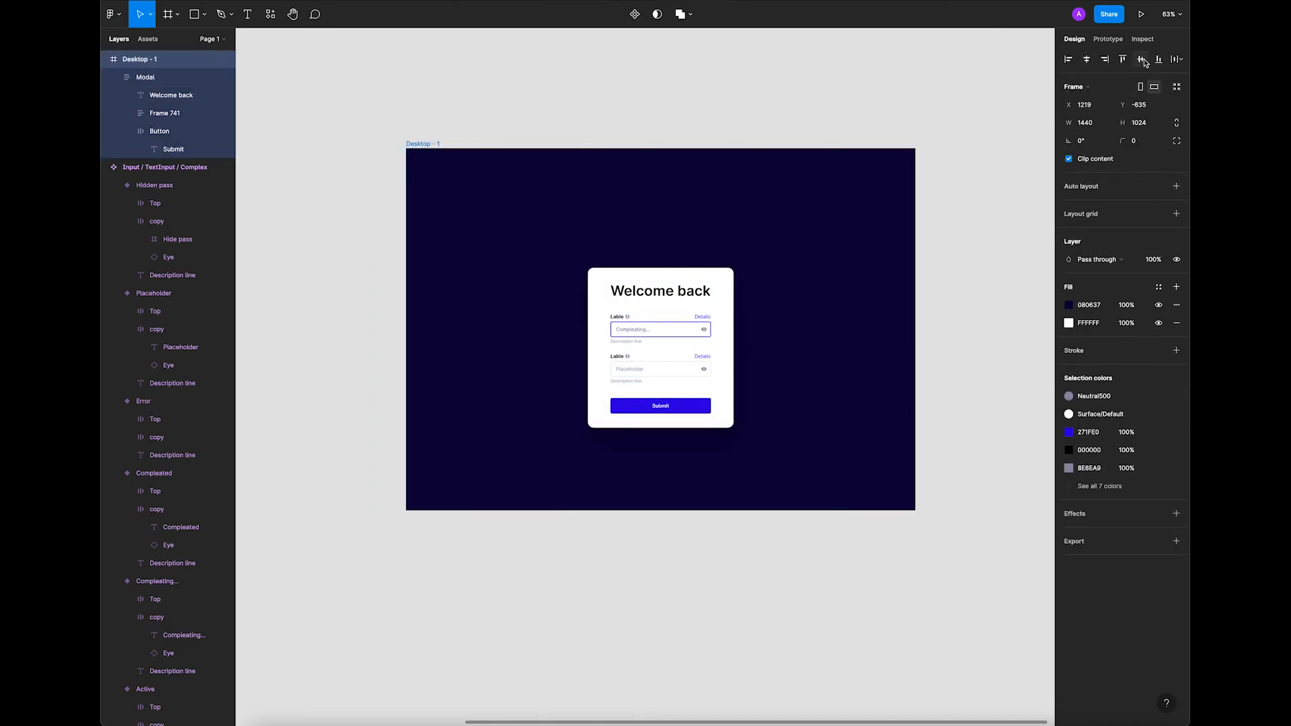
left_click(1140, 59)
left_click(778, 634)
scroll(729, 478, "up", 3)
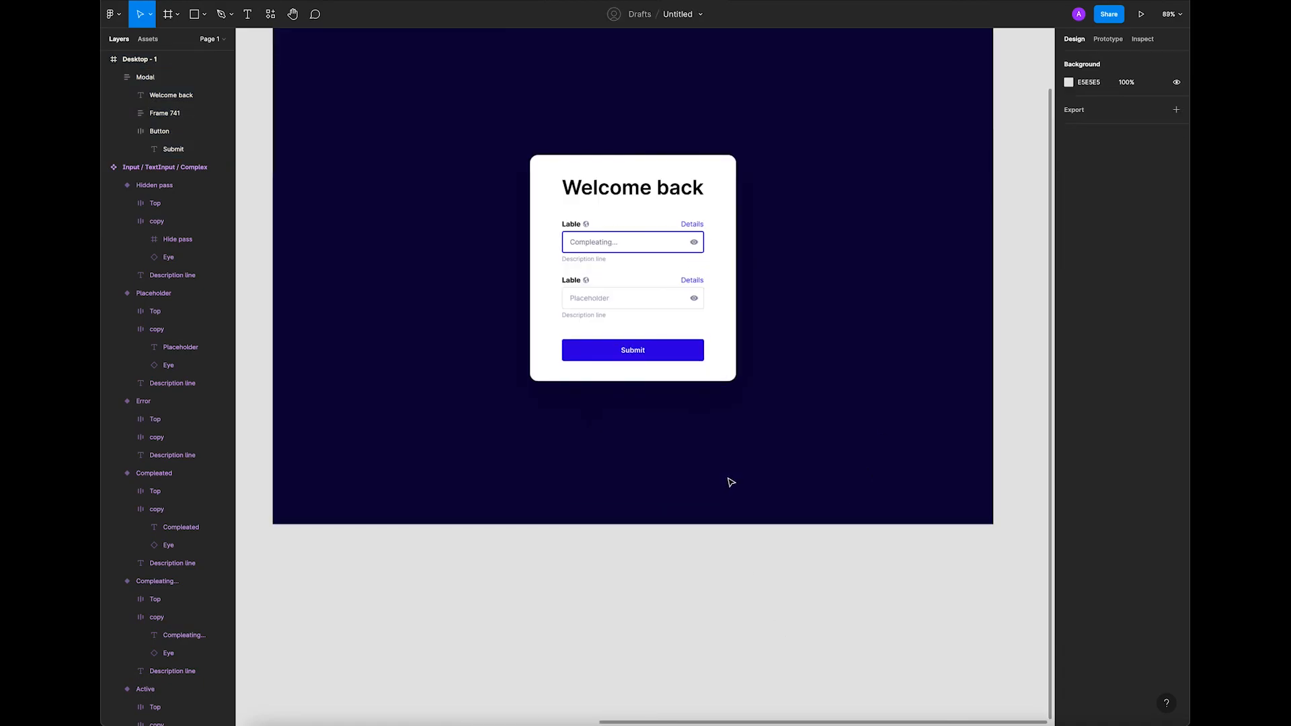
Try widening the Modal to a fixed width of 467, then undo the resize.
left_click(738, 305)
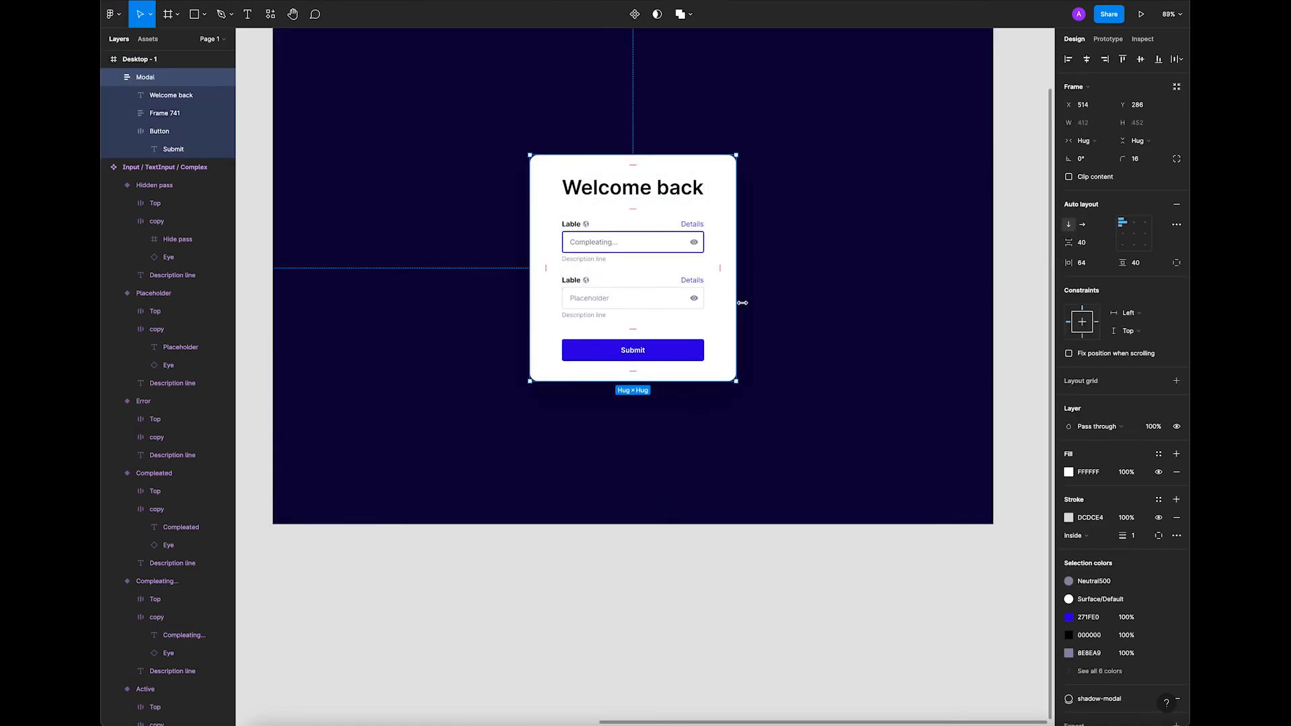
left_click_drag(737, 285, 767, 285)
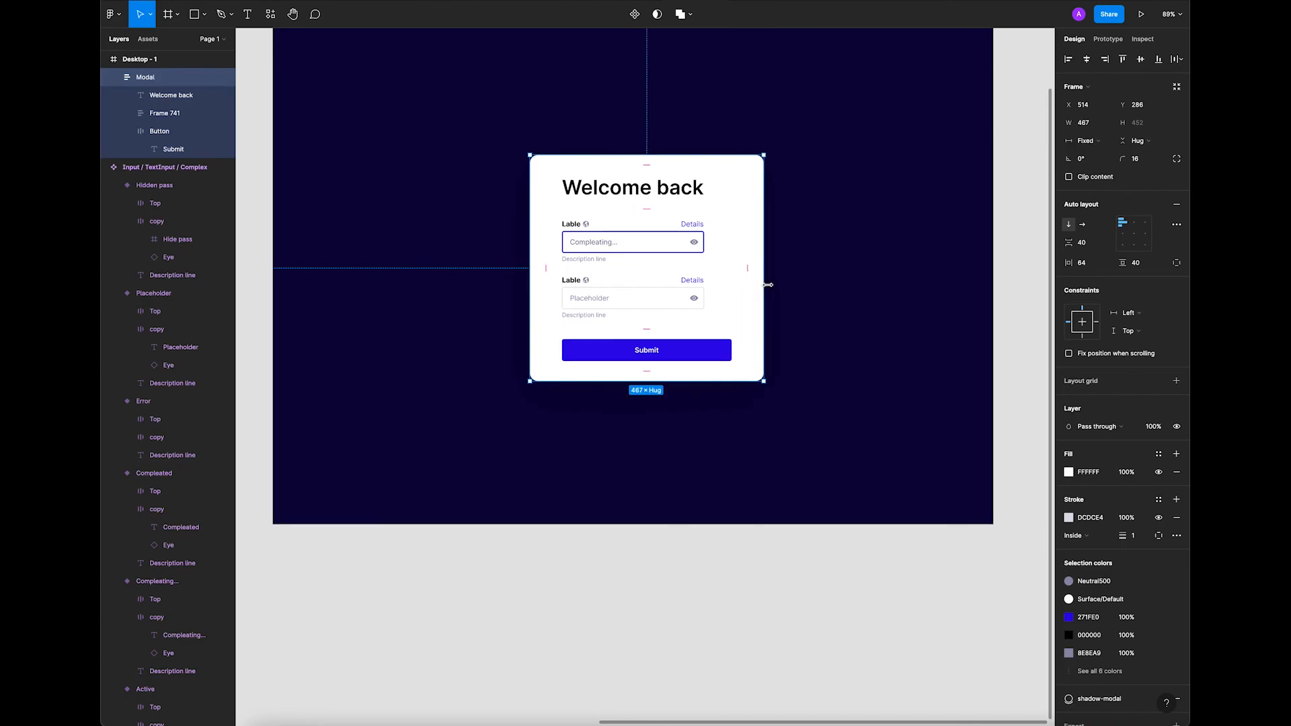
key("ctrl+z")
Try changing the horizontal resizing of both input instances in the Modal, then undo the change and clear the selection.
left_click(672, 297)
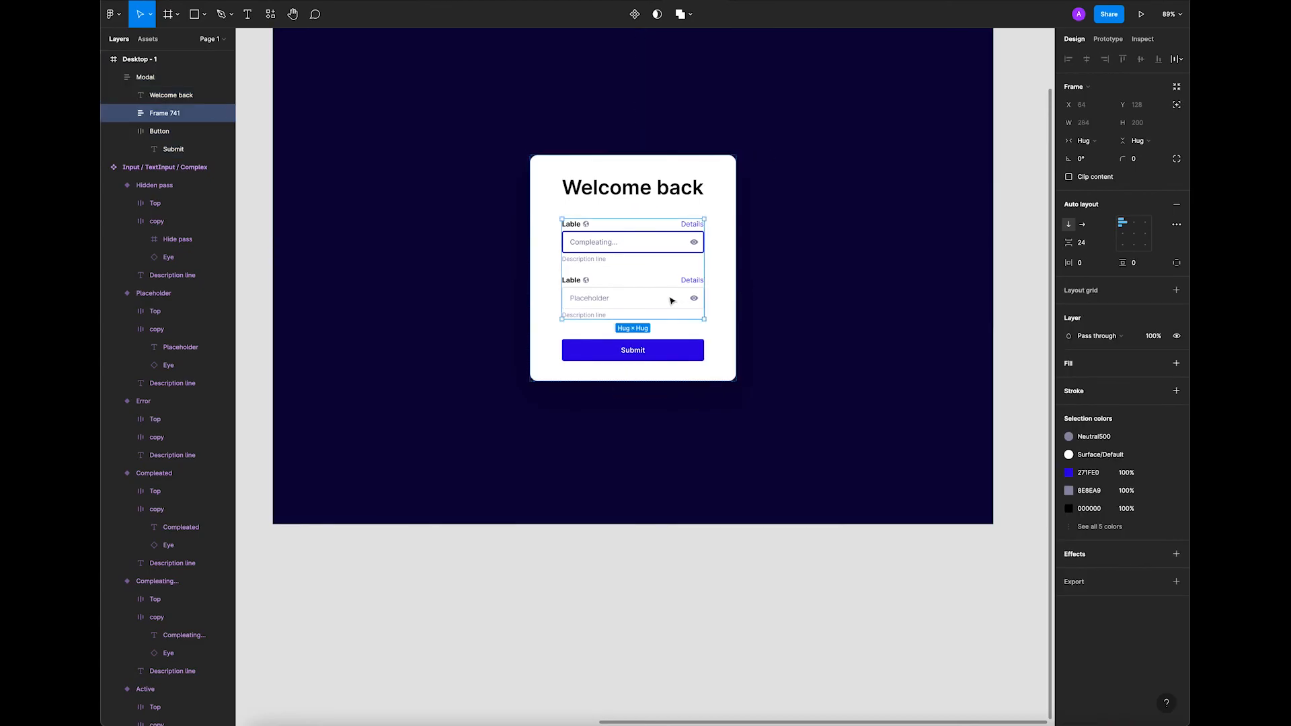
left_click(673, 249)
left_click(655, 299, "shift")
left_click(1090, 137)
left_click(1103, 168)
key("ctrl+z")
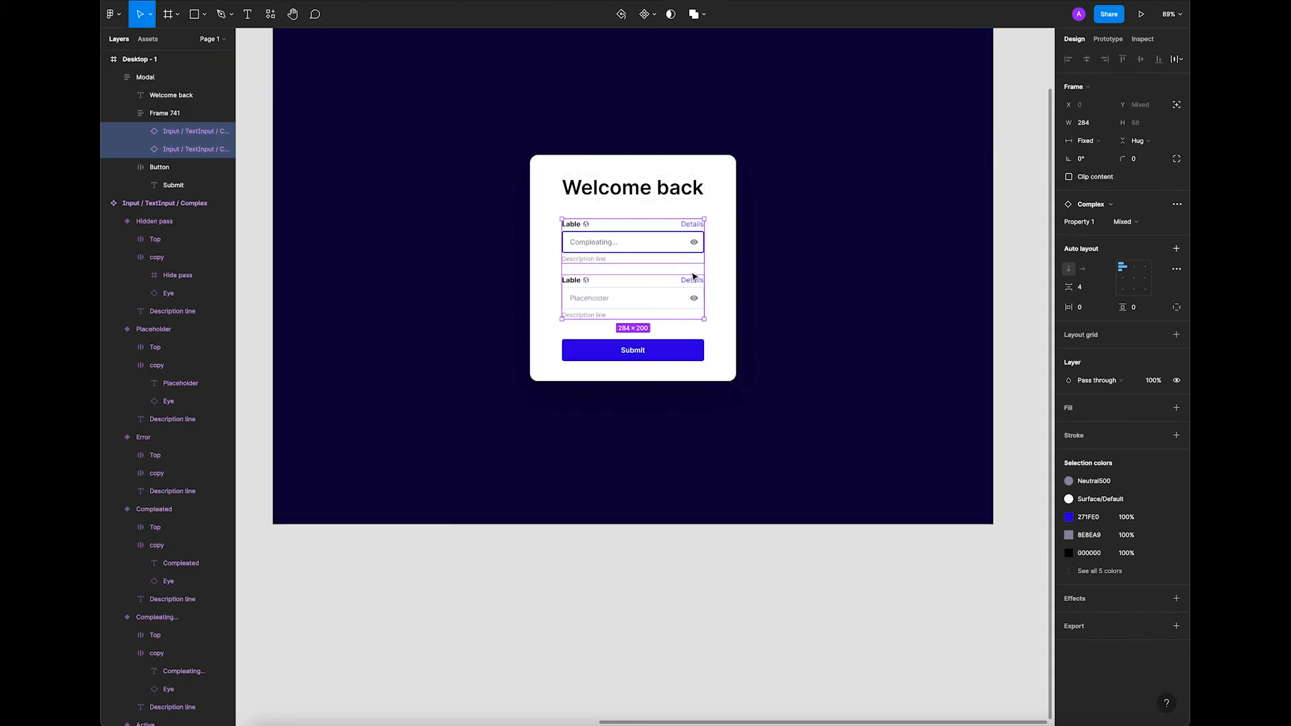
left_click(718, 266)
left_click(669, 593)
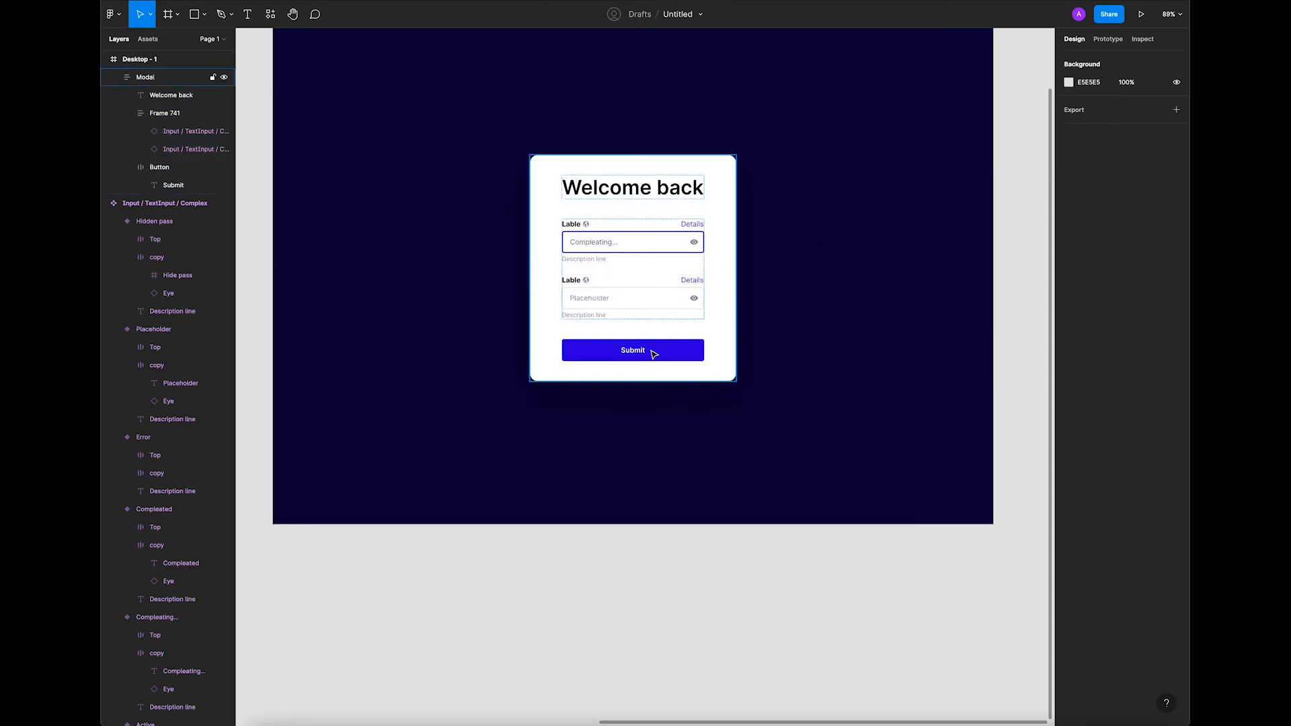
scroll(835, 473, "down", 2)
left_click_drag(712, 591, 720, 616)
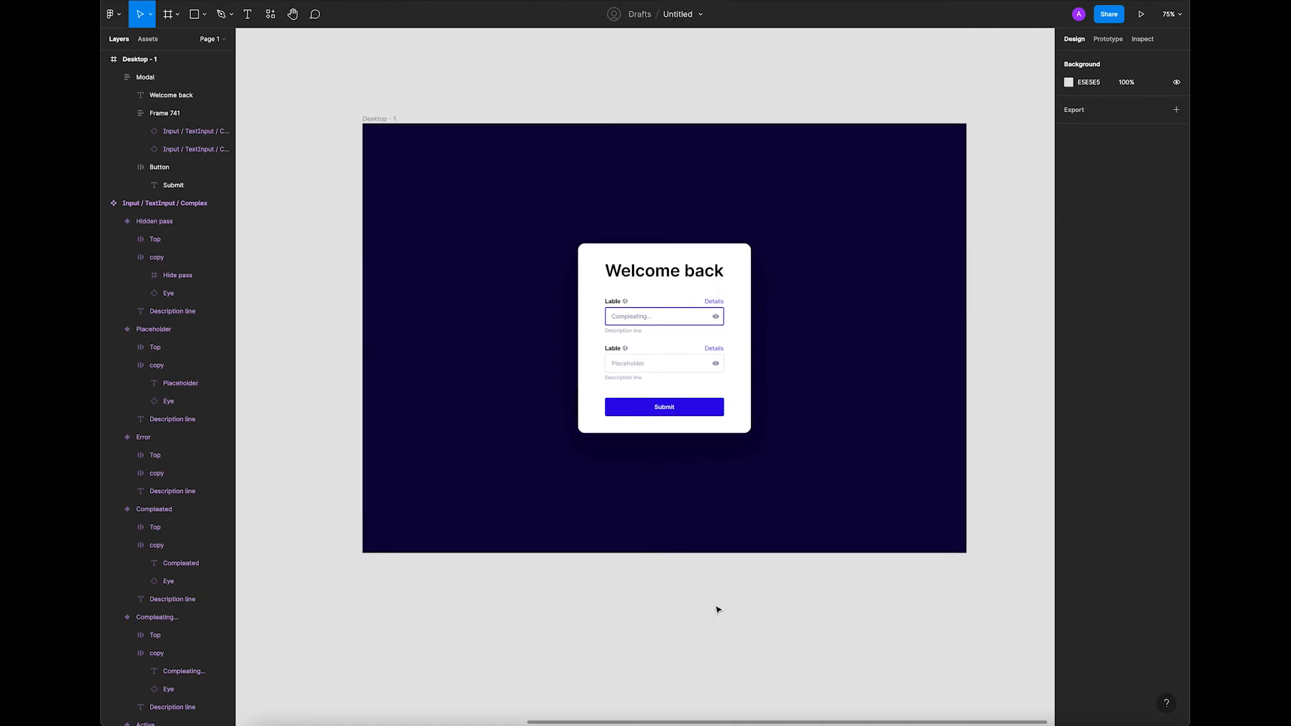